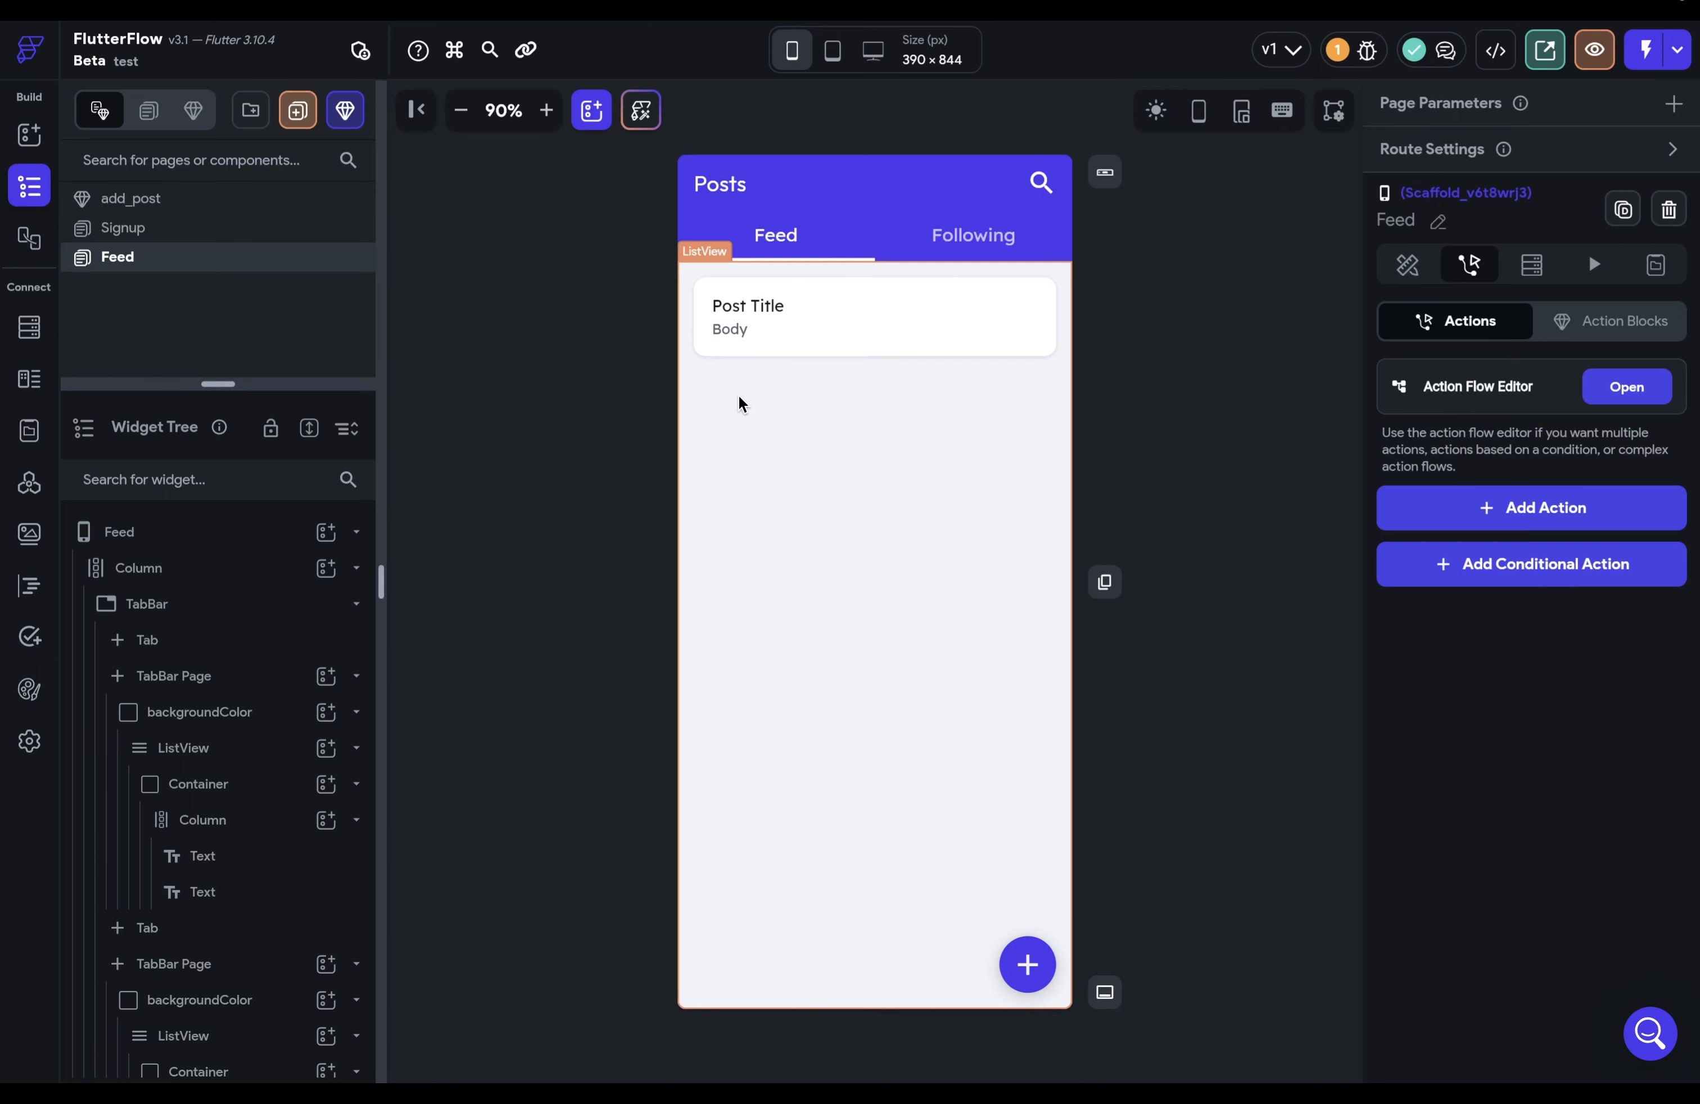
Step: Select the Feed page in the Widget Tree to show its empty Actions panel
{"action": "left_click", "coordinate": [219, 547]}
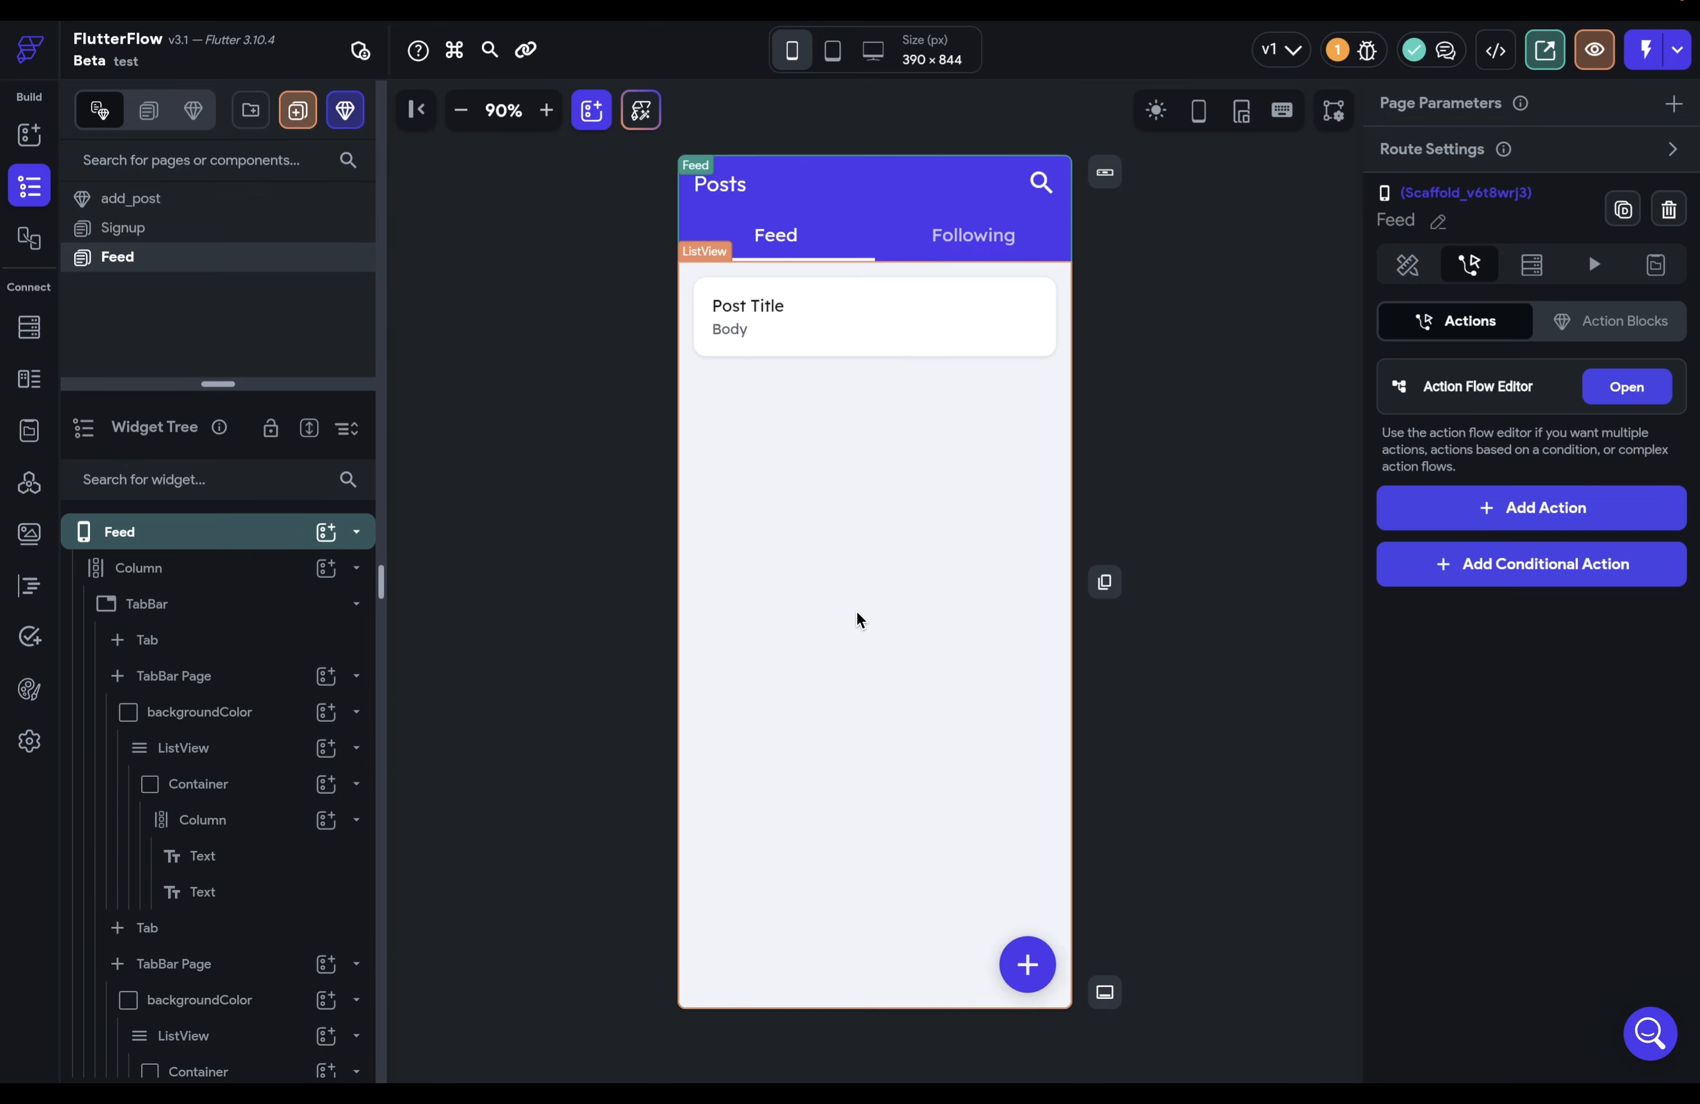
Step: Add an empty On Page Load action to Feed and an empty tap action to the floating add button
{"action": "left_click", "coordinate": [1585, 506]}
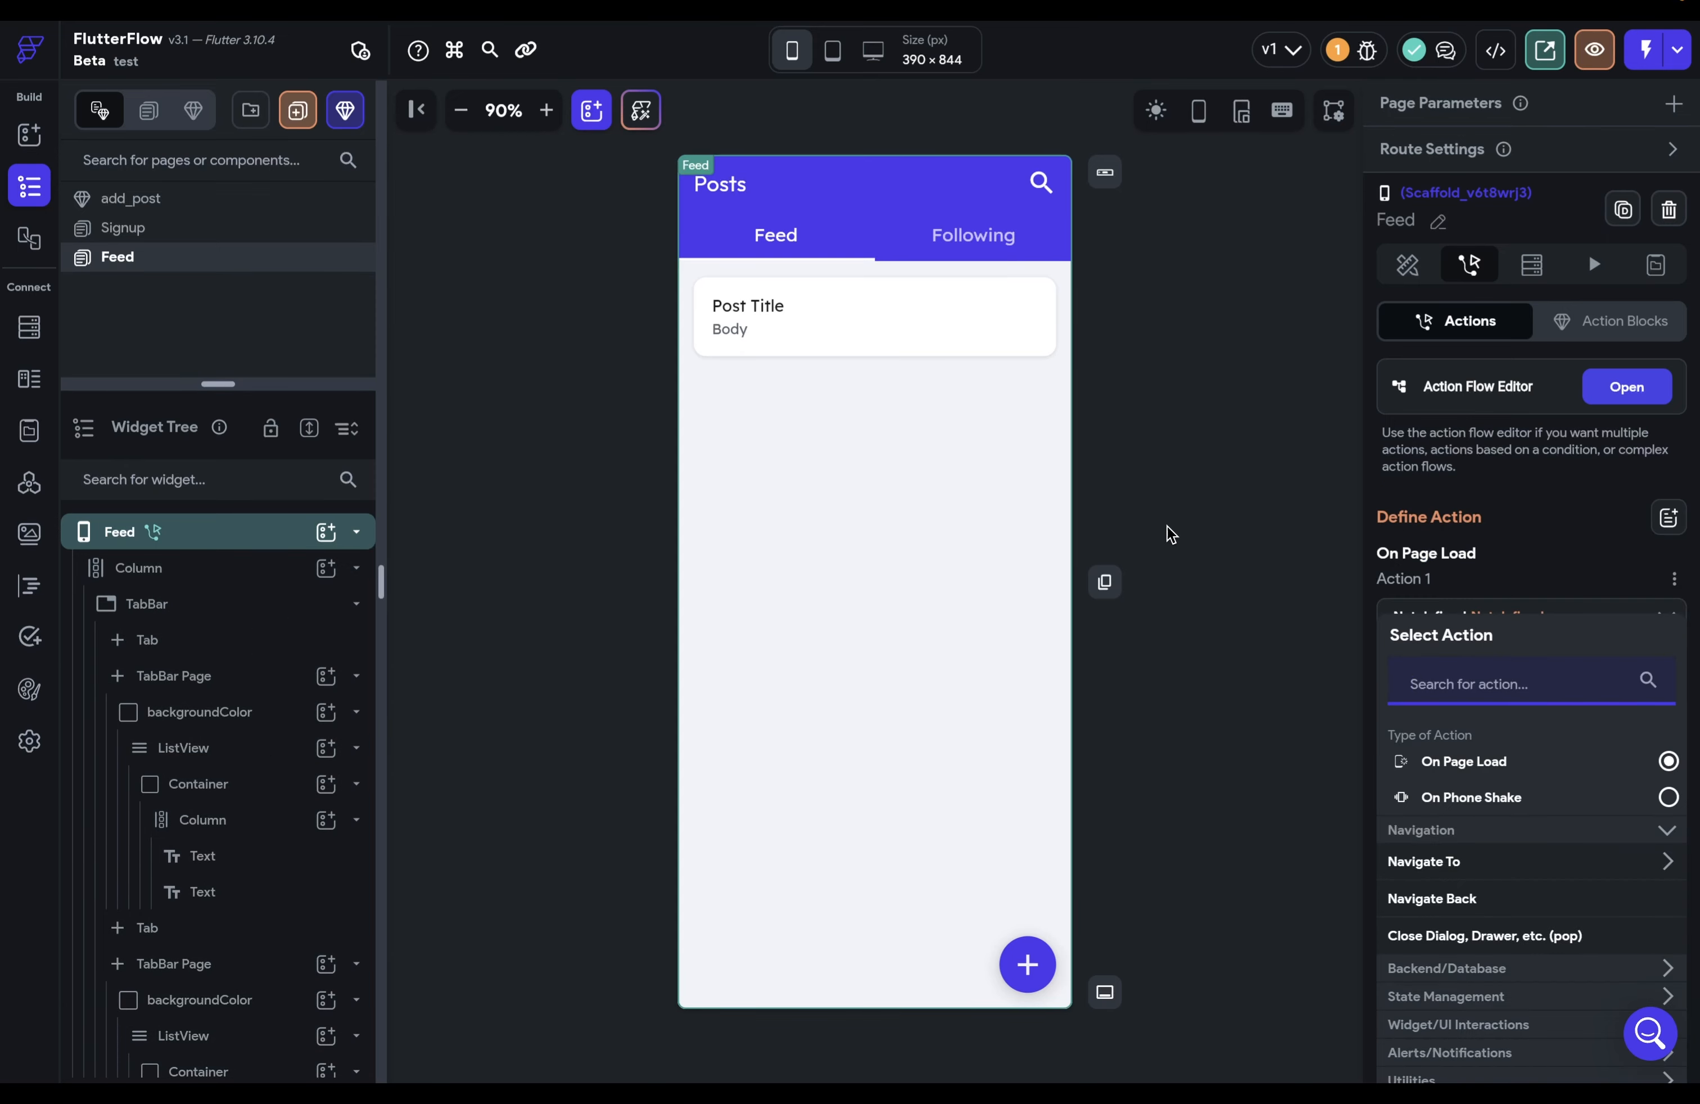
{"action": "left_click", "coordinate": [1029, 953]}
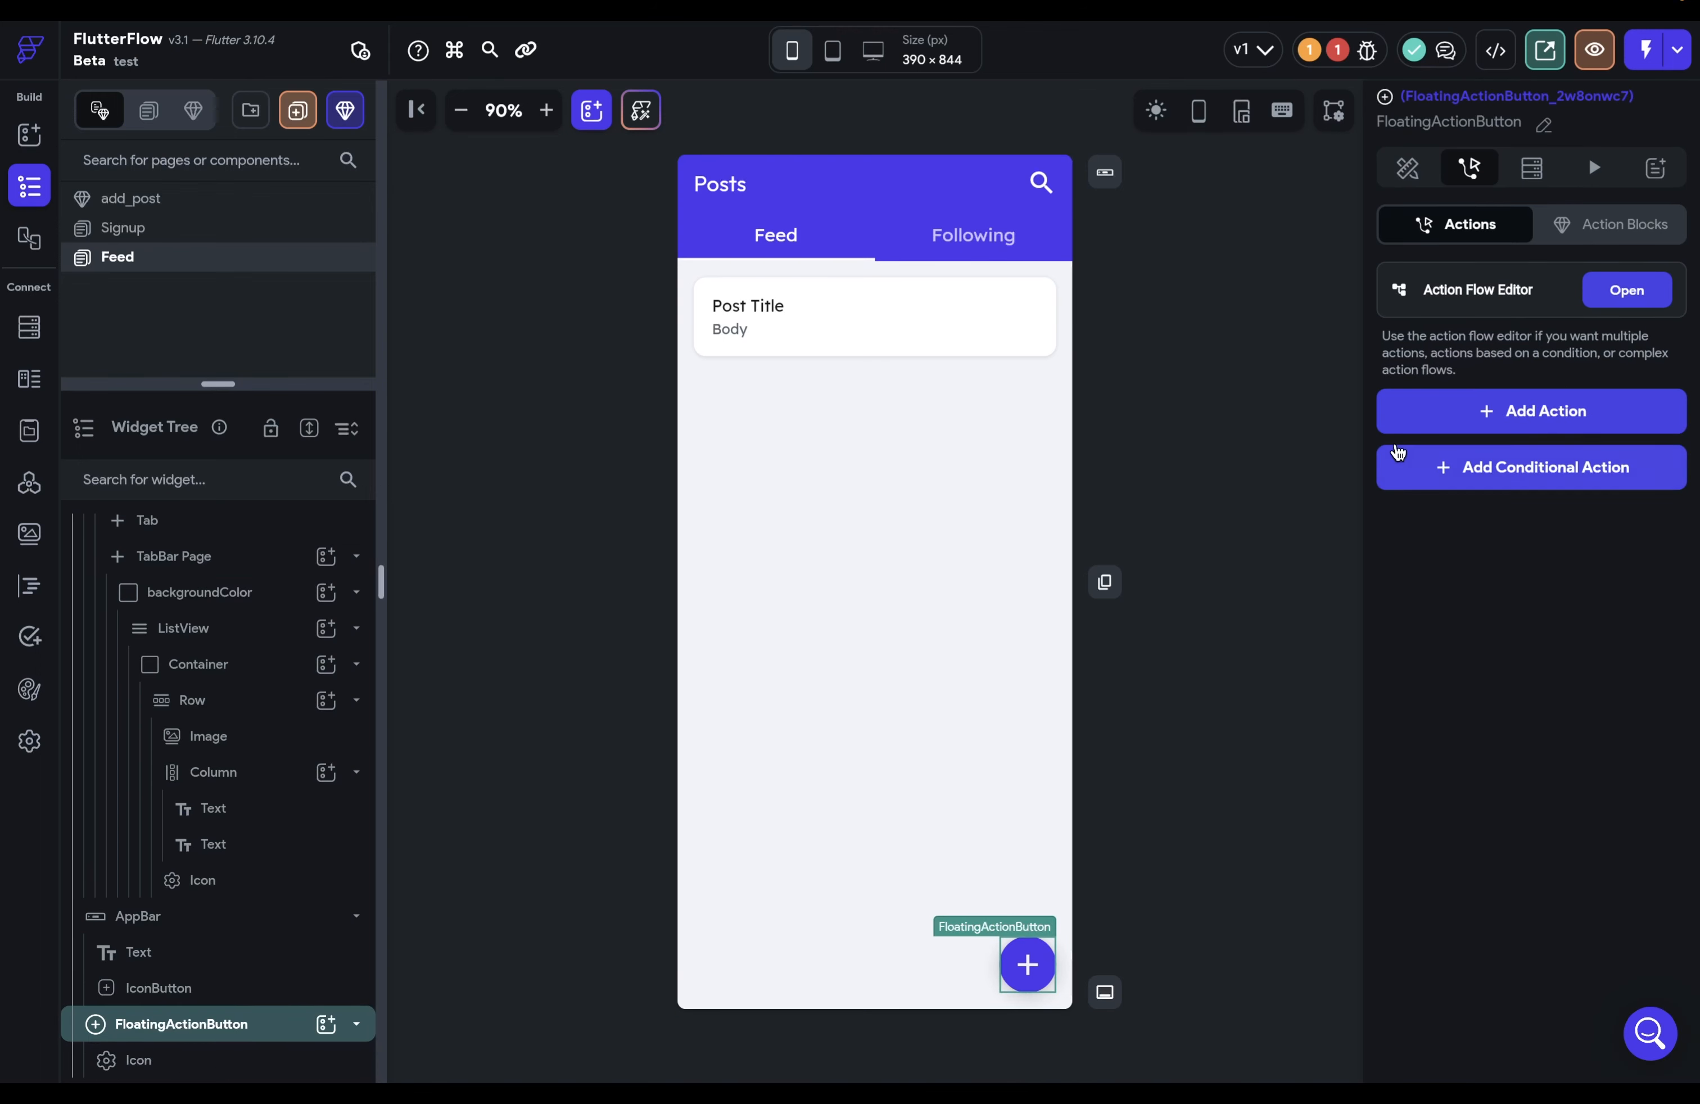
{"action": "left_click", "coordinate": [1417, 425]}
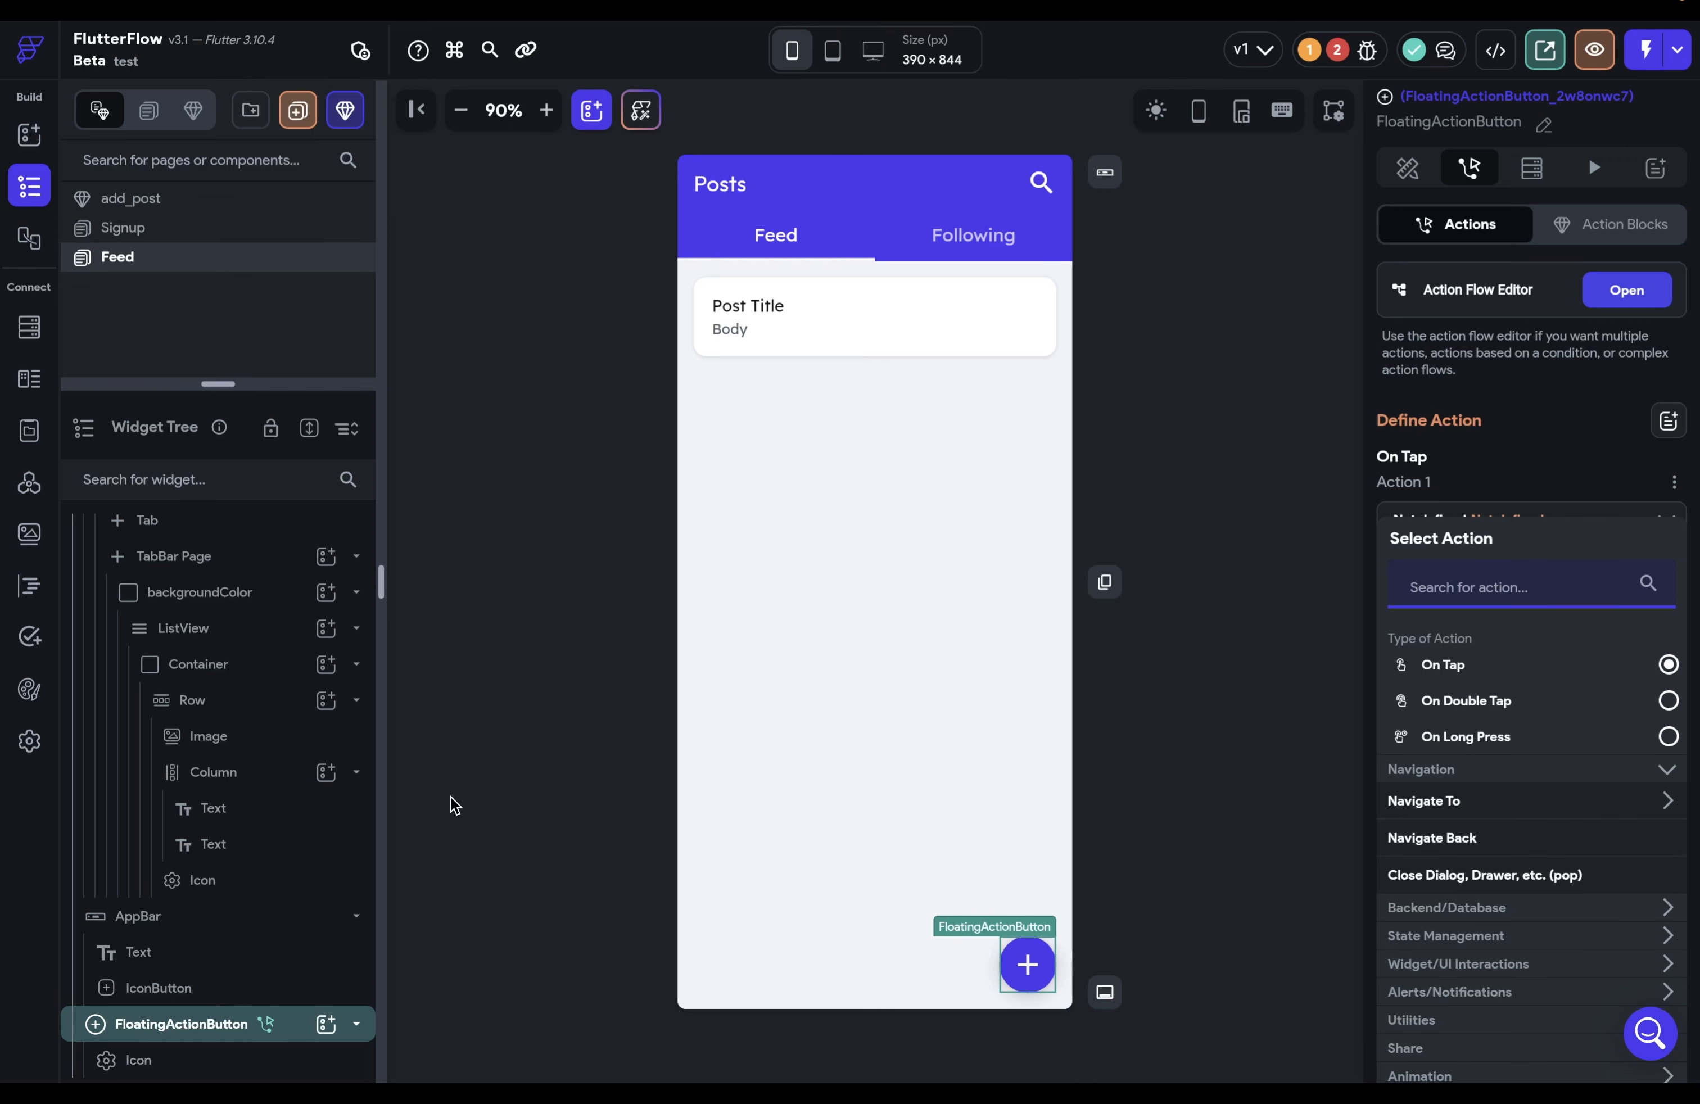
Step: Reselect the Feed page and bring up the UI Builder widget palette
{"action": "scroll", "coordinate": [256, 882], "scroll_direction": "up", "scroll_amount": 5}
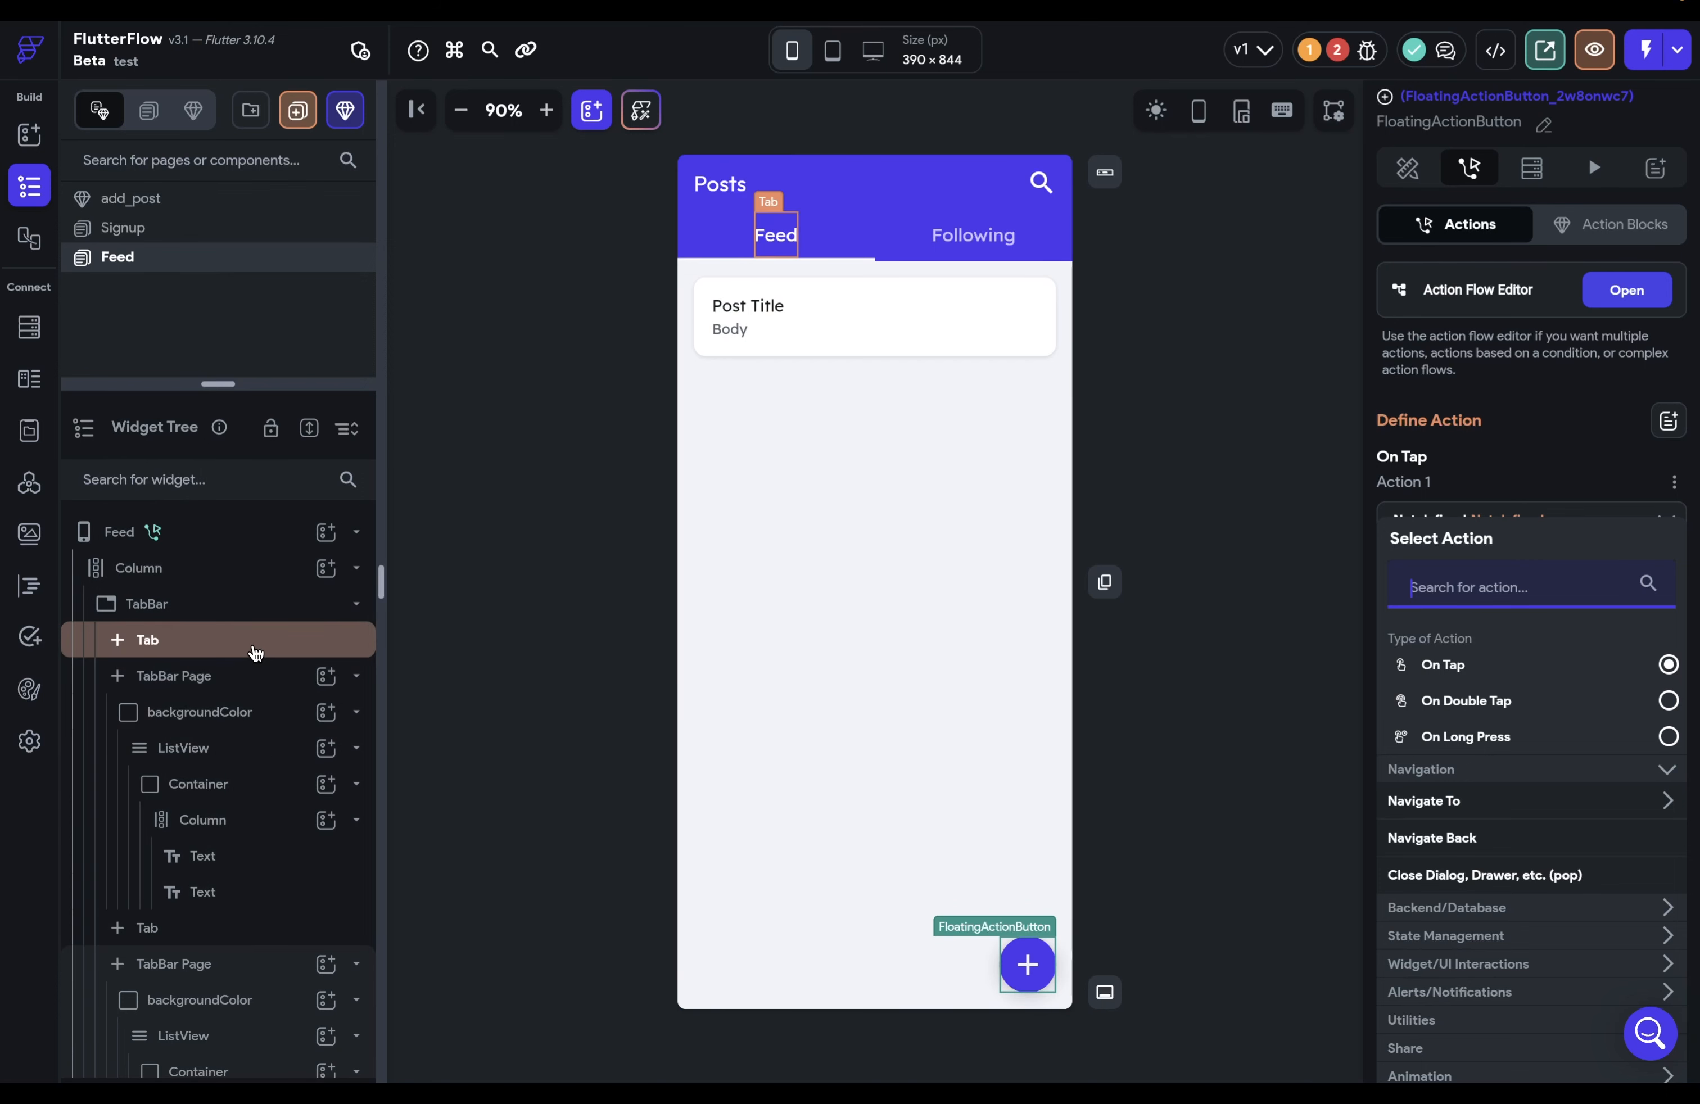
{"action": "scroll", "coordinate": [256, 645], "scroll_direction": "down", "scroll_amount": 5}
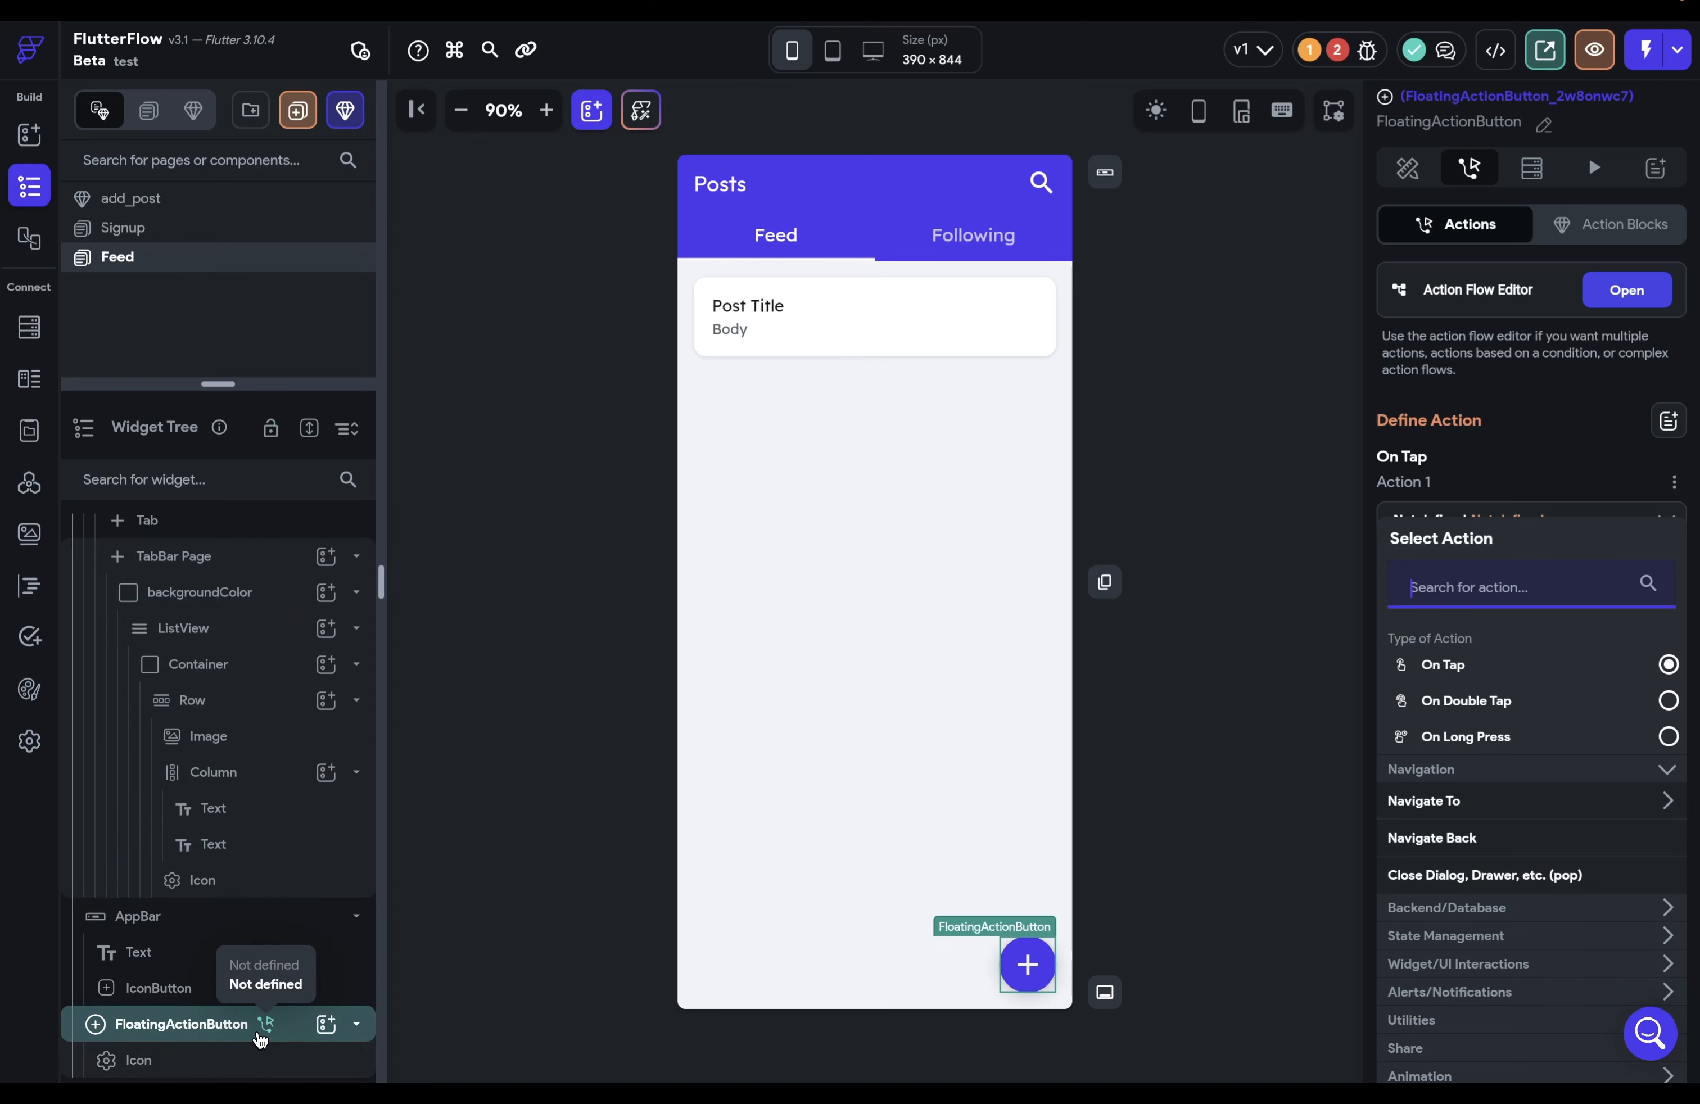
{"action": "scroll", "coordinate": [266, 896], "scroll_direction": "up", "scroll_amount": 3}
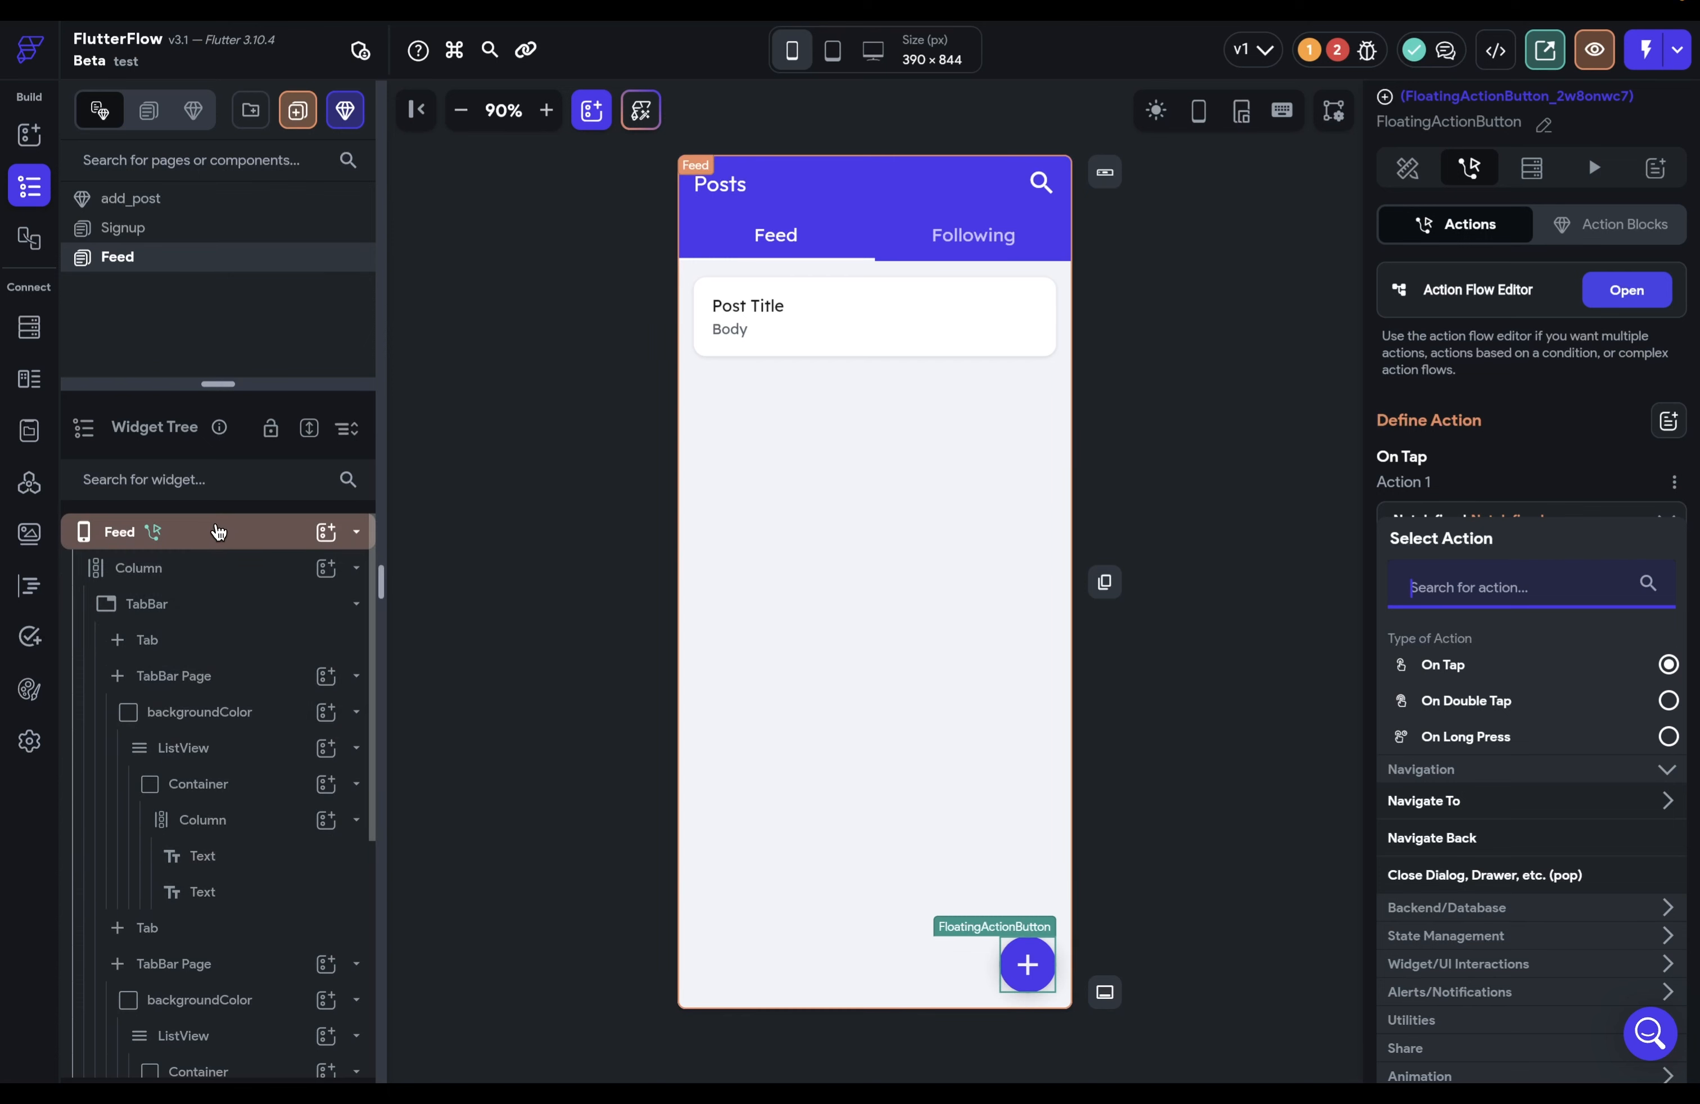
{"action": "left_click", "coordinate": [188, 531]}
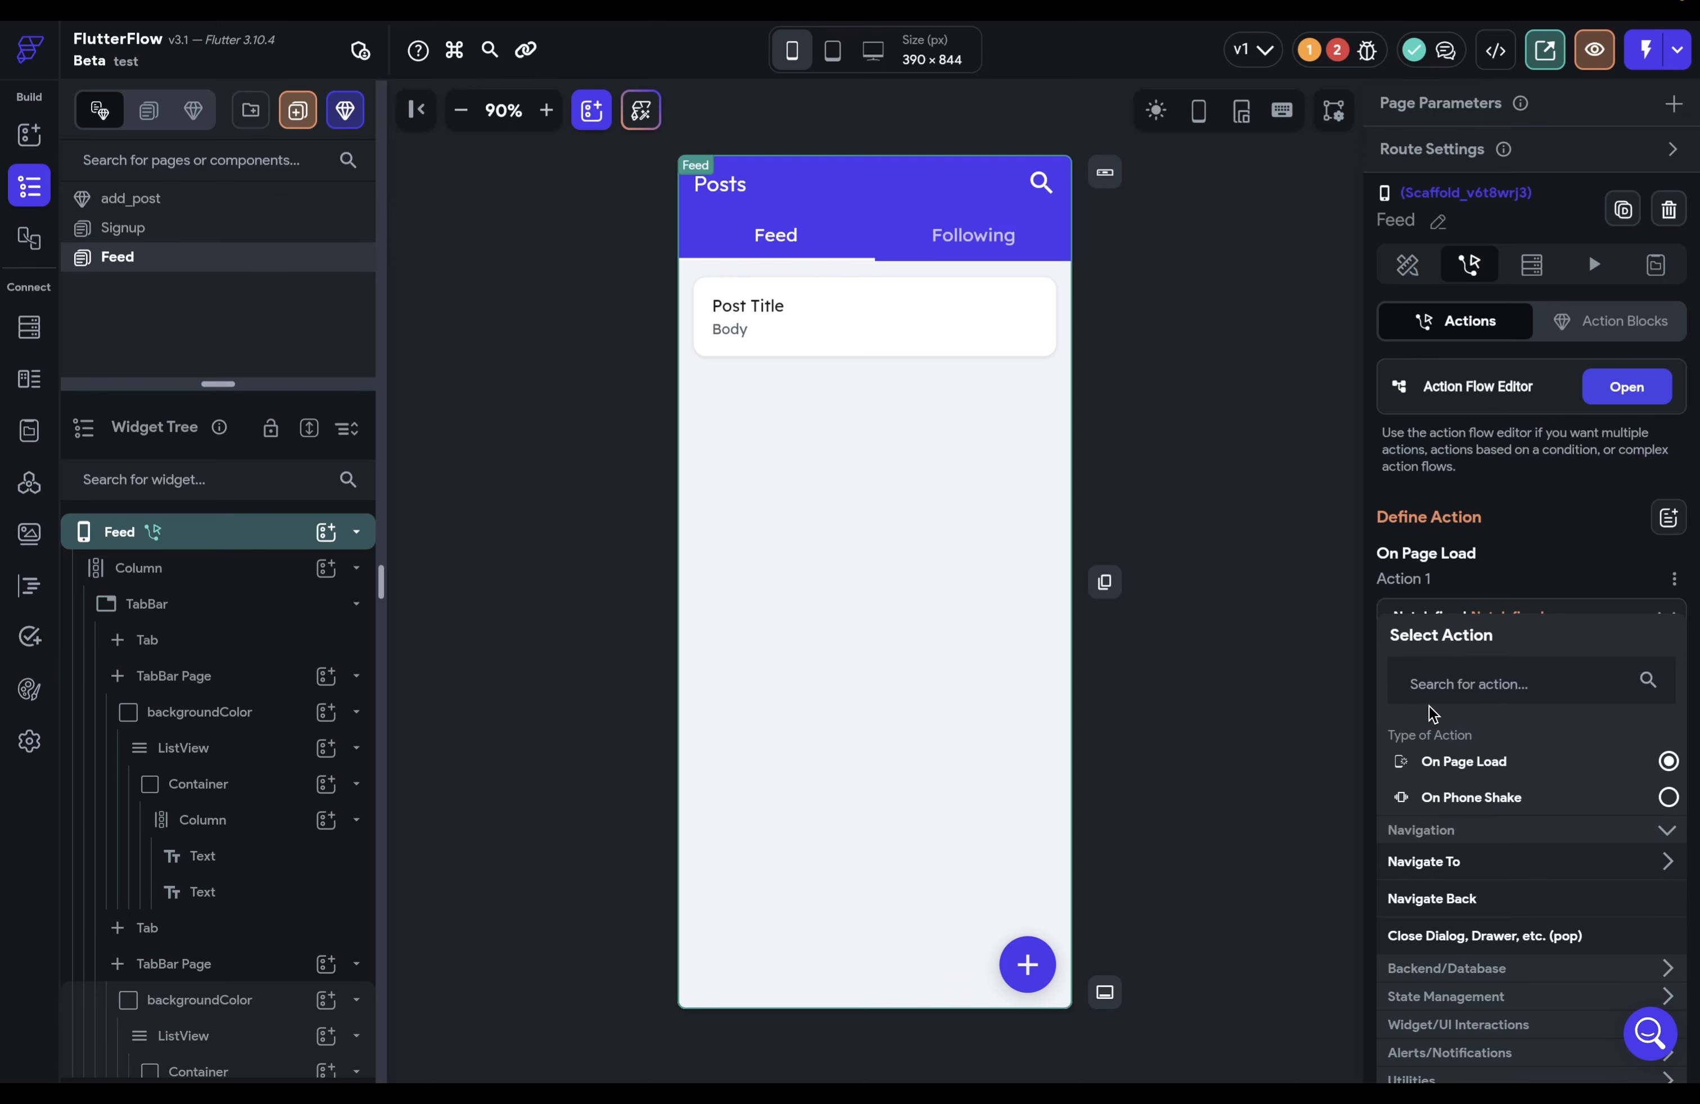
{"action": "left_click", "coordinate": [29, 141]}
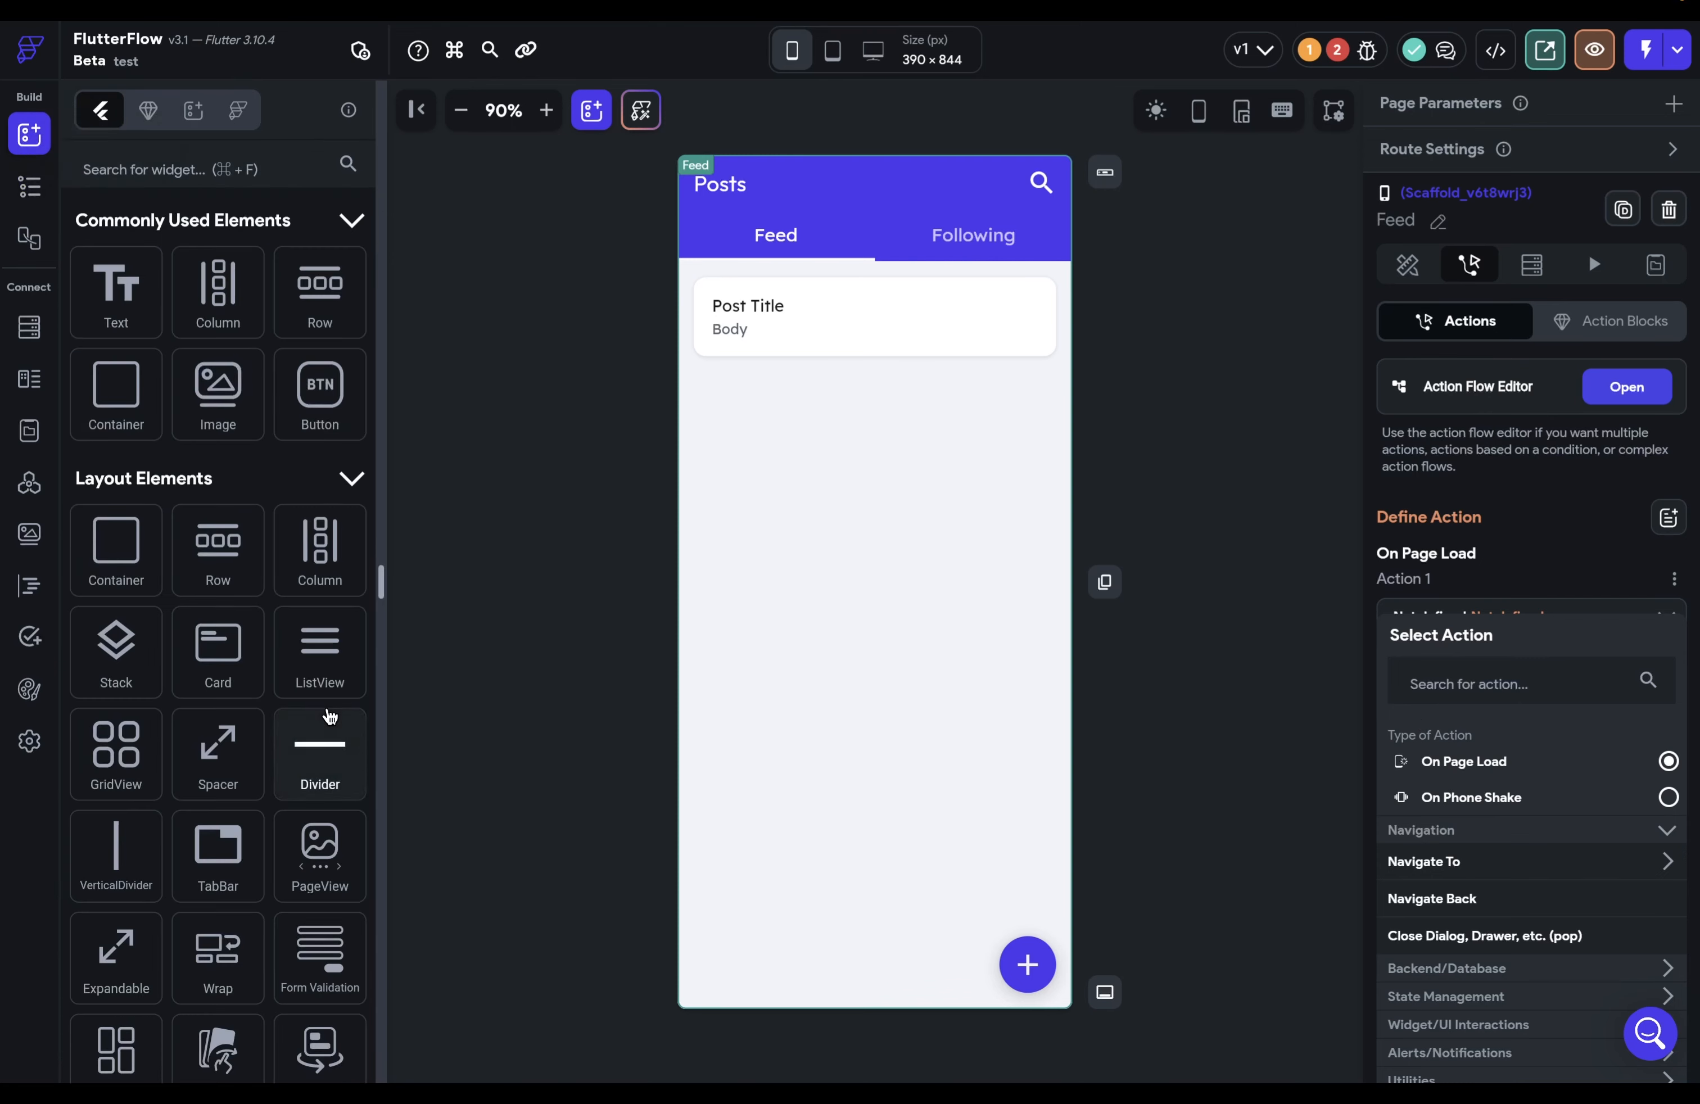
{"action": "left_click_drag", "start_coordinate": [320, 854], "coordinate": [874, 402]}
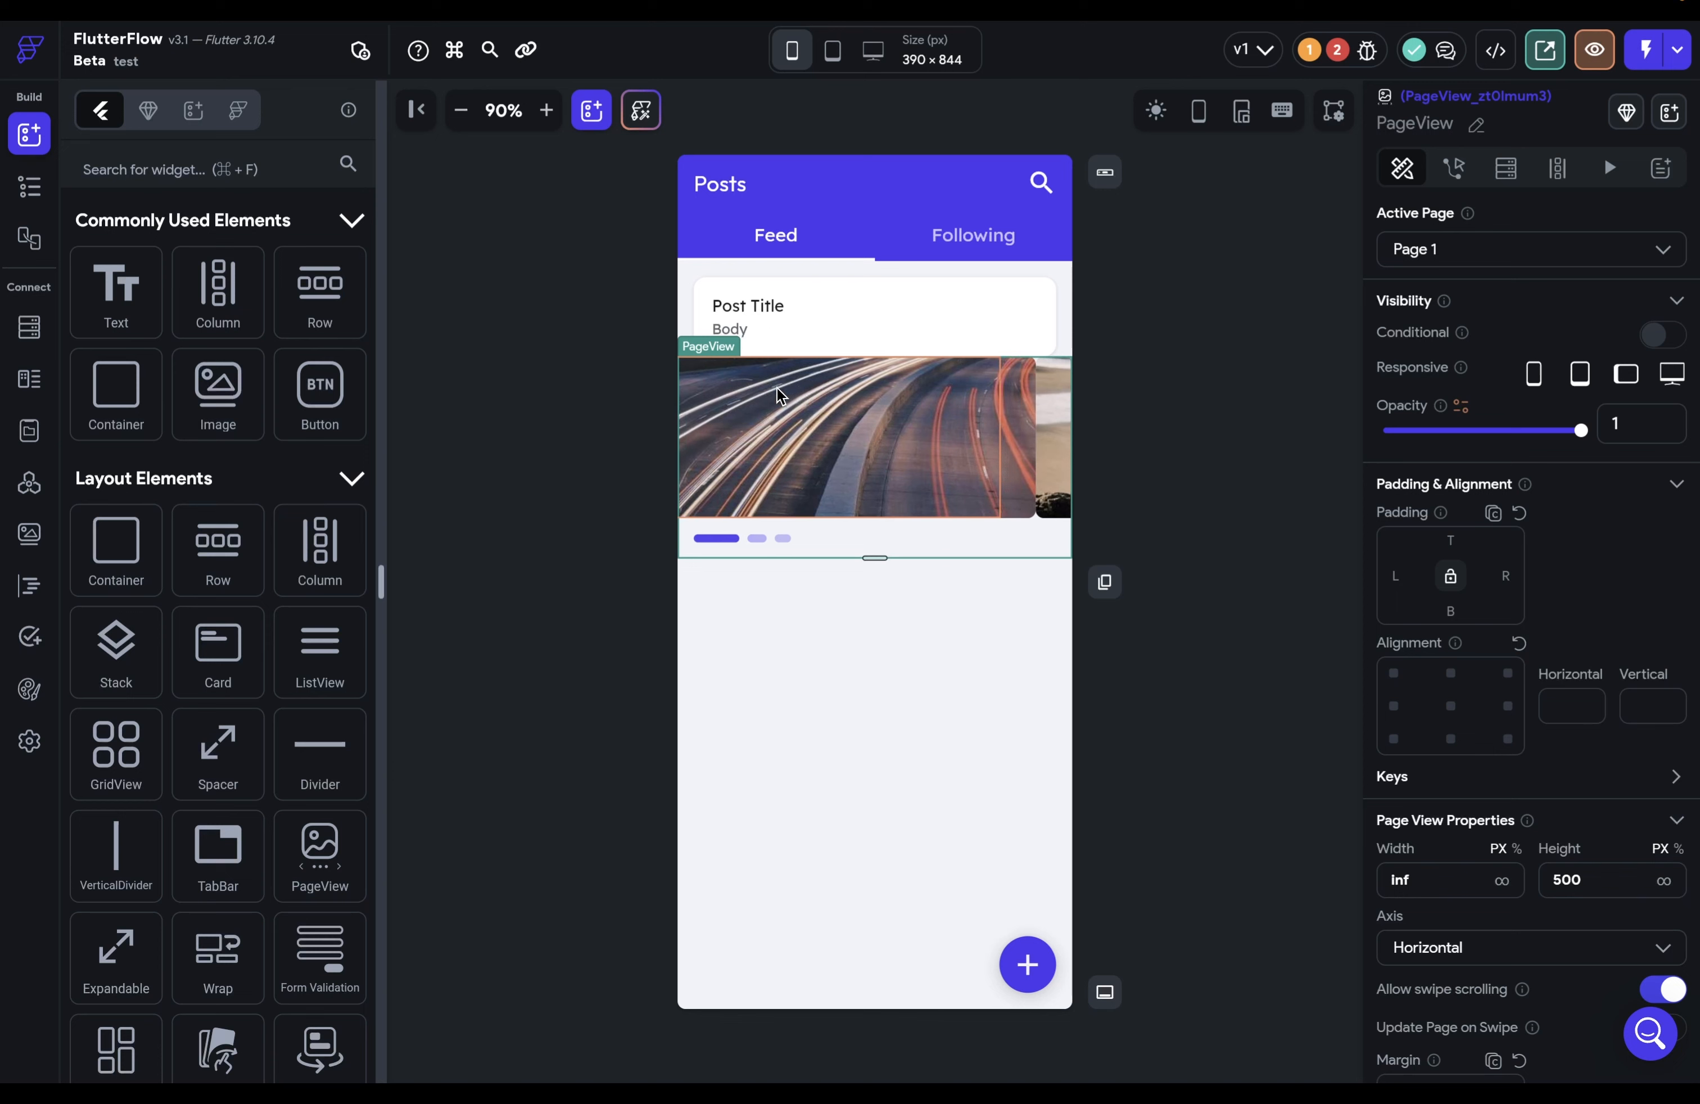
{"action": "left_click", "coordinate": [1453, 167]}
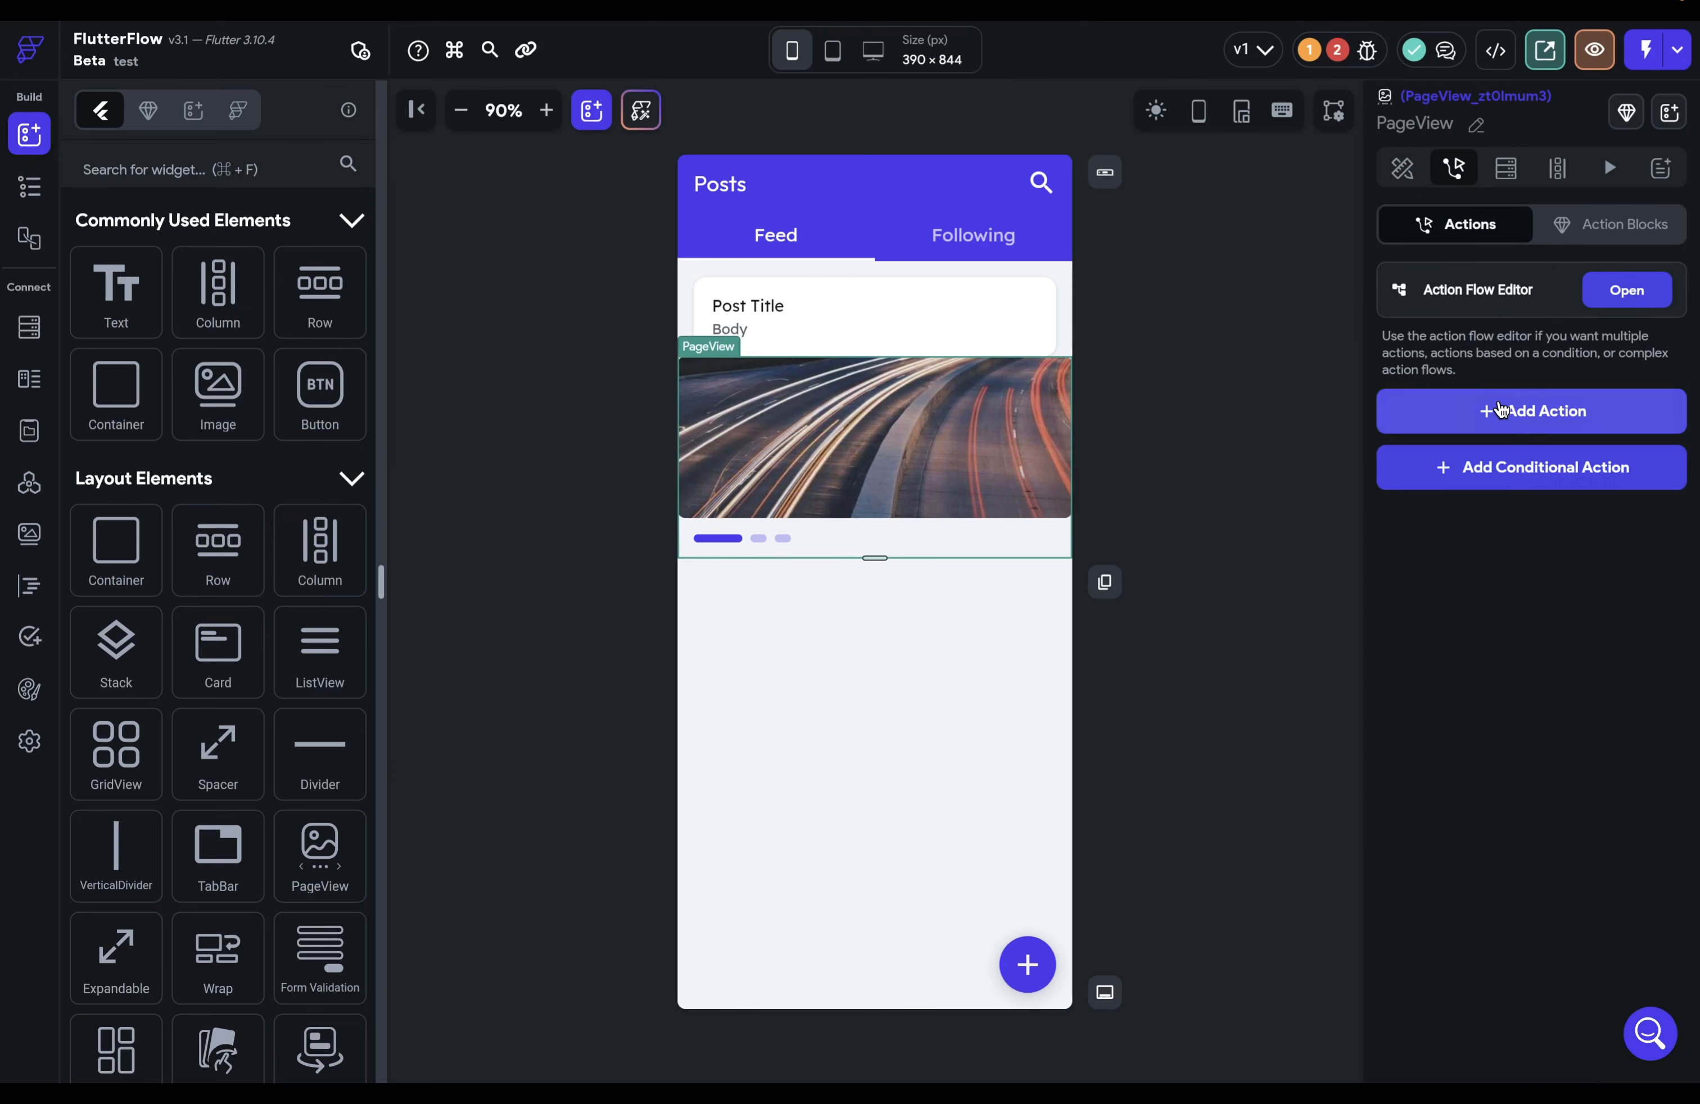
{"action": "left_click", "coordinate": [1502, 408]}
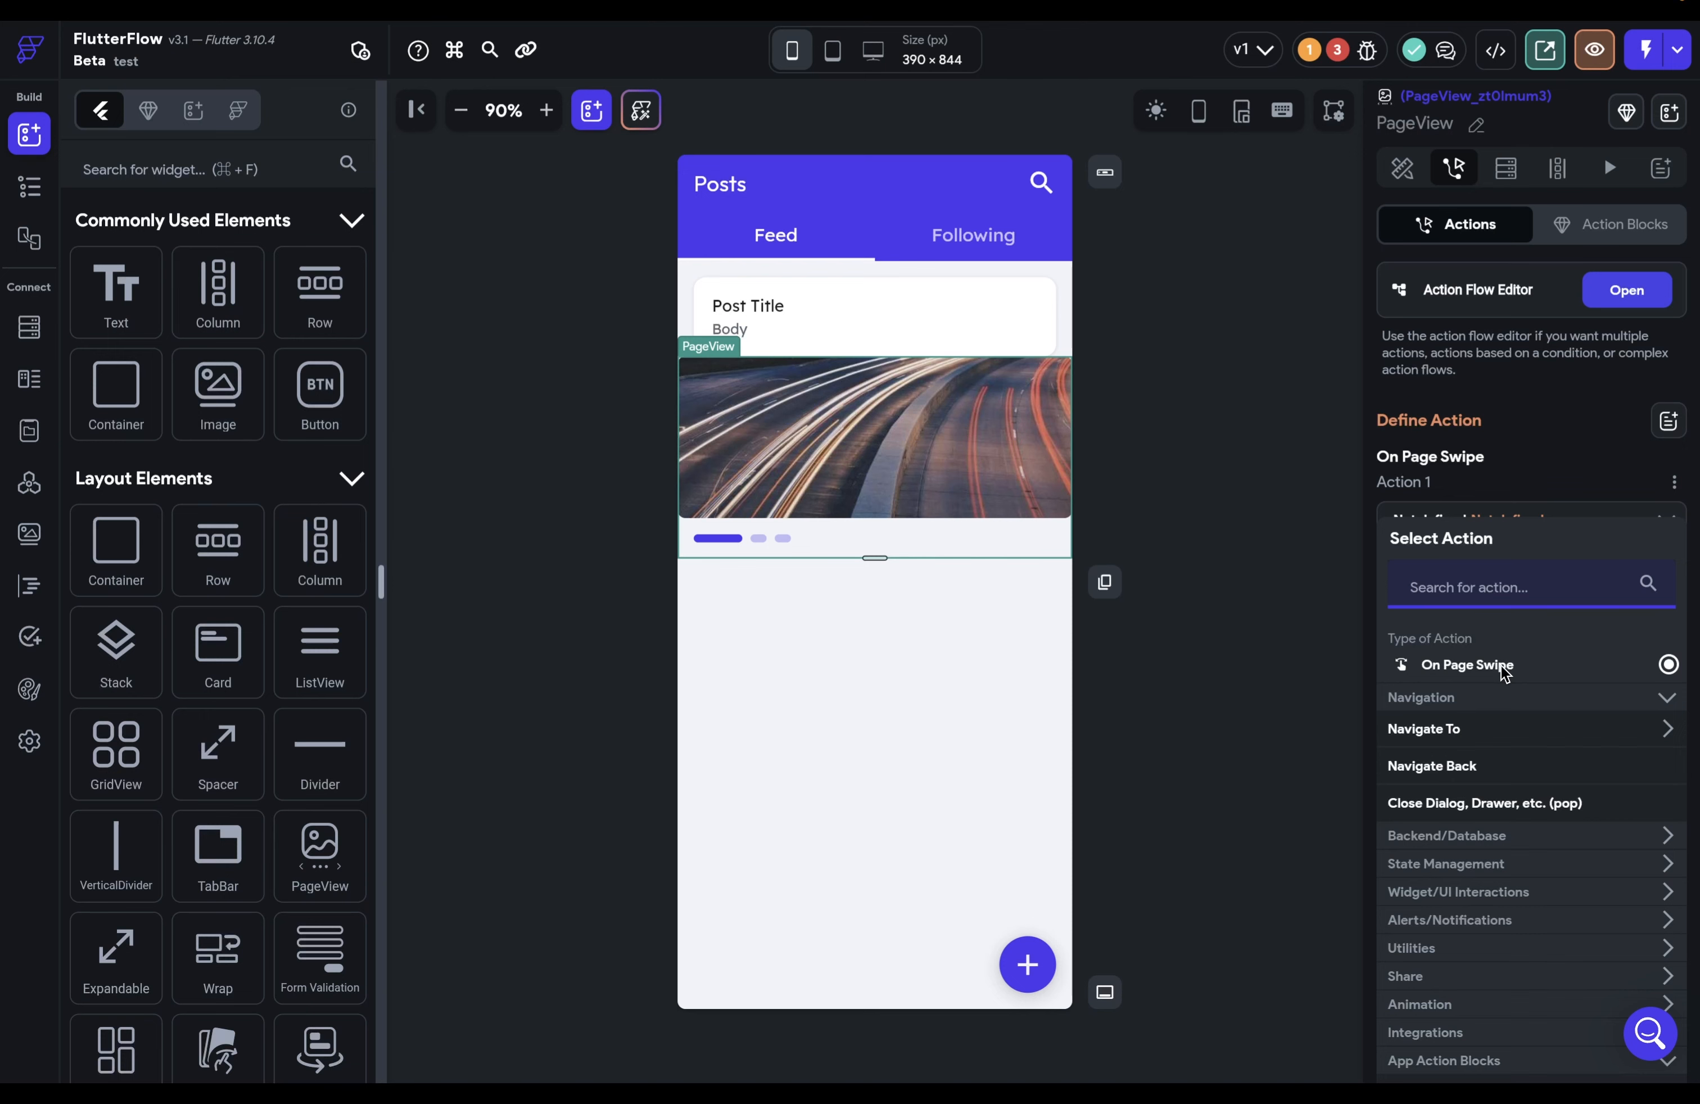
{"action": "left_click", "coordinate": [980, 452]}
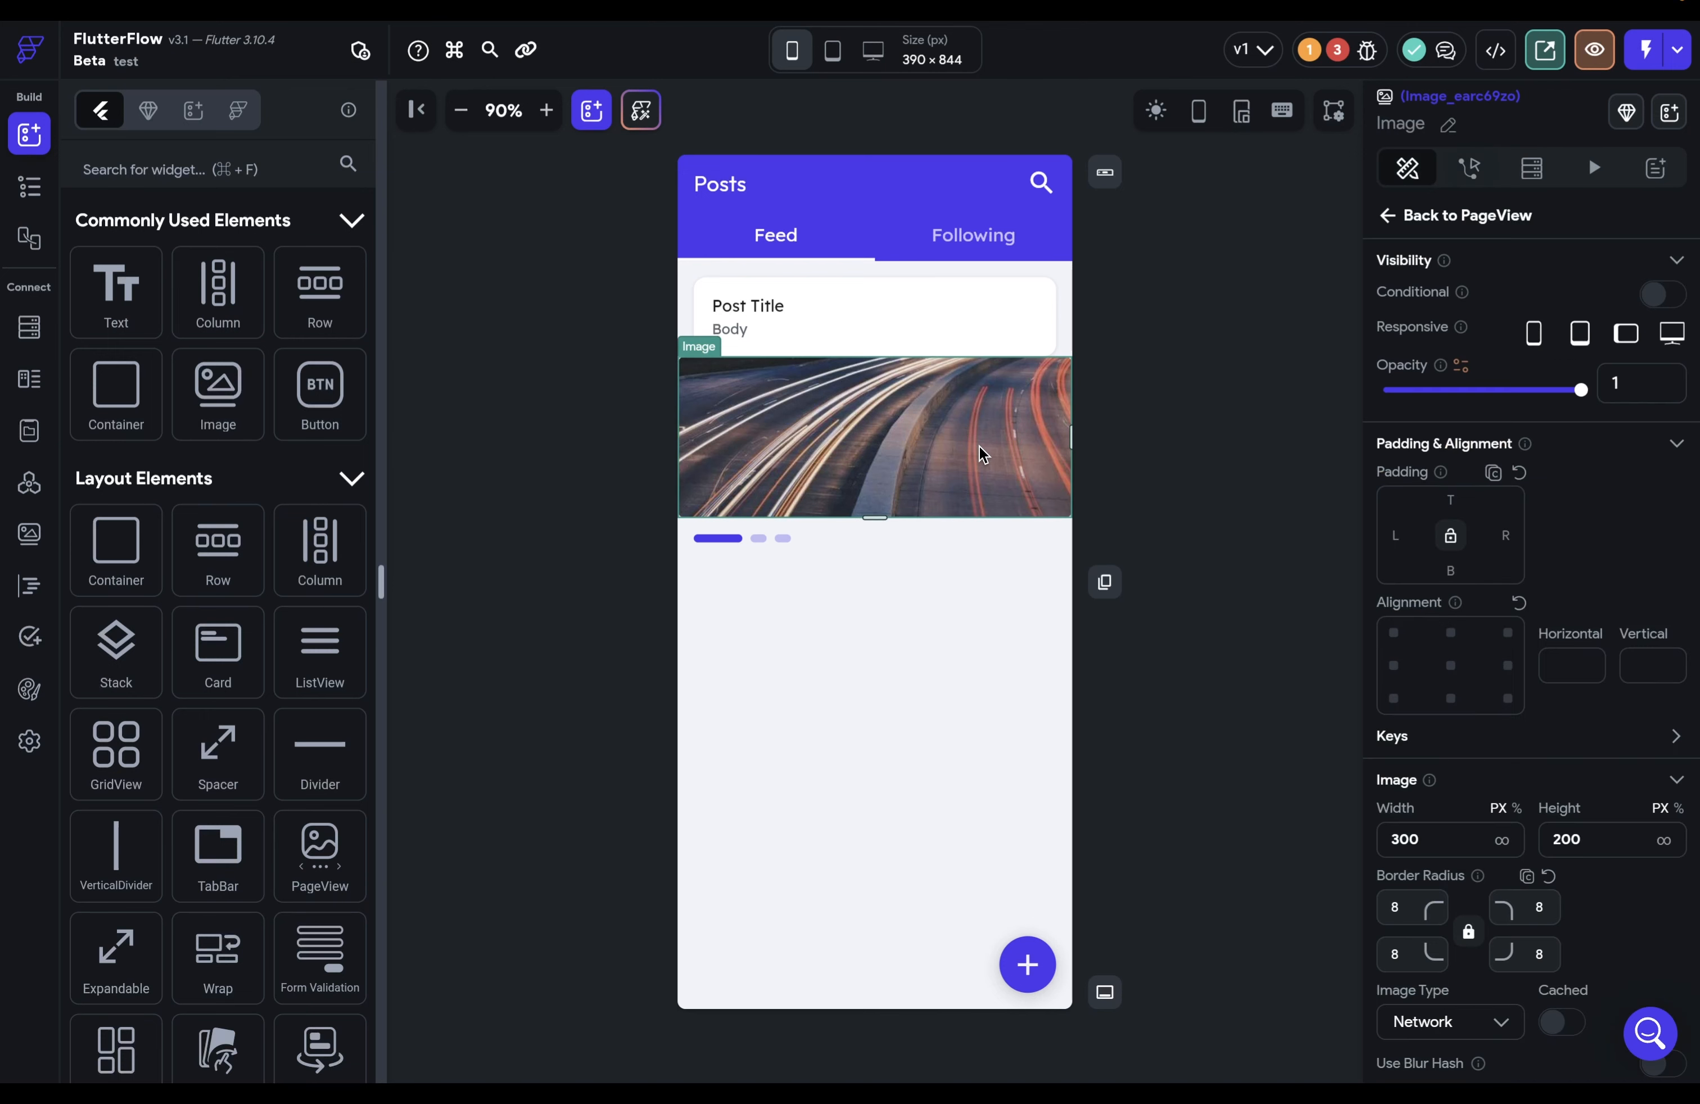
{"action": "key", "text": "BackSpace"}
{"action": "left_click", "coordinate": [941, 539]}
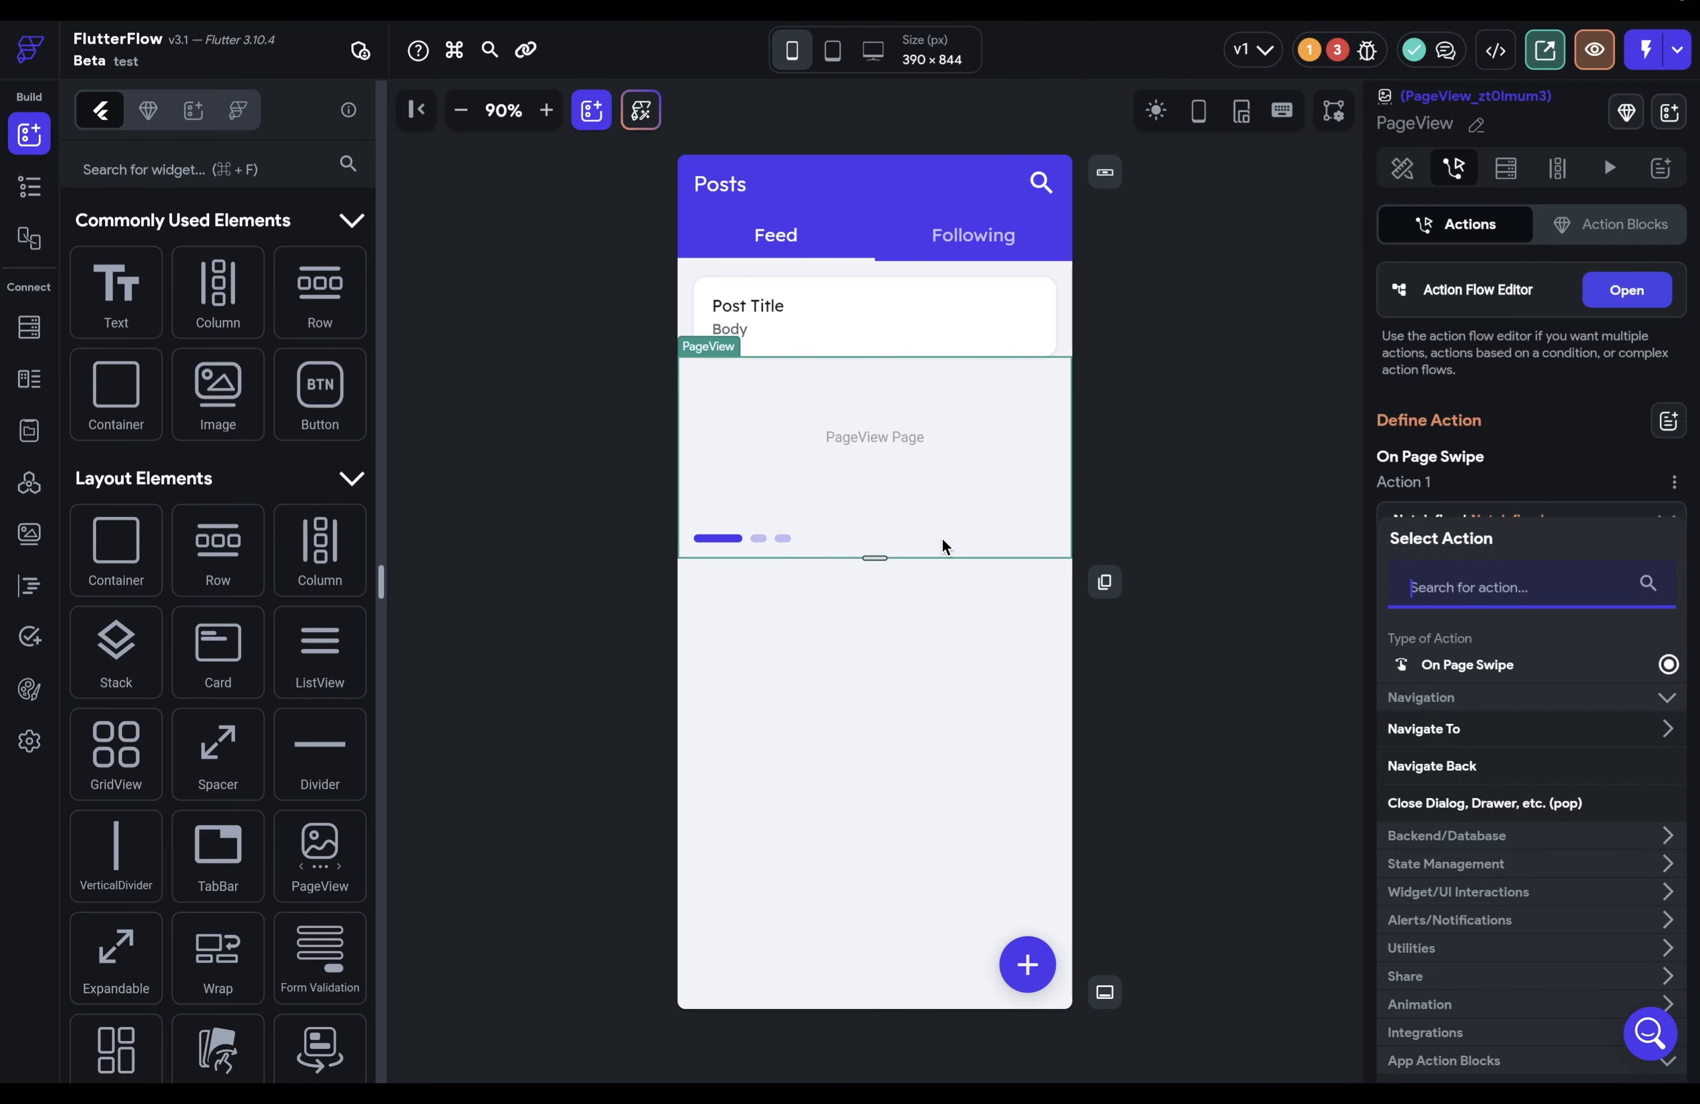
{"action": "key", "text": "BackSpace"}
{"action": "key", "text": "BackSpace"}
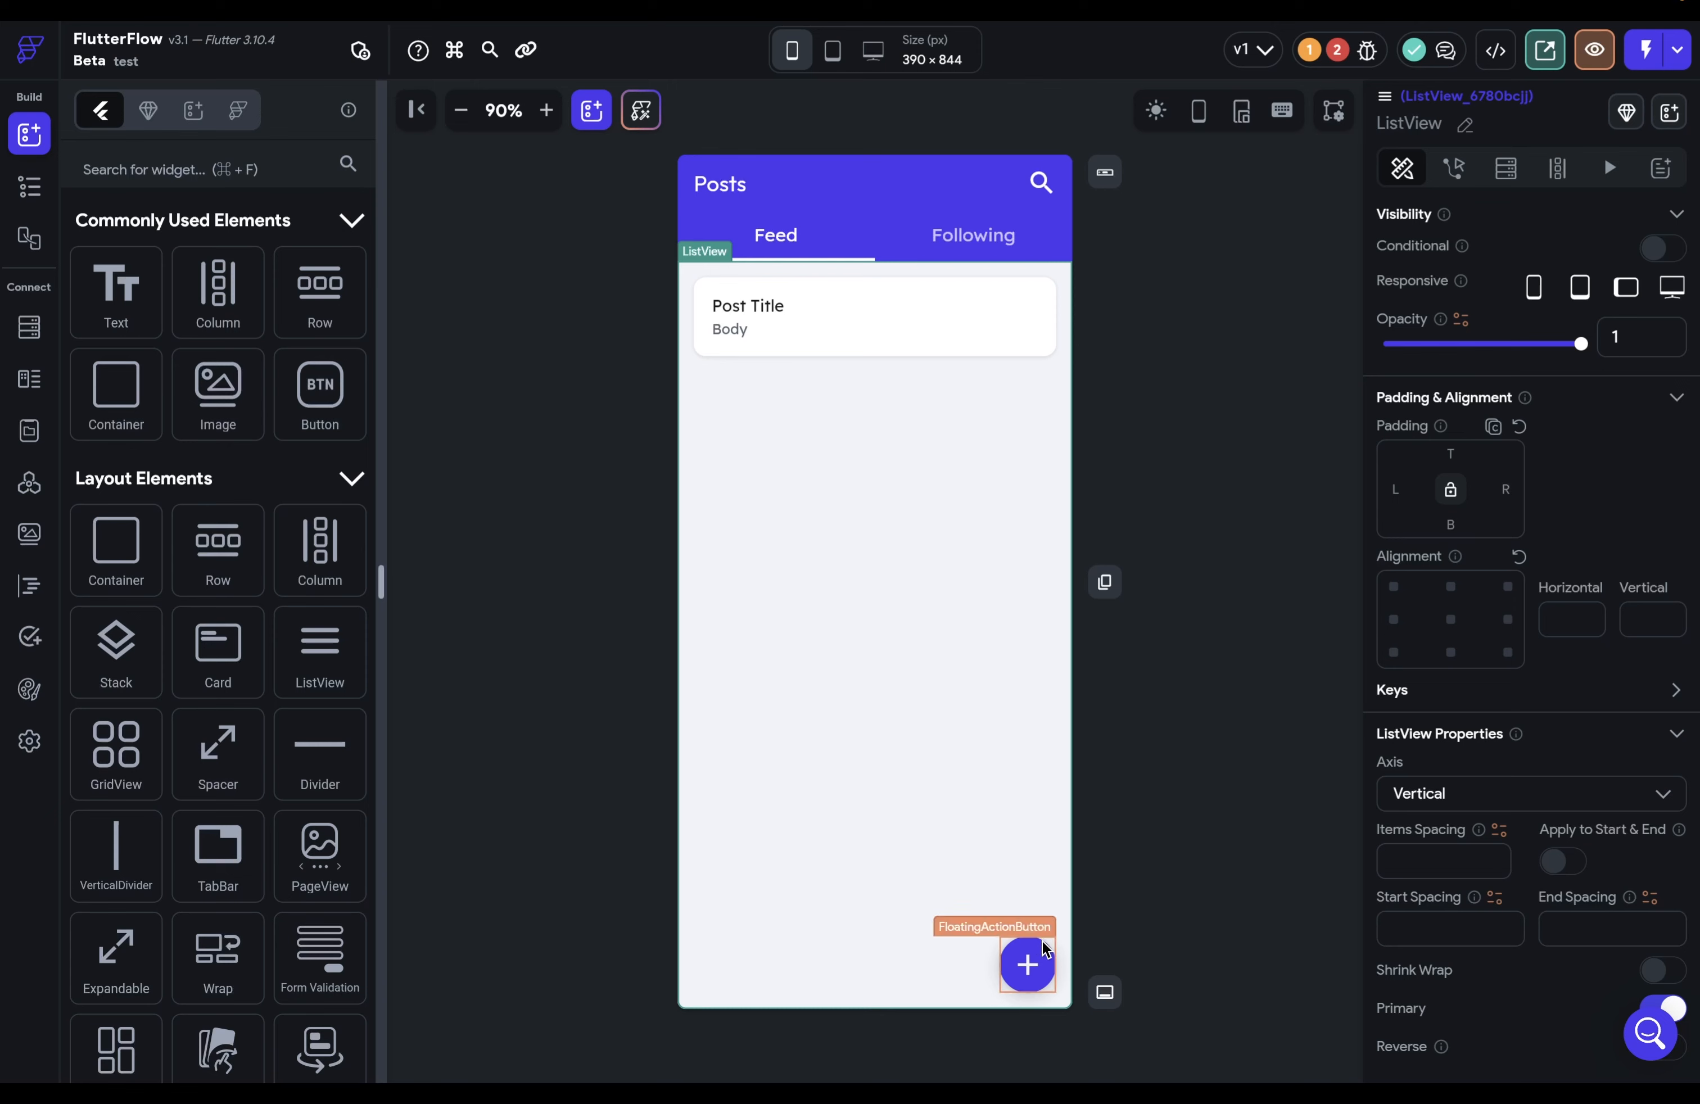
Step: Open the add button's tap action chooser and collapse the Navigation and App Action Blocks groups
{"action": "left_click", "coordinate": [1028, 964]}
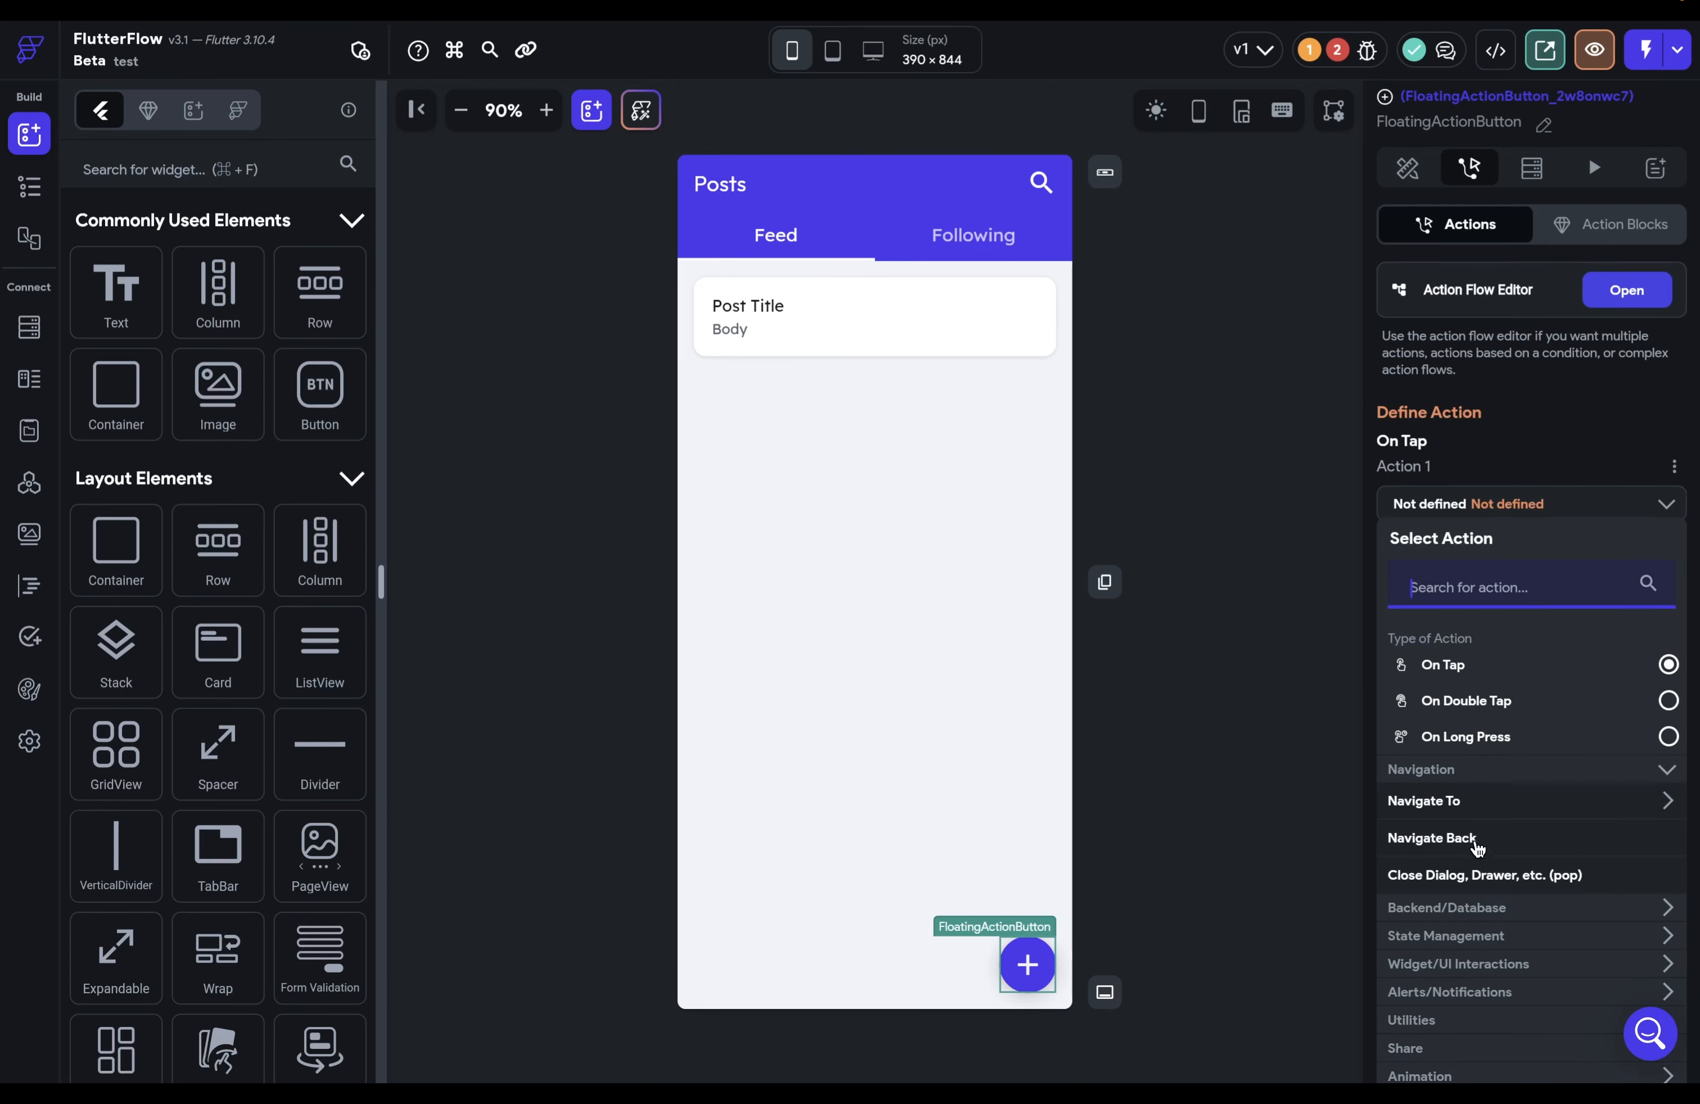
{"action": "left_click", "coordinate": [1661, 773]}
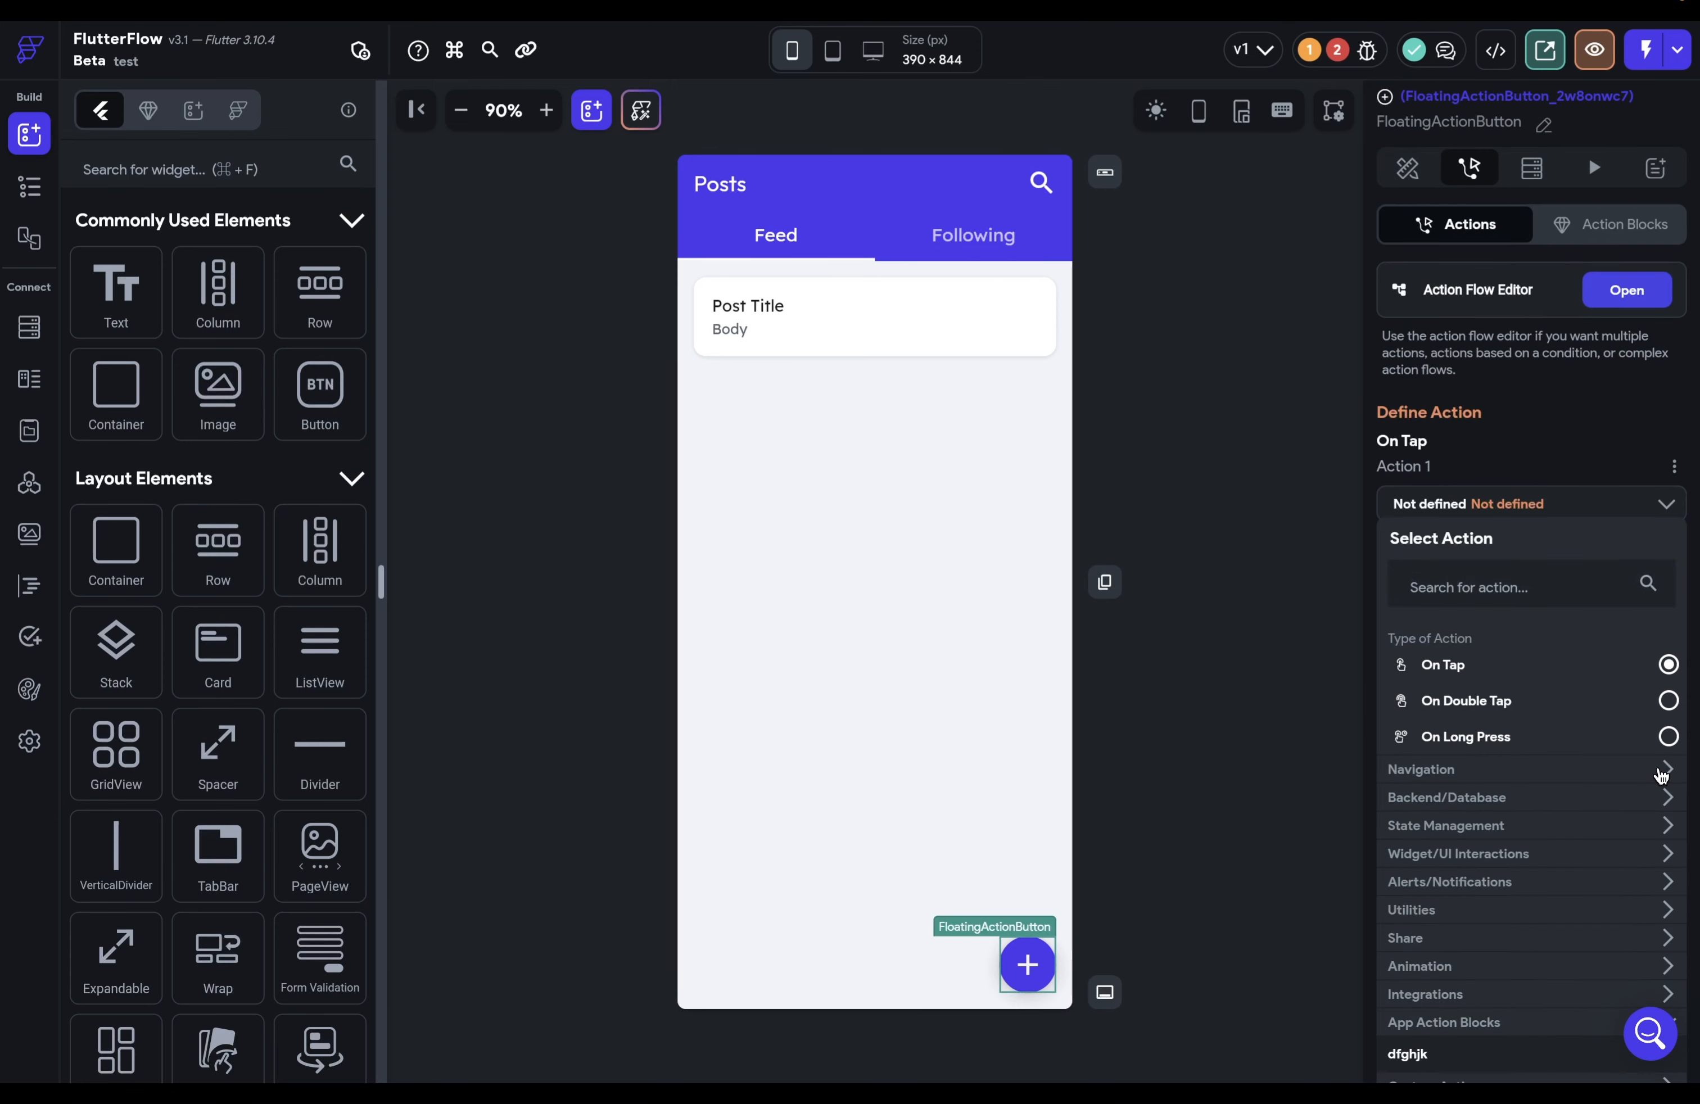
{"action": "scroll", "coordinate": [1590, 932], "scroll_direction": "down", "scroll_amount": 2}
{"action": "left_click", "coordinate": [1587, 925]}
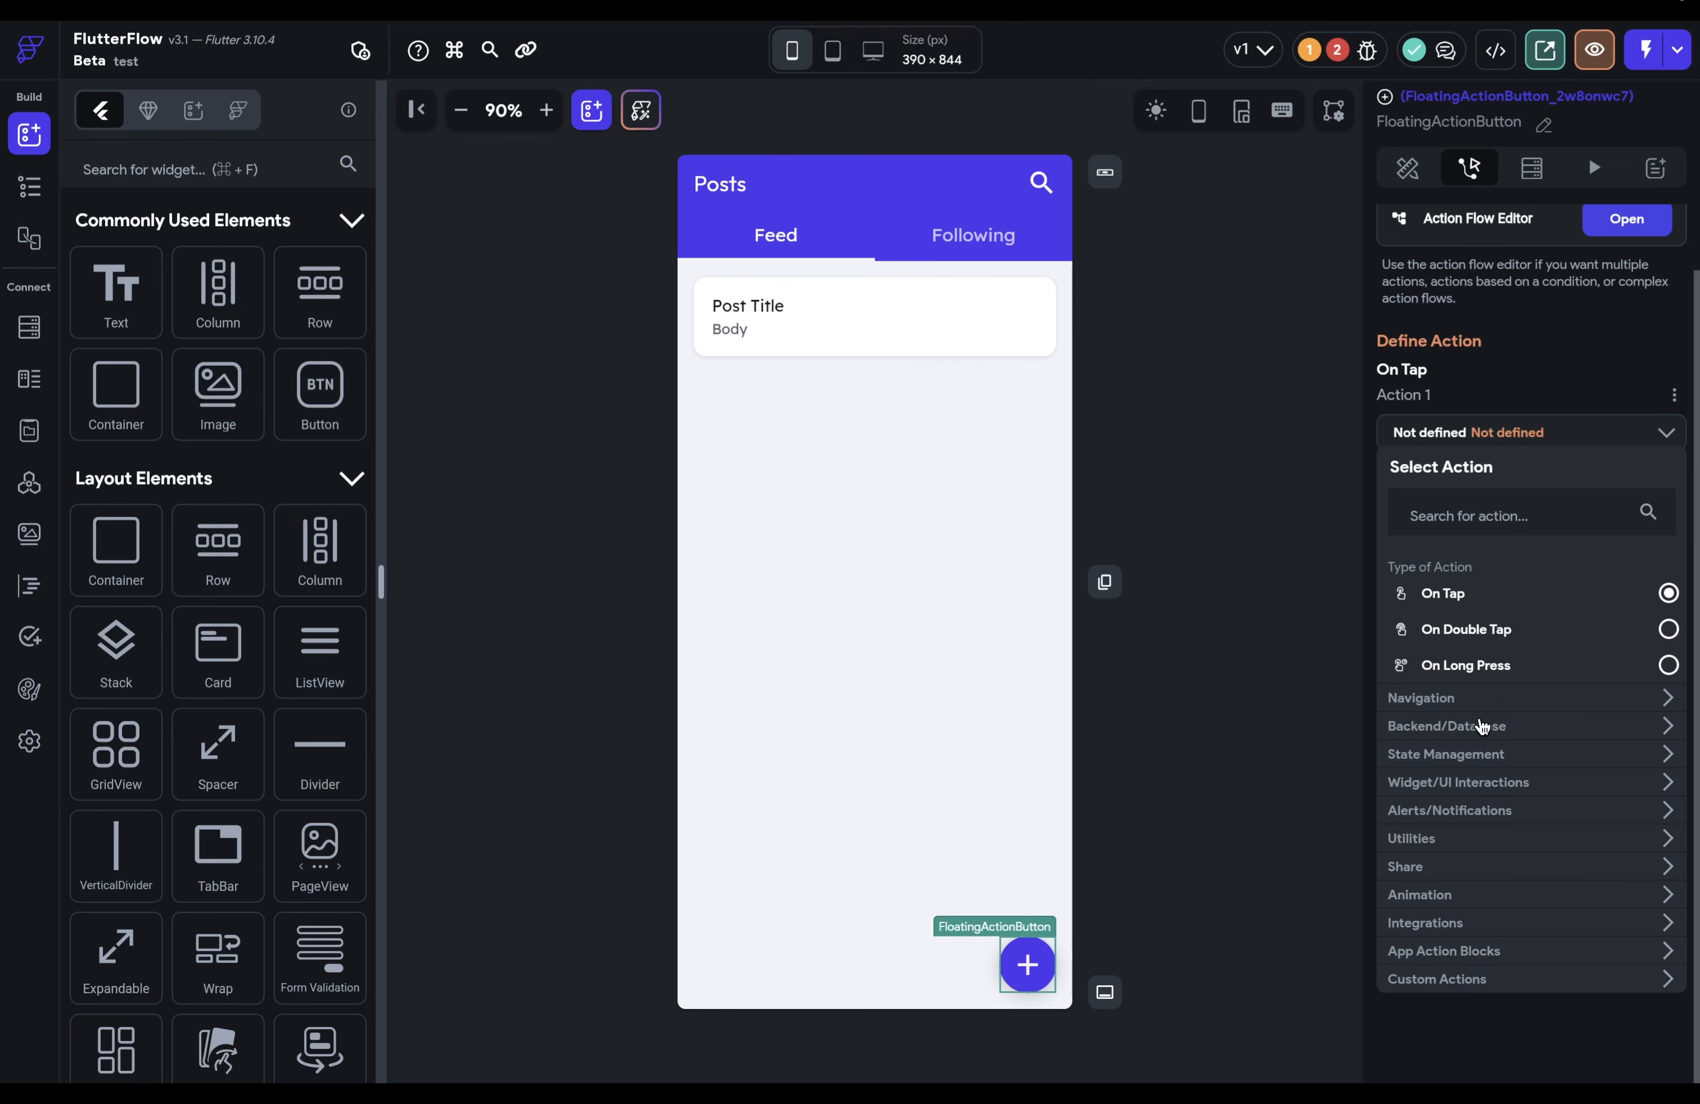
Step: Browse the Navigation and Backend/Database groups, then start creating a new custom action
{"action": "left_click", "coordinate": [1657, 706]}
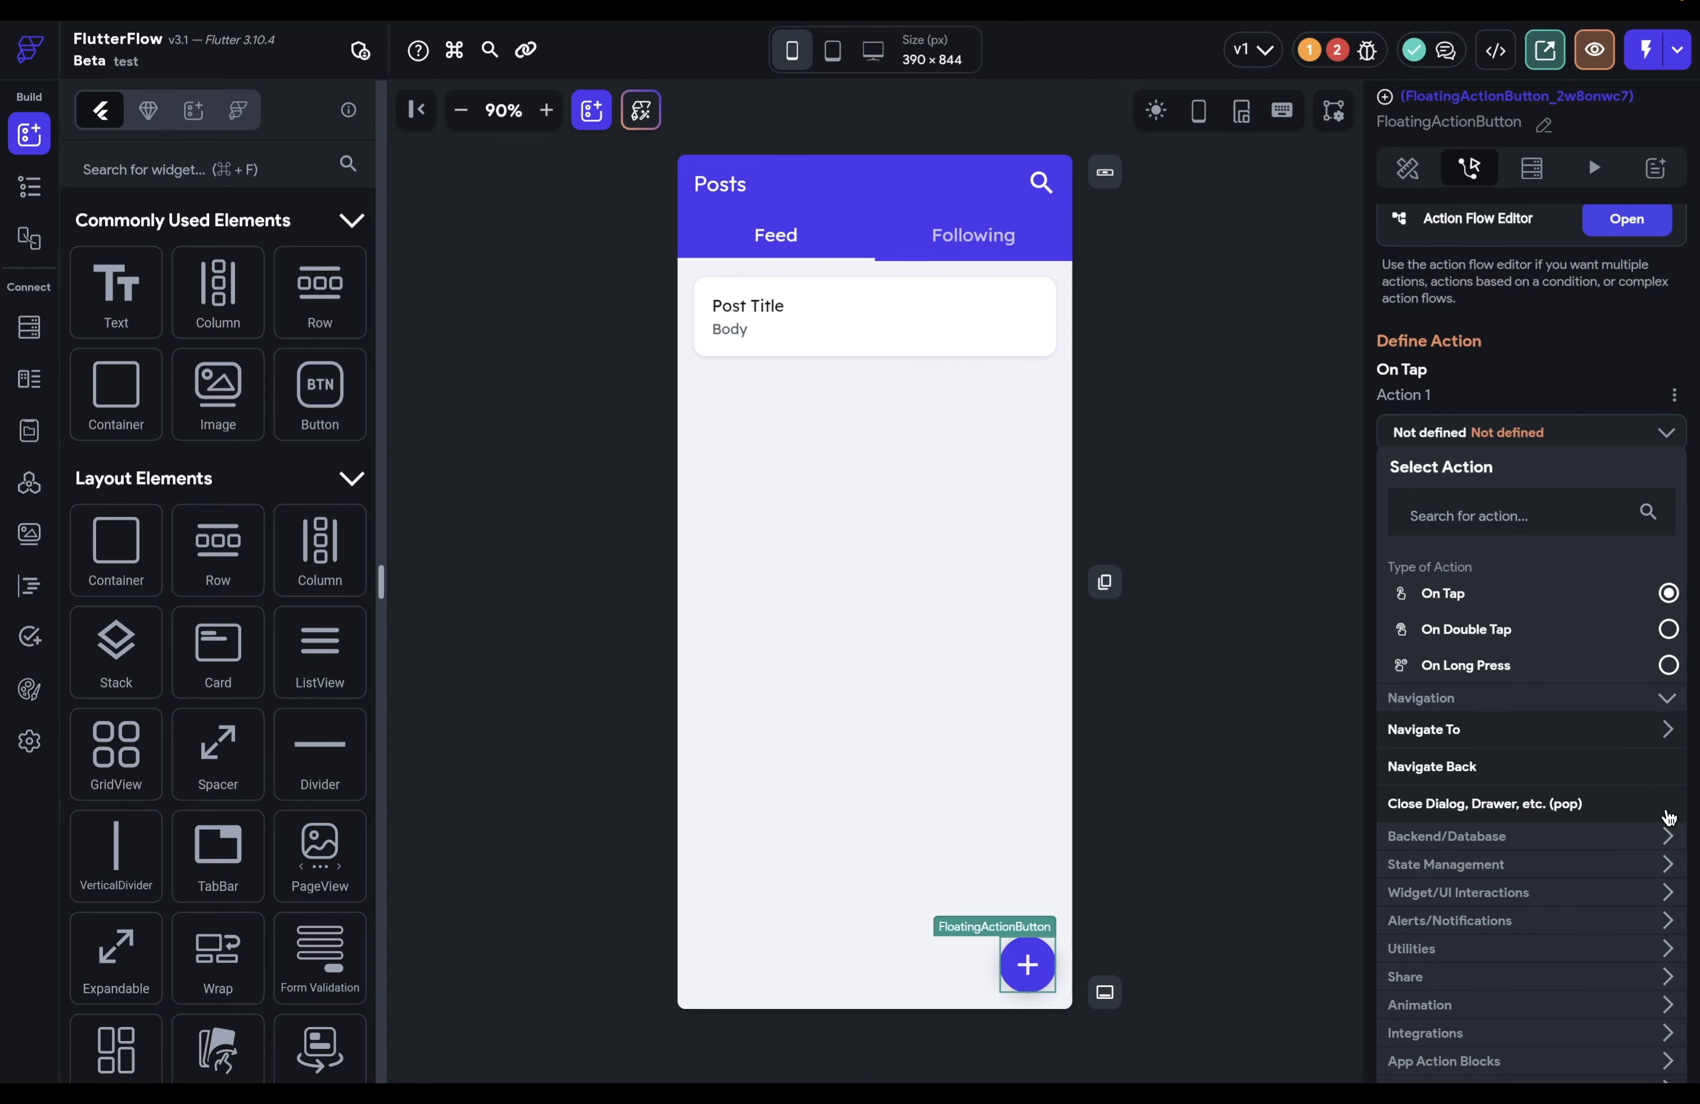
{"action": "left_click", "coordinate": [1668, 835]}
{"action": "scroll", "coordinate": [1595, 868], "scroll_direction": "down", "scroll_amount": 3}
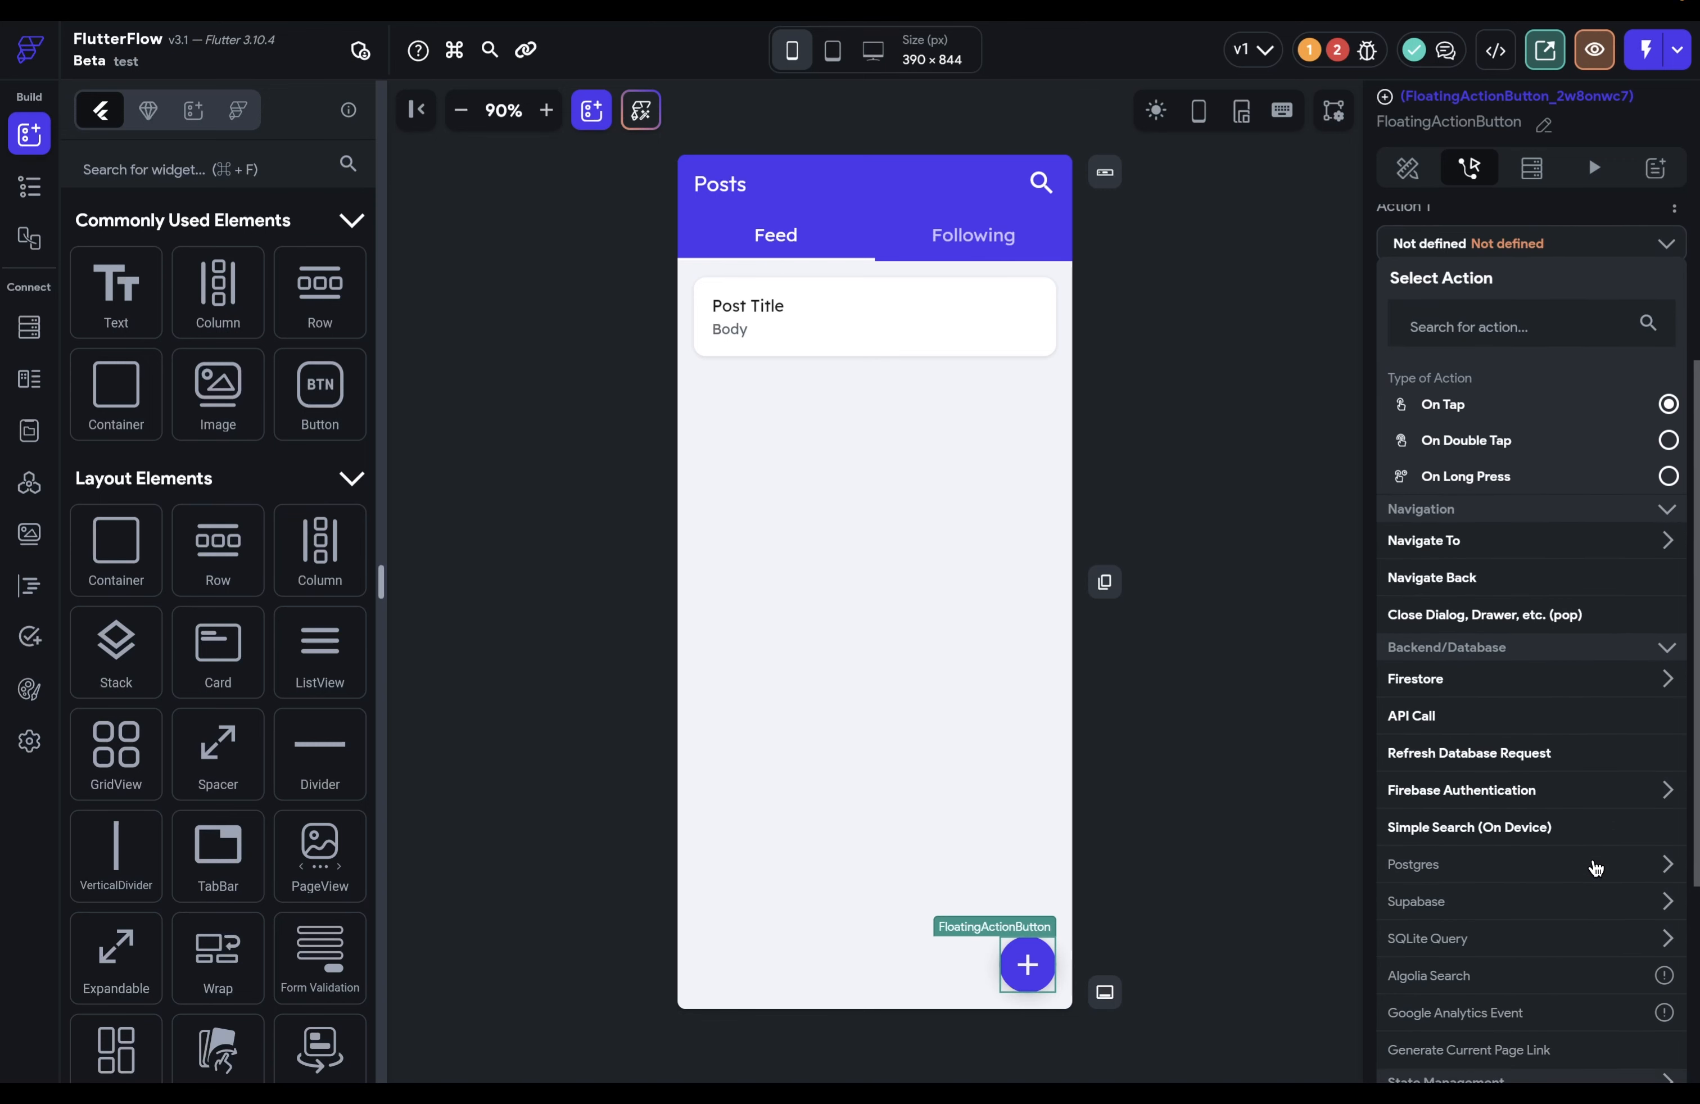
{"action": "left_click", "coordinate": [1669, 648]}
{"action": "left_click", "coordinate": [1669, 579]}
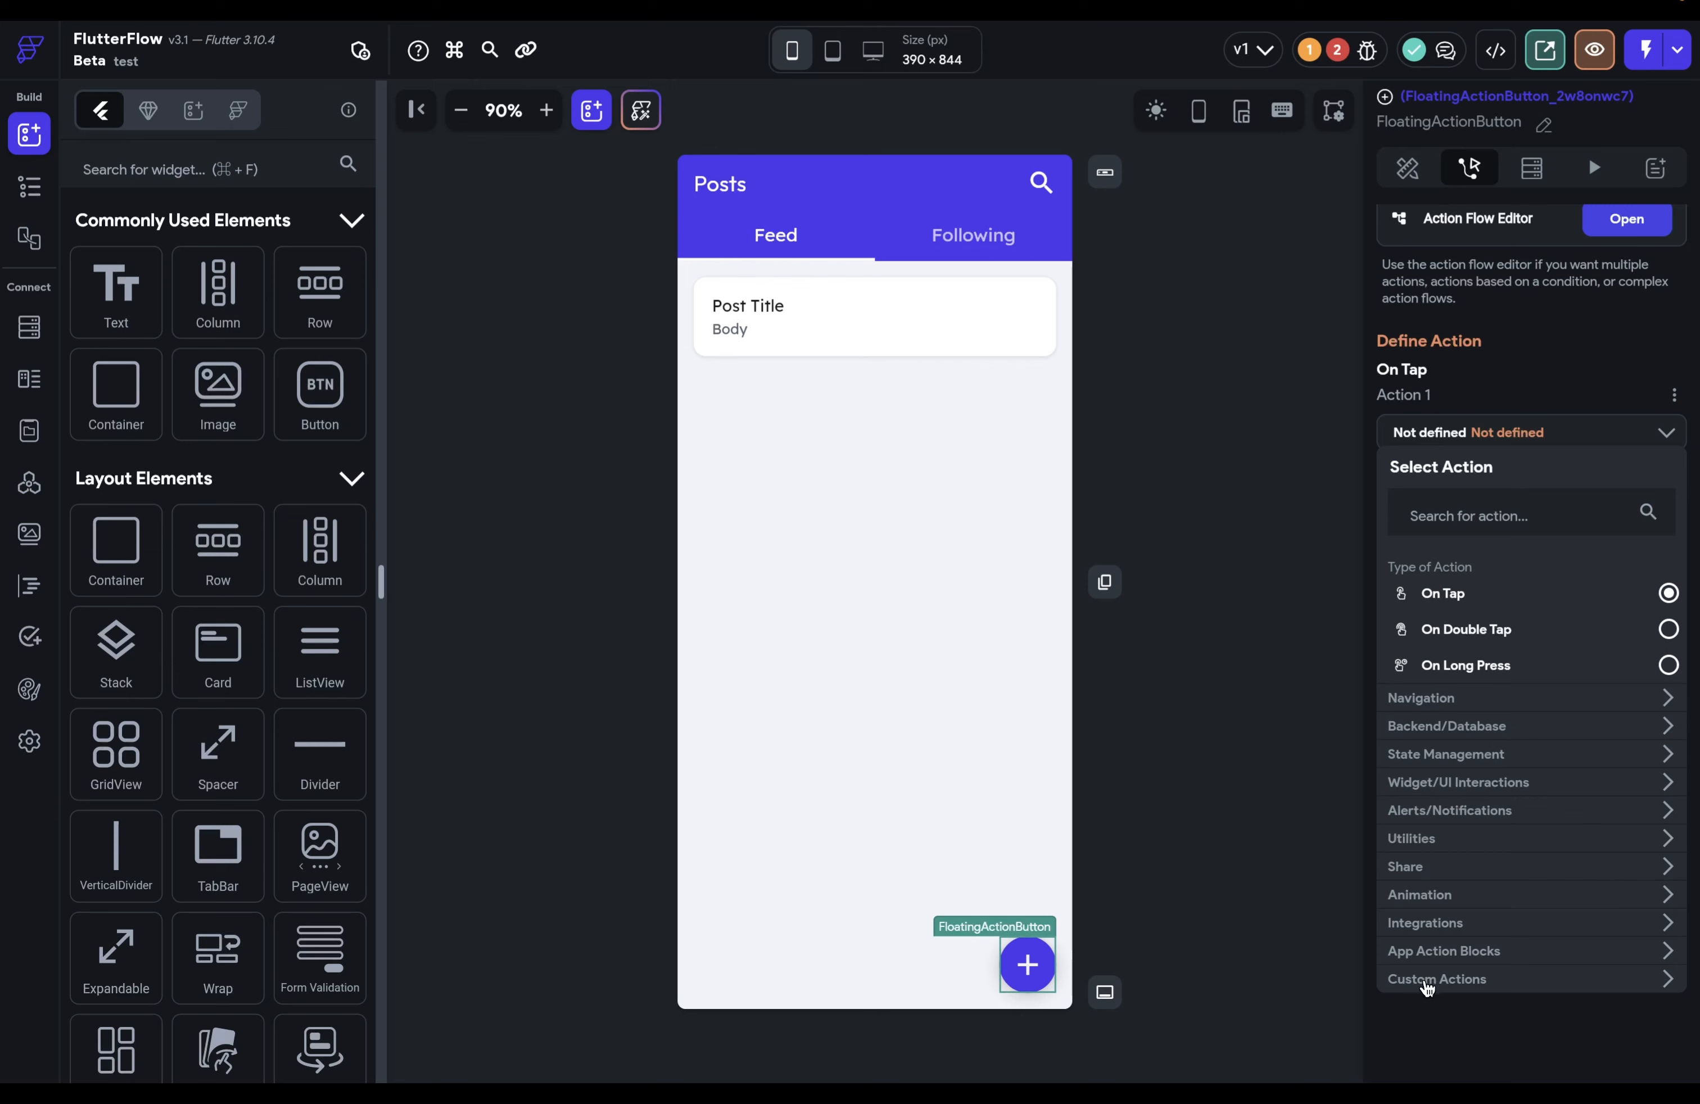
{"action": "left_click", "coordinate": [1656, 984]}
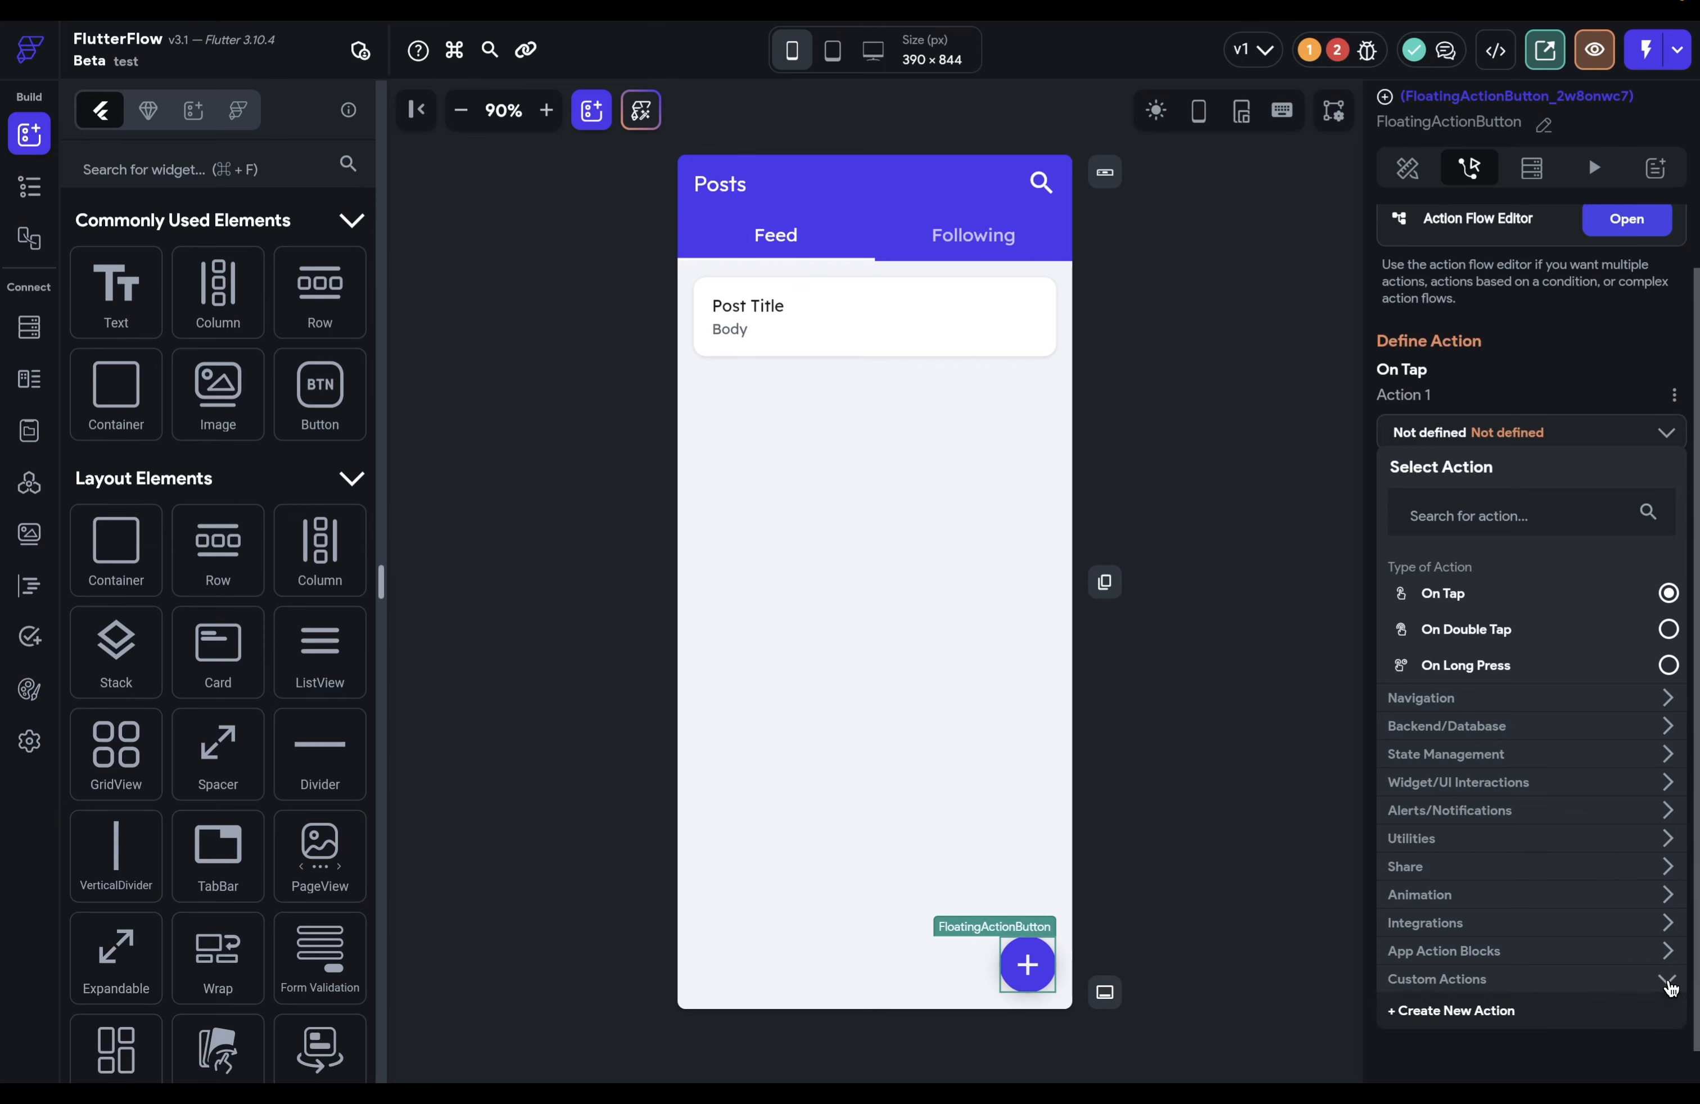
{"action": "left_click", "coordinate": [1457, 1010]}
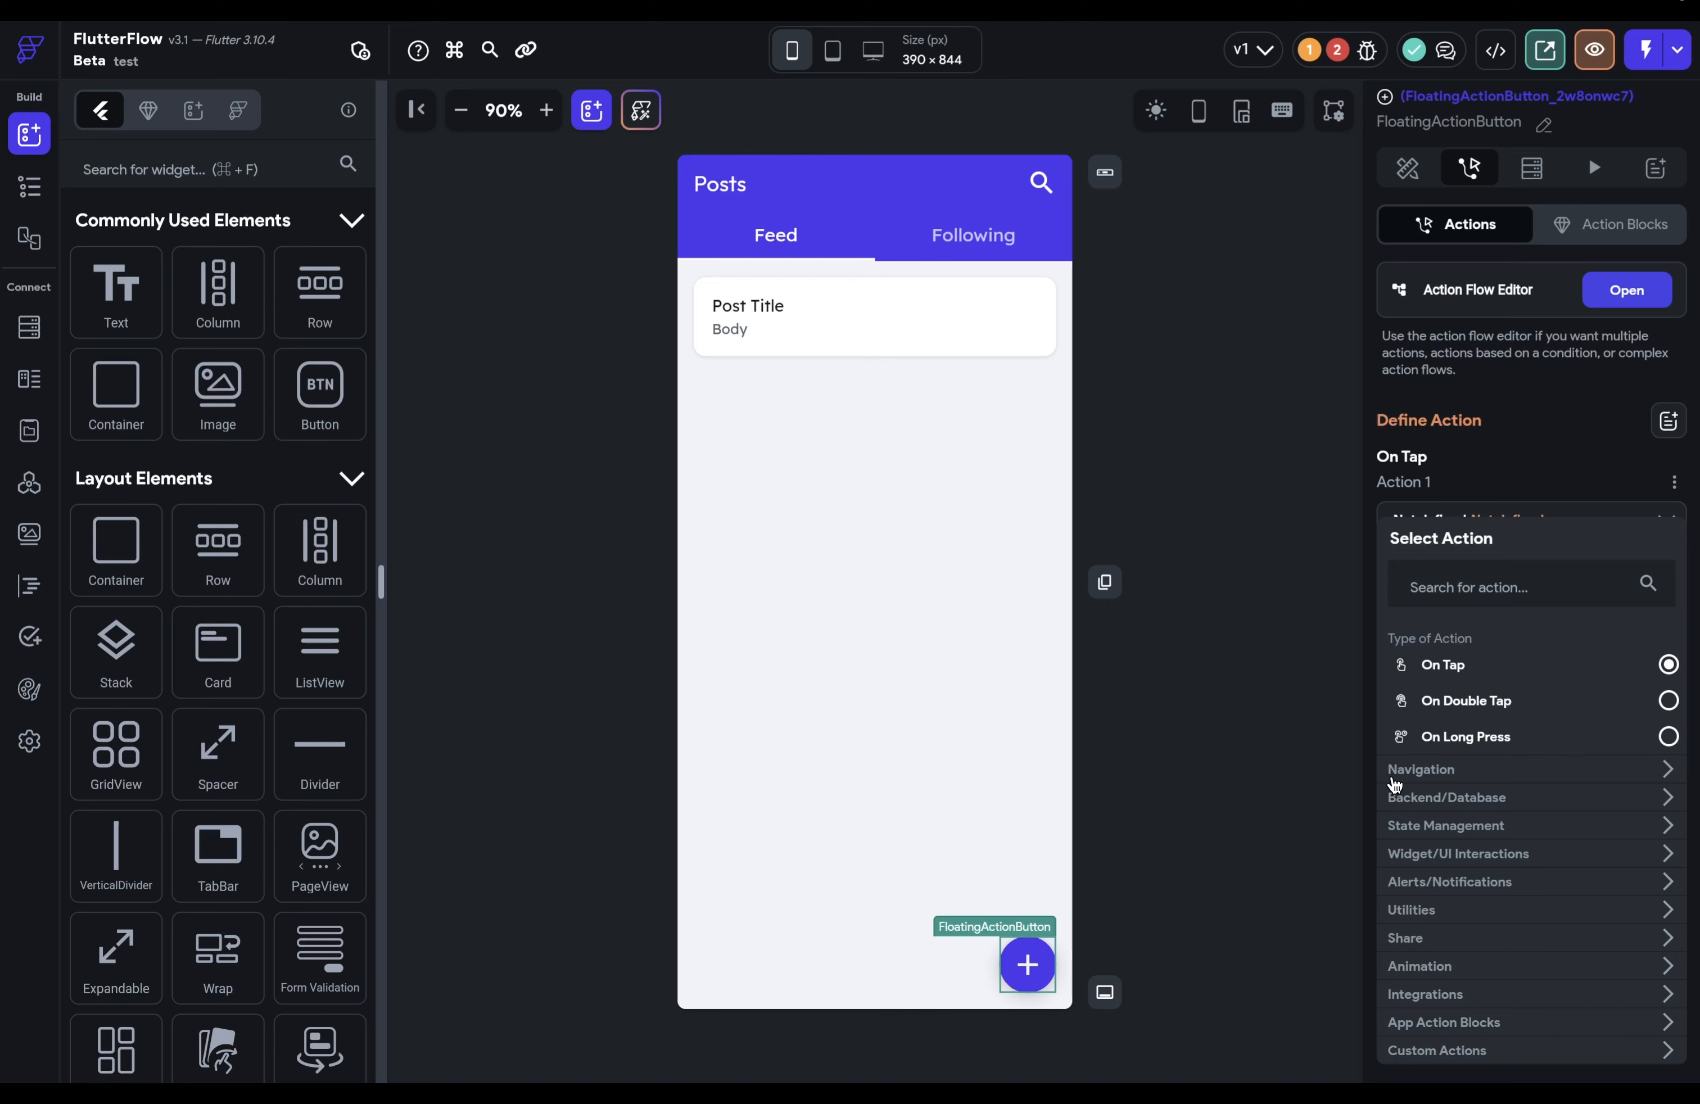
Step: Make the floating add button's tap action Navigate To the Signup page
{"action": "left_click", "coordinate": [1582, 774]}
{"action": "left_click", "coordinate": [1576, 802]}
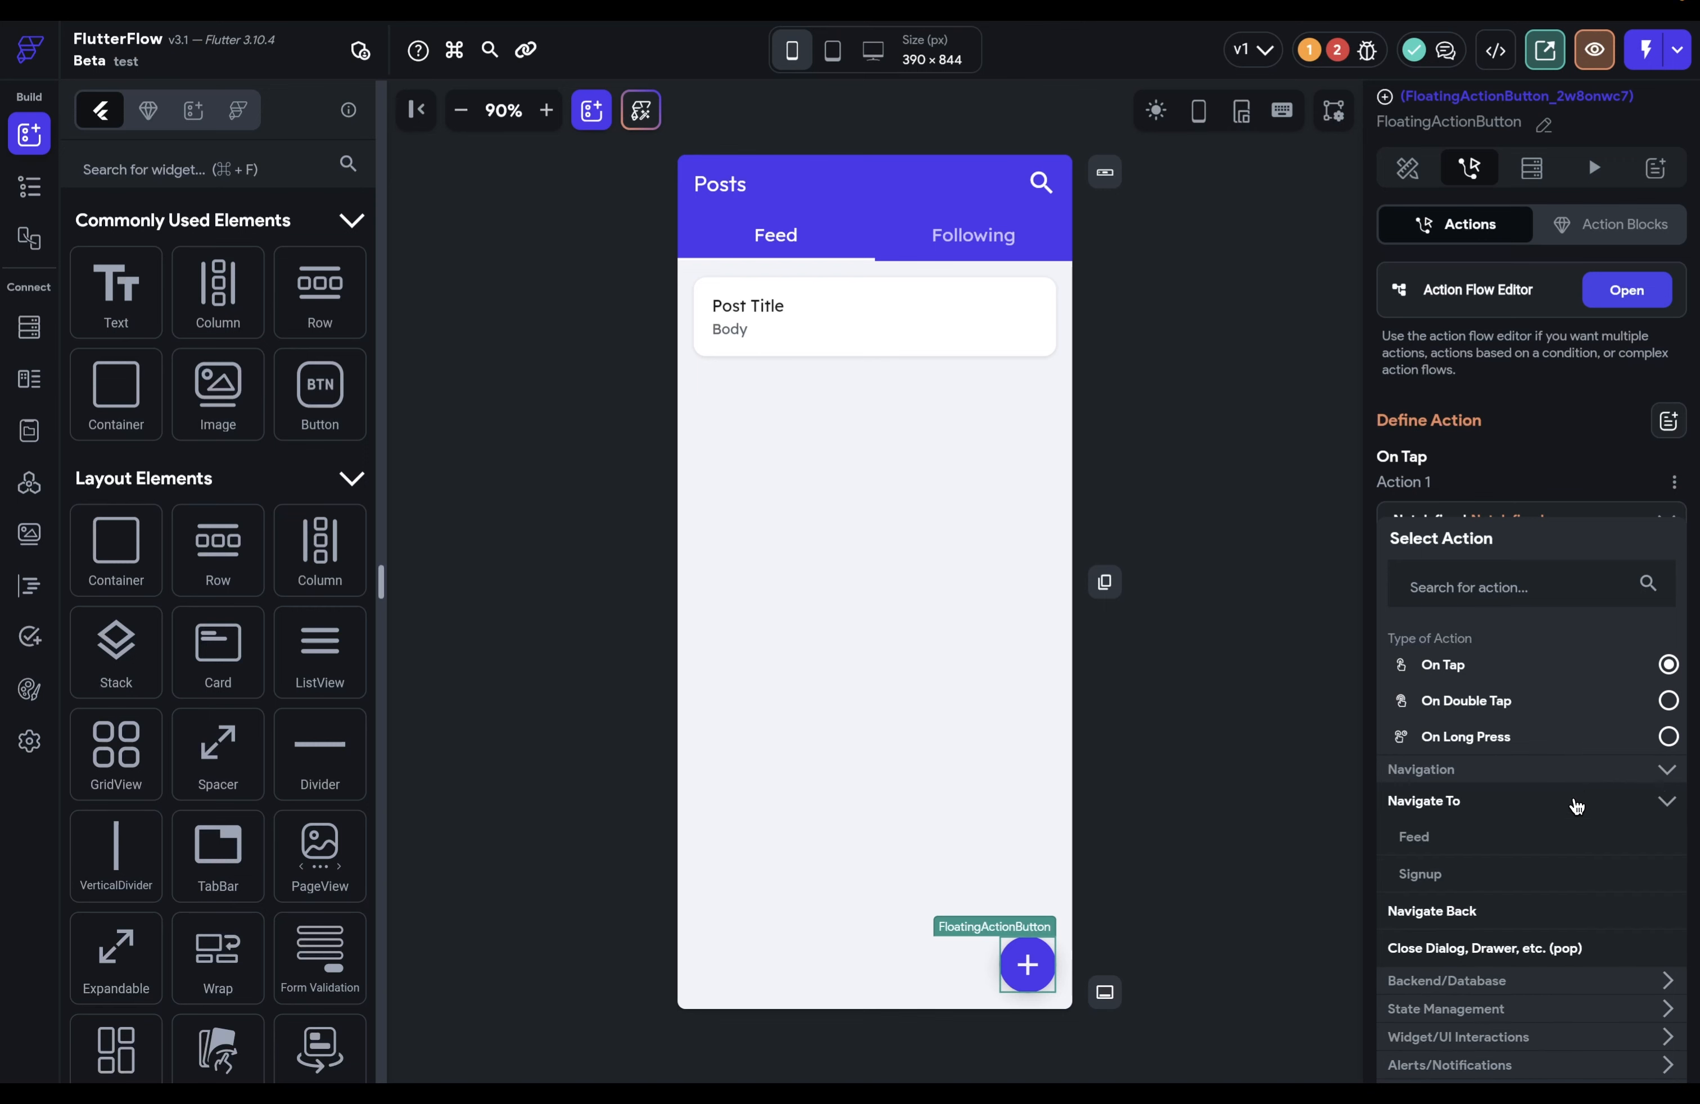
{"action": "left_click", "coordinate": [1420, 875]}
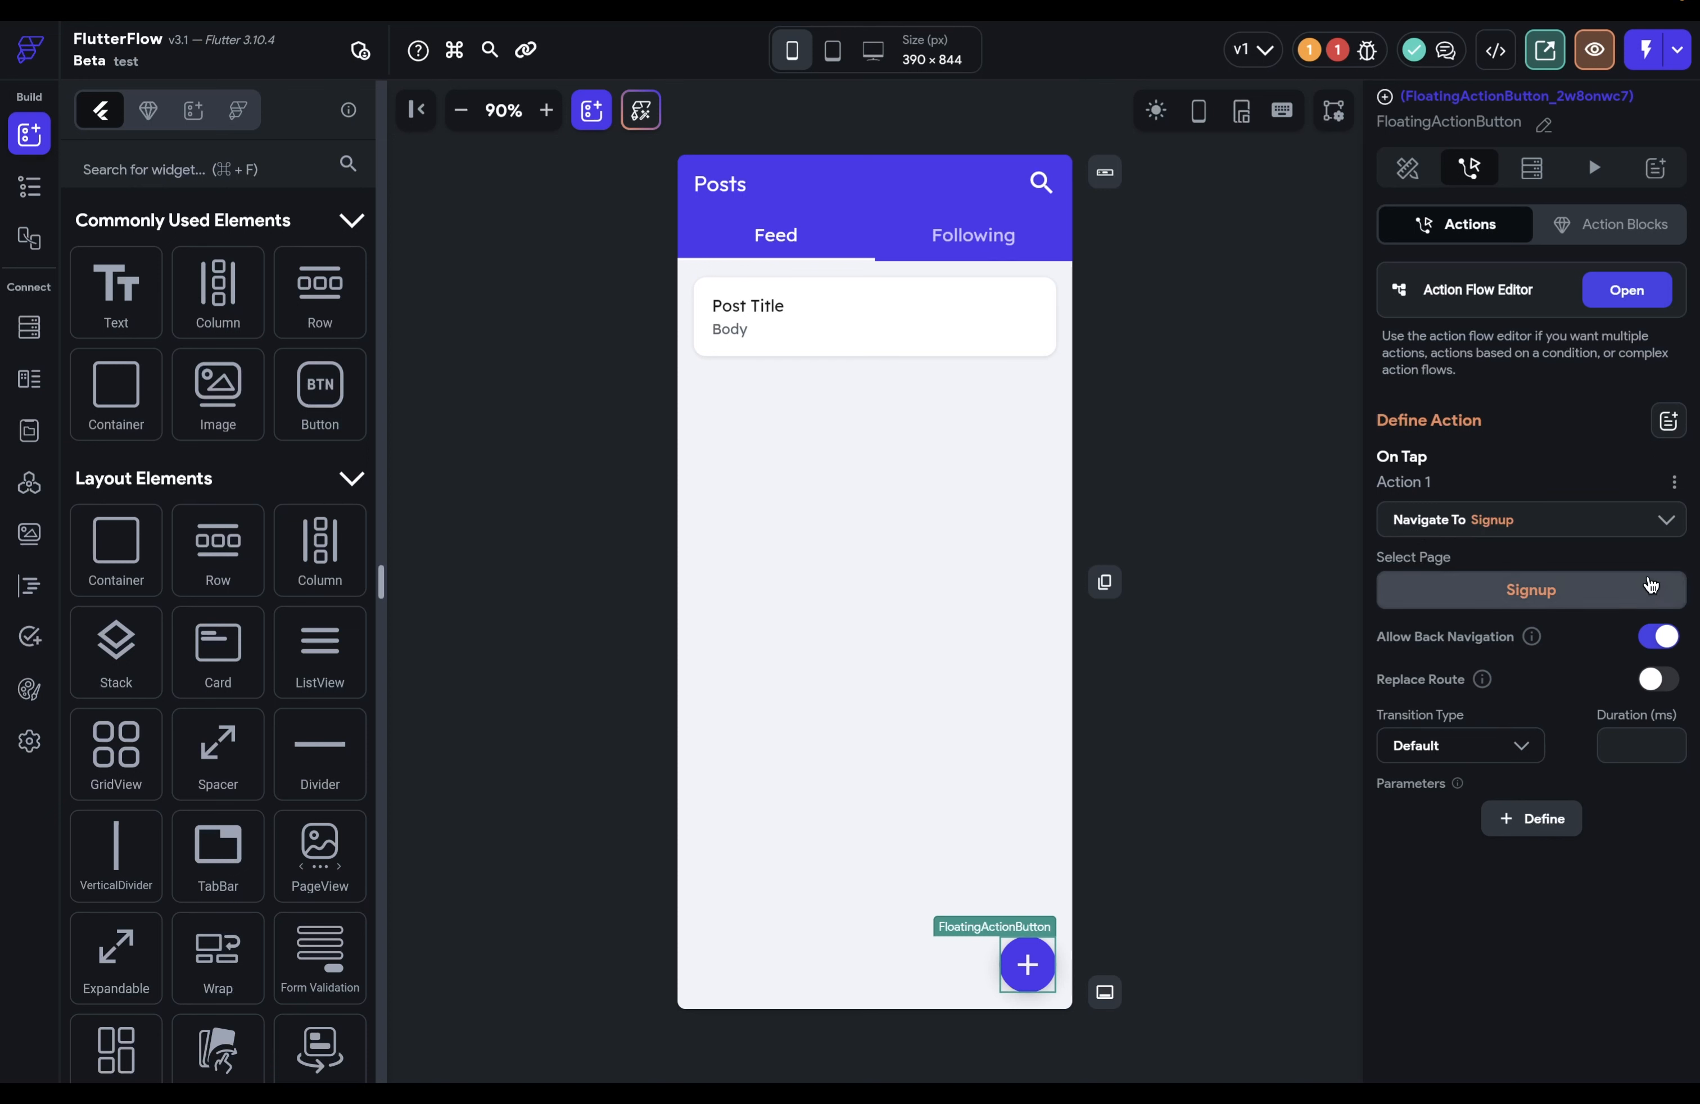
{"action": "left_click", "coordinate": [1662, 521]}
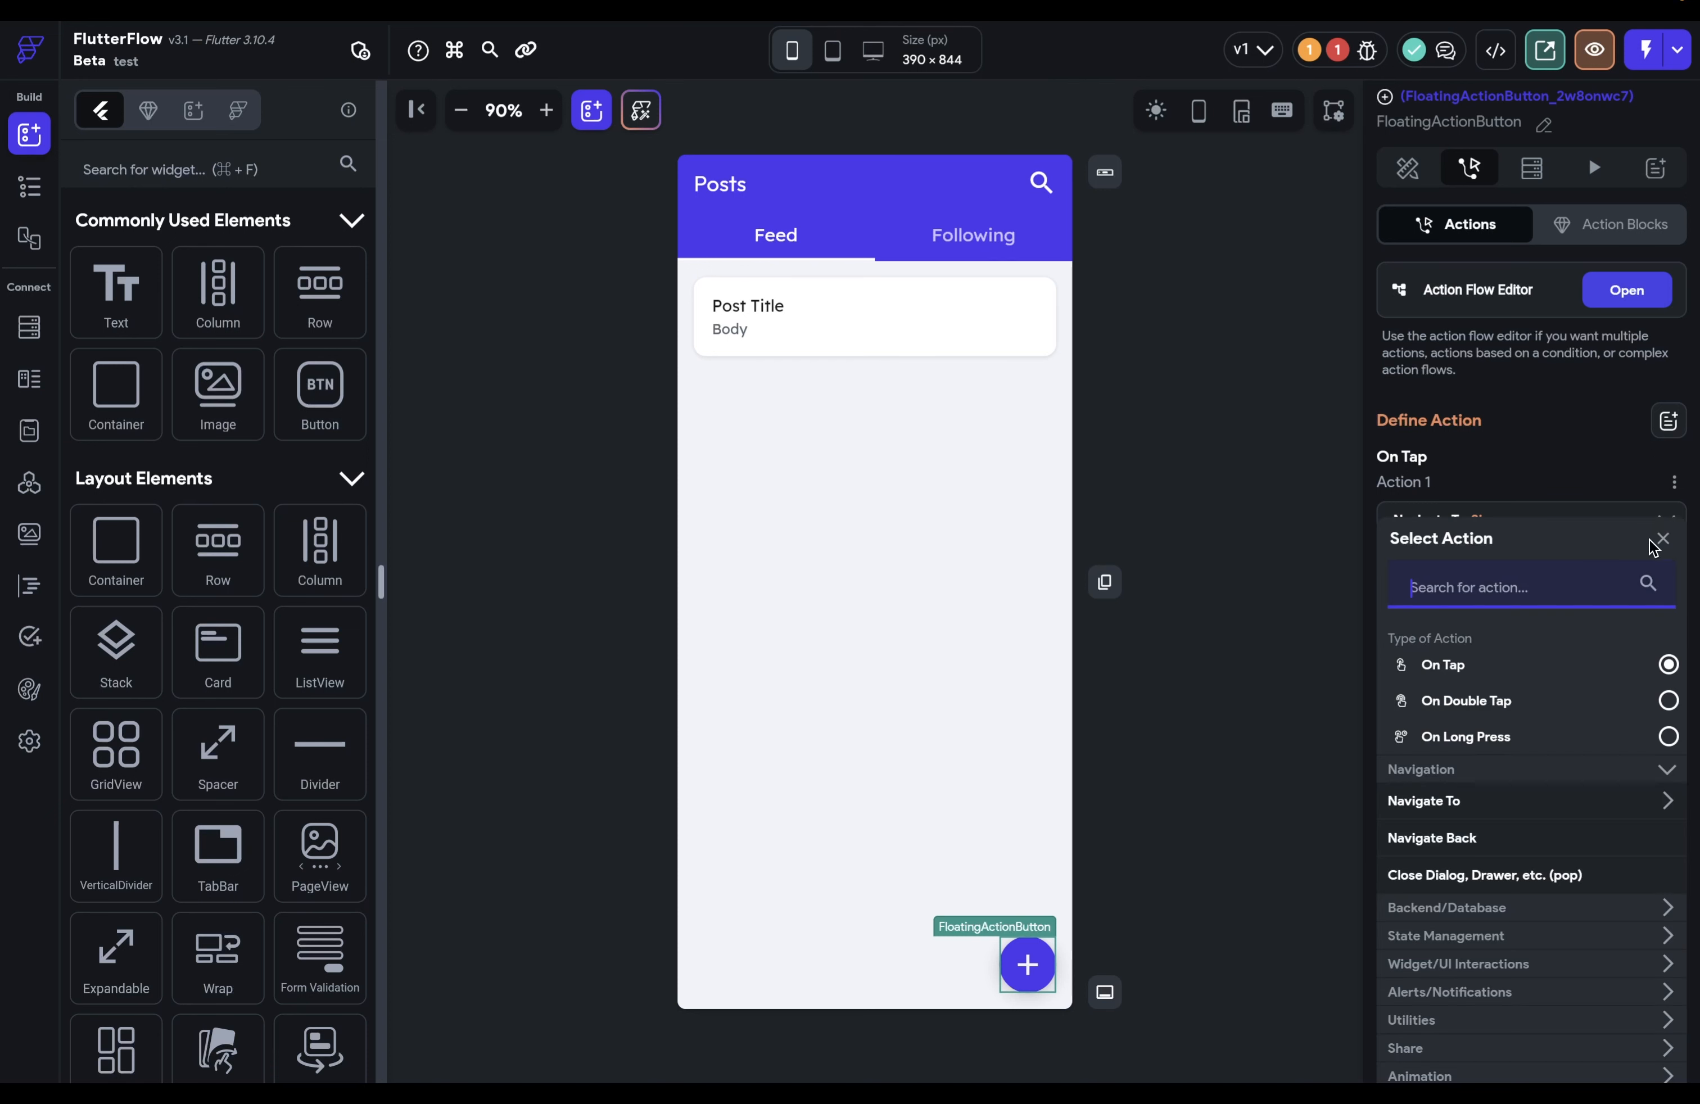
{"action": "type", "text": "boo"}
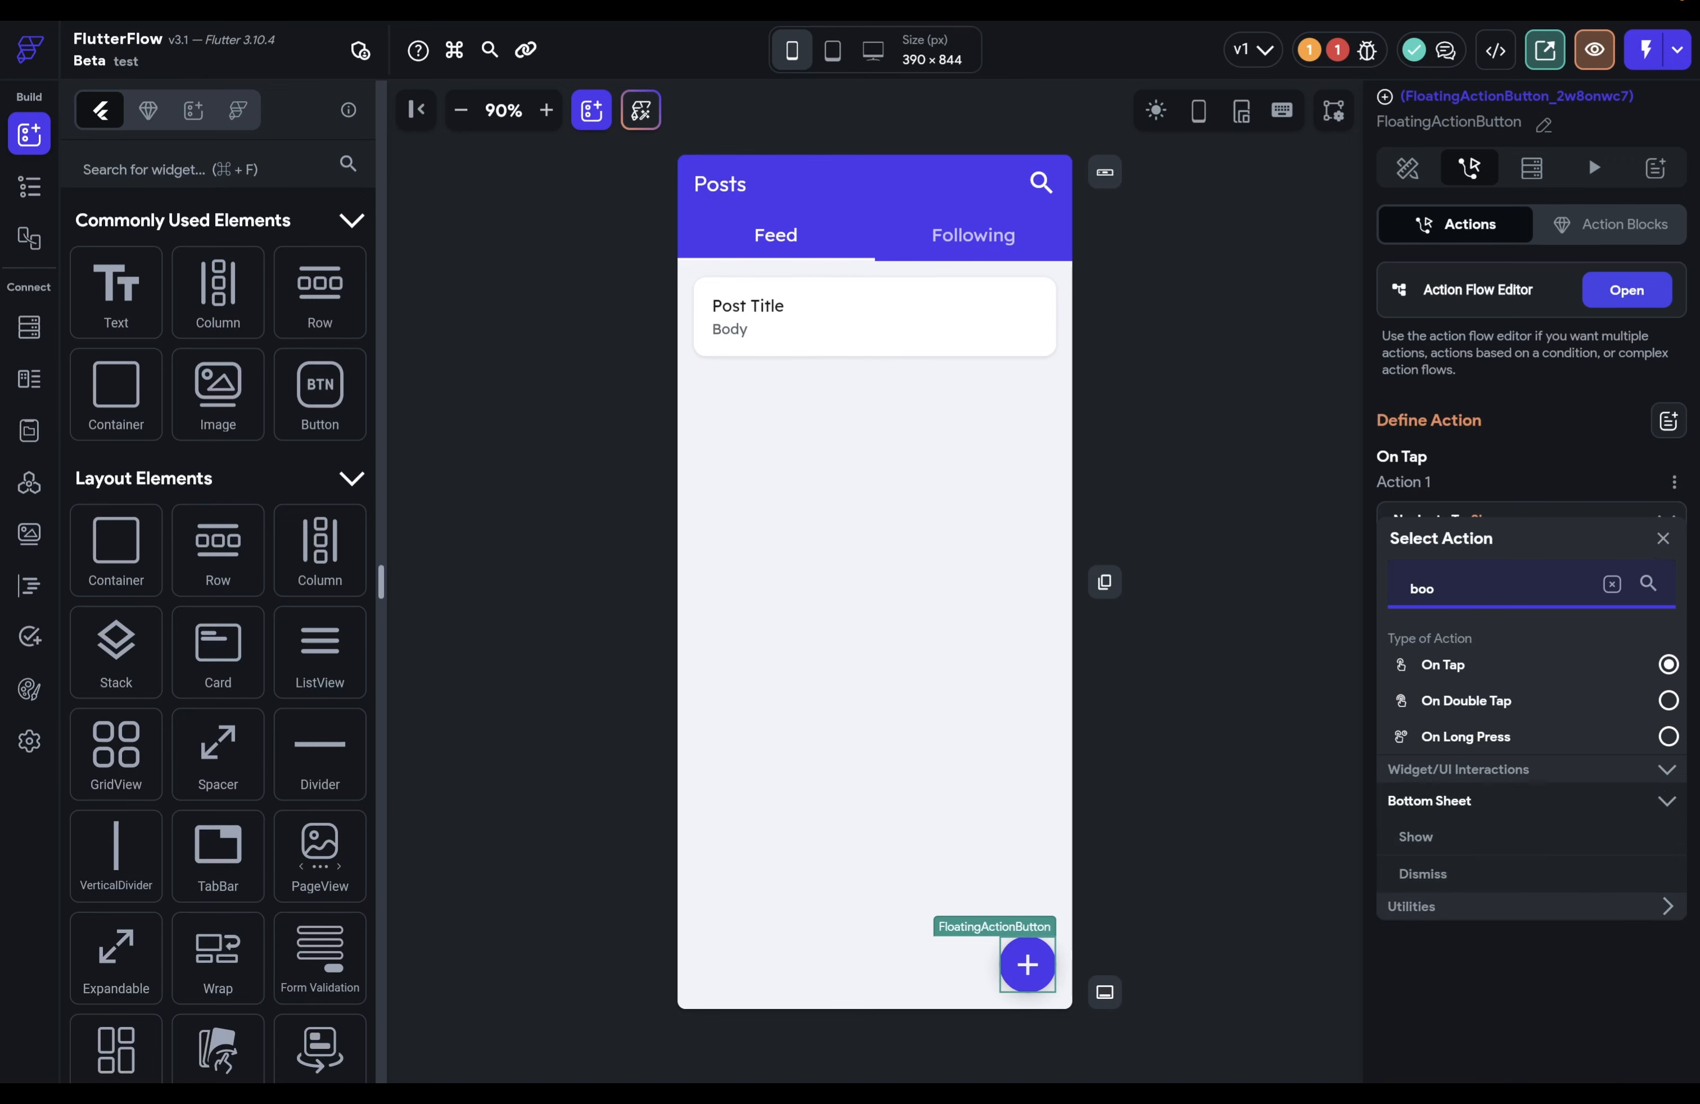
{"action": "left_click", "coordinate": [1441, 844]}
{"action": "scroll", "coordinate": [1580, 659], "scroll_direction": "down", "scroll_amount": 3}
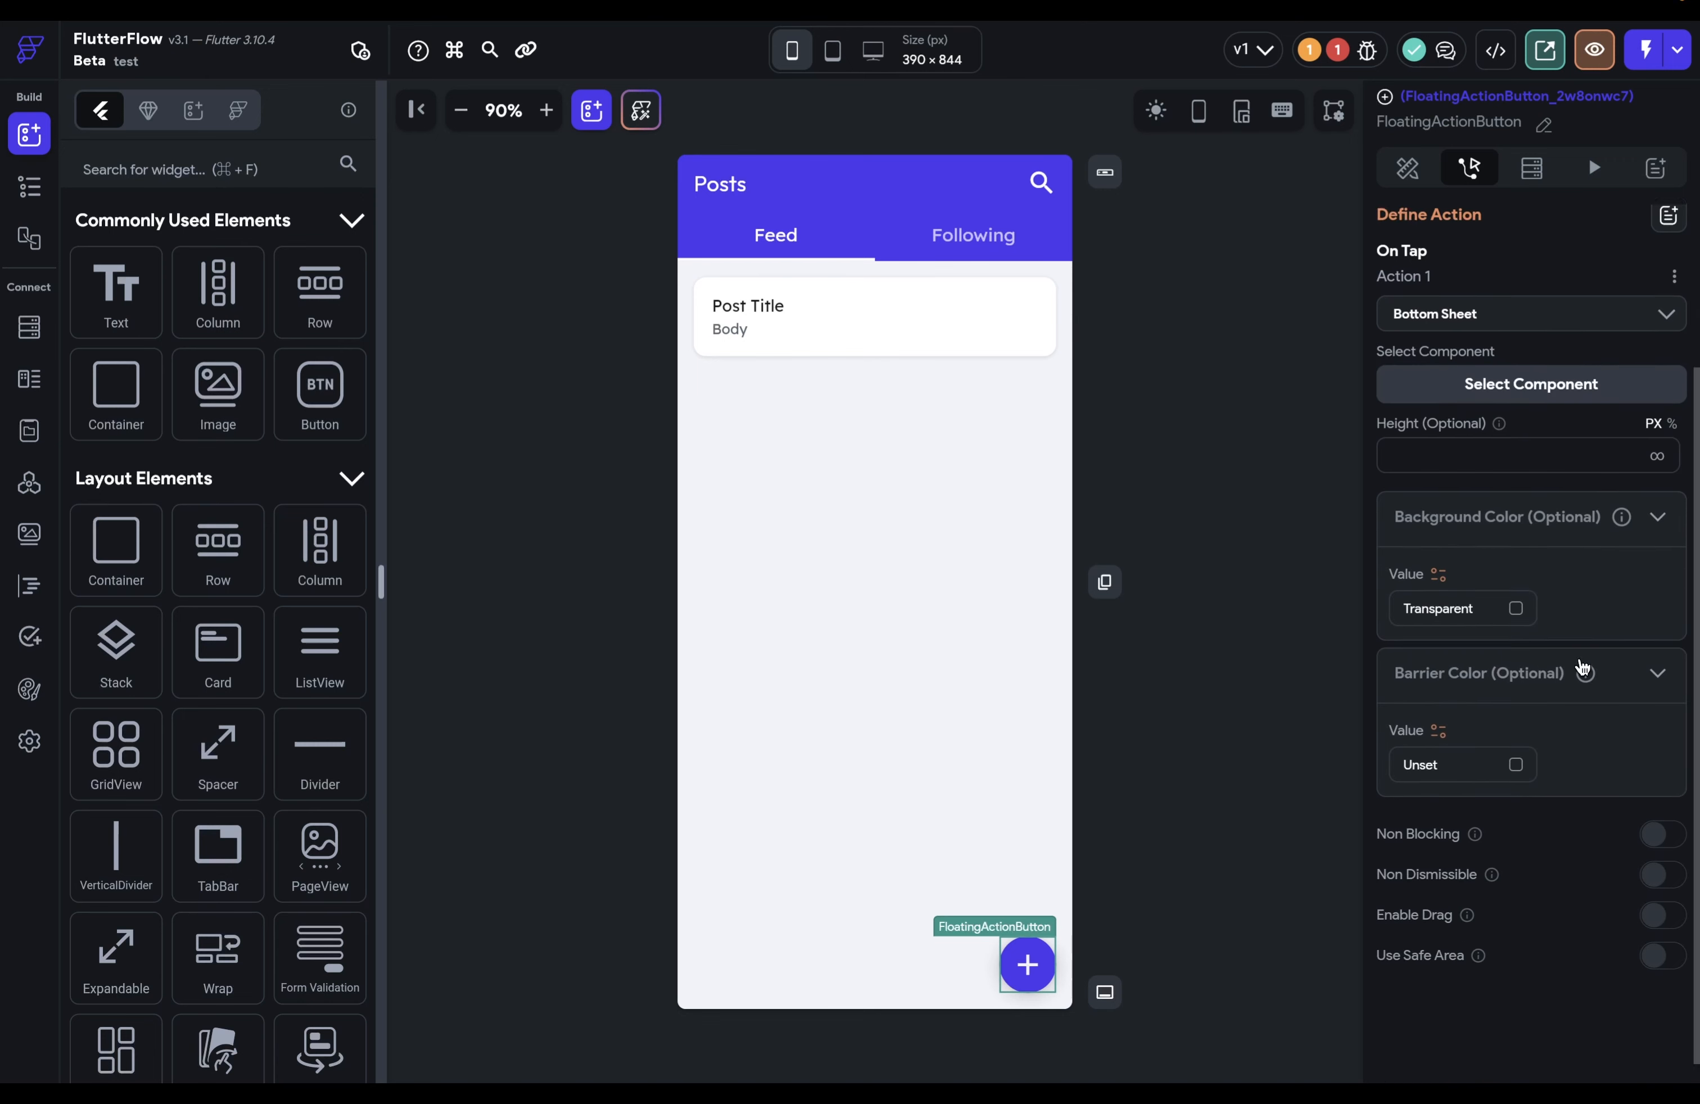
{"action": "scroll", "coordinate": [1488, 789], "scroll_direction": "up", "scroll_amount": 3}
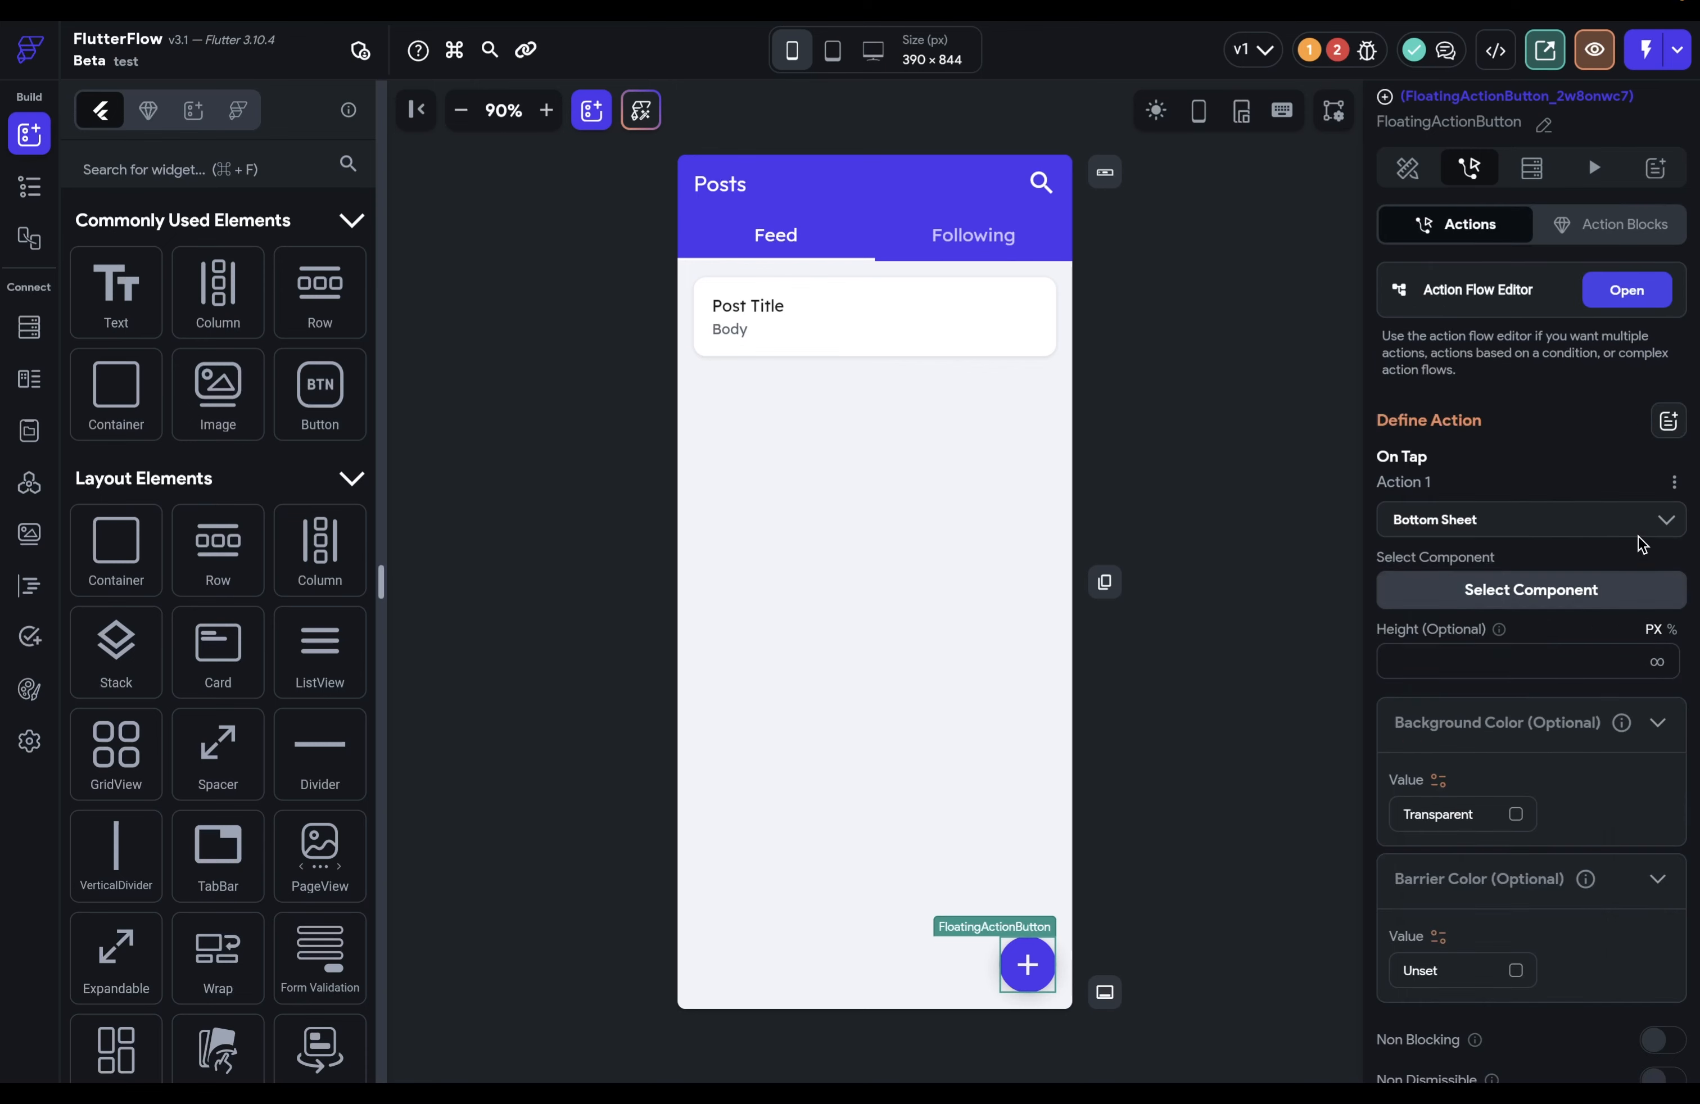
{"action": "left_click", "coordinate": [1673, 490]}
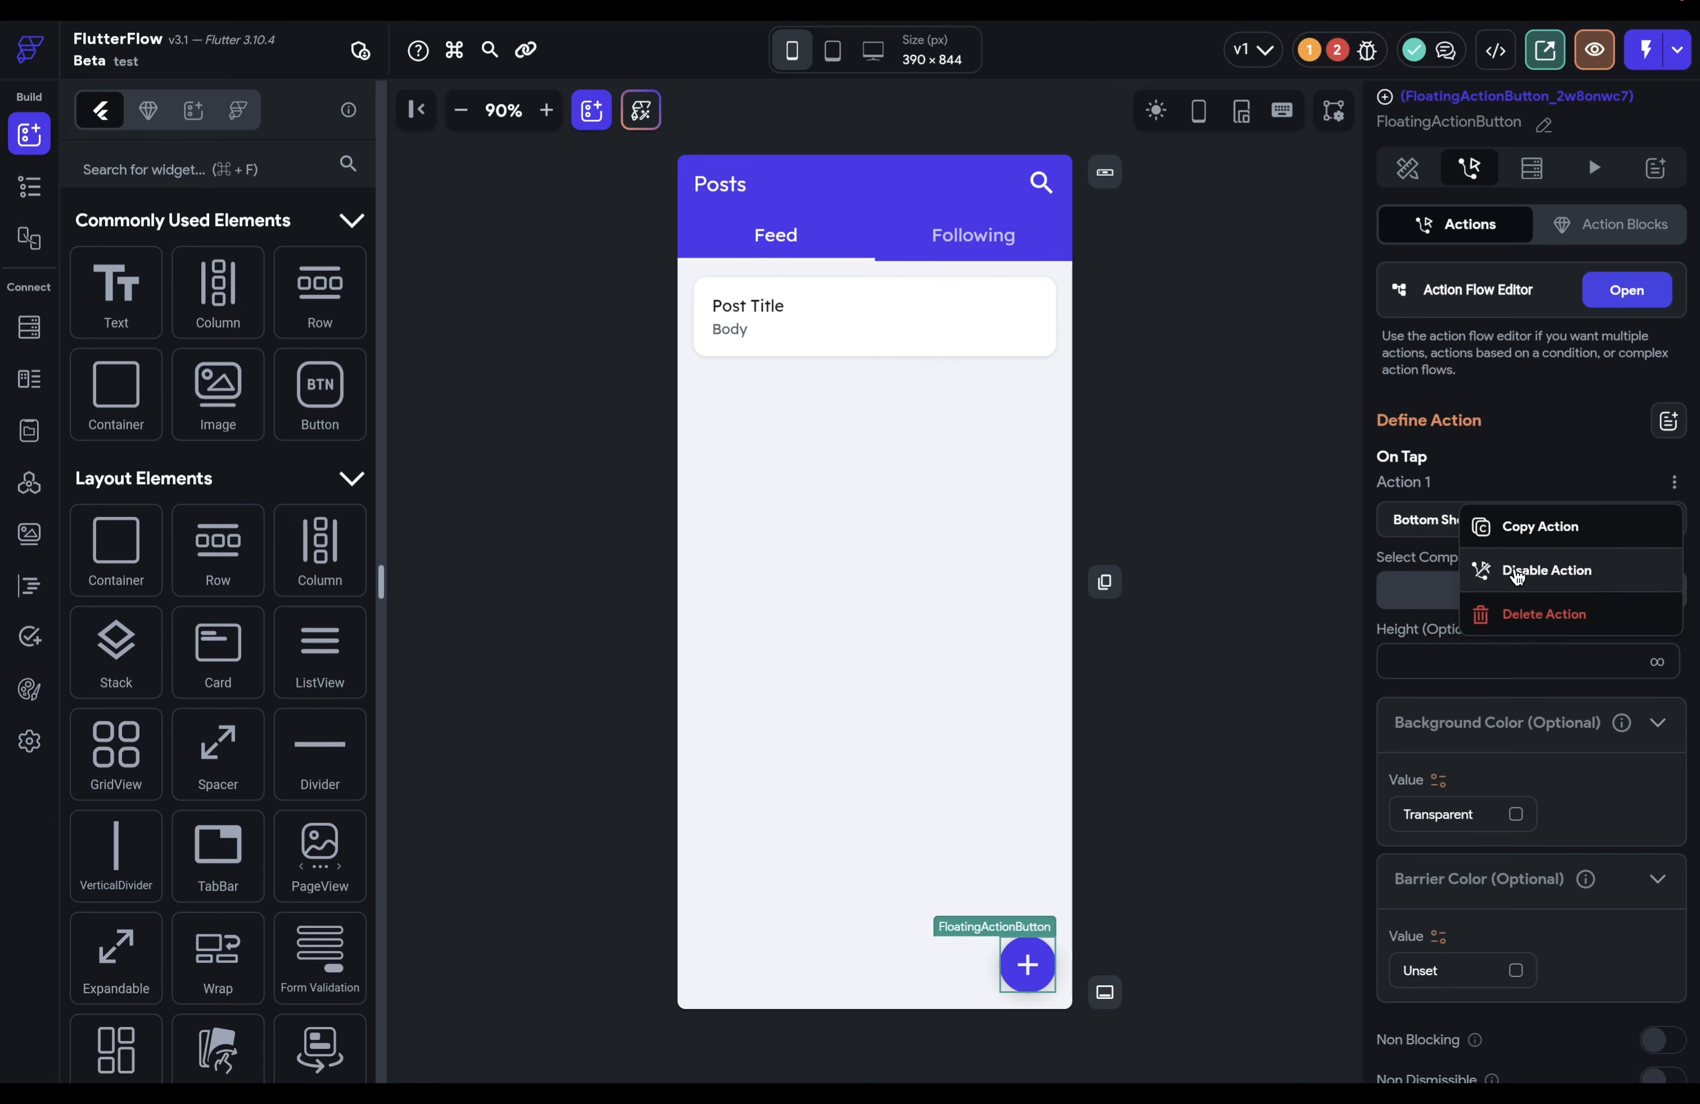
{"action": "left_click", "coordinate": [1593, 456]}
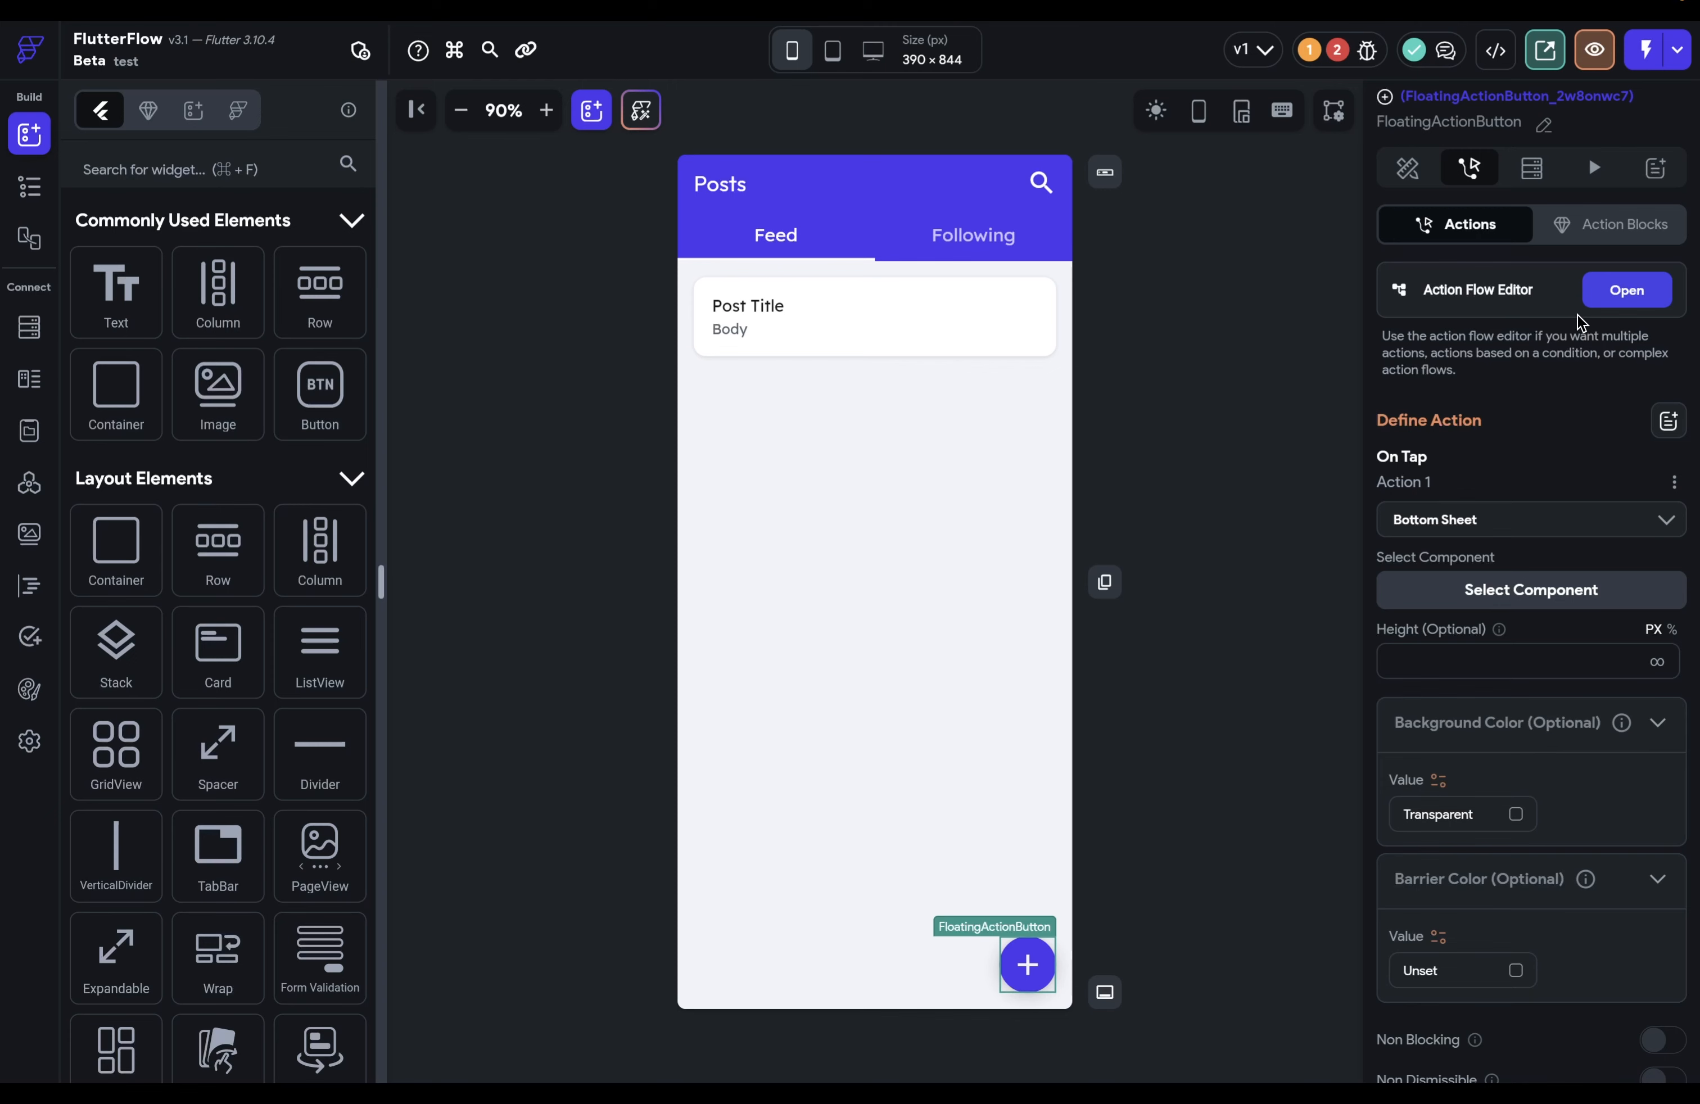
Step: Open the floating button's full-screen action flow editor and view its empty On Double Tap trigger
{"action": "left_click", "coordinate": [1625, 290]}
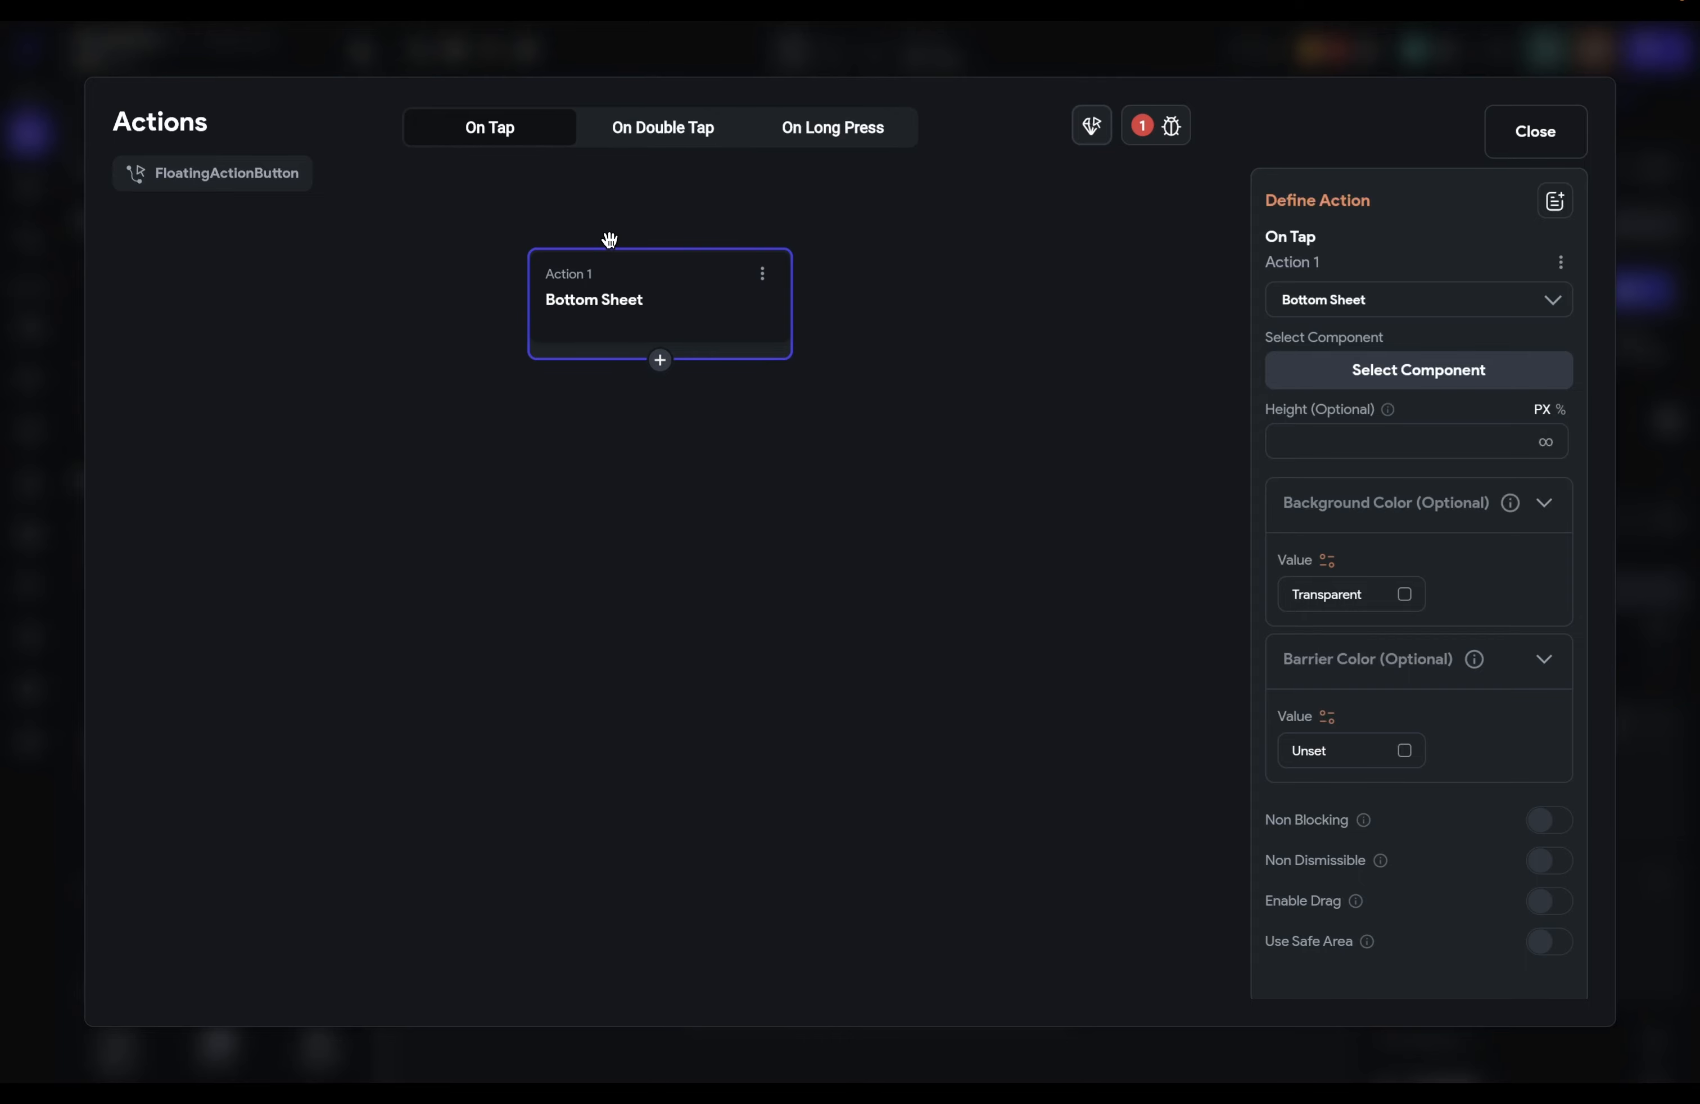
{"action": "left_click", "coordinate": [646, 143]}
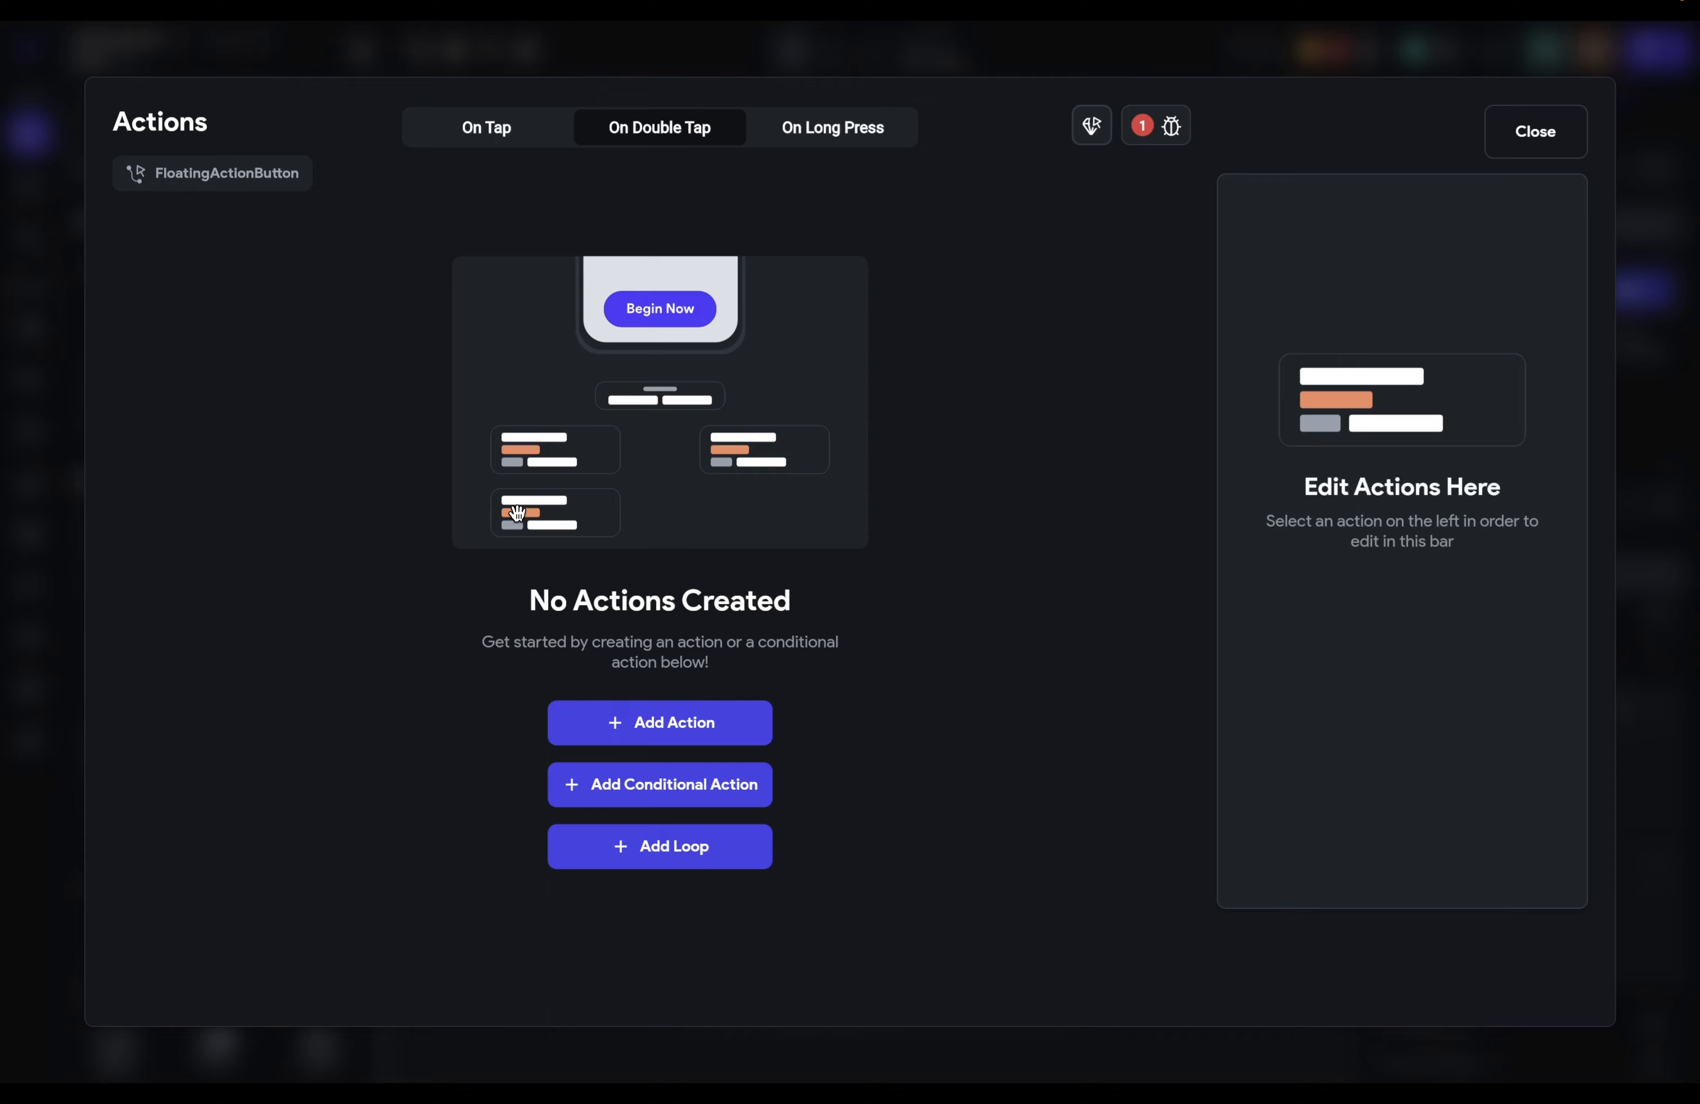
Step: Add an Update Widget State action after Bottom Sheet in On Tap, then inspect both actions
{"action": "left_click", "coordinate": [503, 140]}
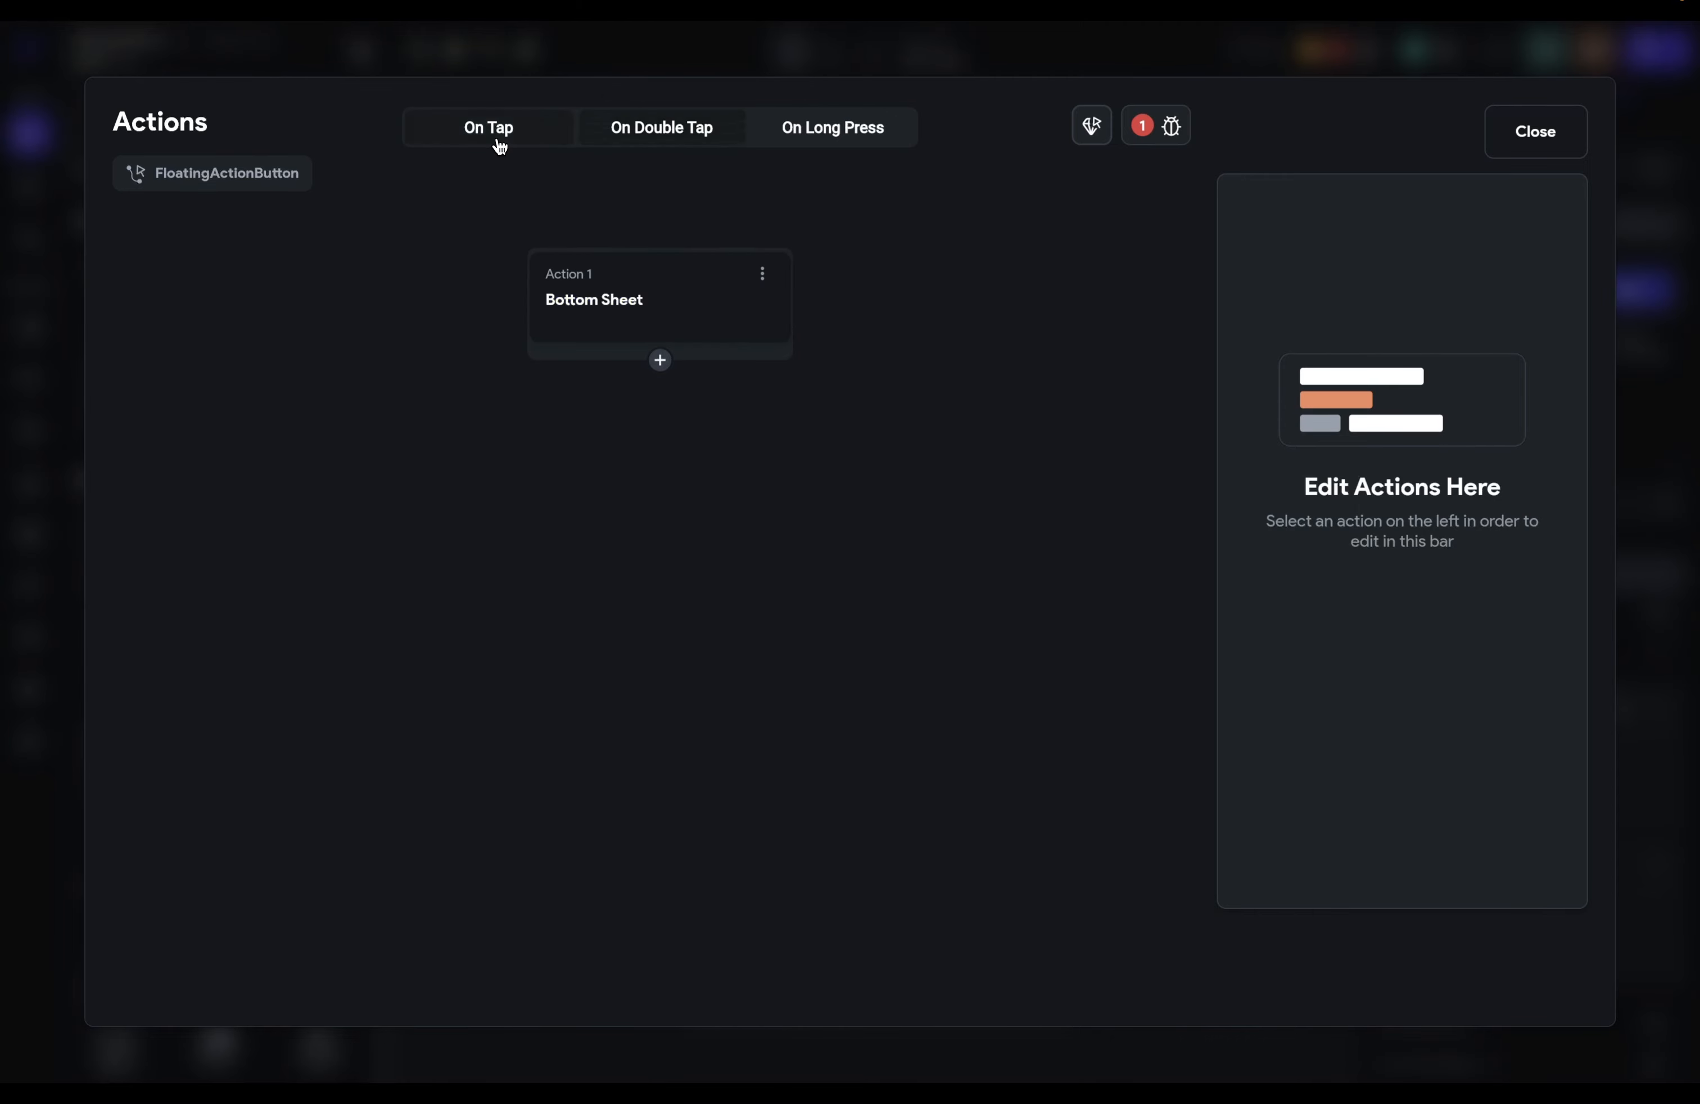
{"action": "left_click", "coordinate": [689, 310]}
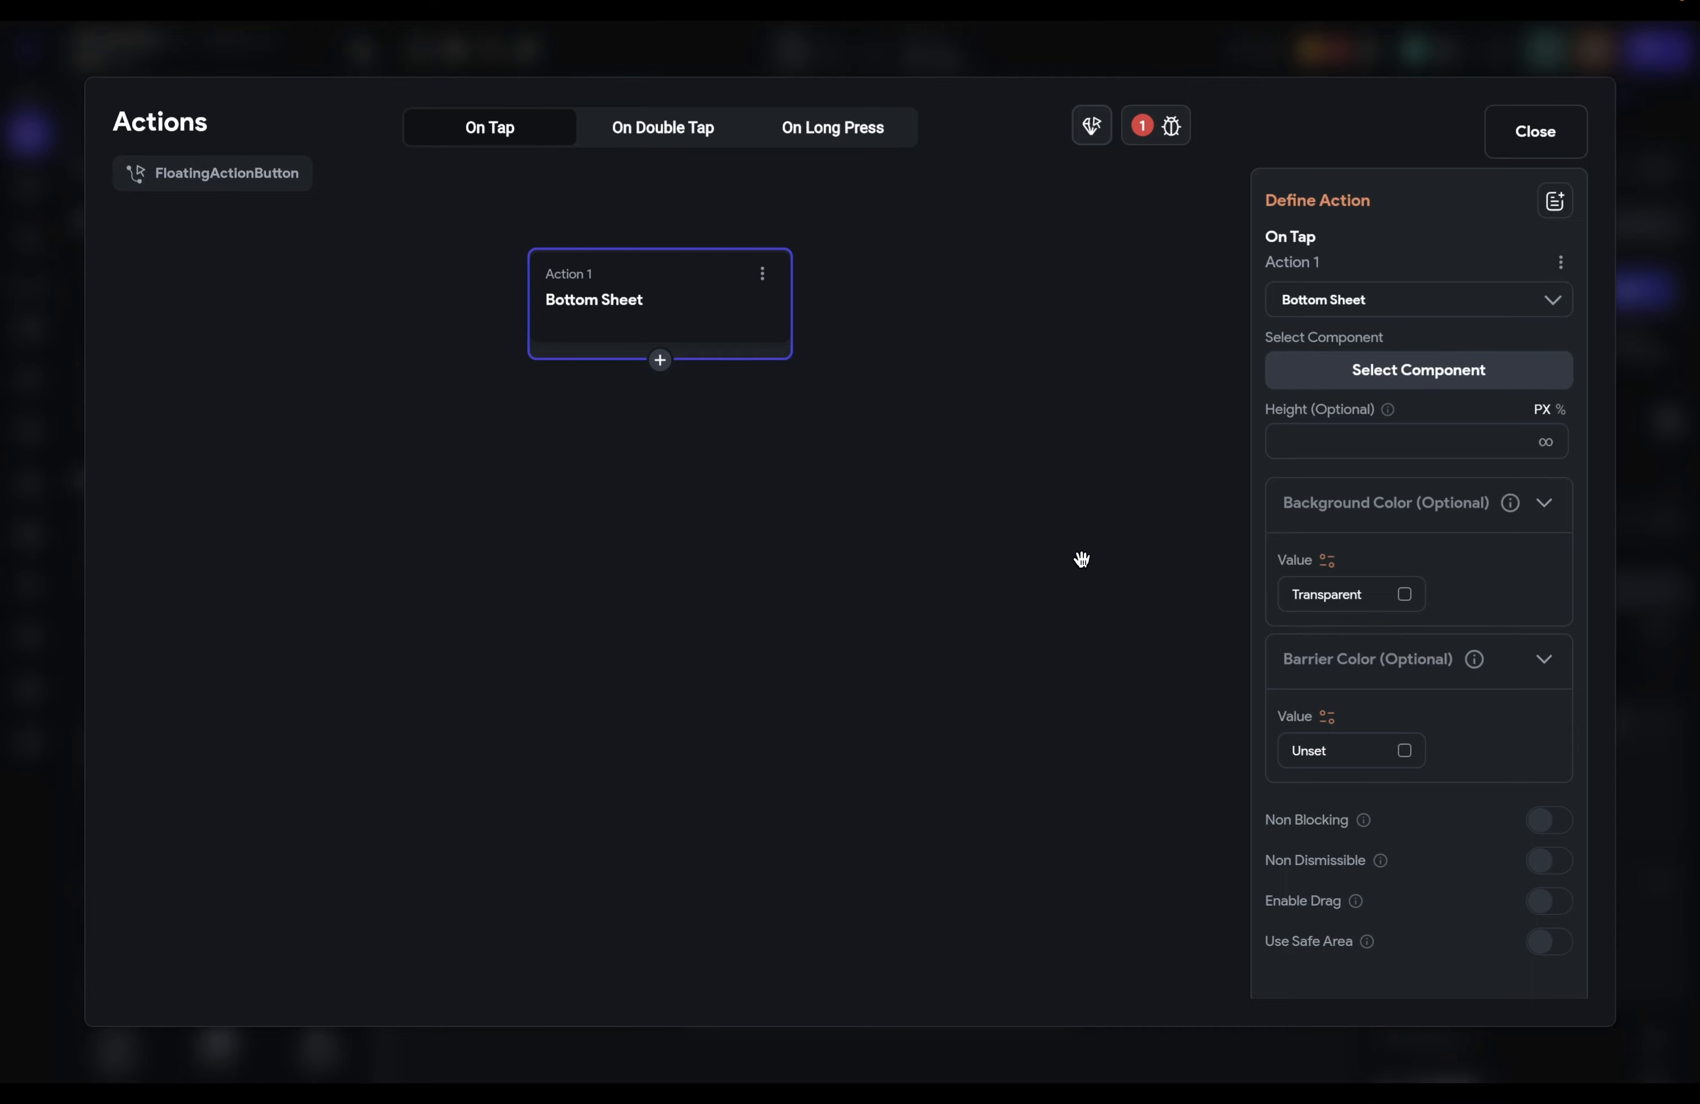
{"action": "left_click", "coordinate": [659, 360]}
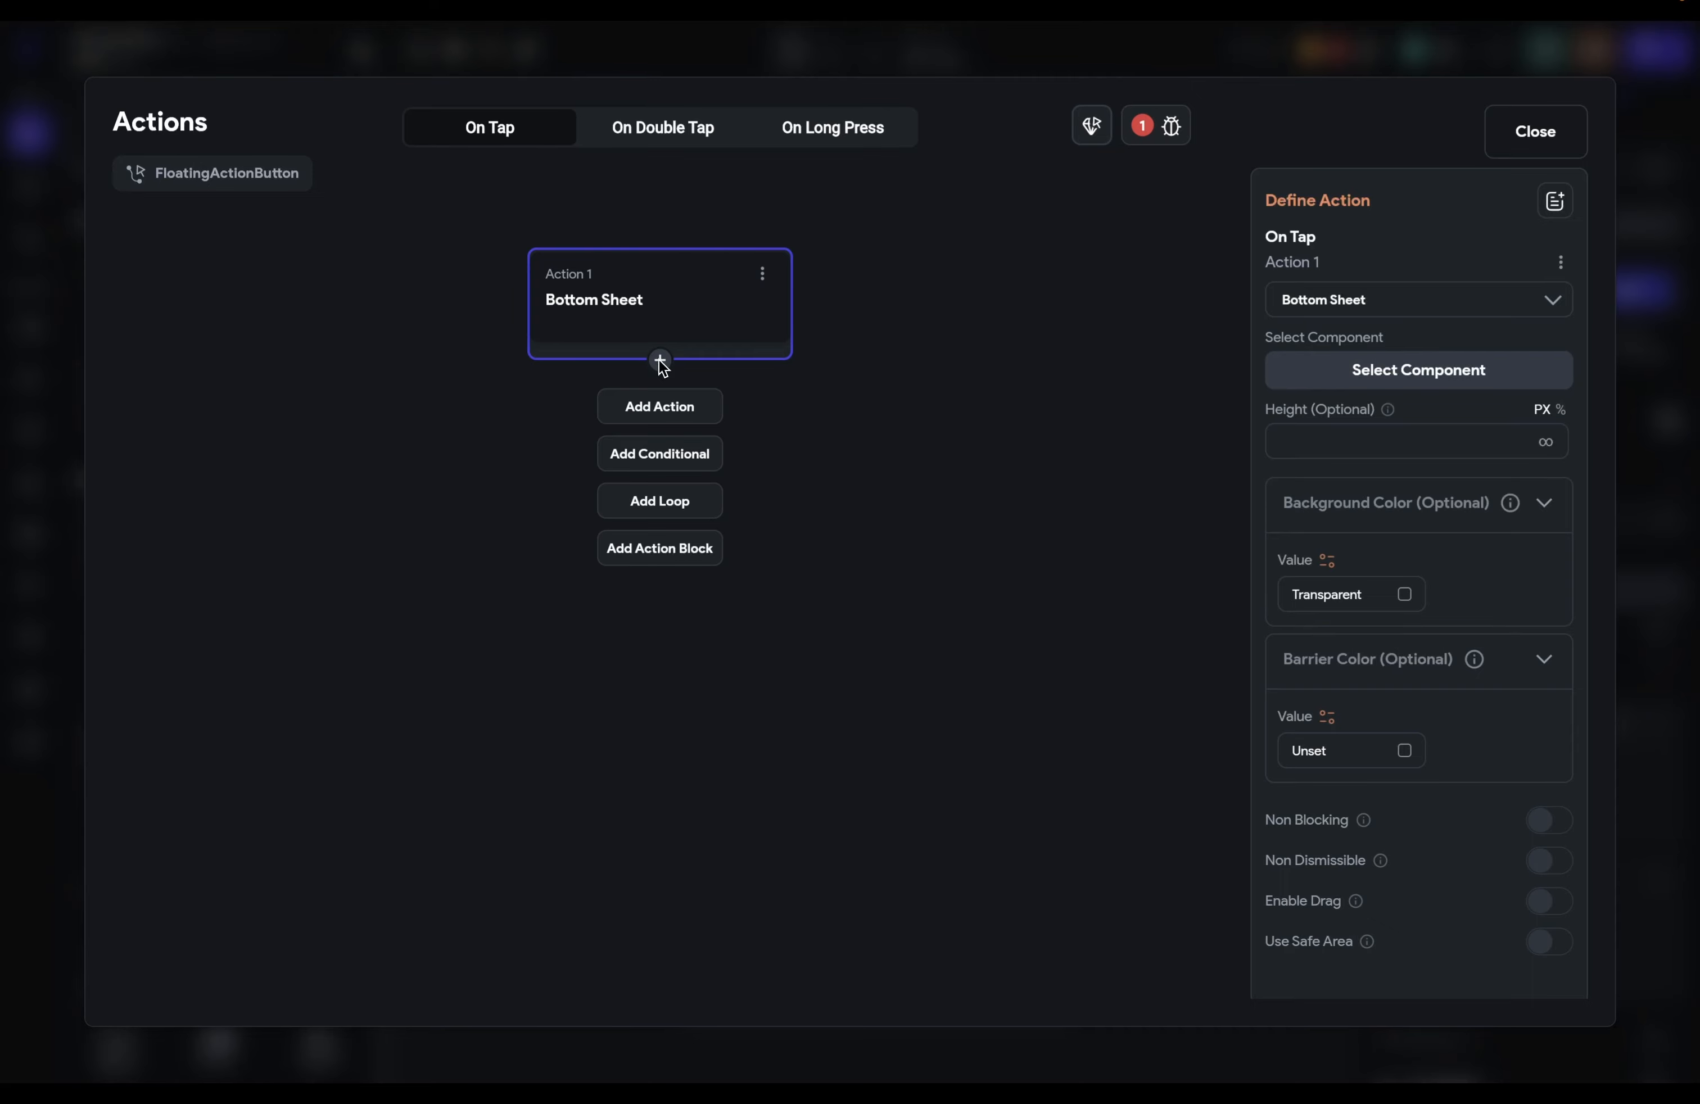
{"action": "left_click", "coordinate": [654, 406]}
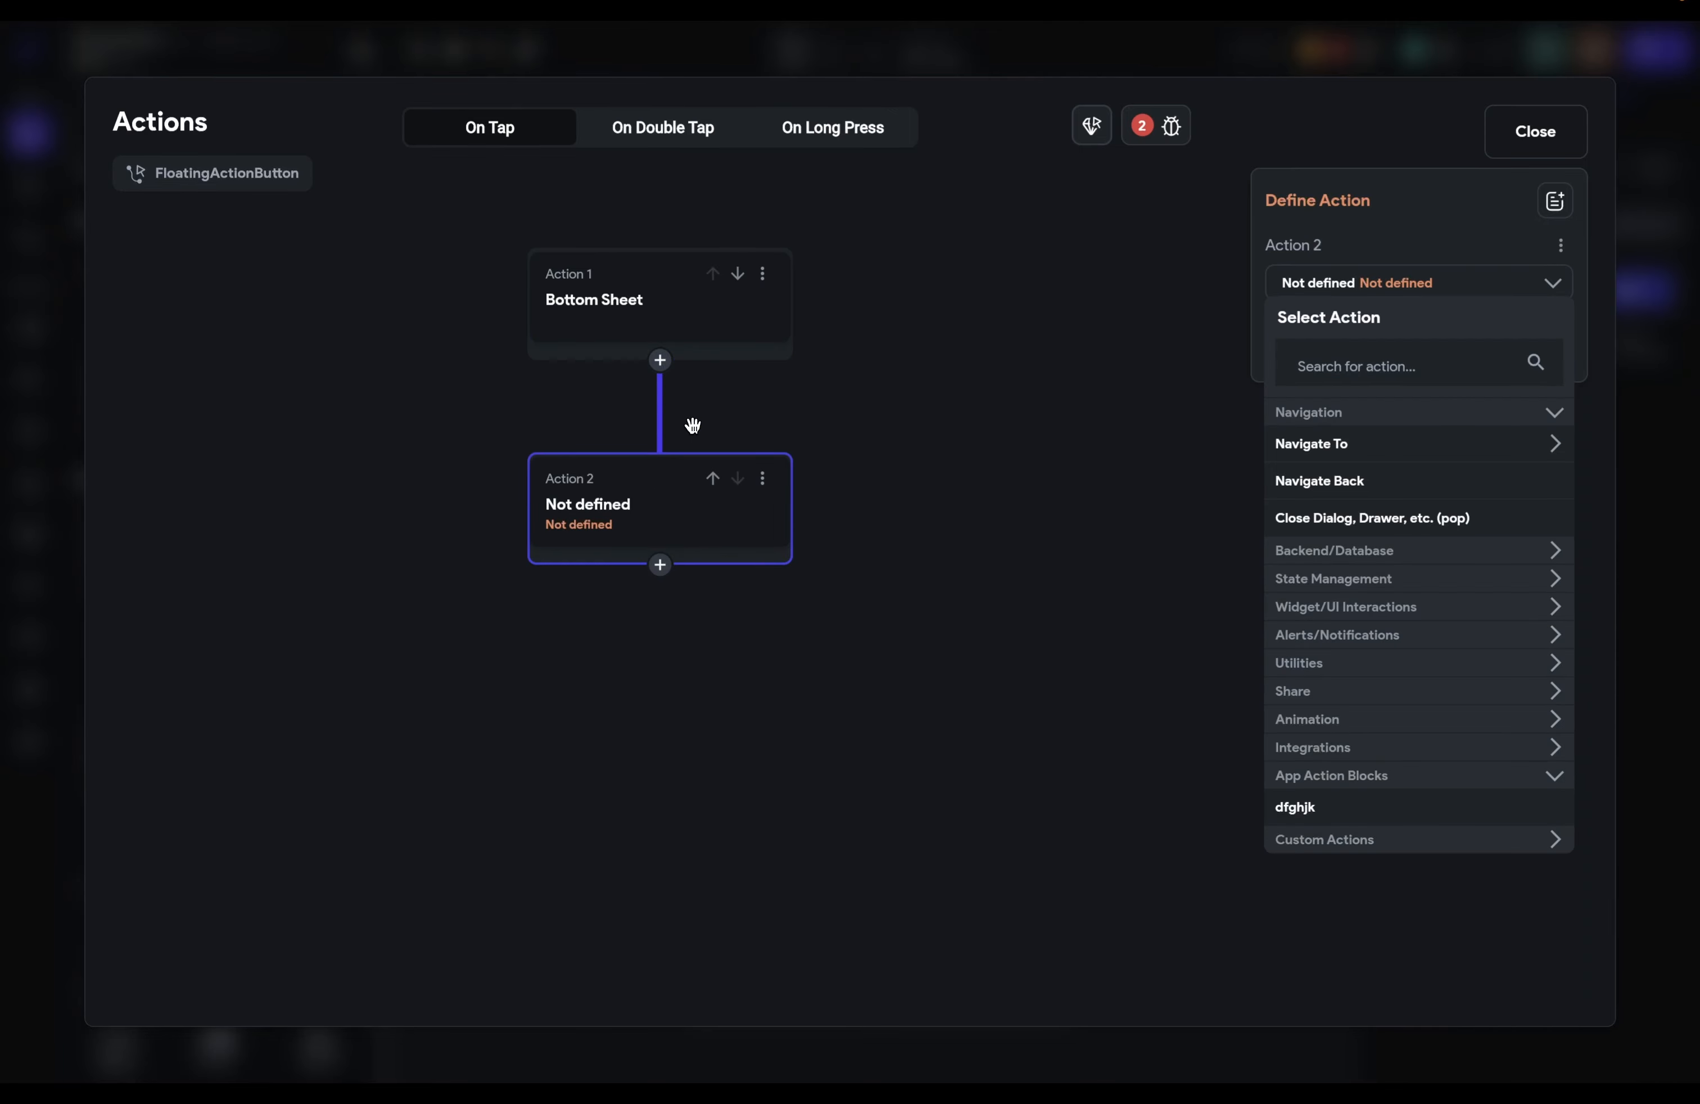
{"action": "left_click", "coordinate": [1464, 479]}
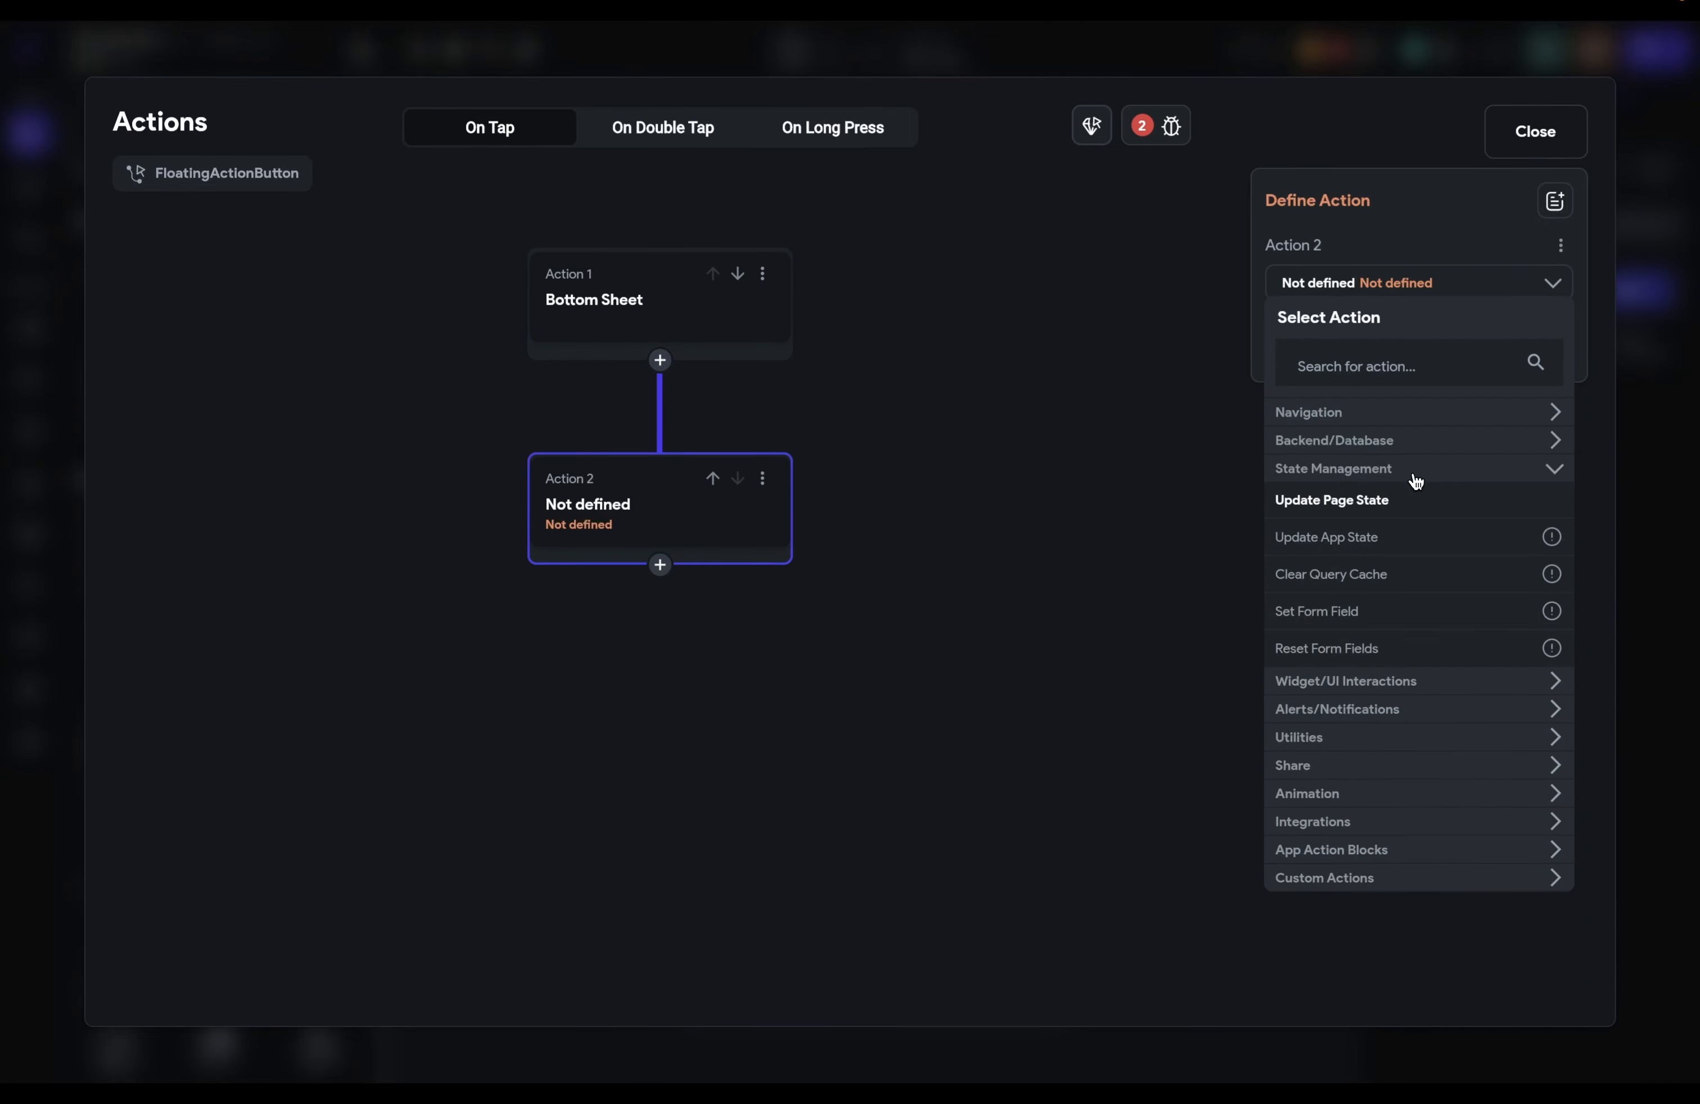
{"action": "left_click", "coordinate": [1358, 506]}
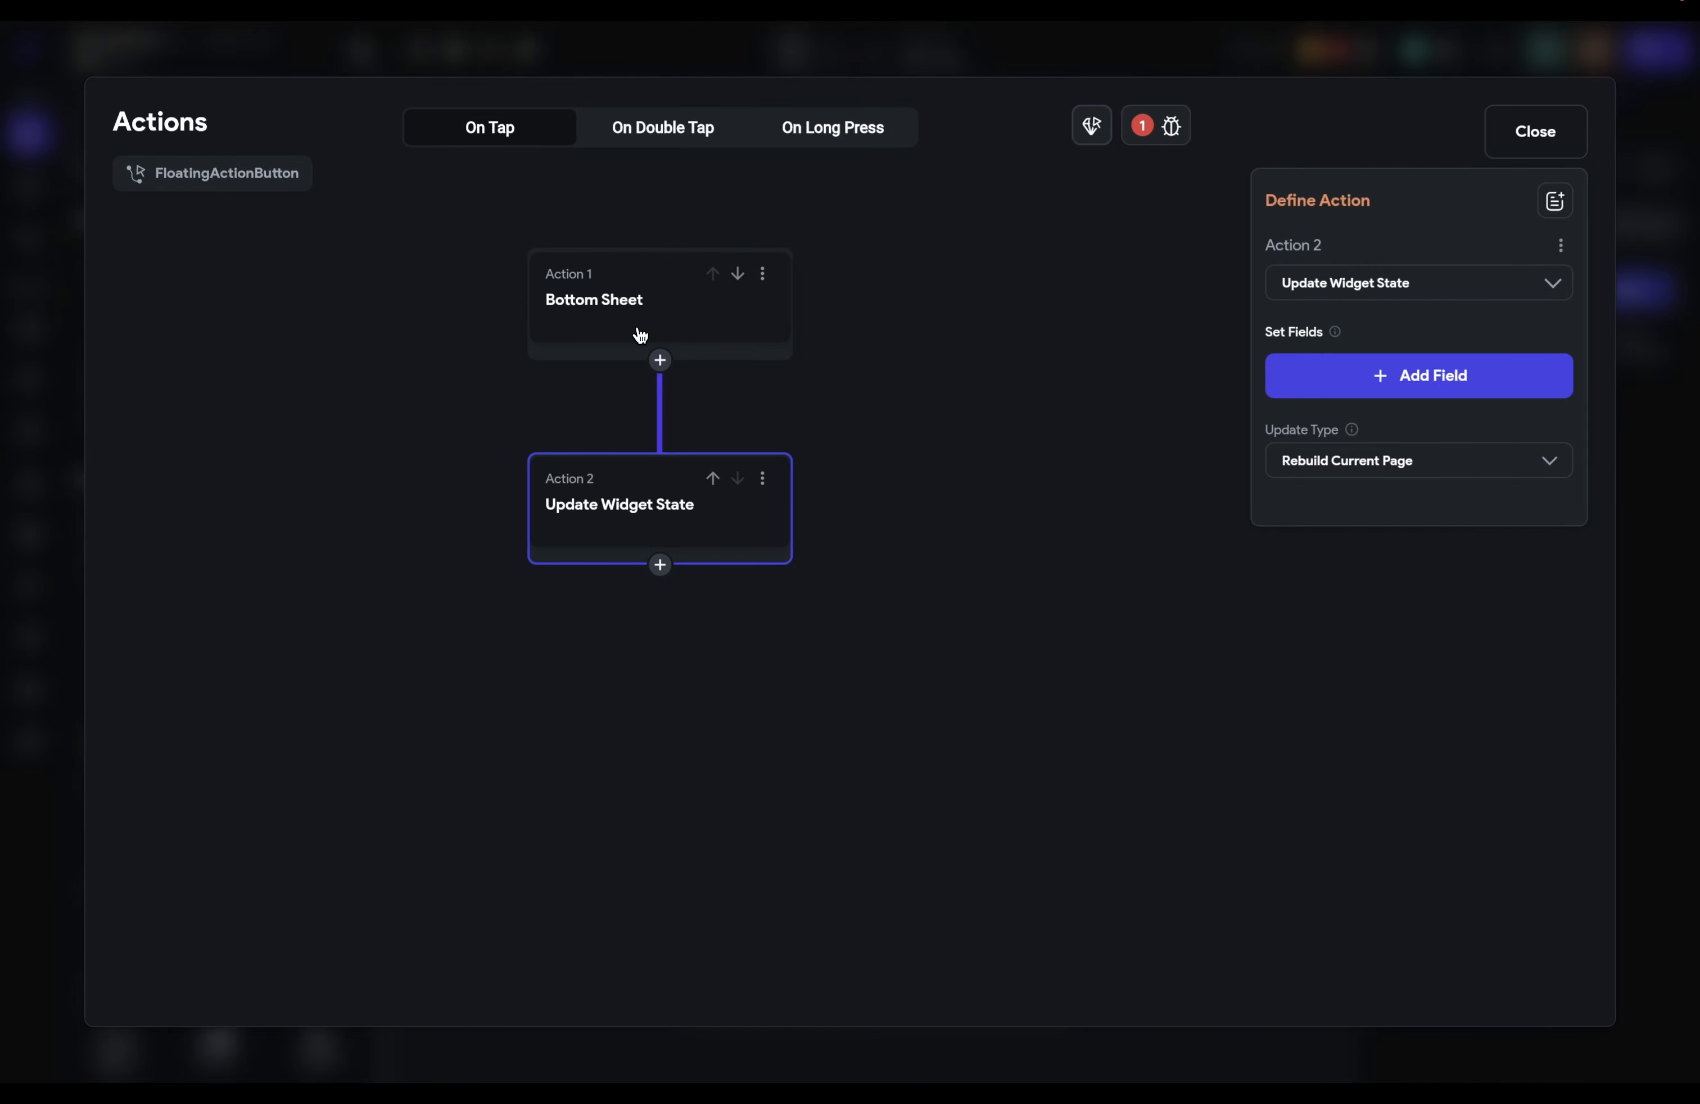
{"action": "left_click", "coordinate": [686, 322]}
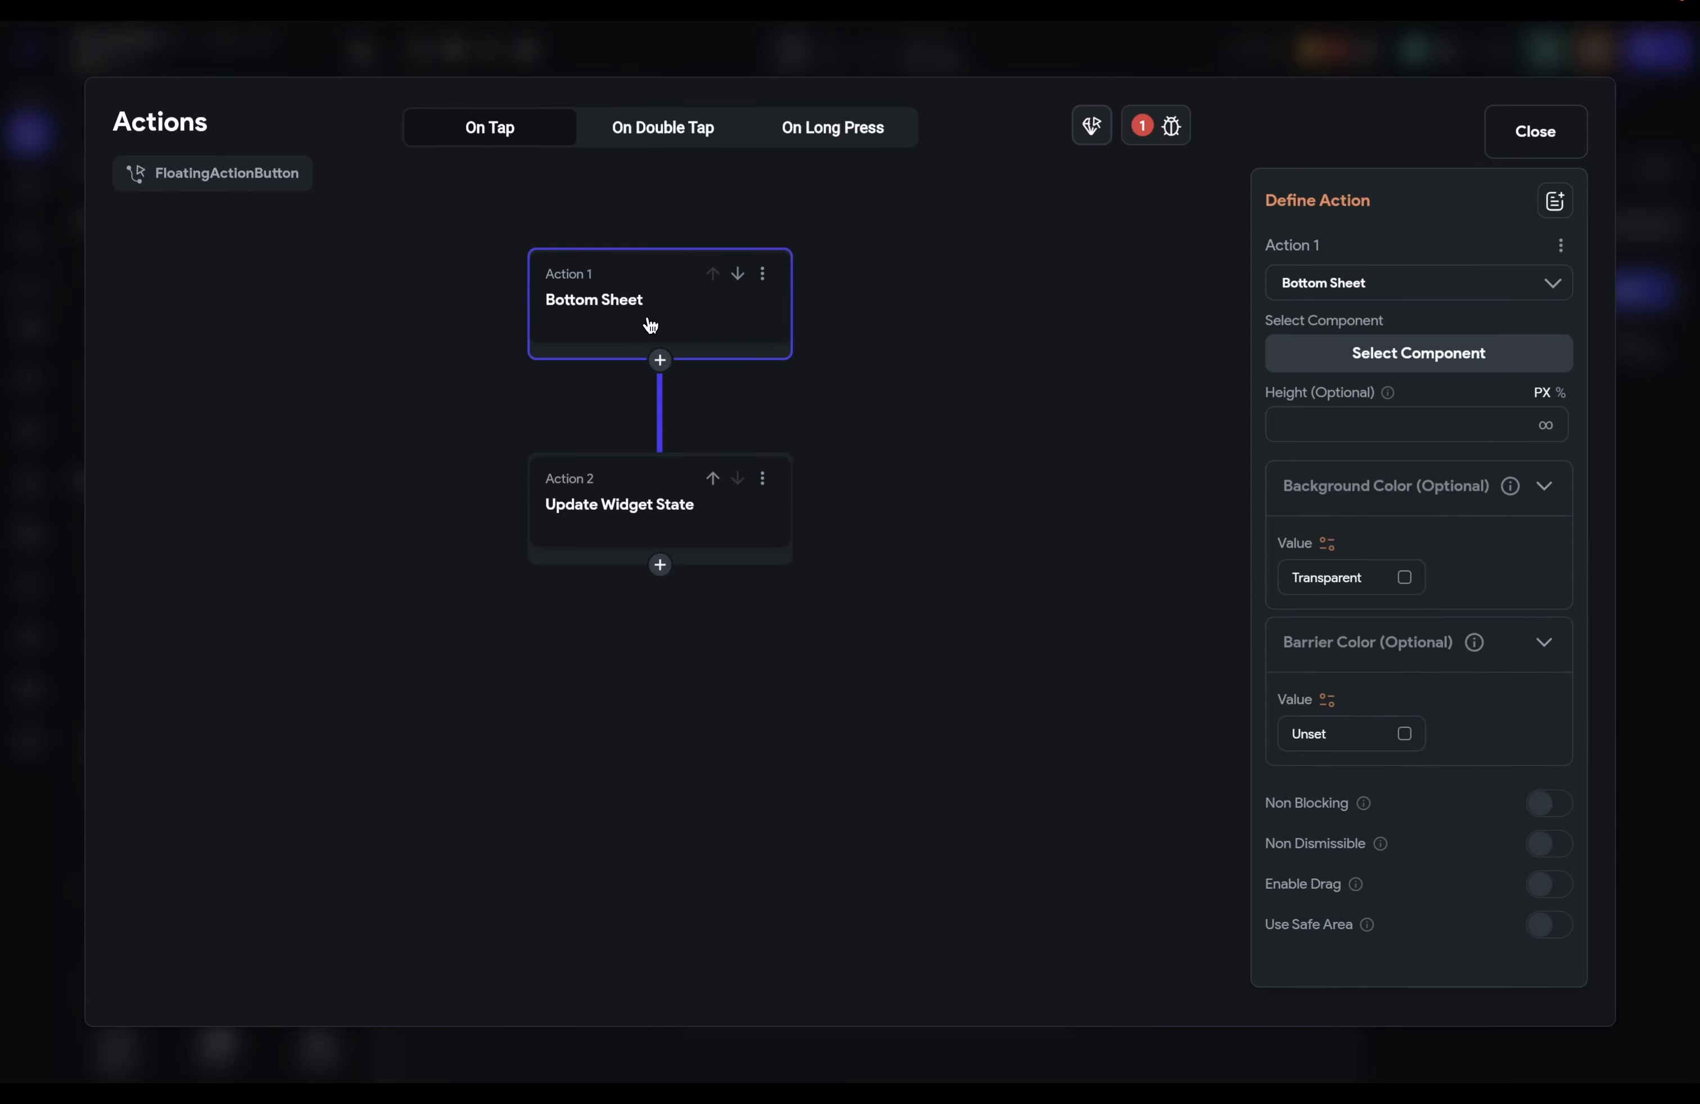
{"action": "left_click", "coordinate": [638, 508]}
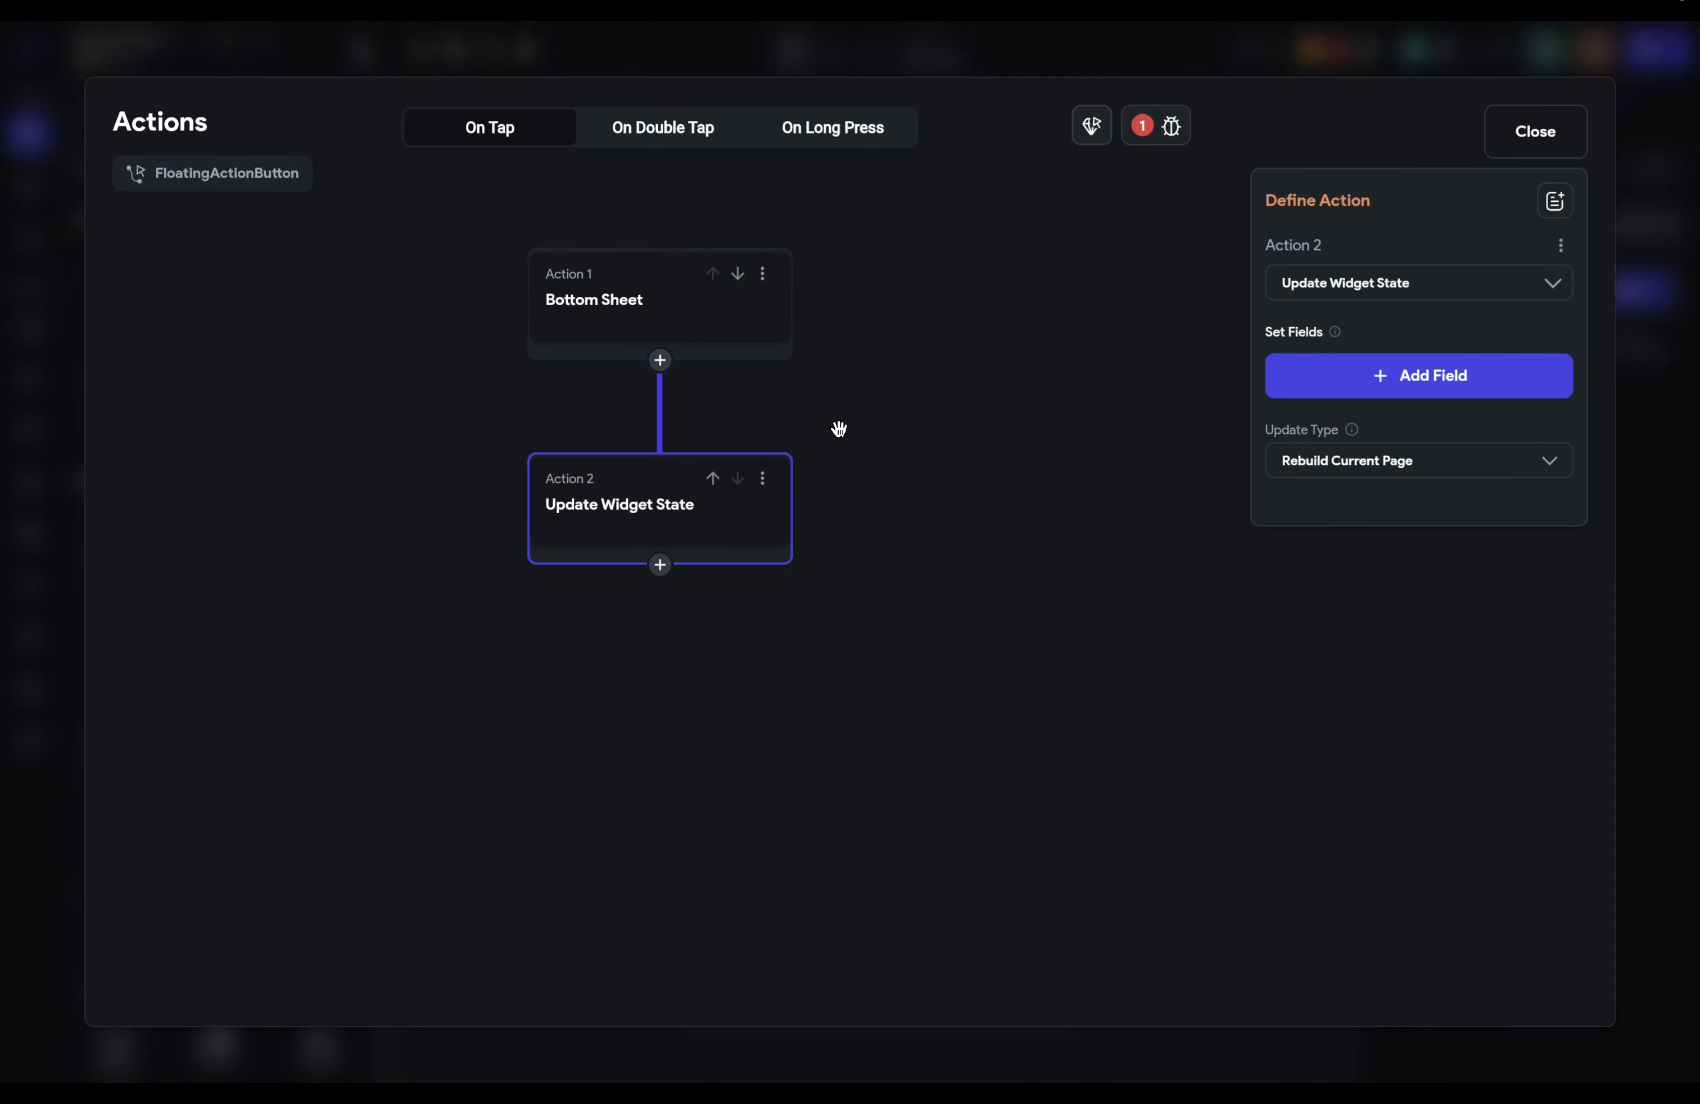
Step: Move Update Widget State above Bottom Sheet and back, then disable it
{"action": "left_click", "coordinate": [713, 479]}
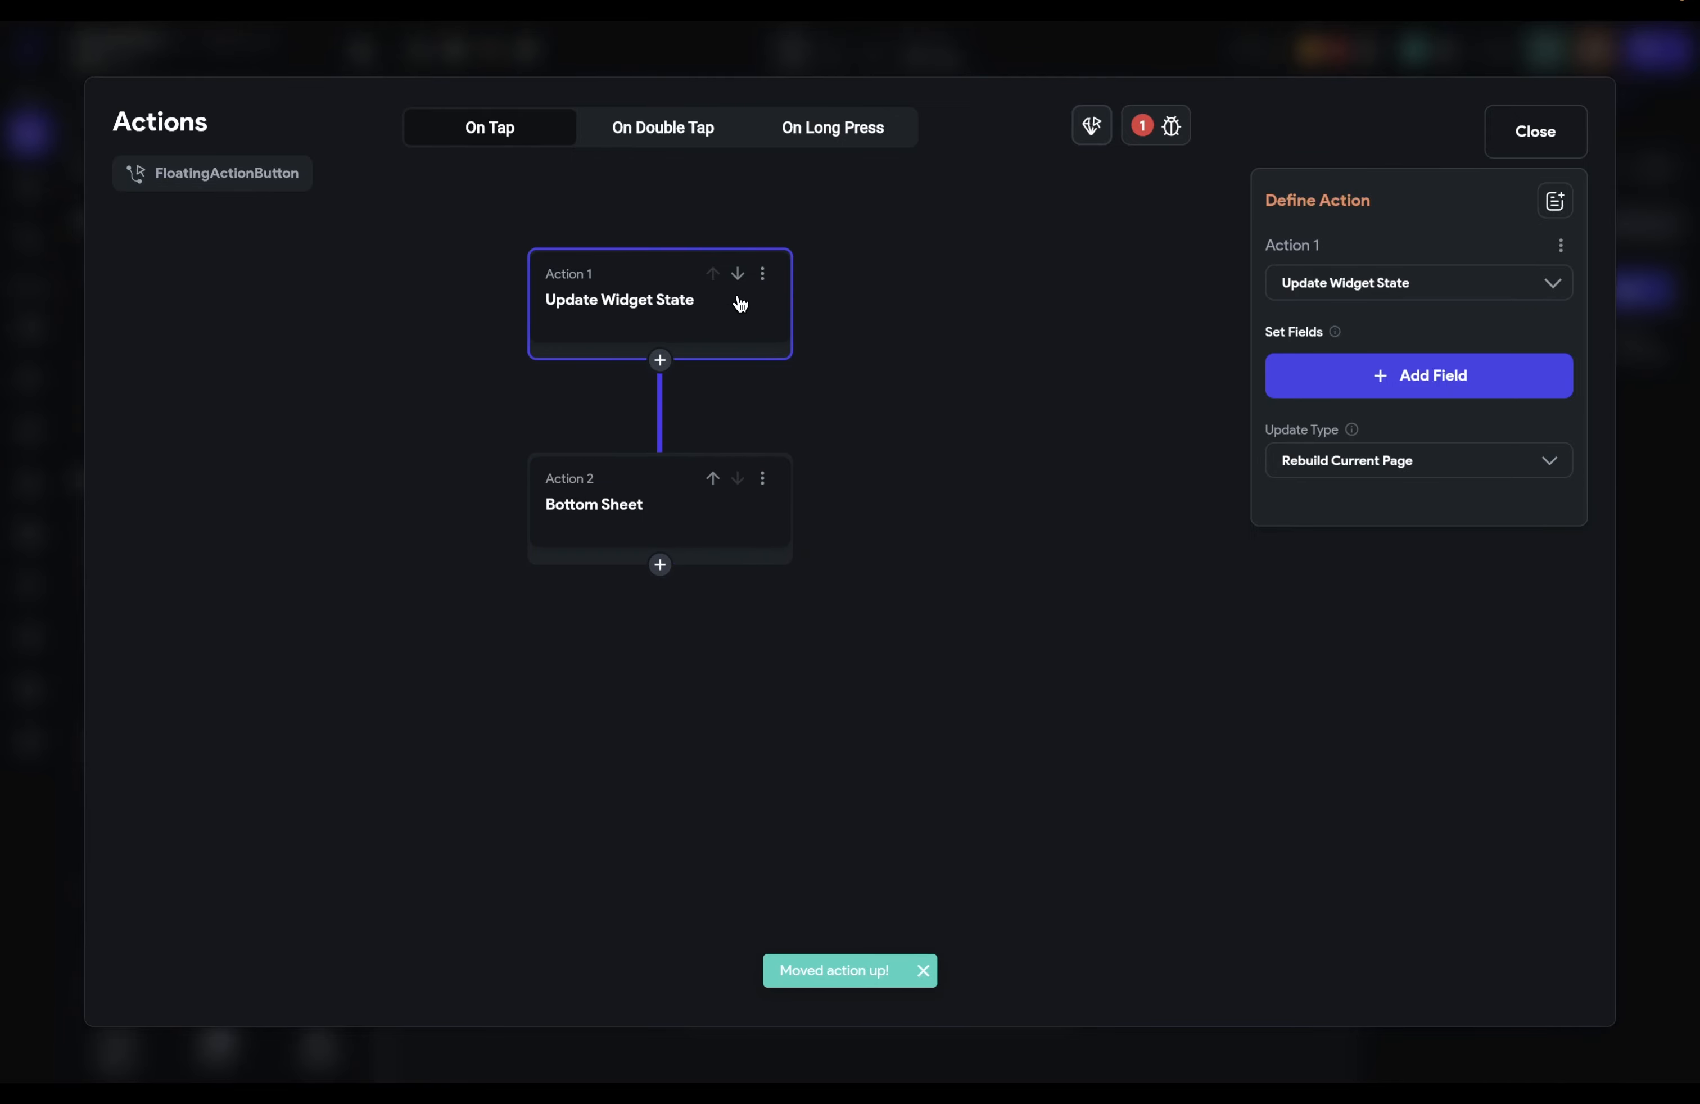
{"action": "left_click", "coordinate": [738, 275]}
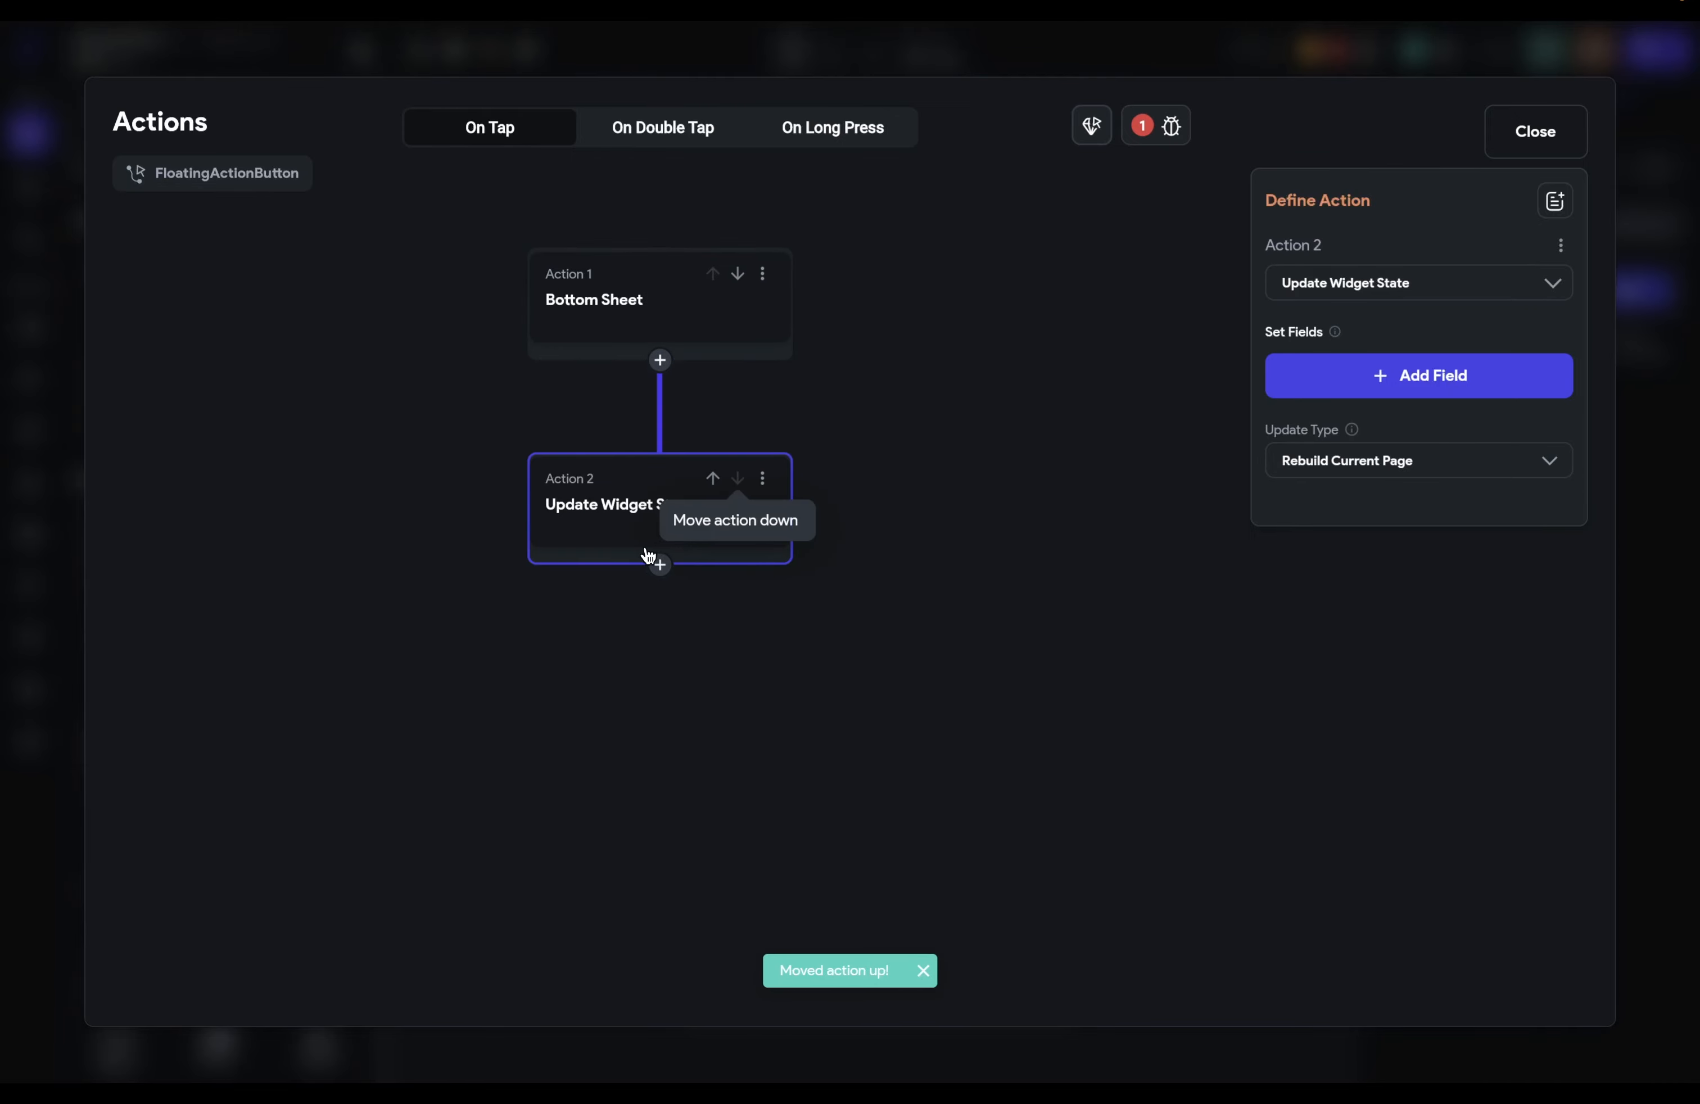
{"action": "left_click", "coordinate": [762, 479]}
{"action": "left_click", "coordinate": [602, 567]}
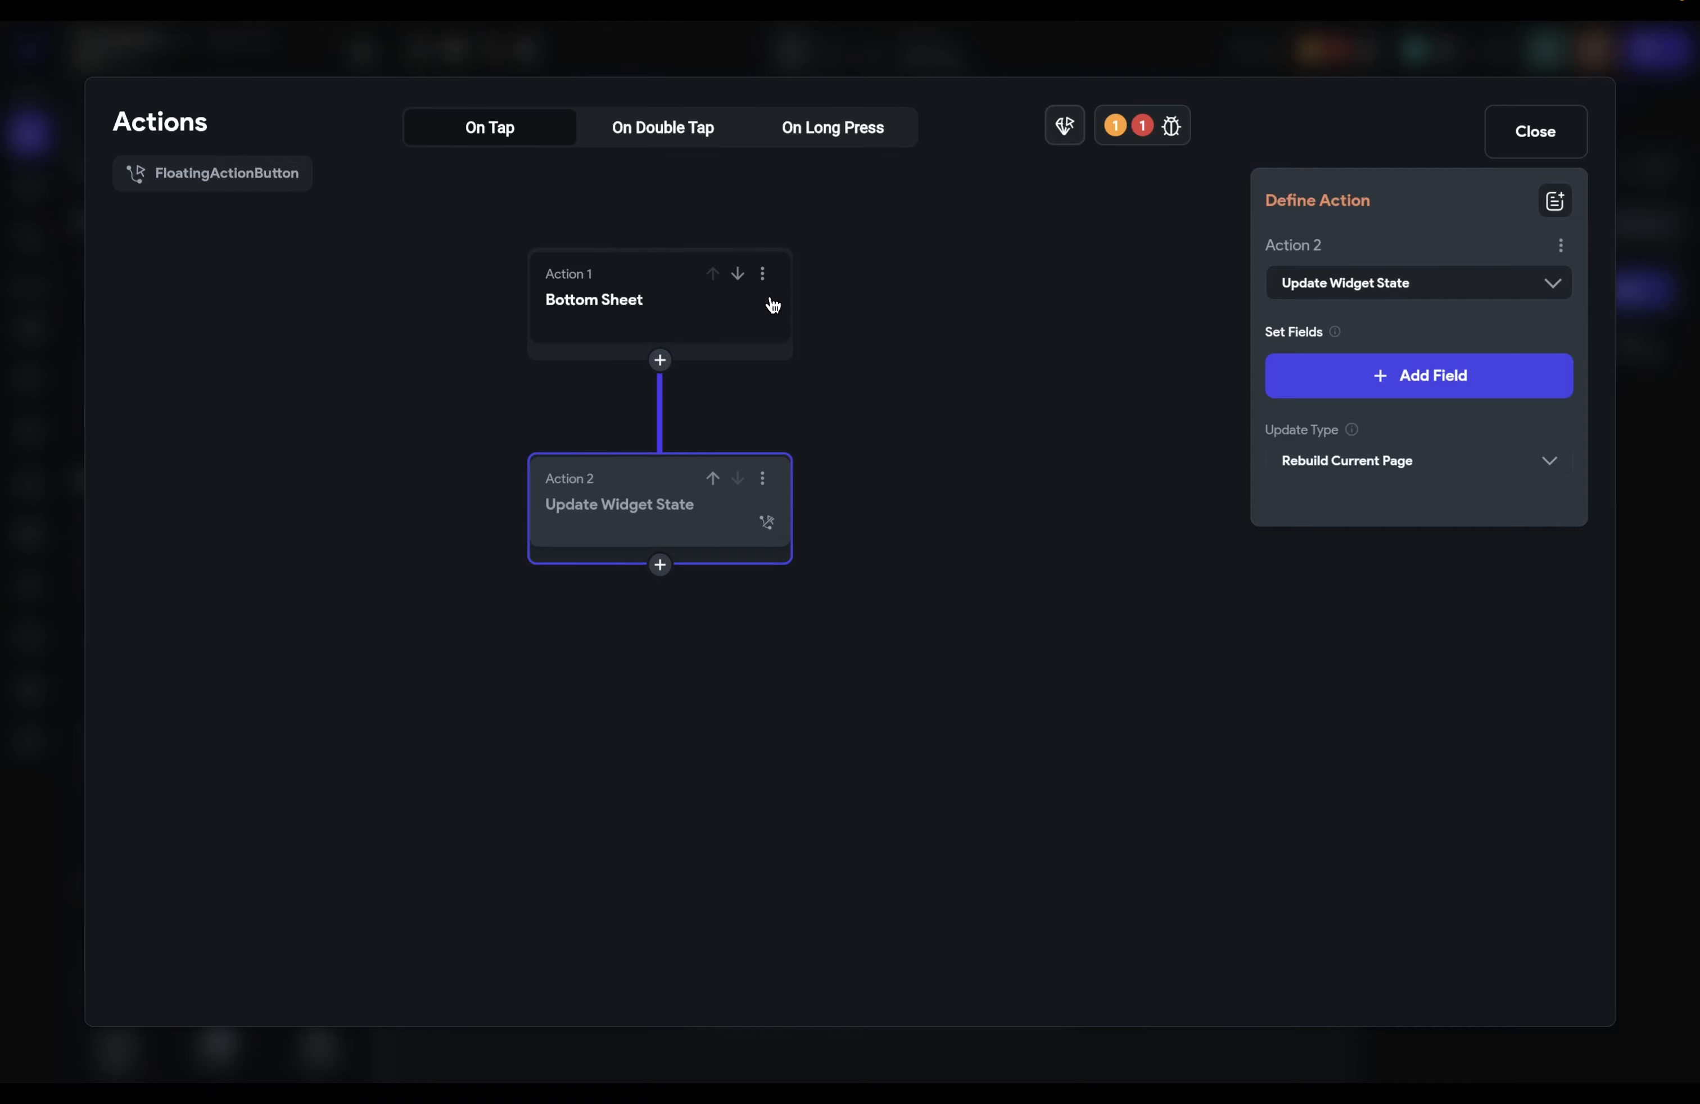
Step: Copy the Bottom Sheet action and paste it as Action 3 after Update Widget State
{"action": "left_click", "coordinate": [762, 273]}
{"action": "left_click", "coordinate": [732, 316]}
{"action": "left_click", "coordinate": [660, 565]}
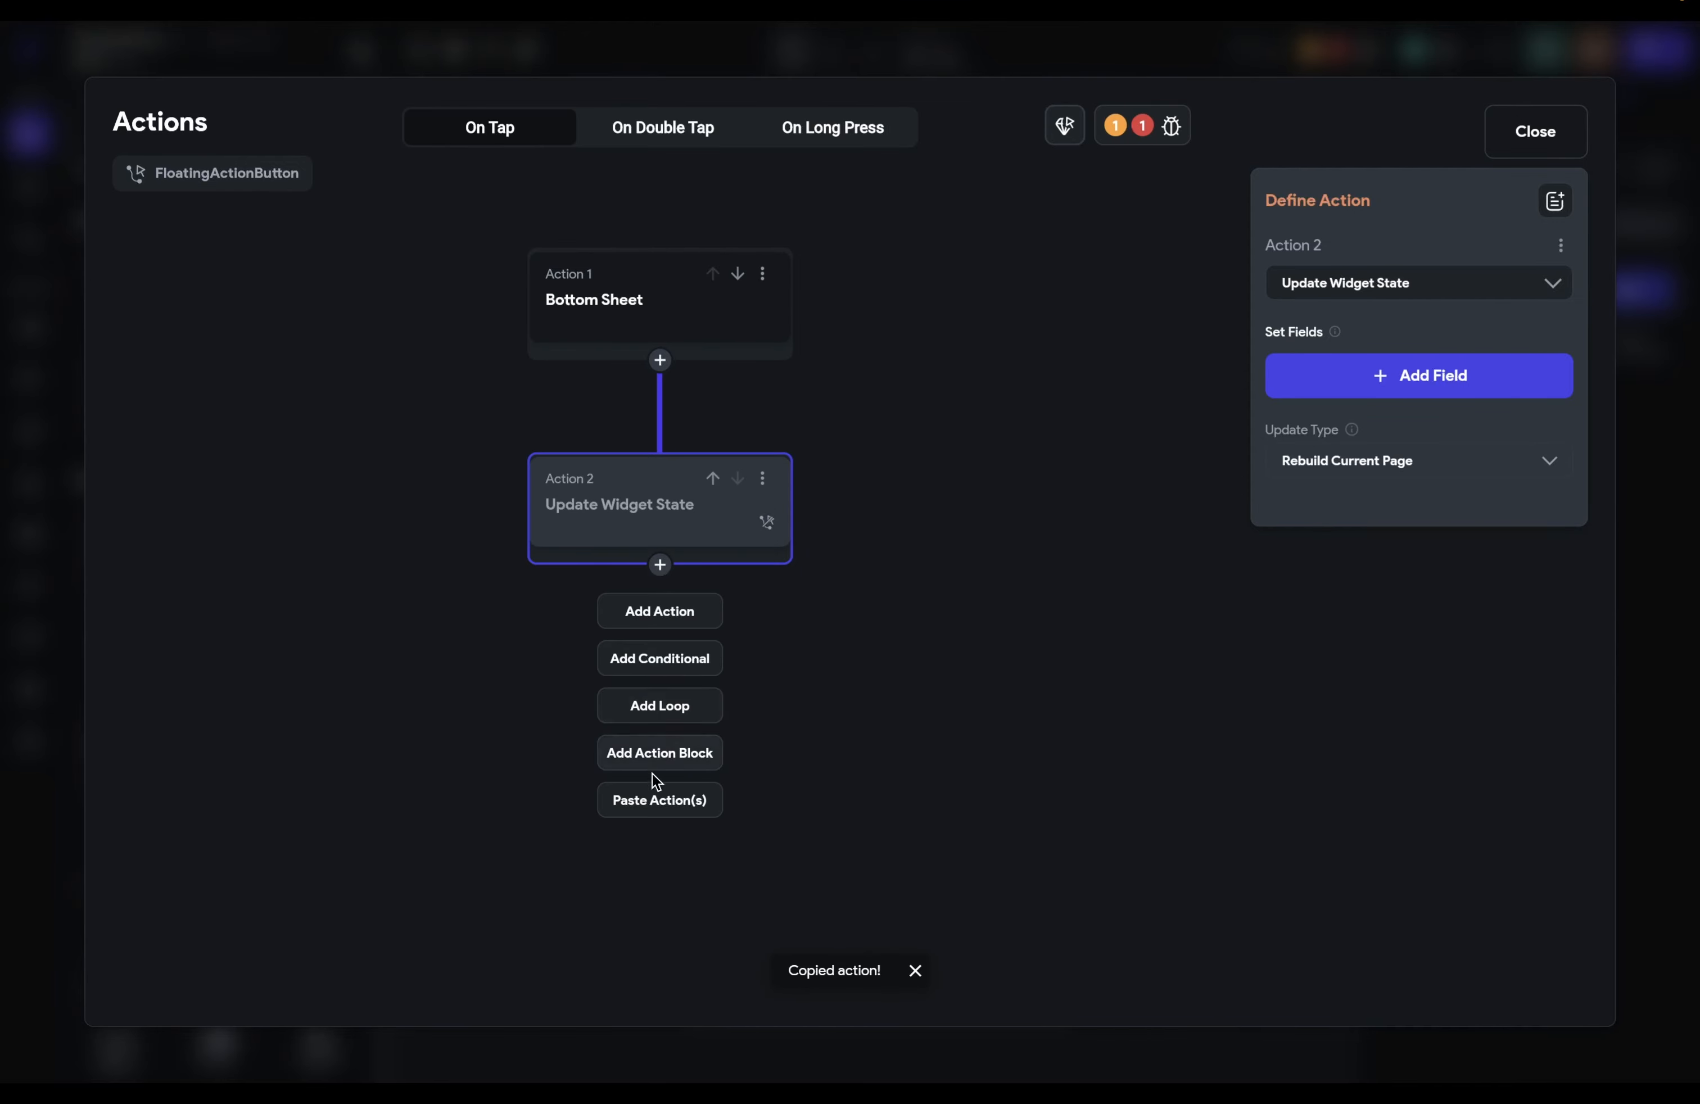
{"action": "left_click", "coordinate": [656, 800]}
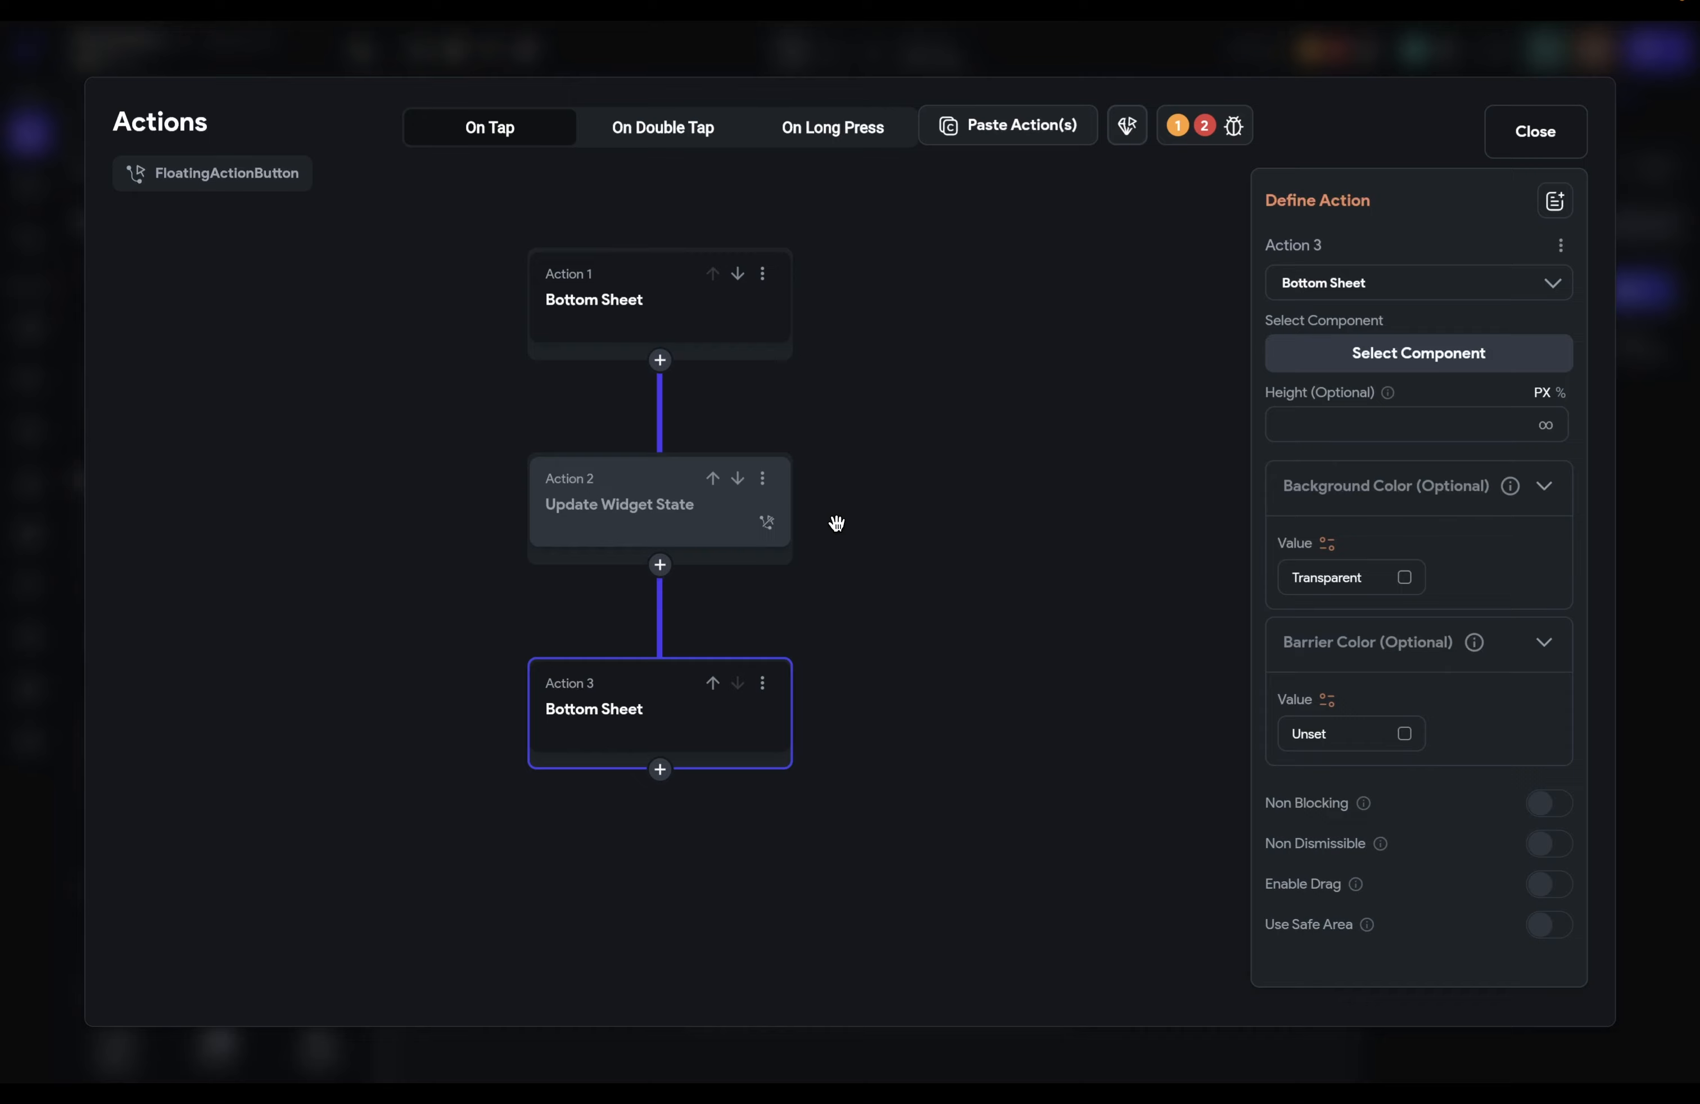
{"action": "left_click", "coordinate": [660, 360]}
Step: Insert a condition, move it to the start of the flow, and terminate on its FALSE branch
{"action": "left_click", "coordinate": [639, 459]}
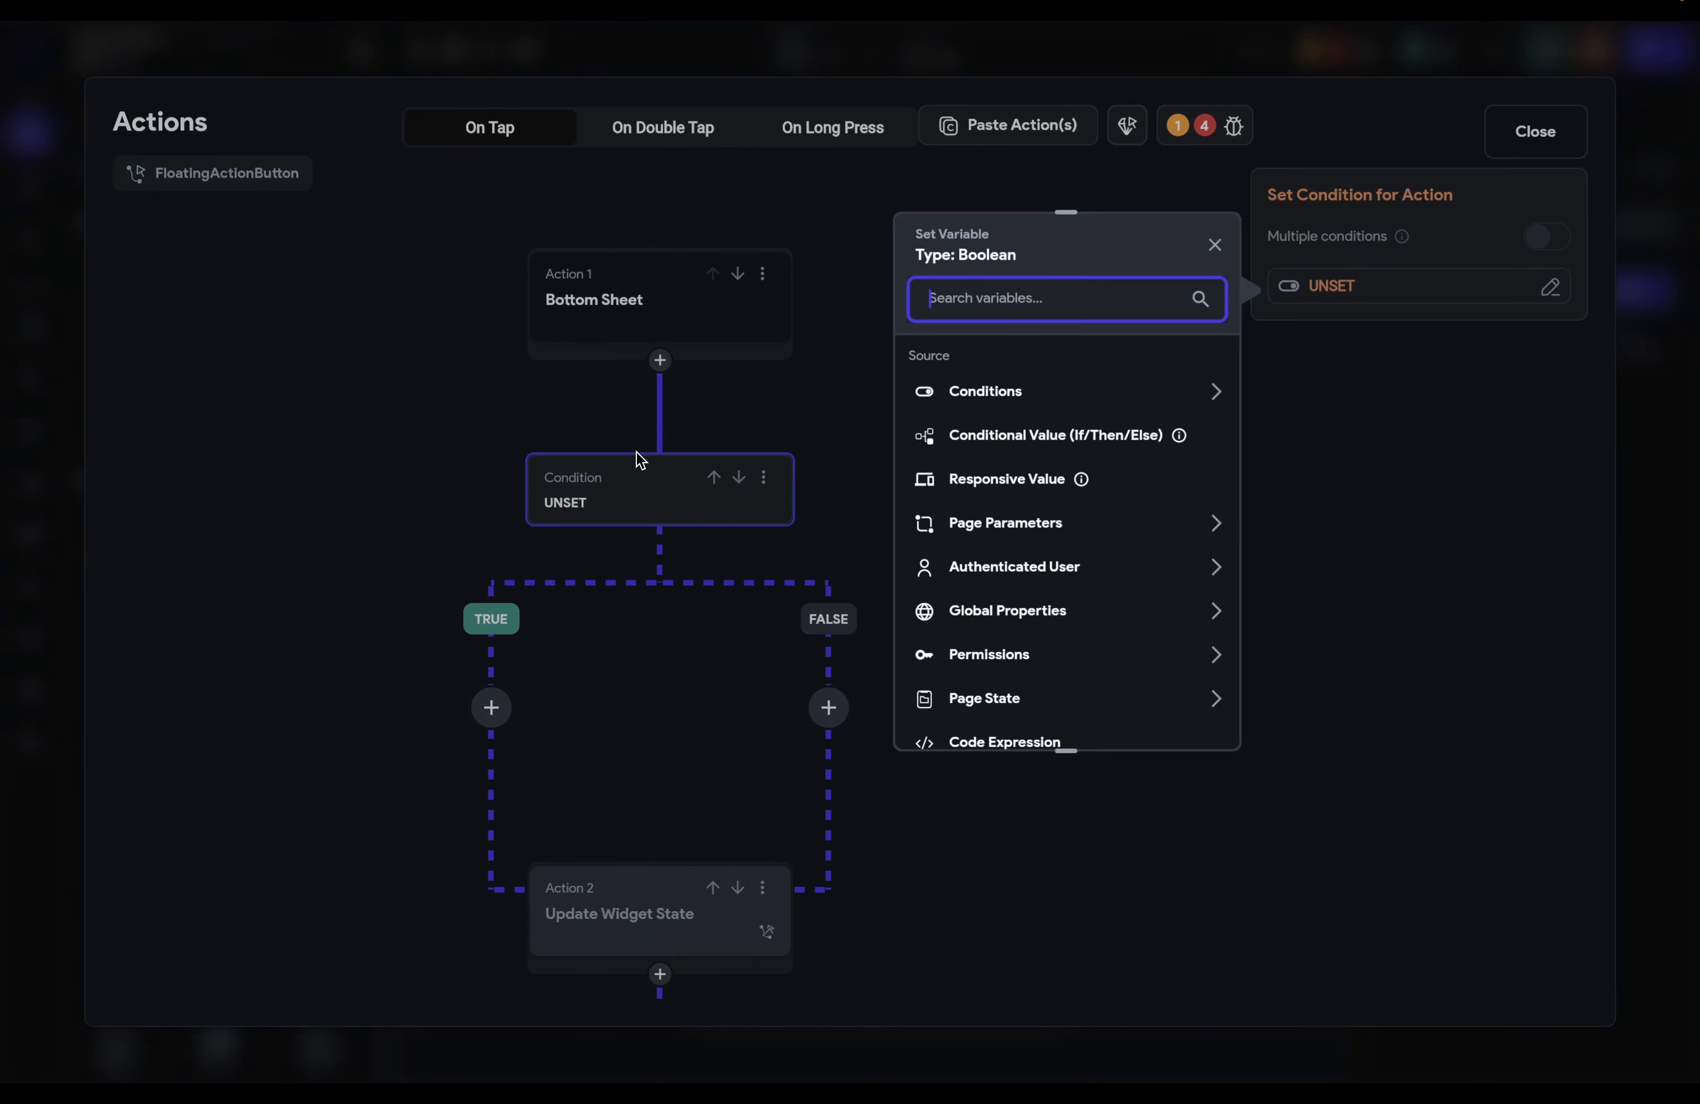
{"action": "left_click", "coordinate": [1215, 246]}
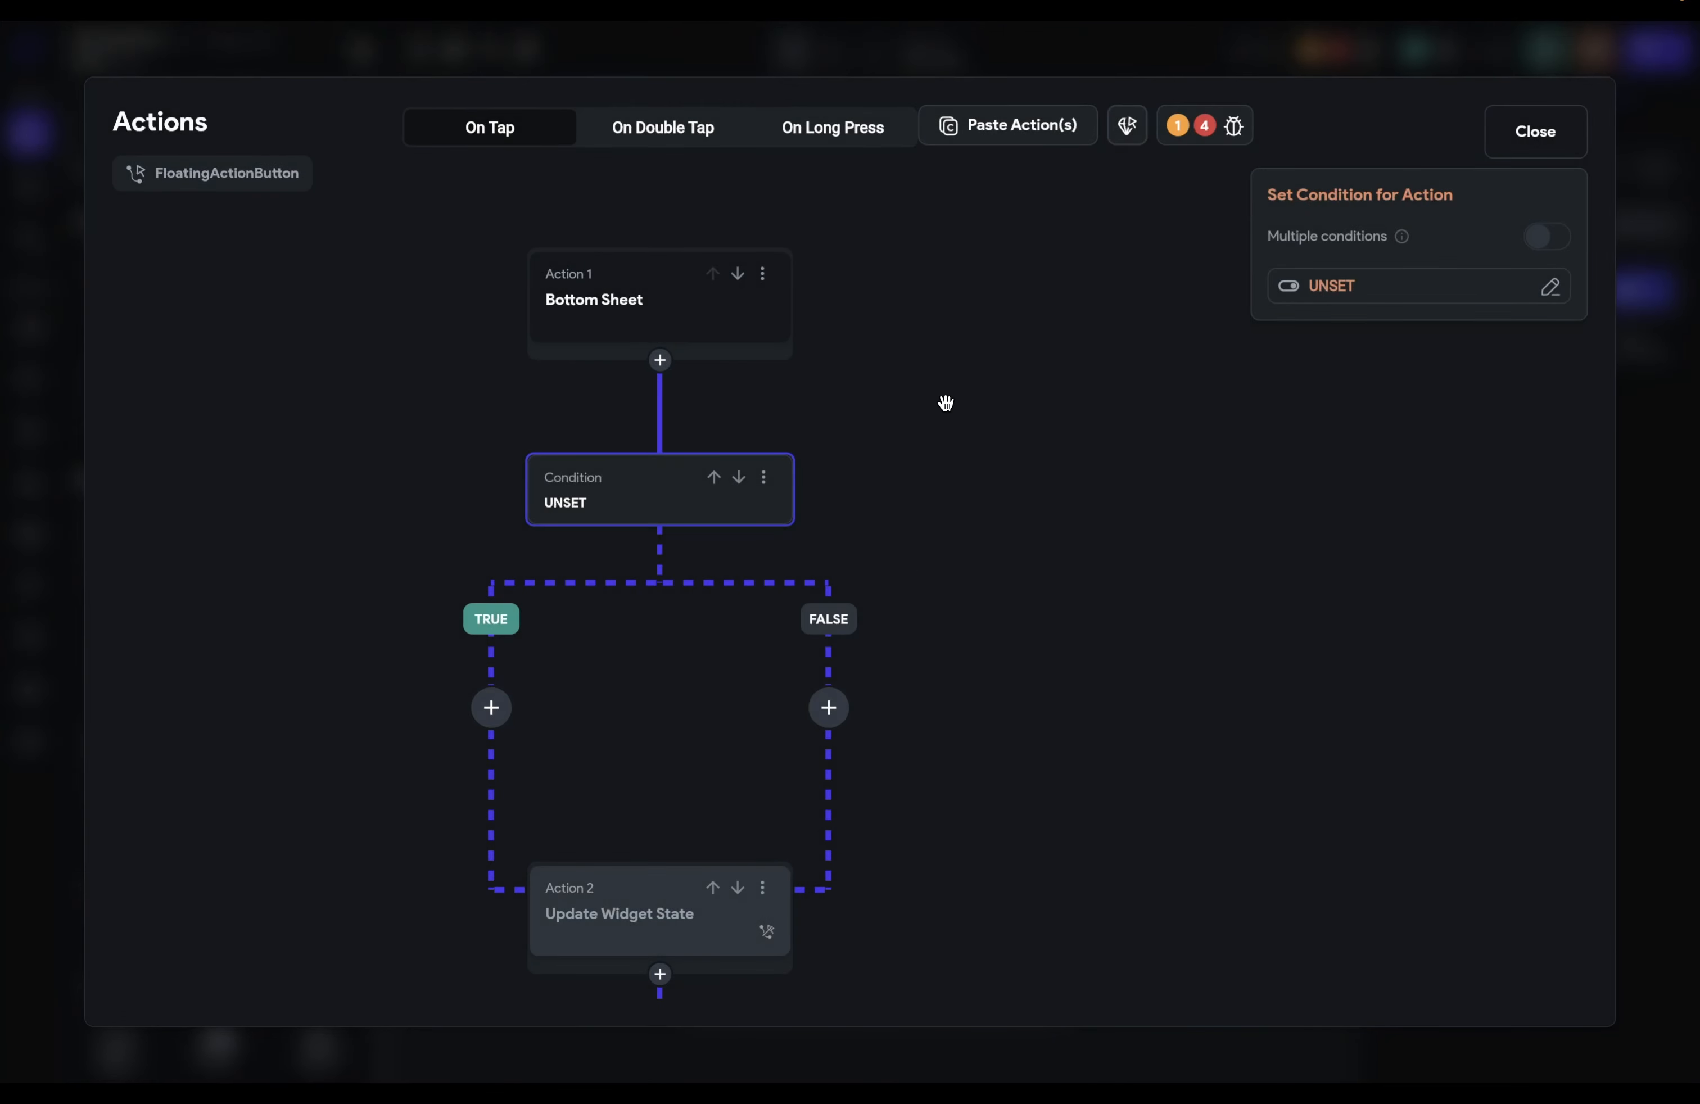
{"action": "left_click", "coordinate": [710, 476]}
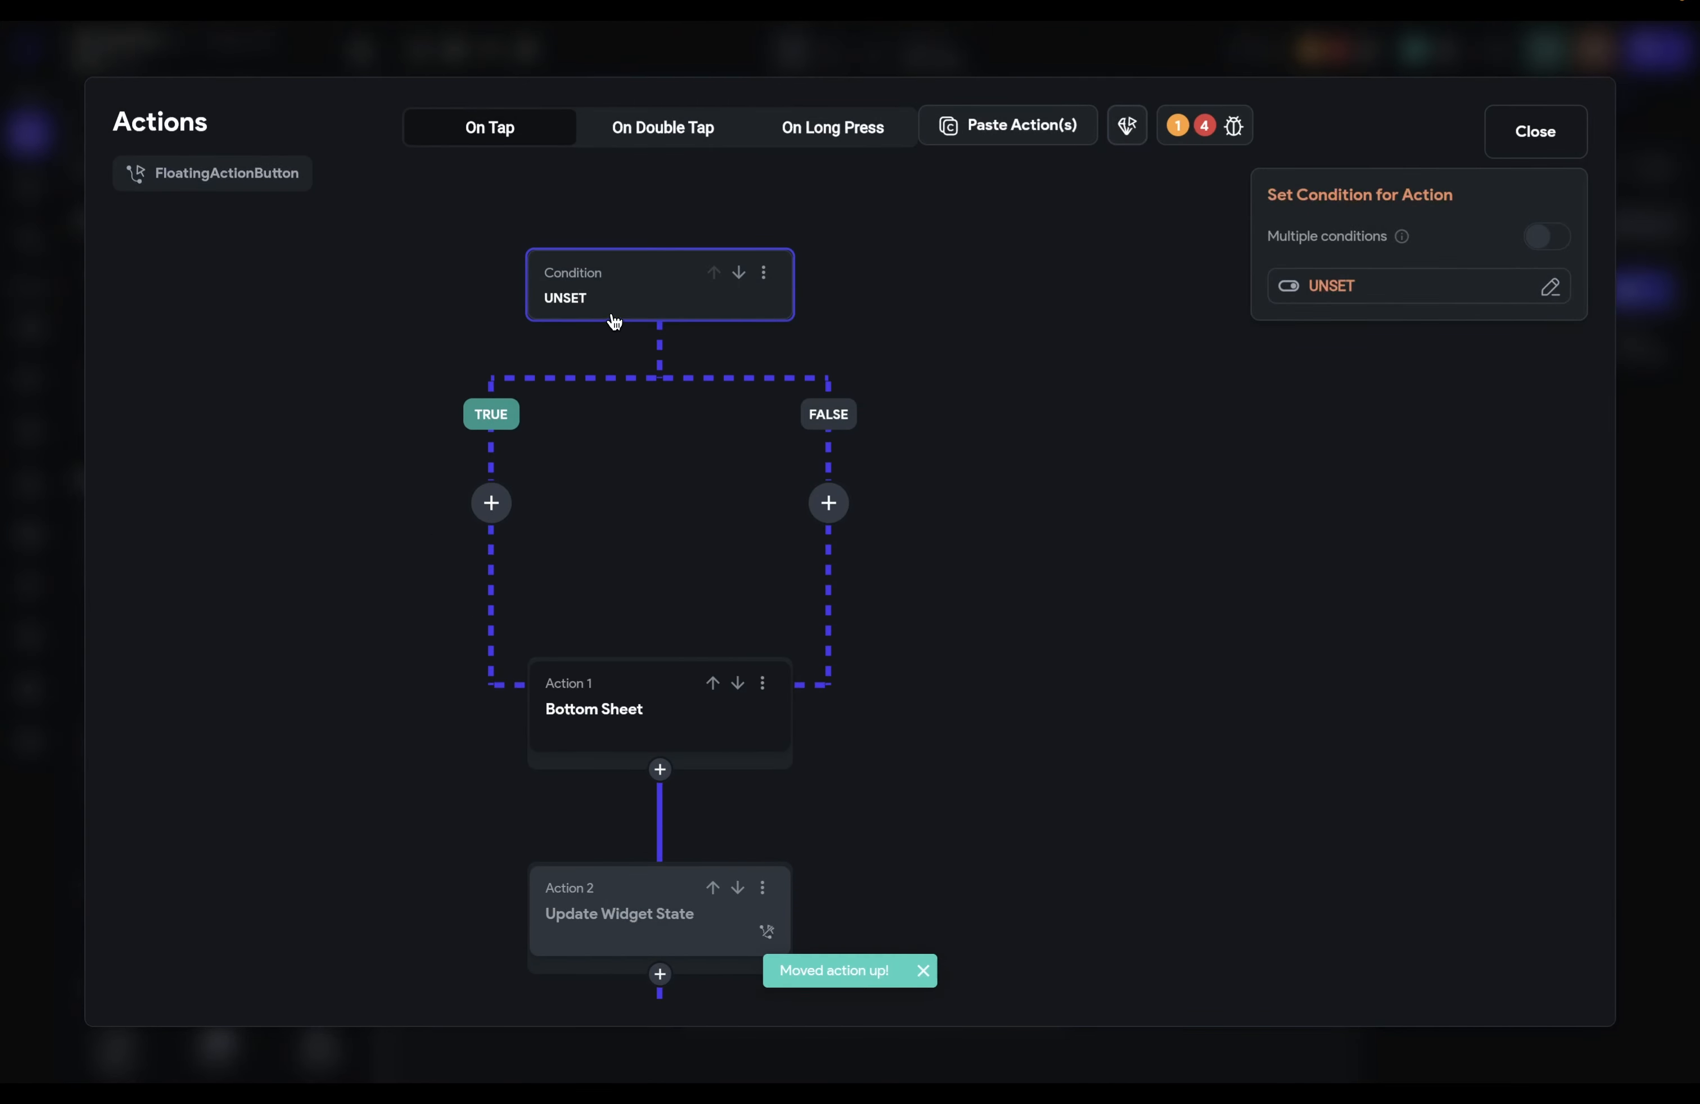
{"action": "left_click", "coordinate": [1347, 288]}
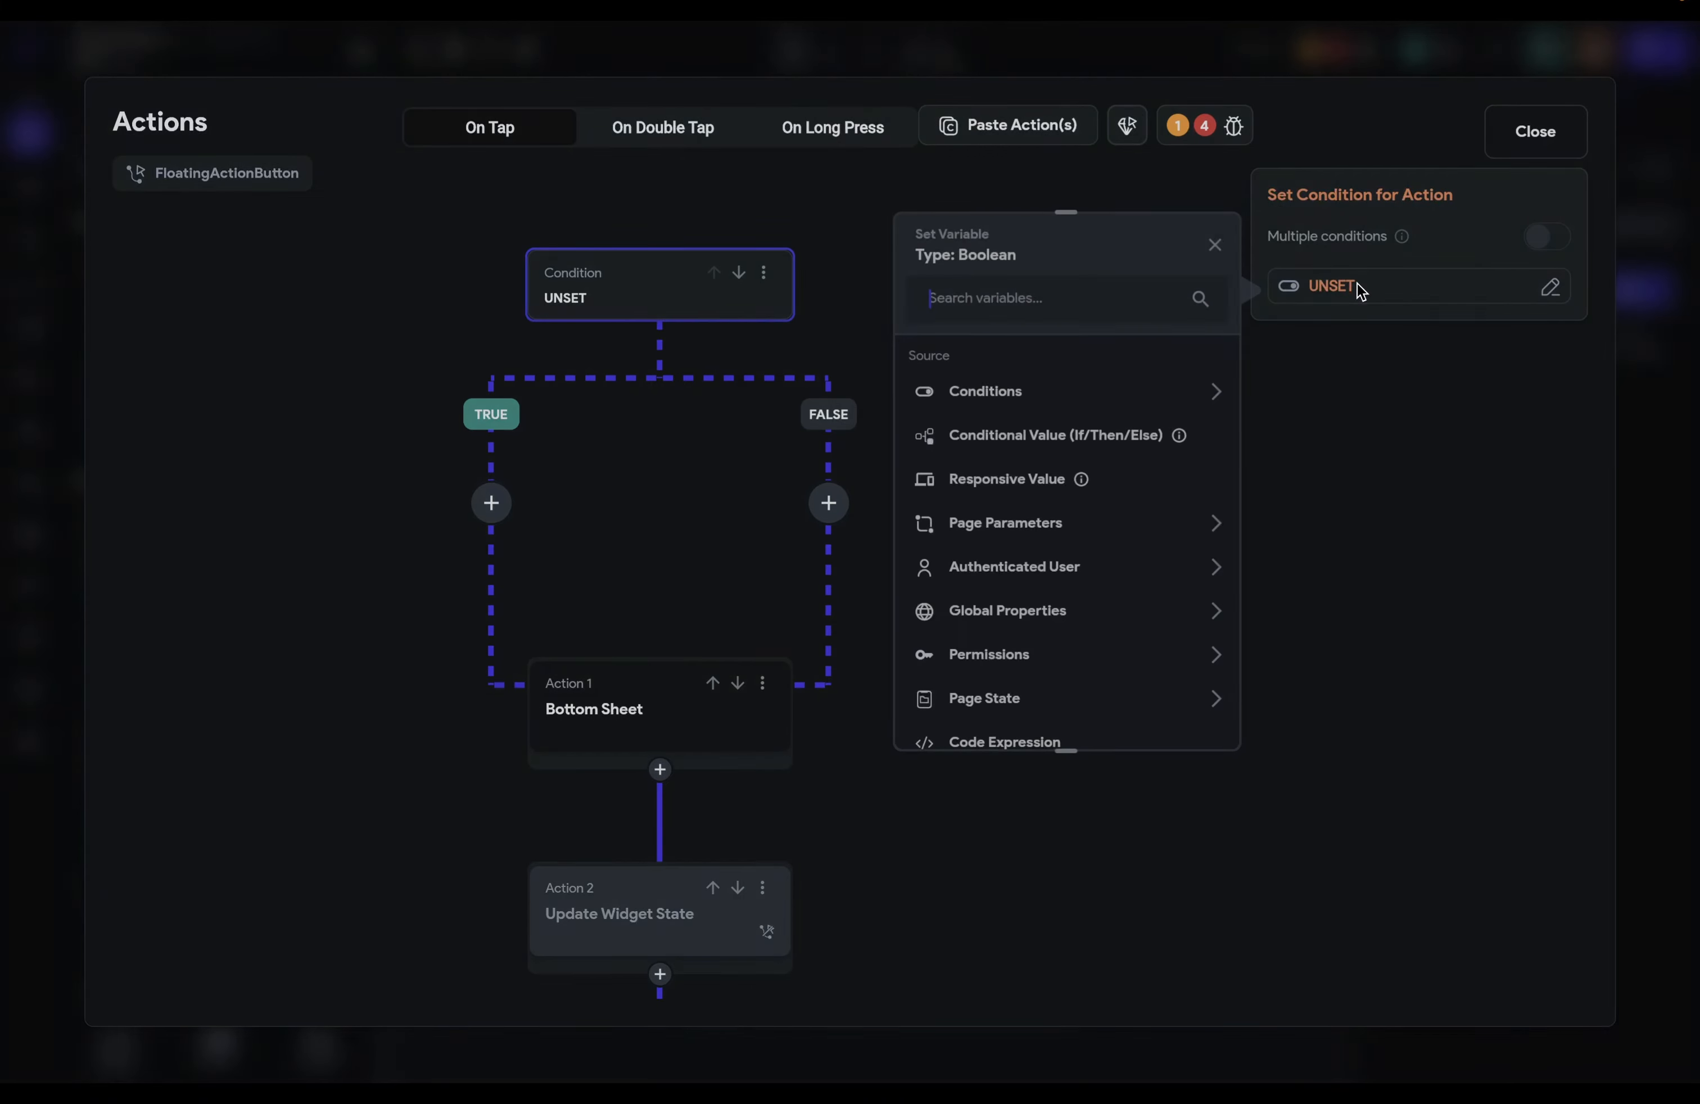
{"action": "left_click", "coordinate": [1293, 682]}
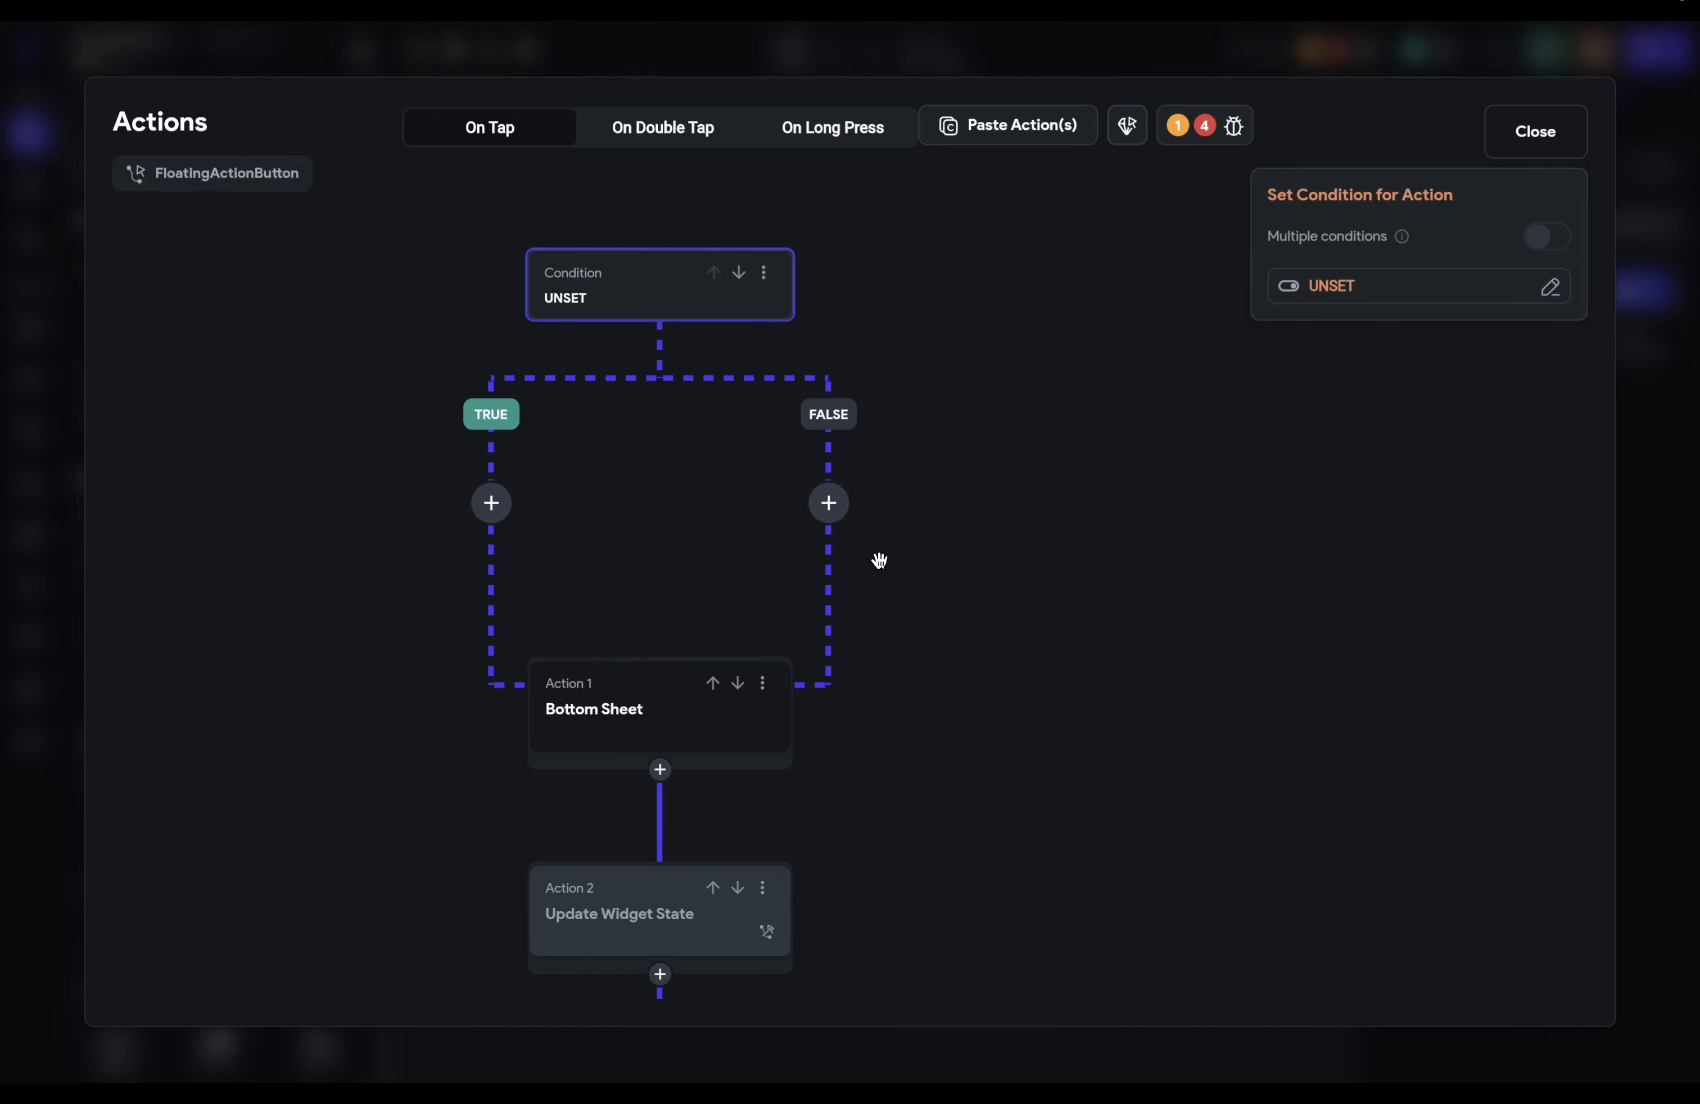
{"action": "left_click", "coordinate": [830, 504]}
{"action": "left_click", "coordinate": [868, 745]}
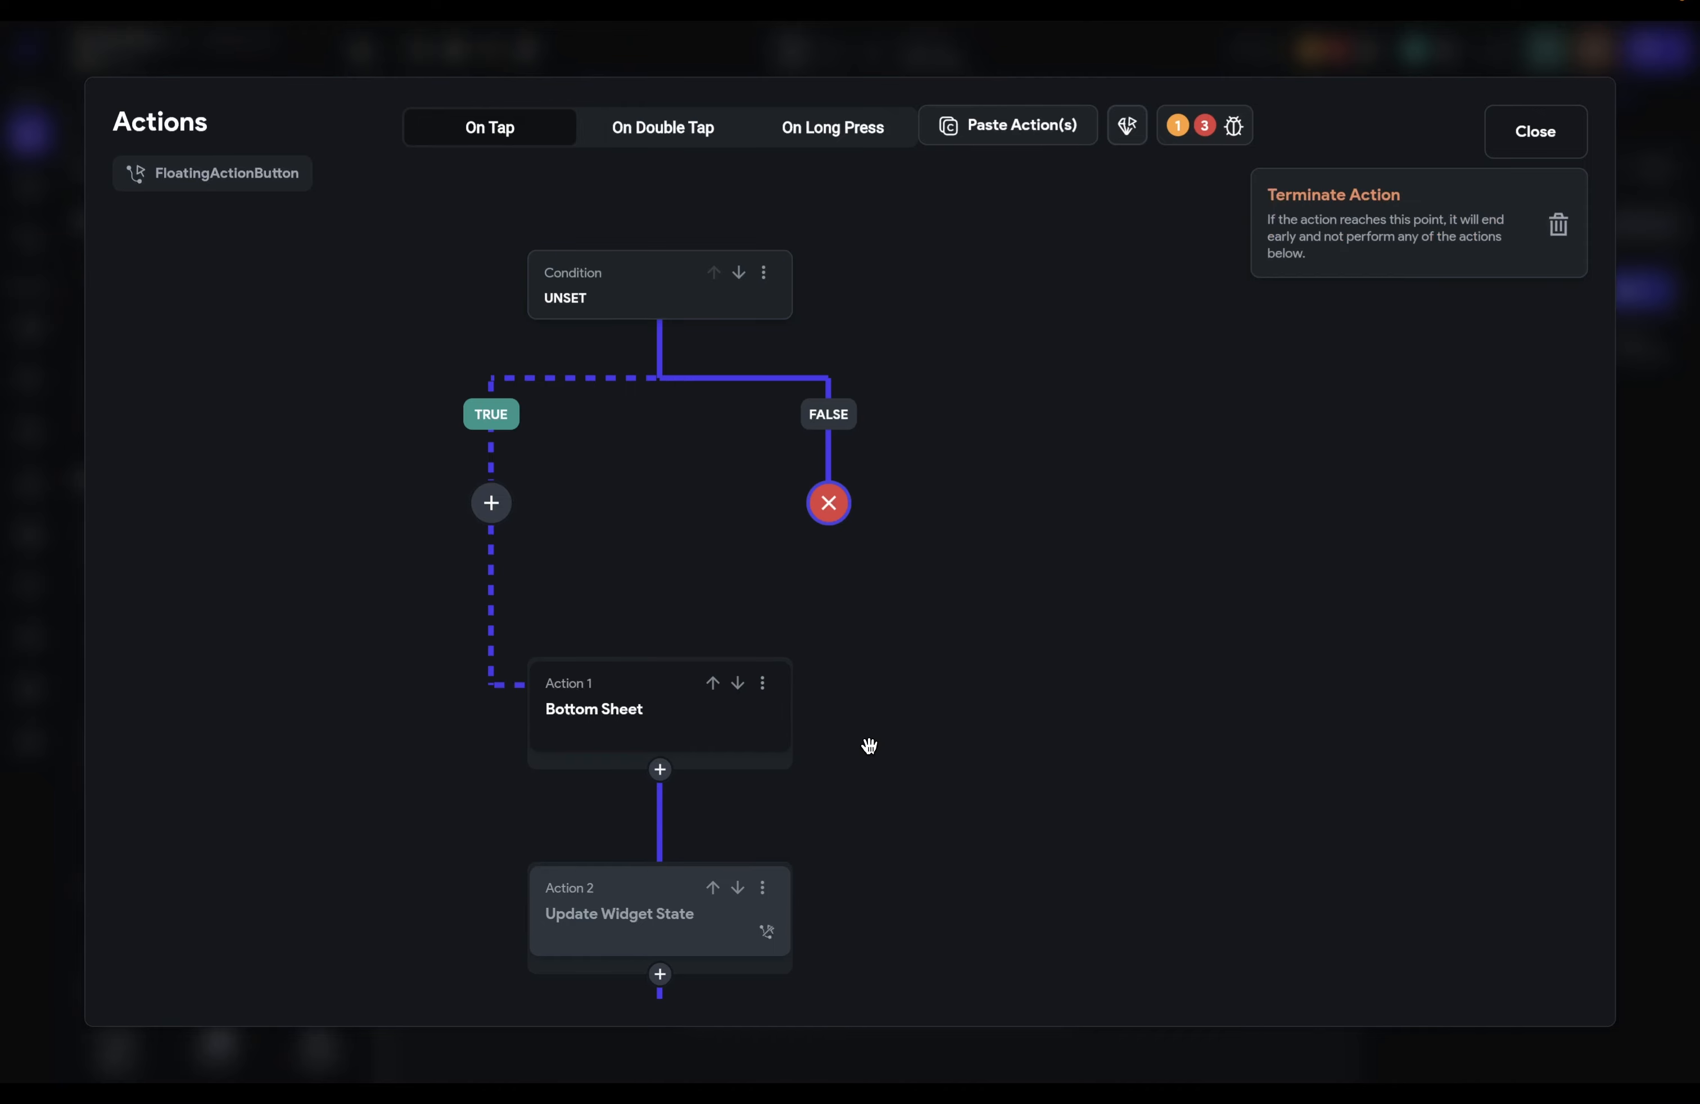
Step: Try a loop after Bottom Sheet, opening and dismissing its condition picker
{"action": "left_click", "coordinate": [660, 771]}
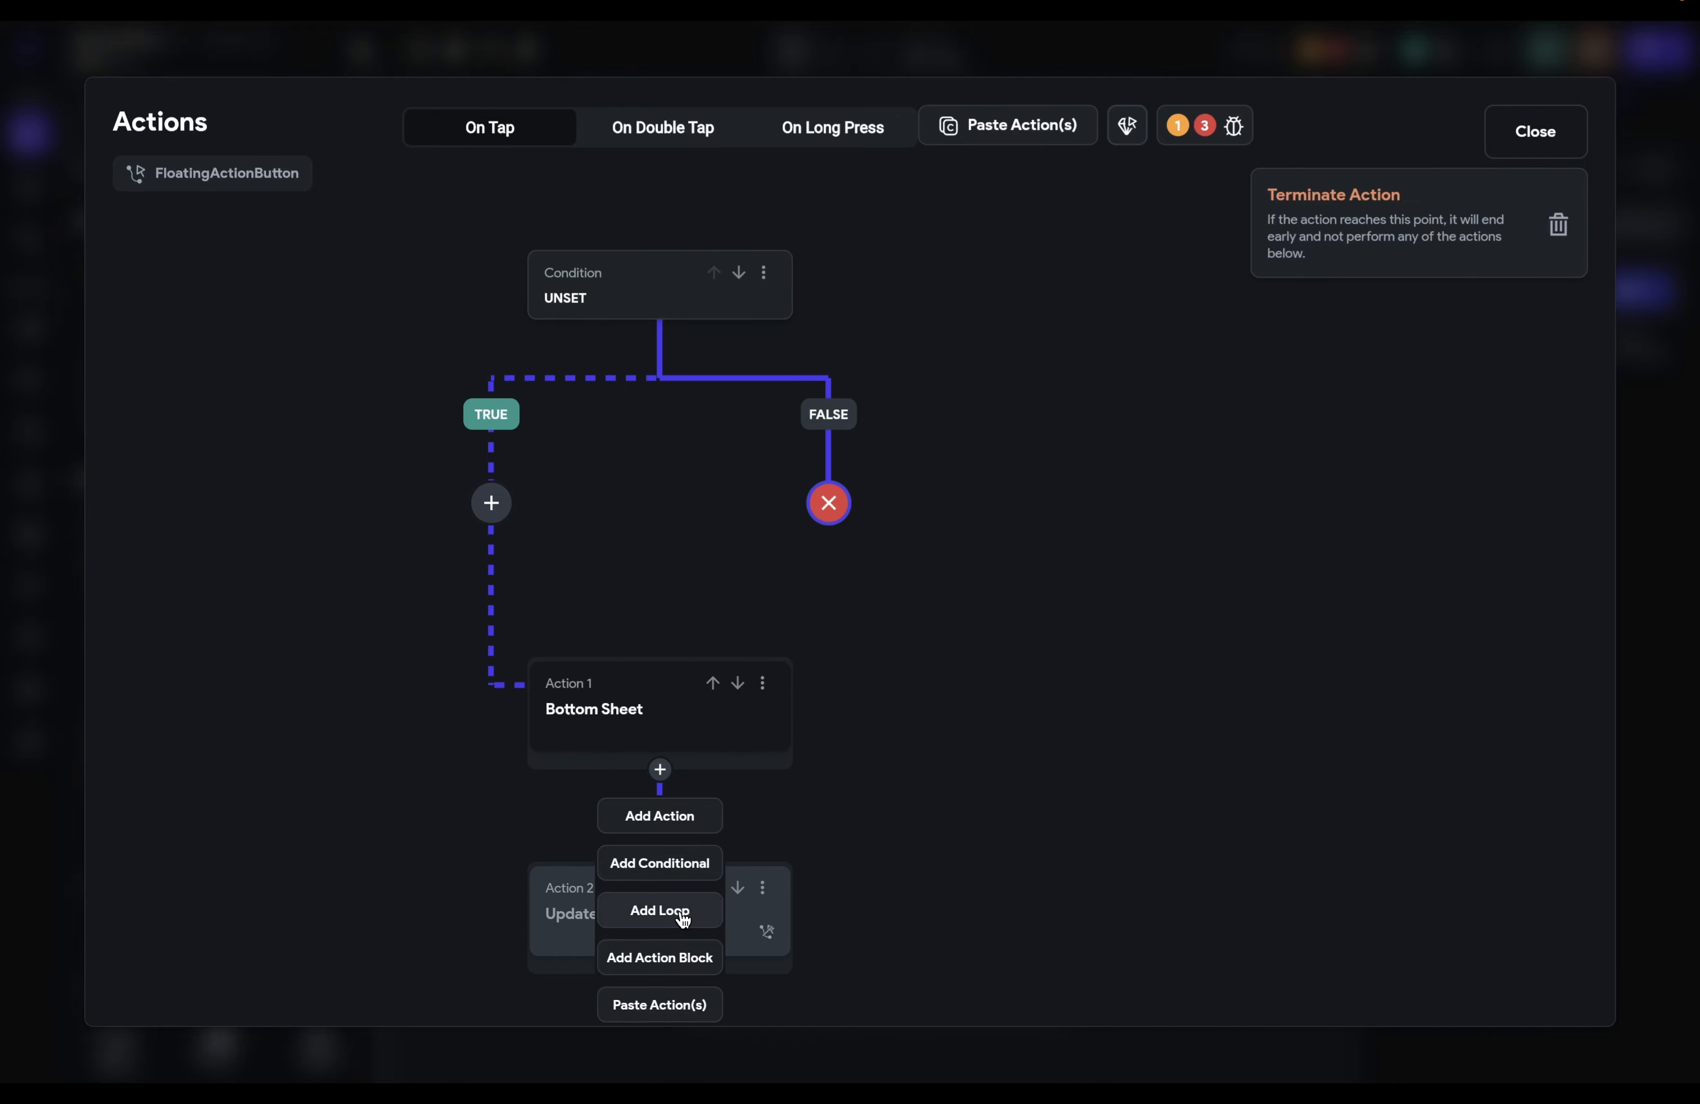
{"action": "left_click", "coordinate": [683, 917]}
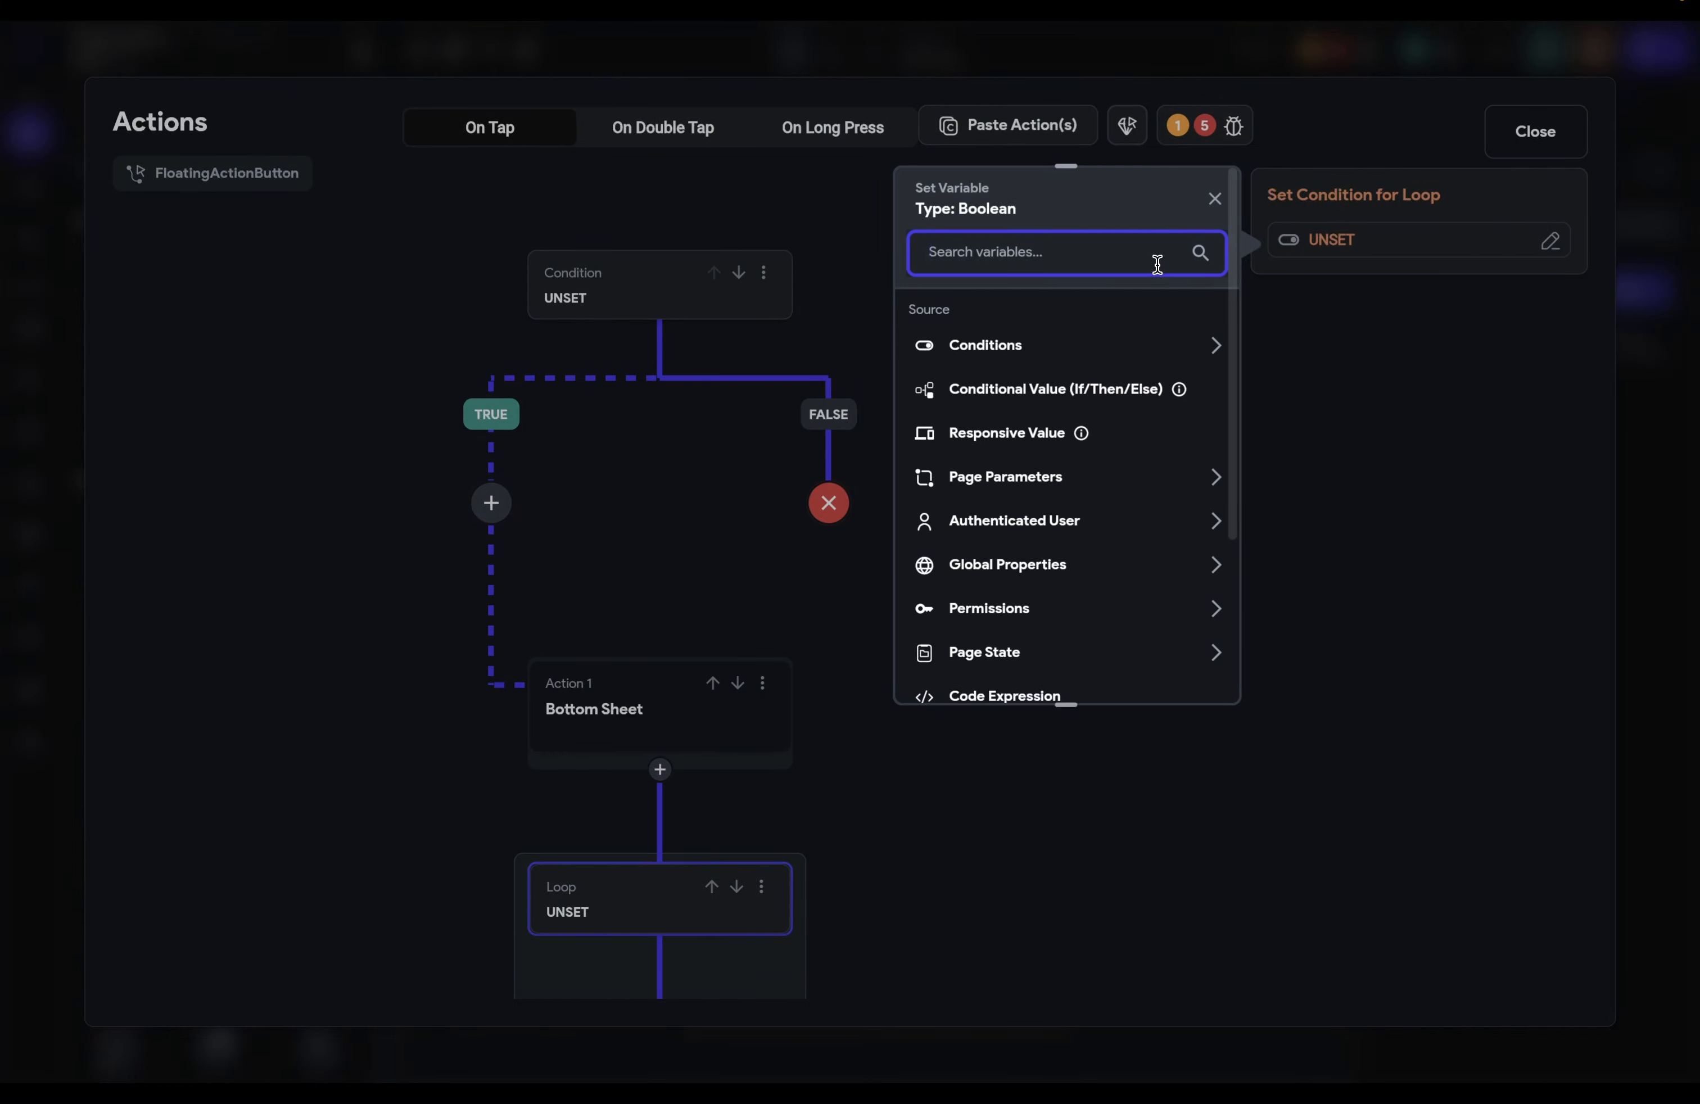
{"action": "left_click", "coordinate": [1214, 198]}
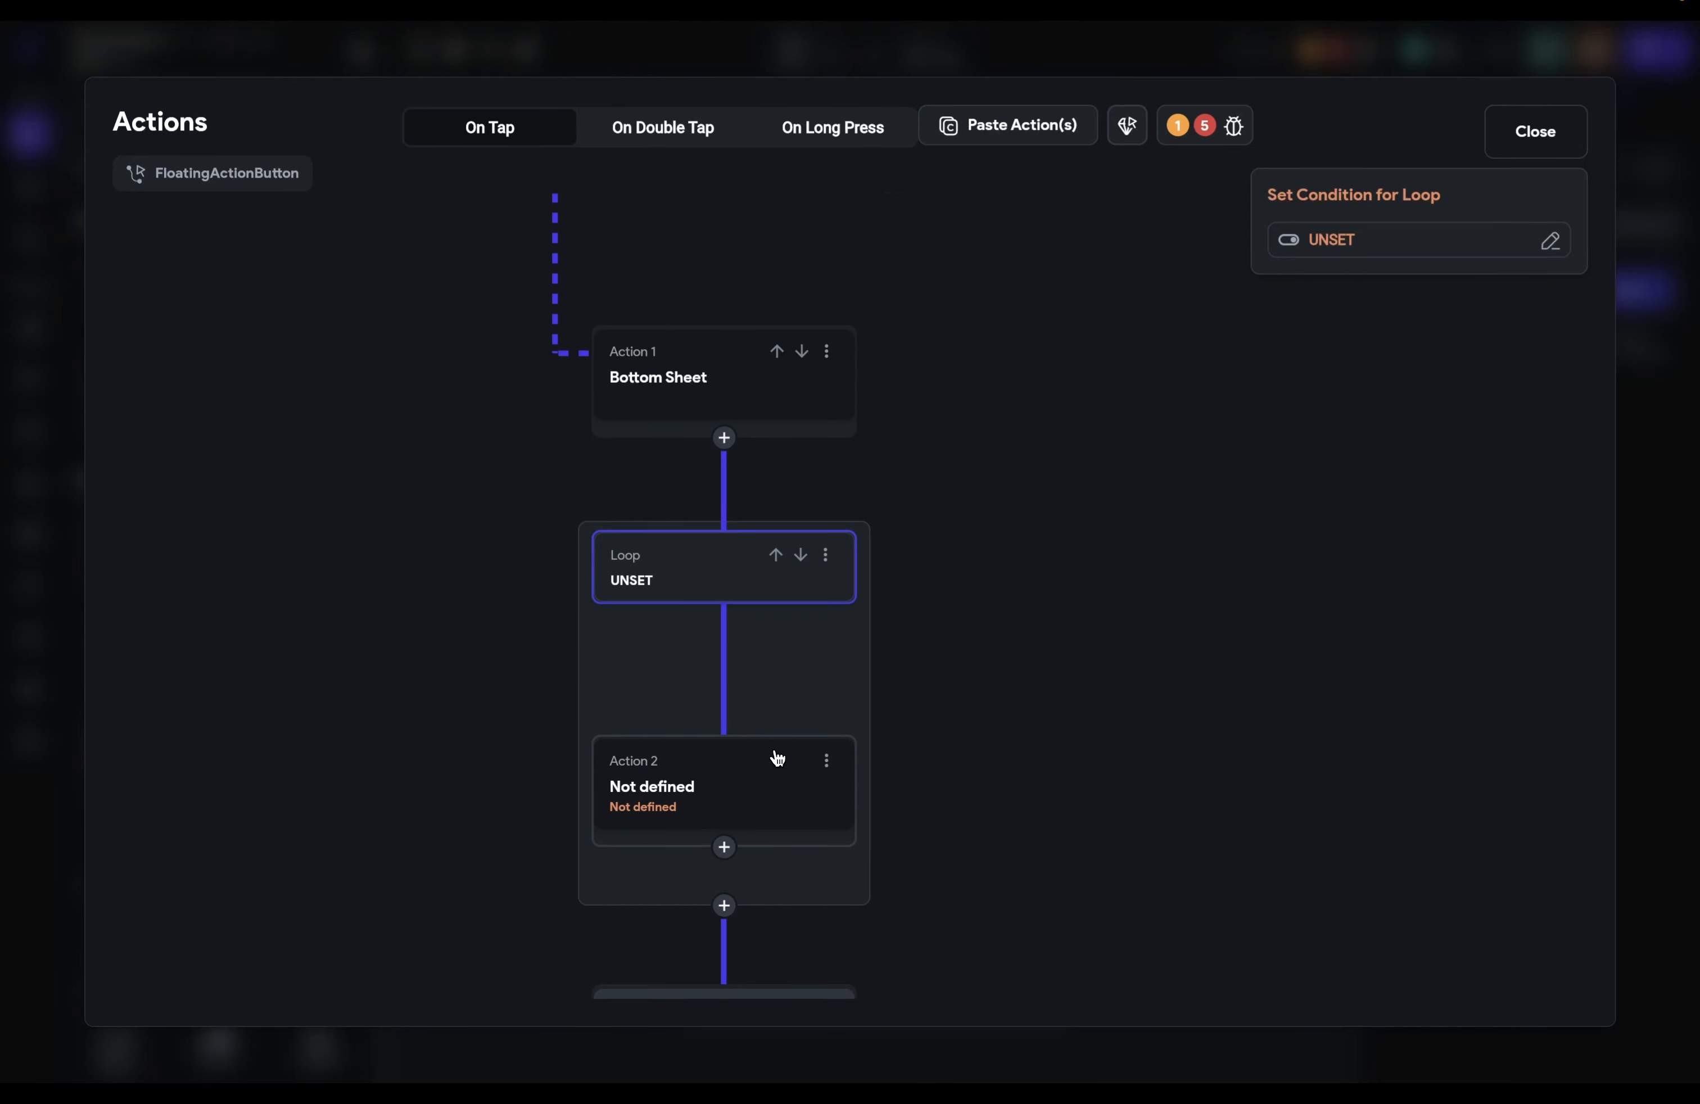
{"action": "left_click", "coordinate": [1331, 242]}
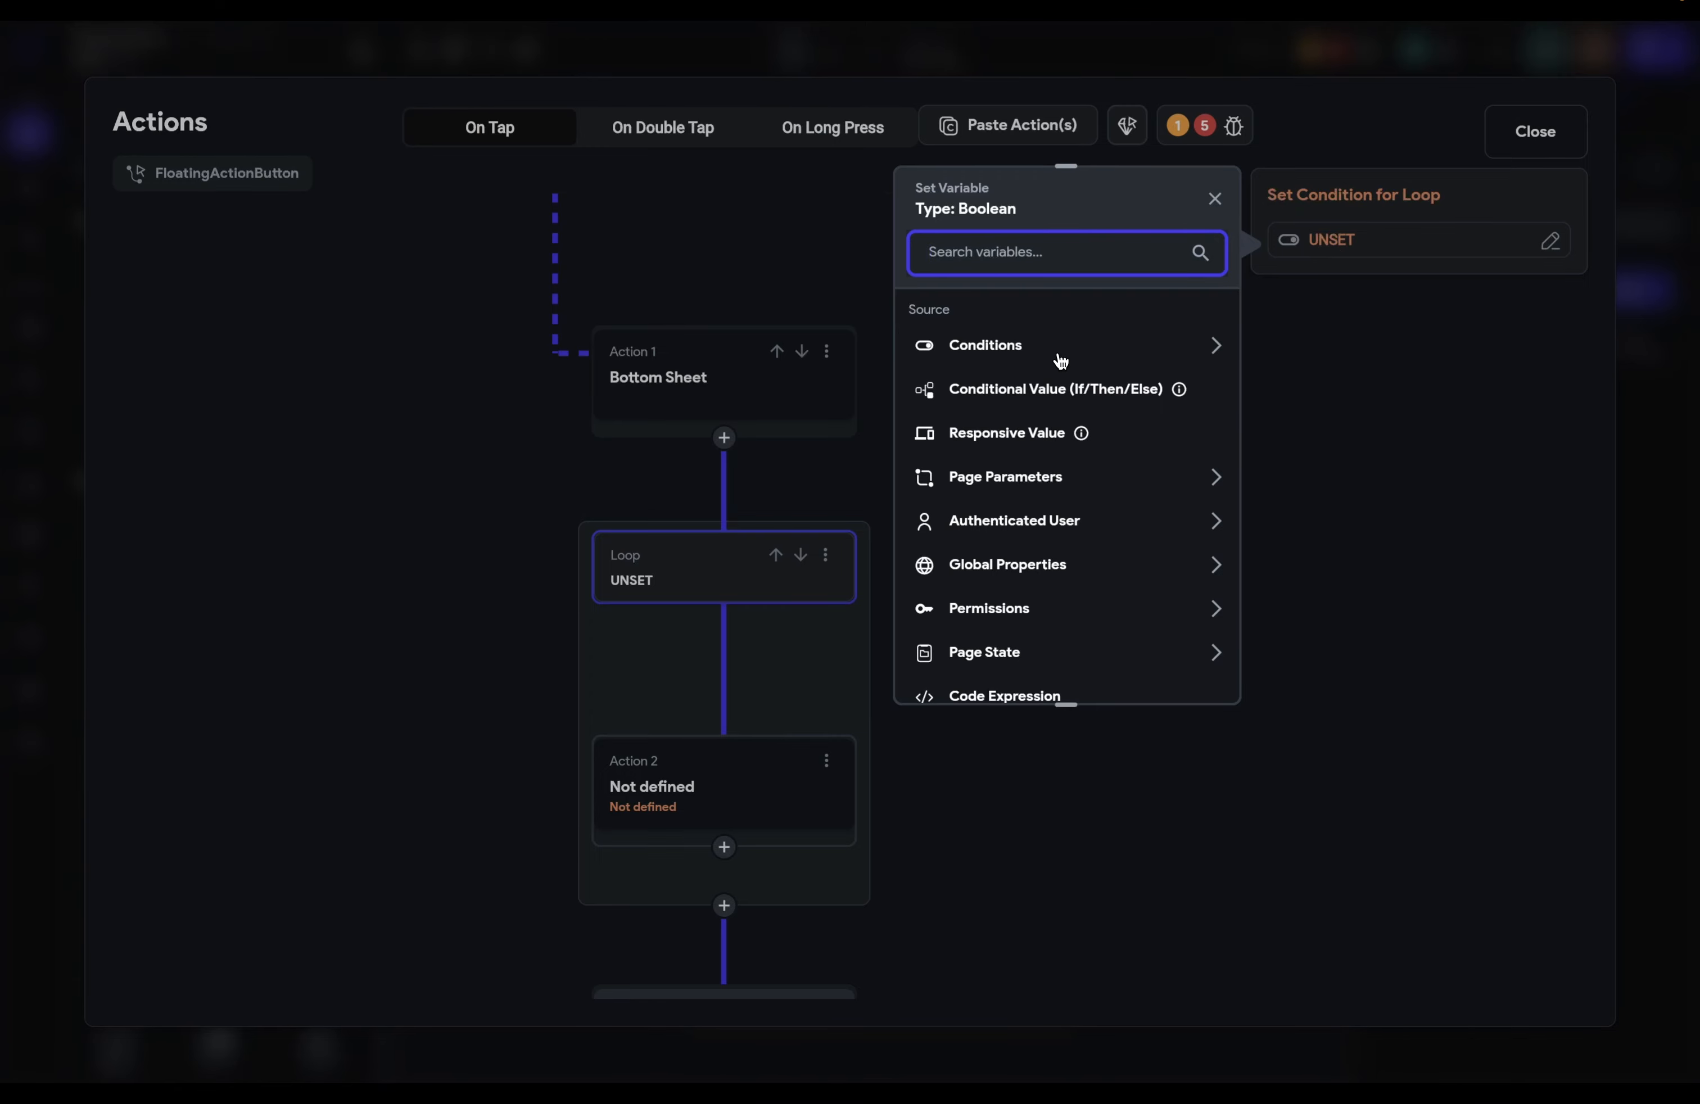
{"action": "left_click", "coordinate": [1215, 198]}
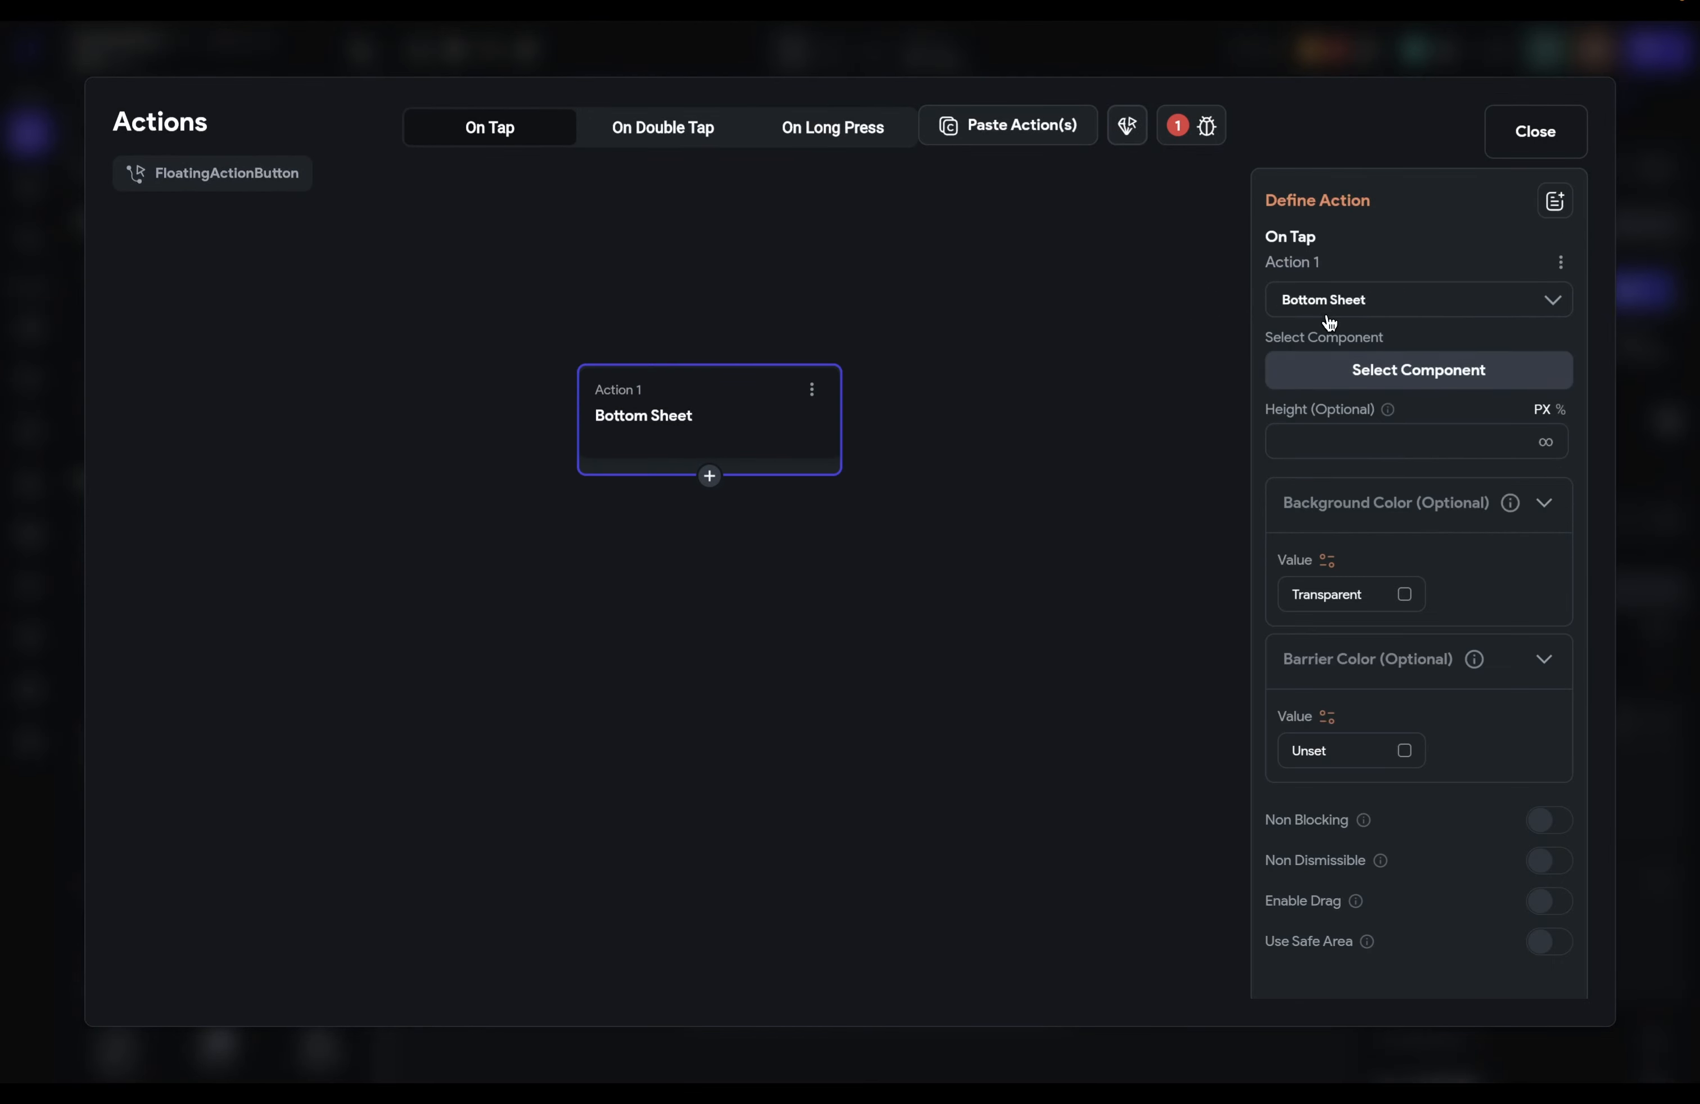
{"action": "left_click", "coordinate": [1328, 303]}
{"action": "left_click", "coordinate": [1551, 416]}
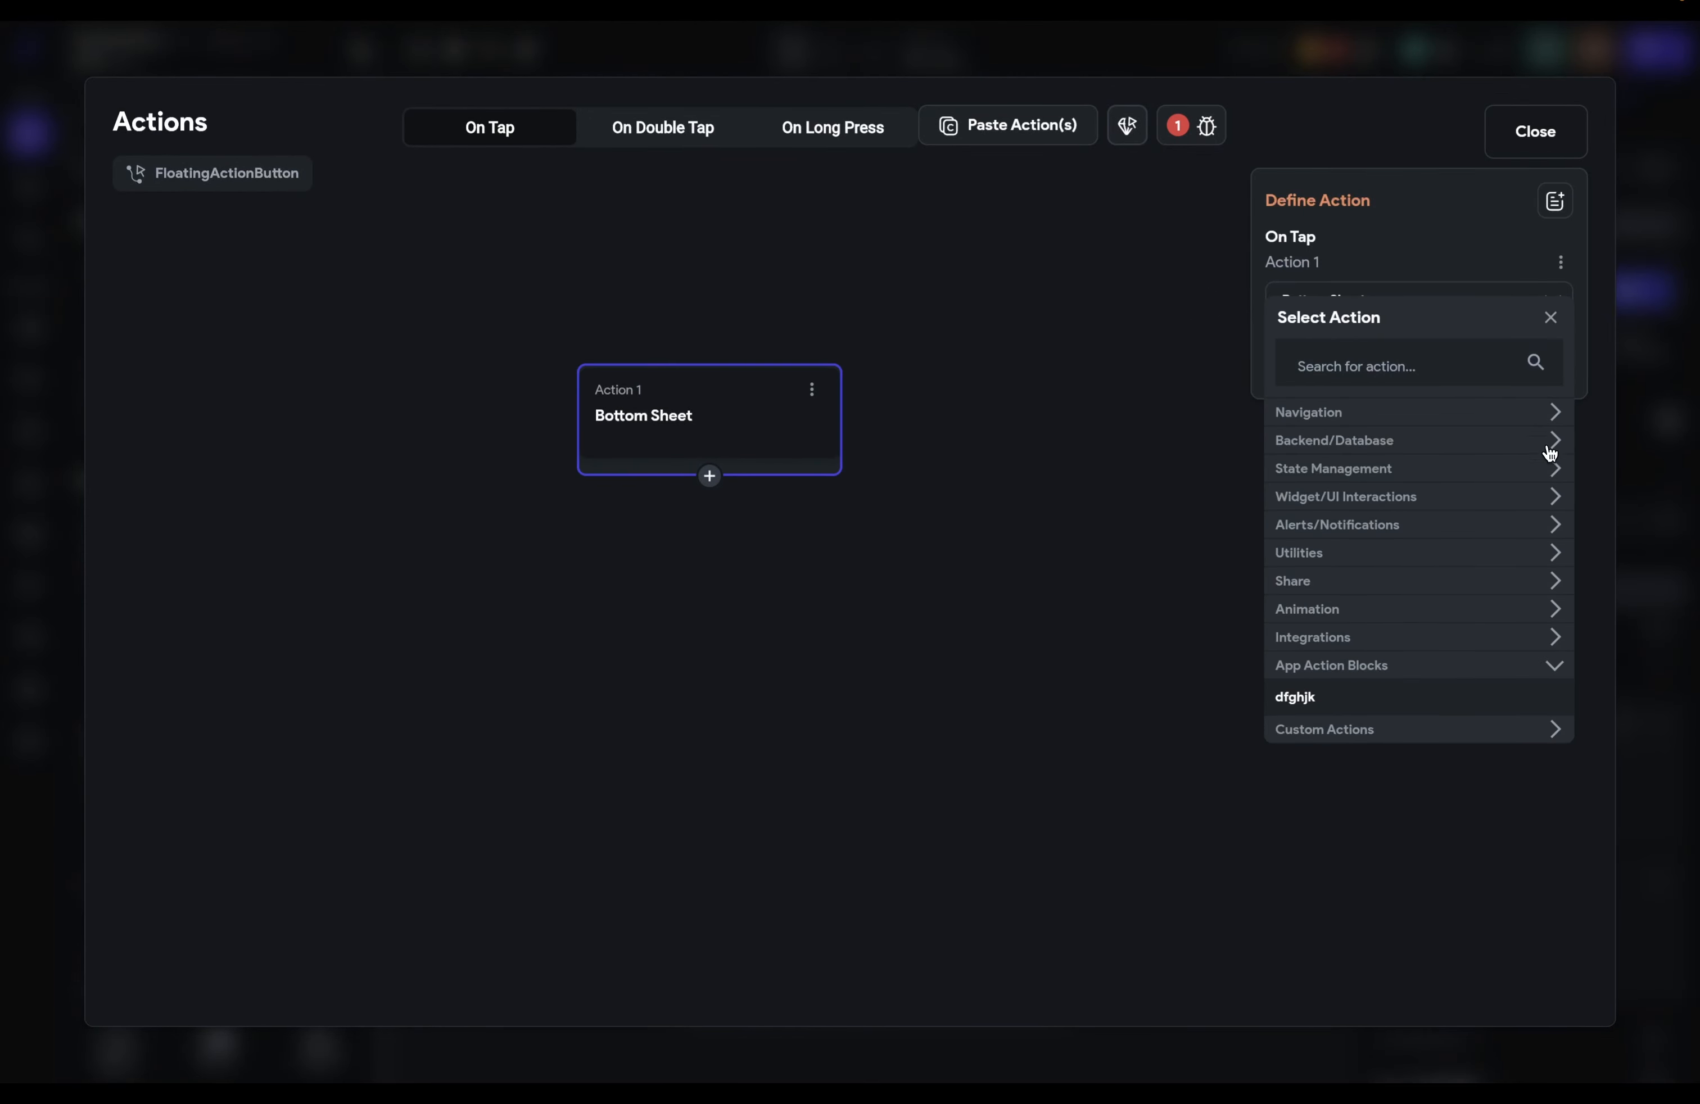
{"action": "left_click", "coordinate": [1554, 669]}
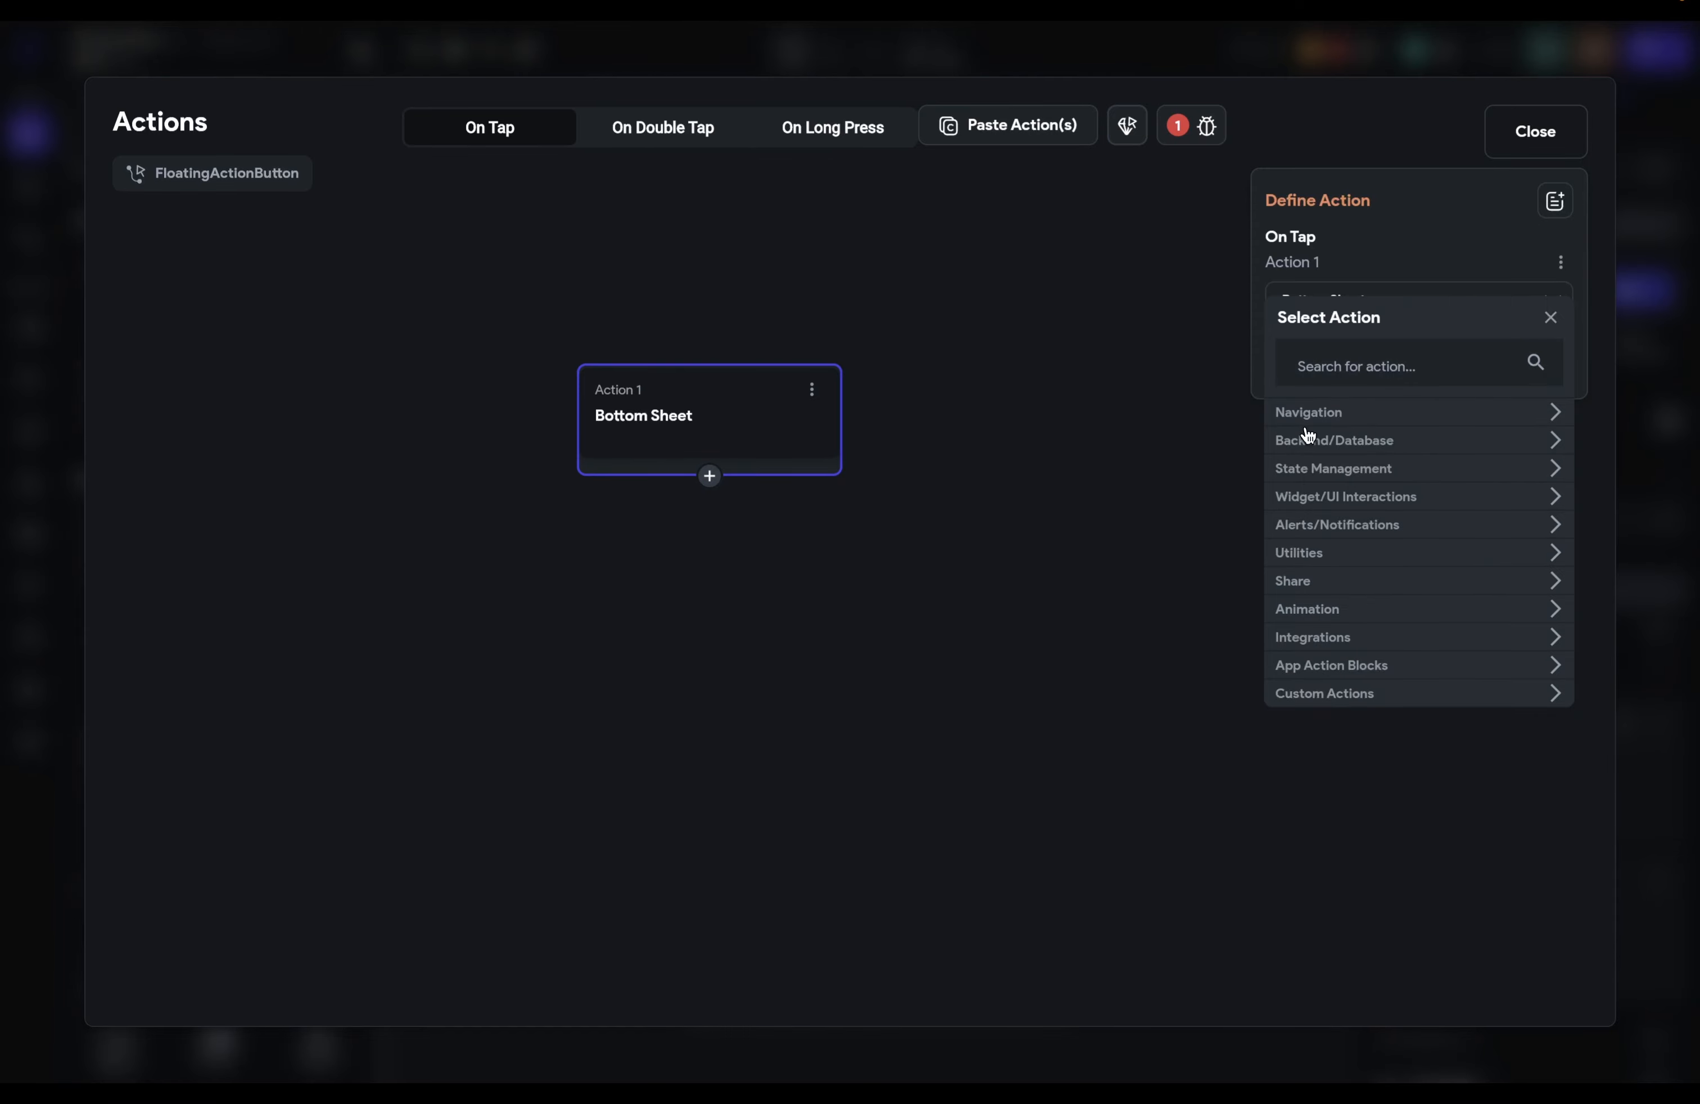
{"action": "left_click", "coordinate": [1556, 413]}
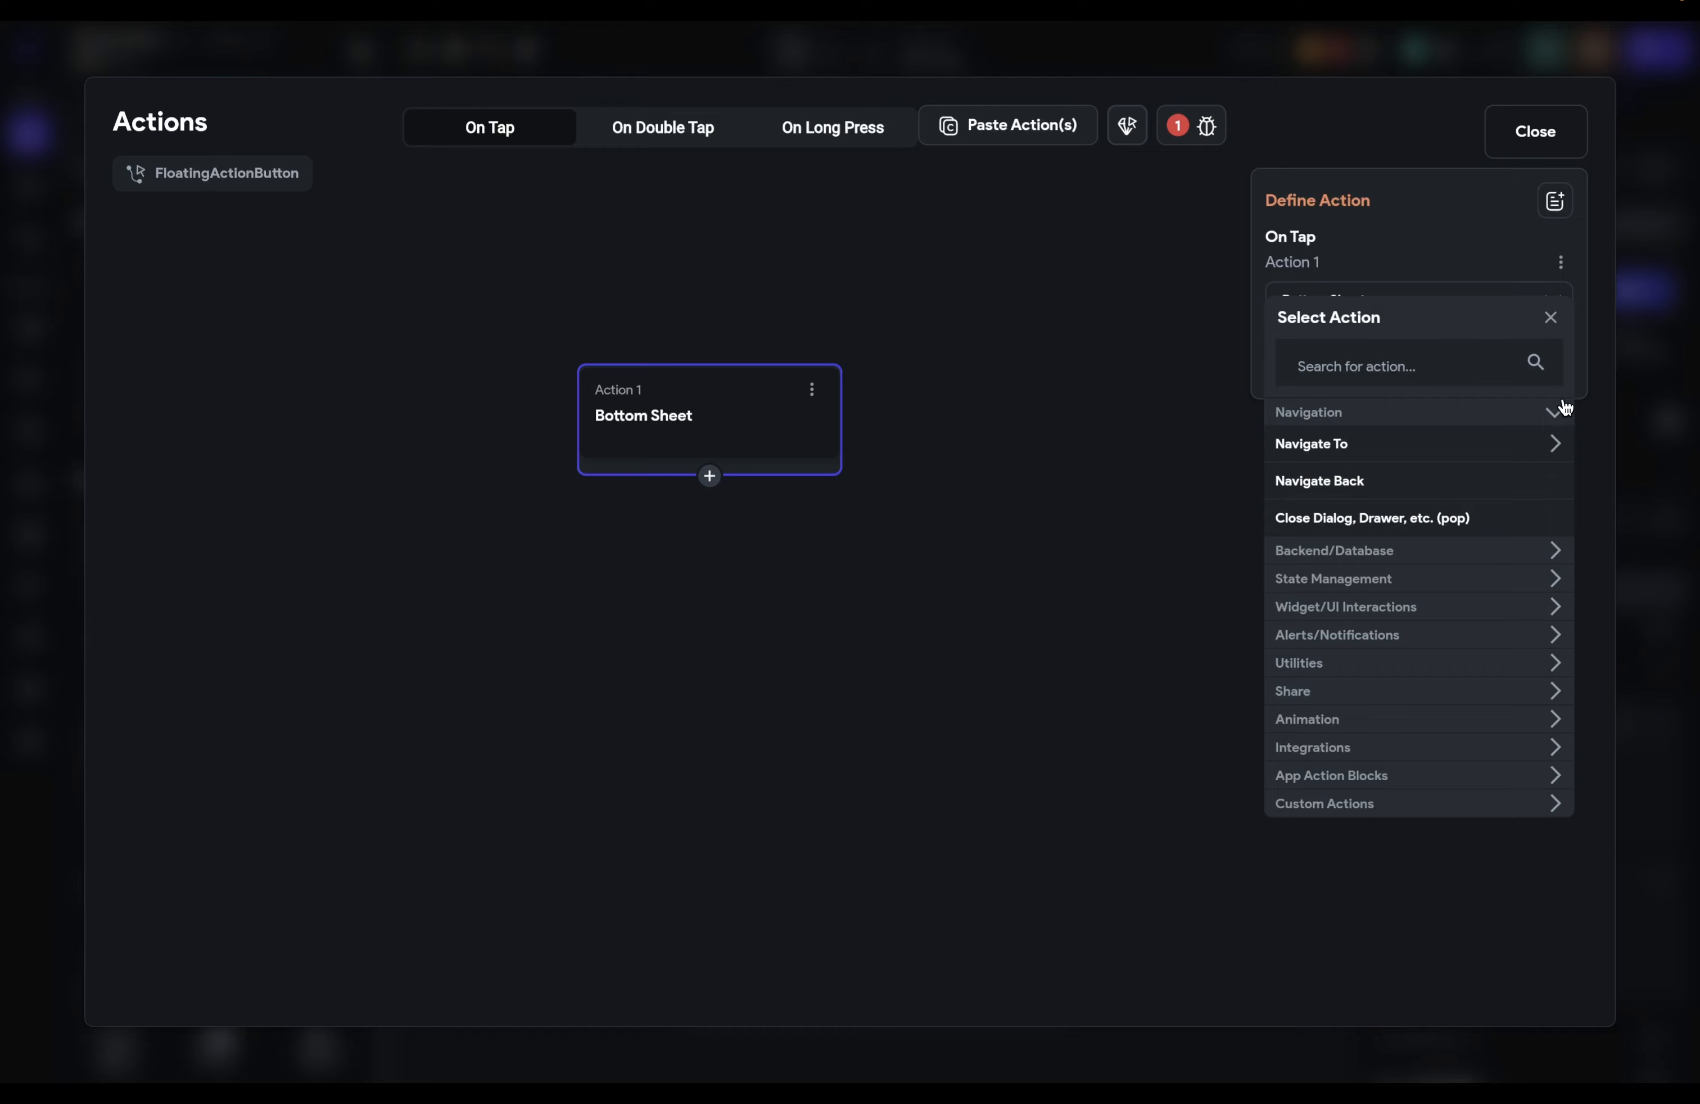
{"action": "left_click", "coordinate": [1560, 414]}
{"action": "left_click", "coordinate": [1556, 438]}
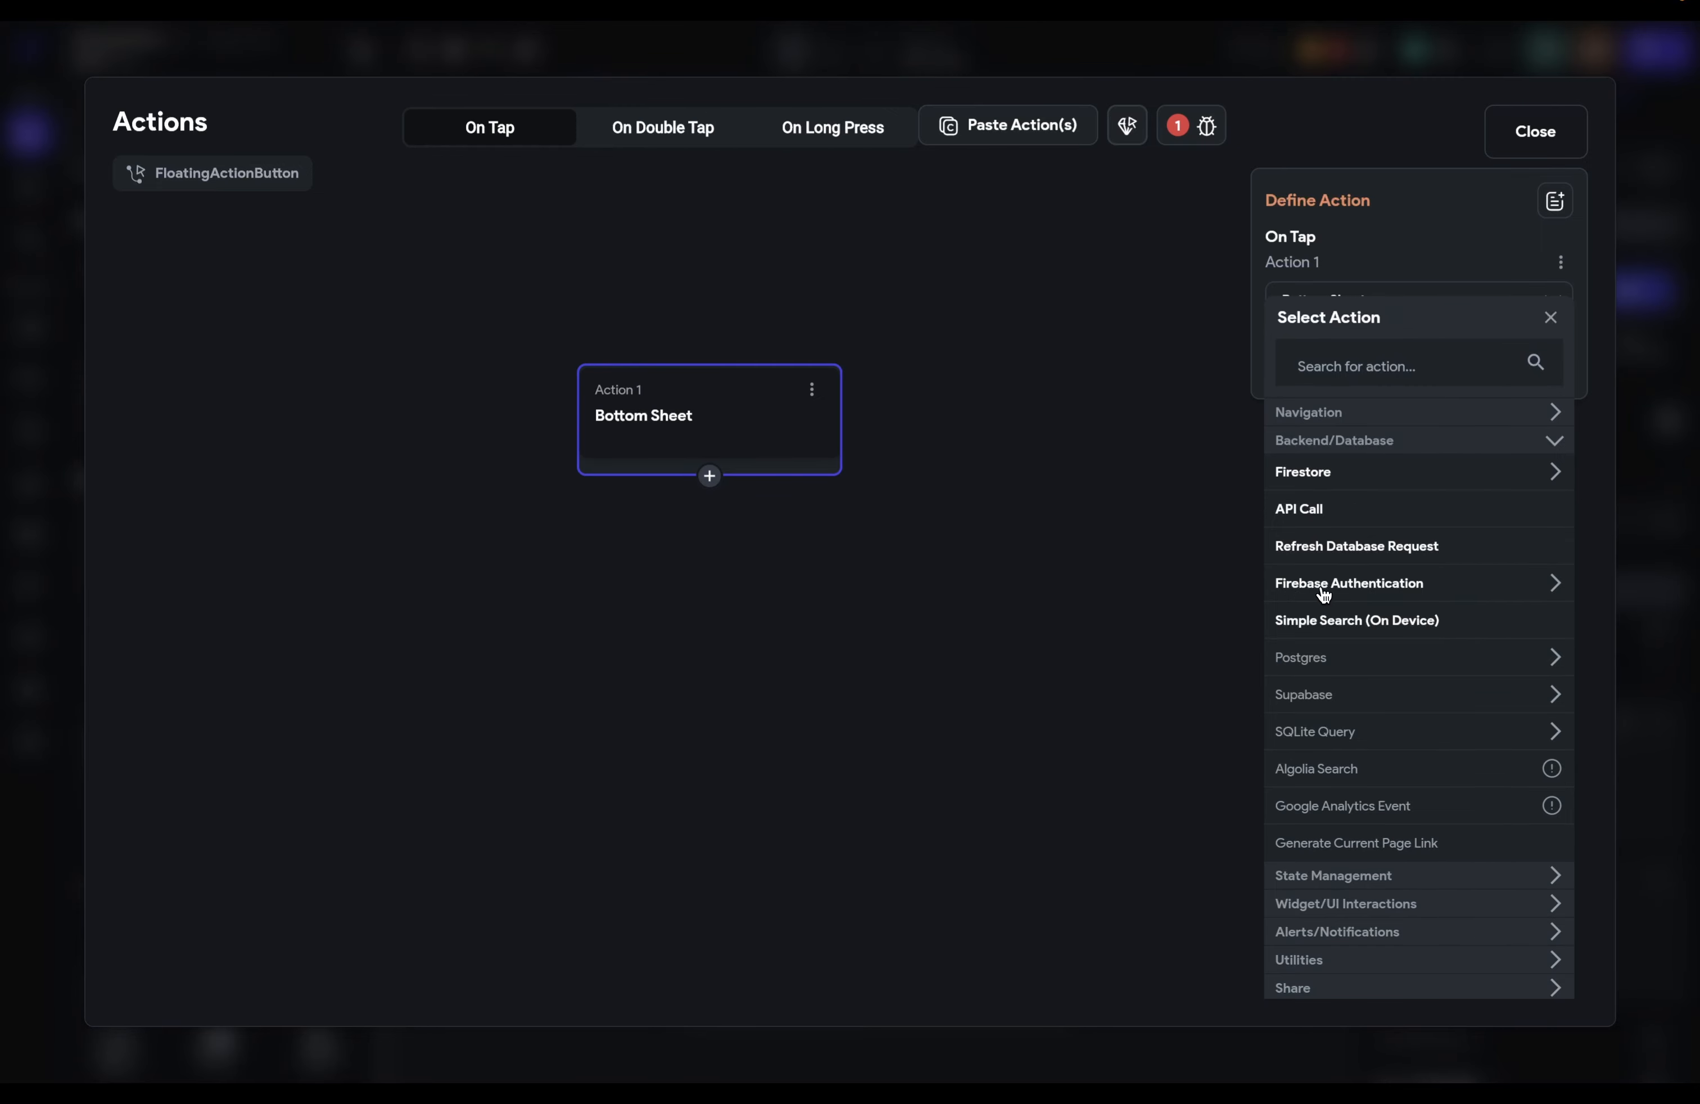
{"action": "left_click", "coordinate": [1553, 440]}
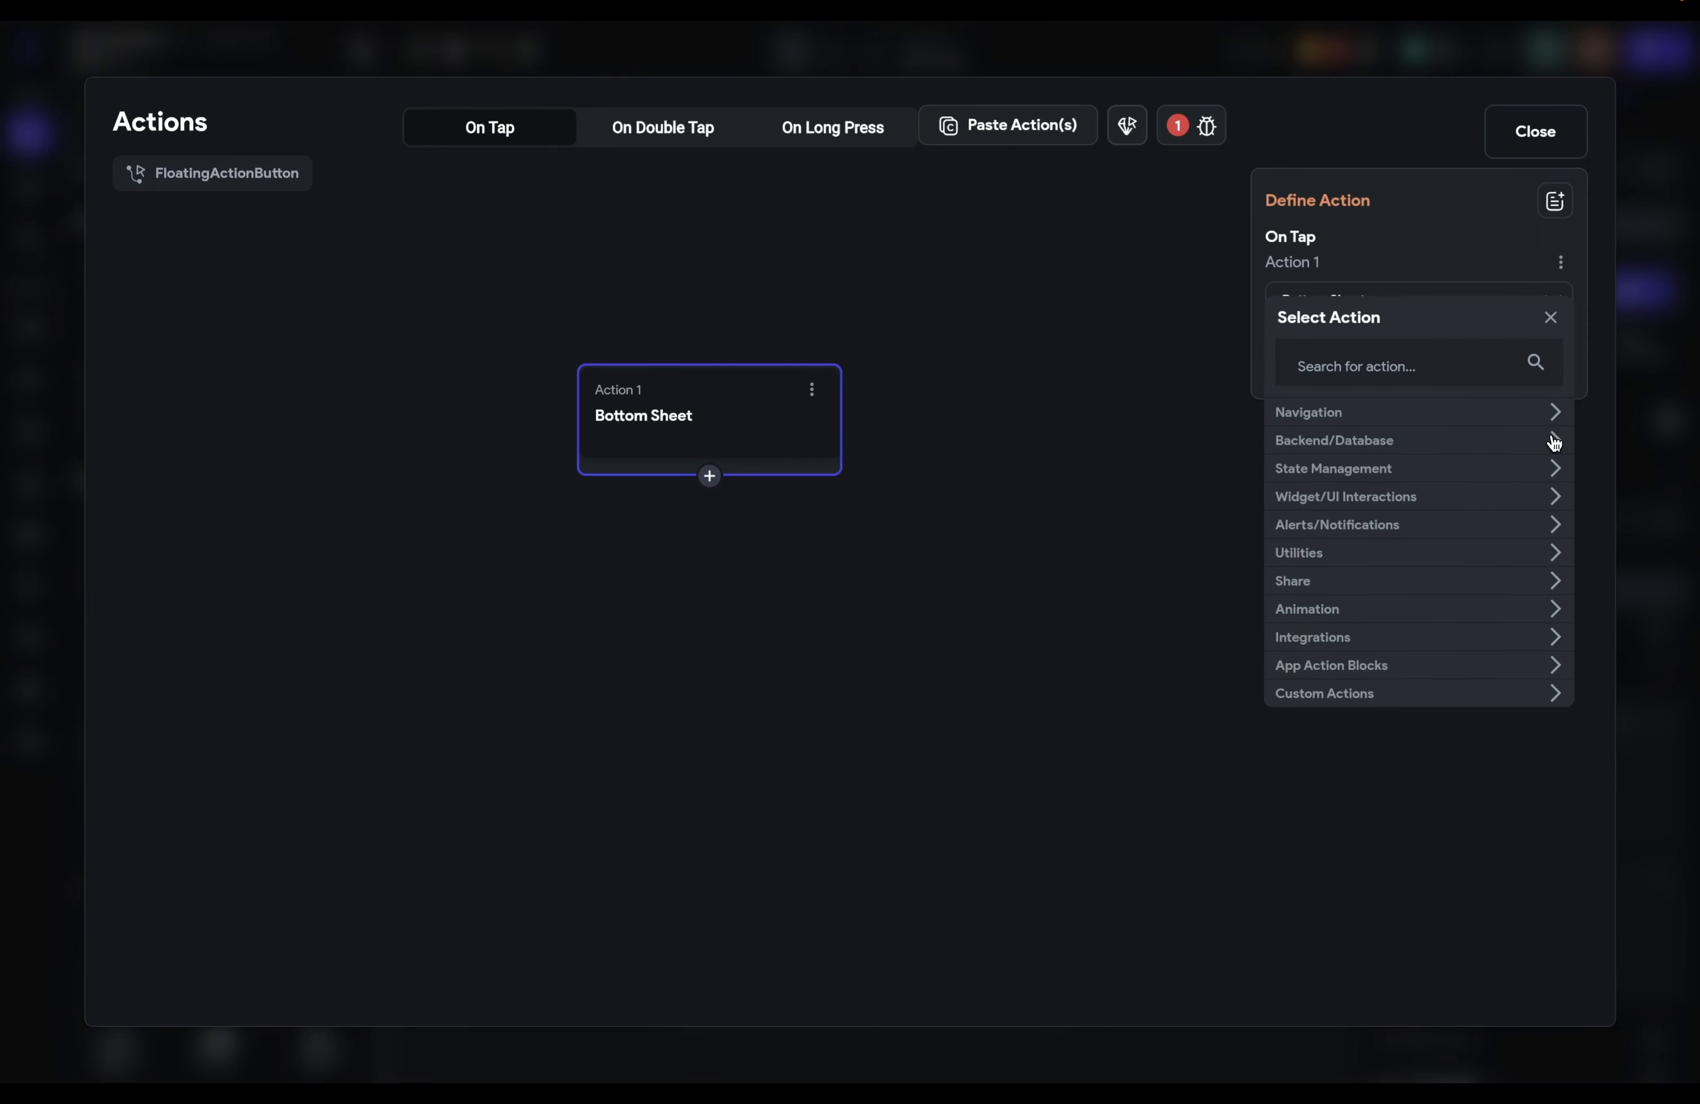
{"action": "left_click", "coordinate": [1442, 477]}
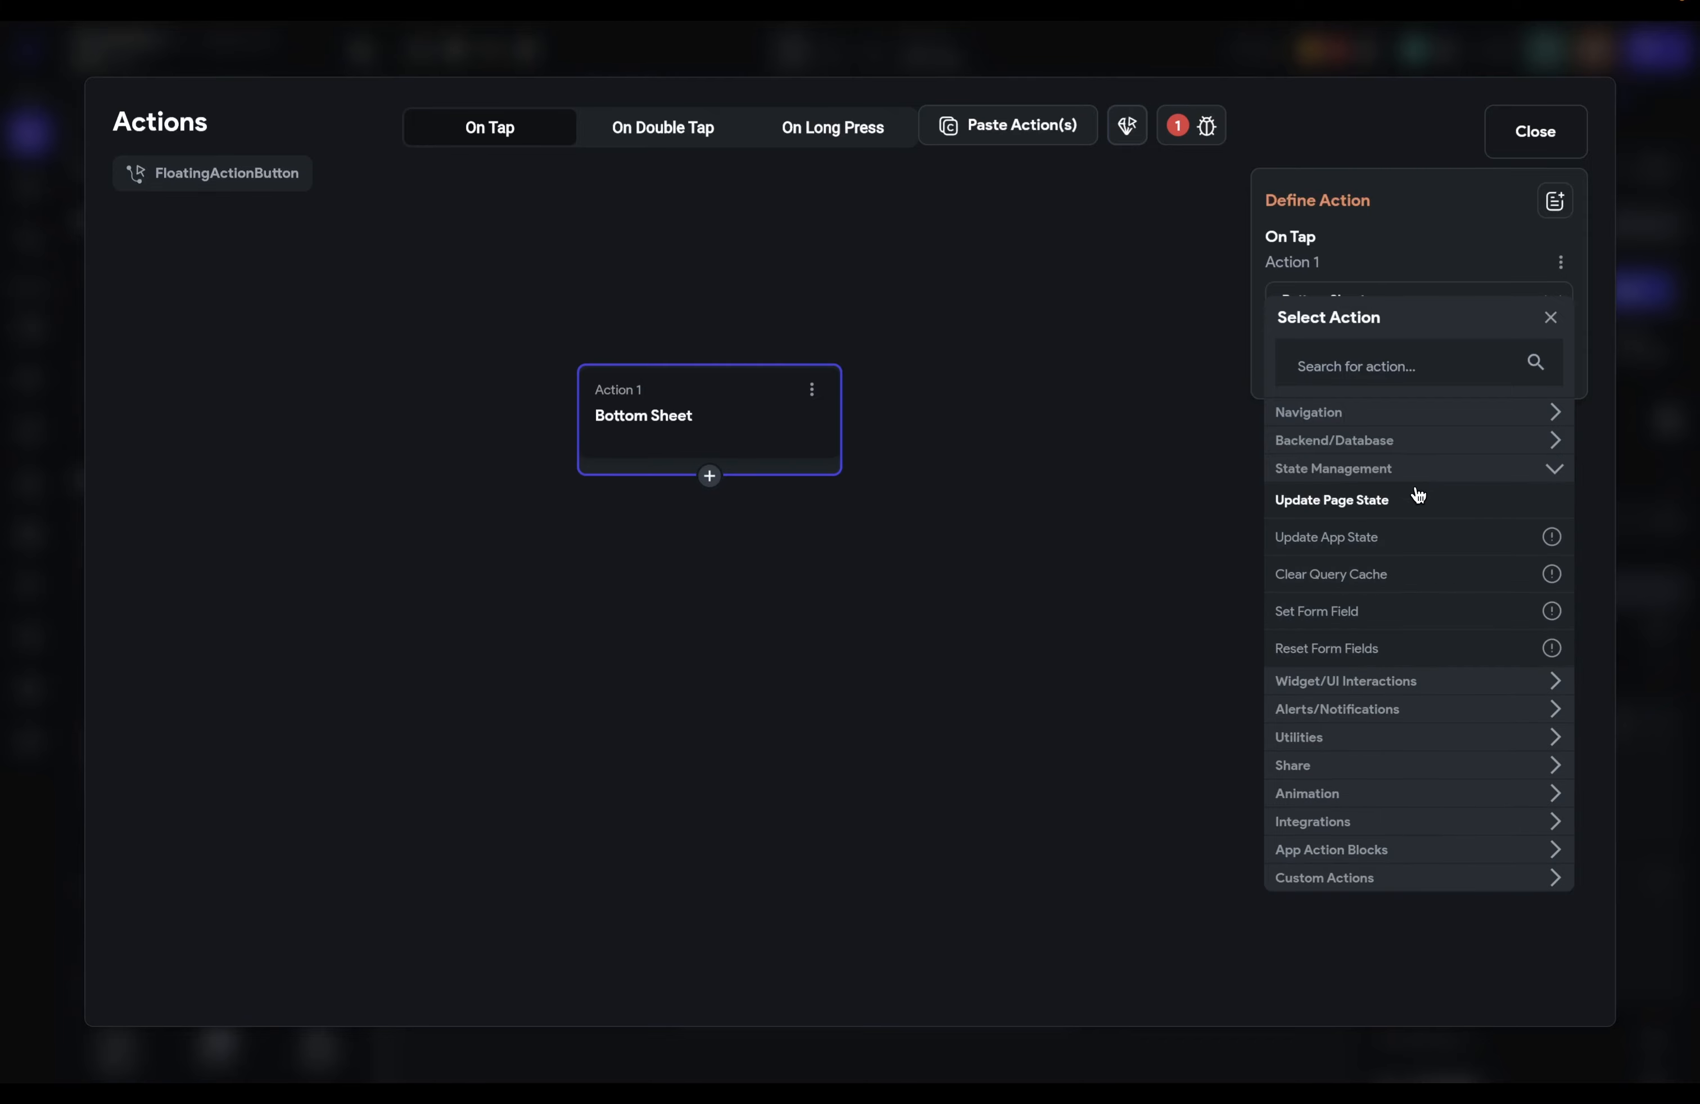
{"action": "left_click", "coordinate": [1556, 473]}
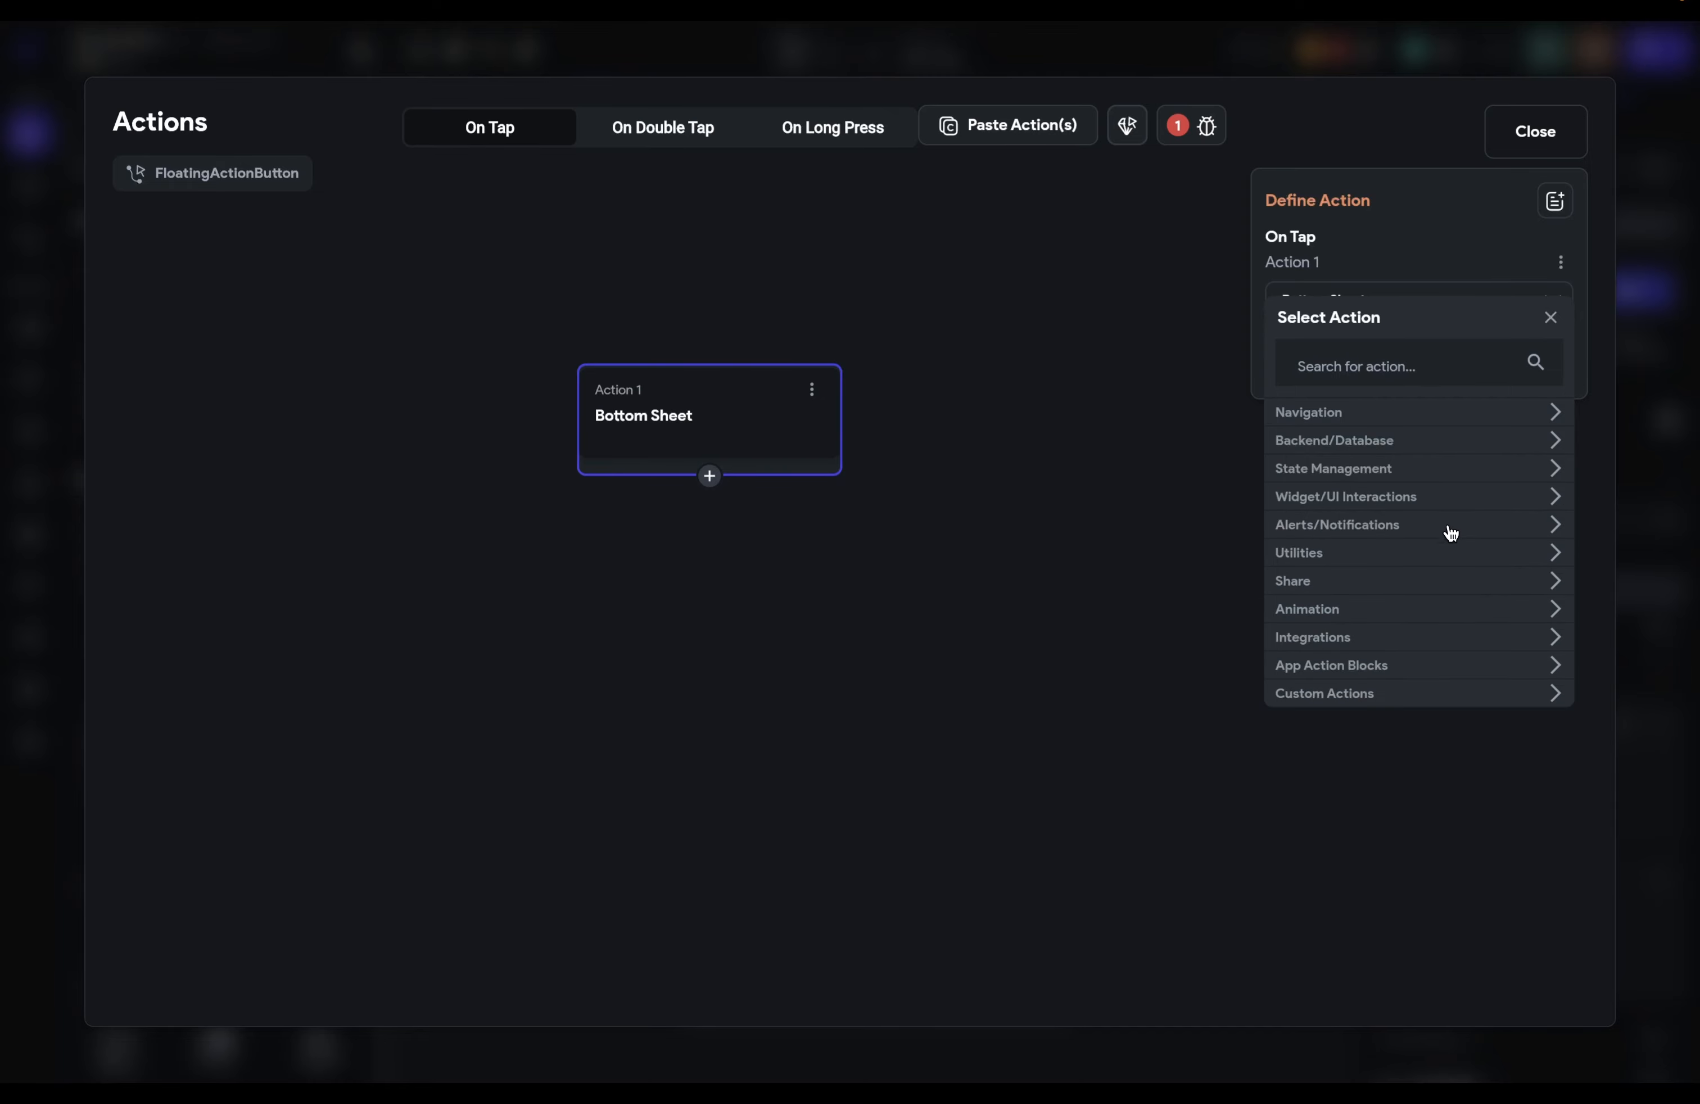
{"action": "left_click", "coordinate": [1331, 506]}
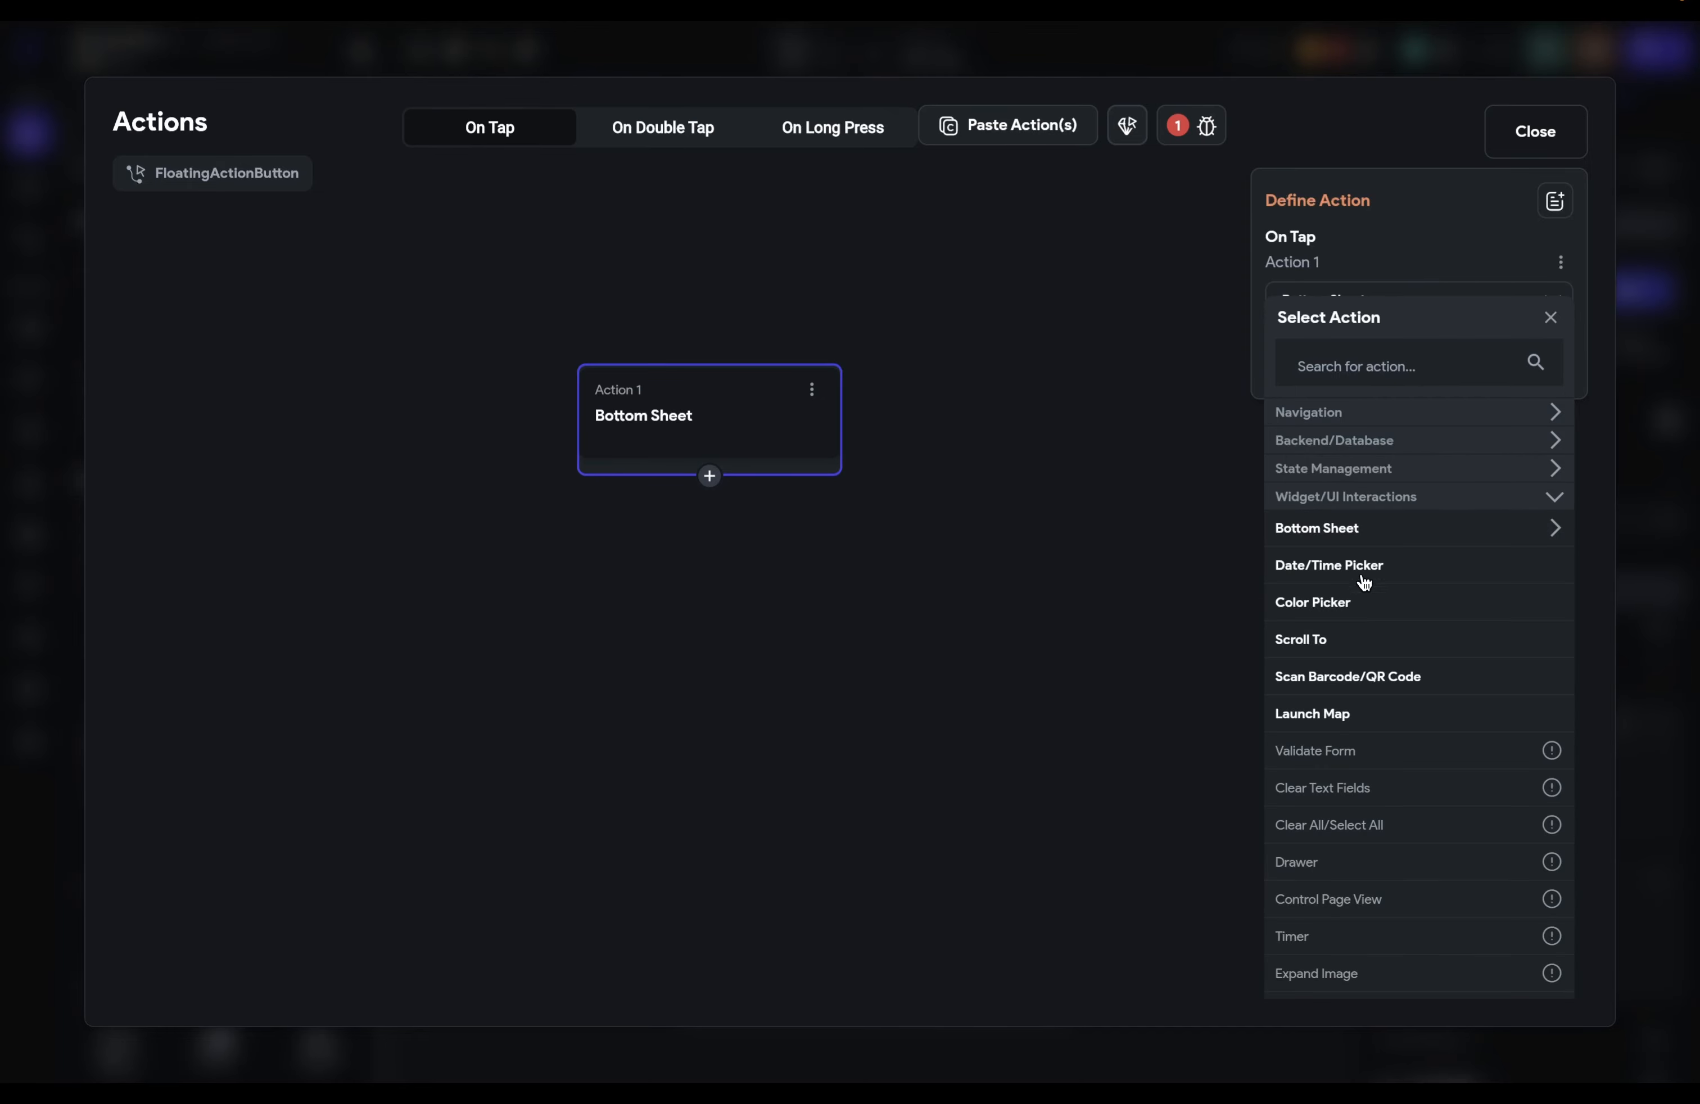
{"action": "scroll", "coordinate": [1366, 580], "scroll_direction": "down", "scroll_amount": 2}
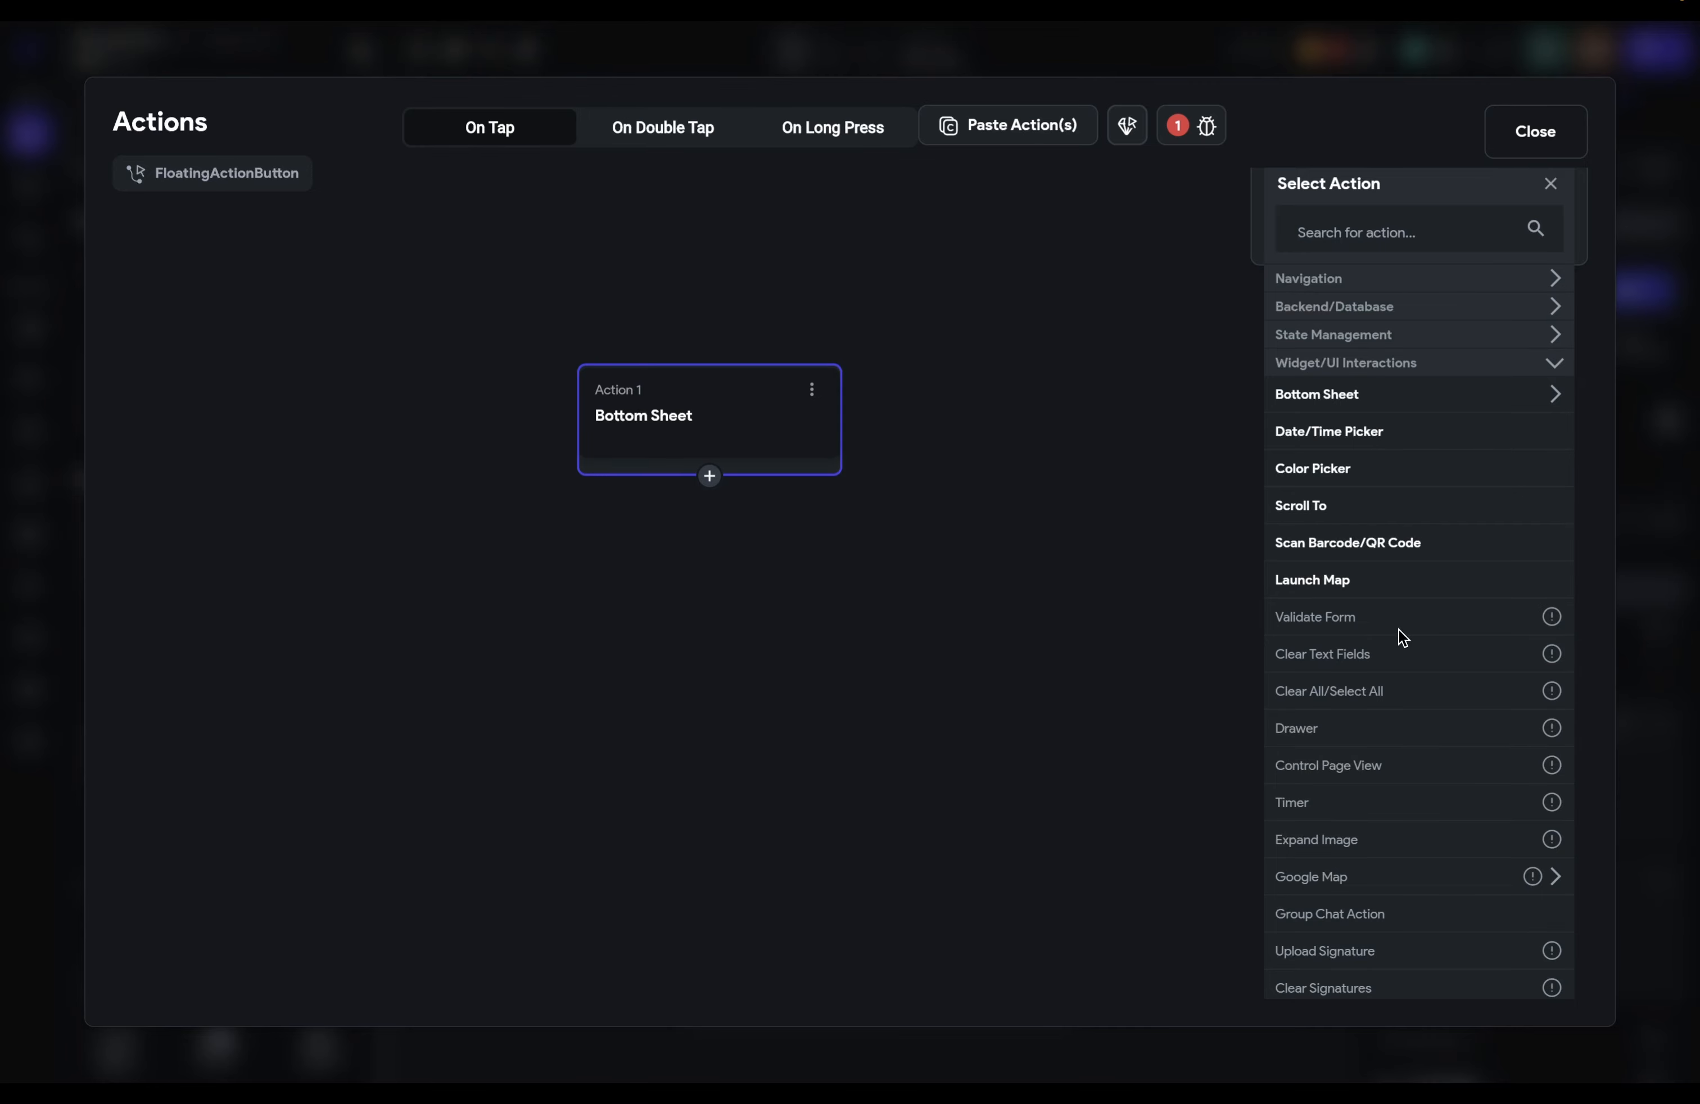
{"action": "scroll", "coordinate": [1402, 636], "scroll_direction": "down", "scroll_amount": 1}
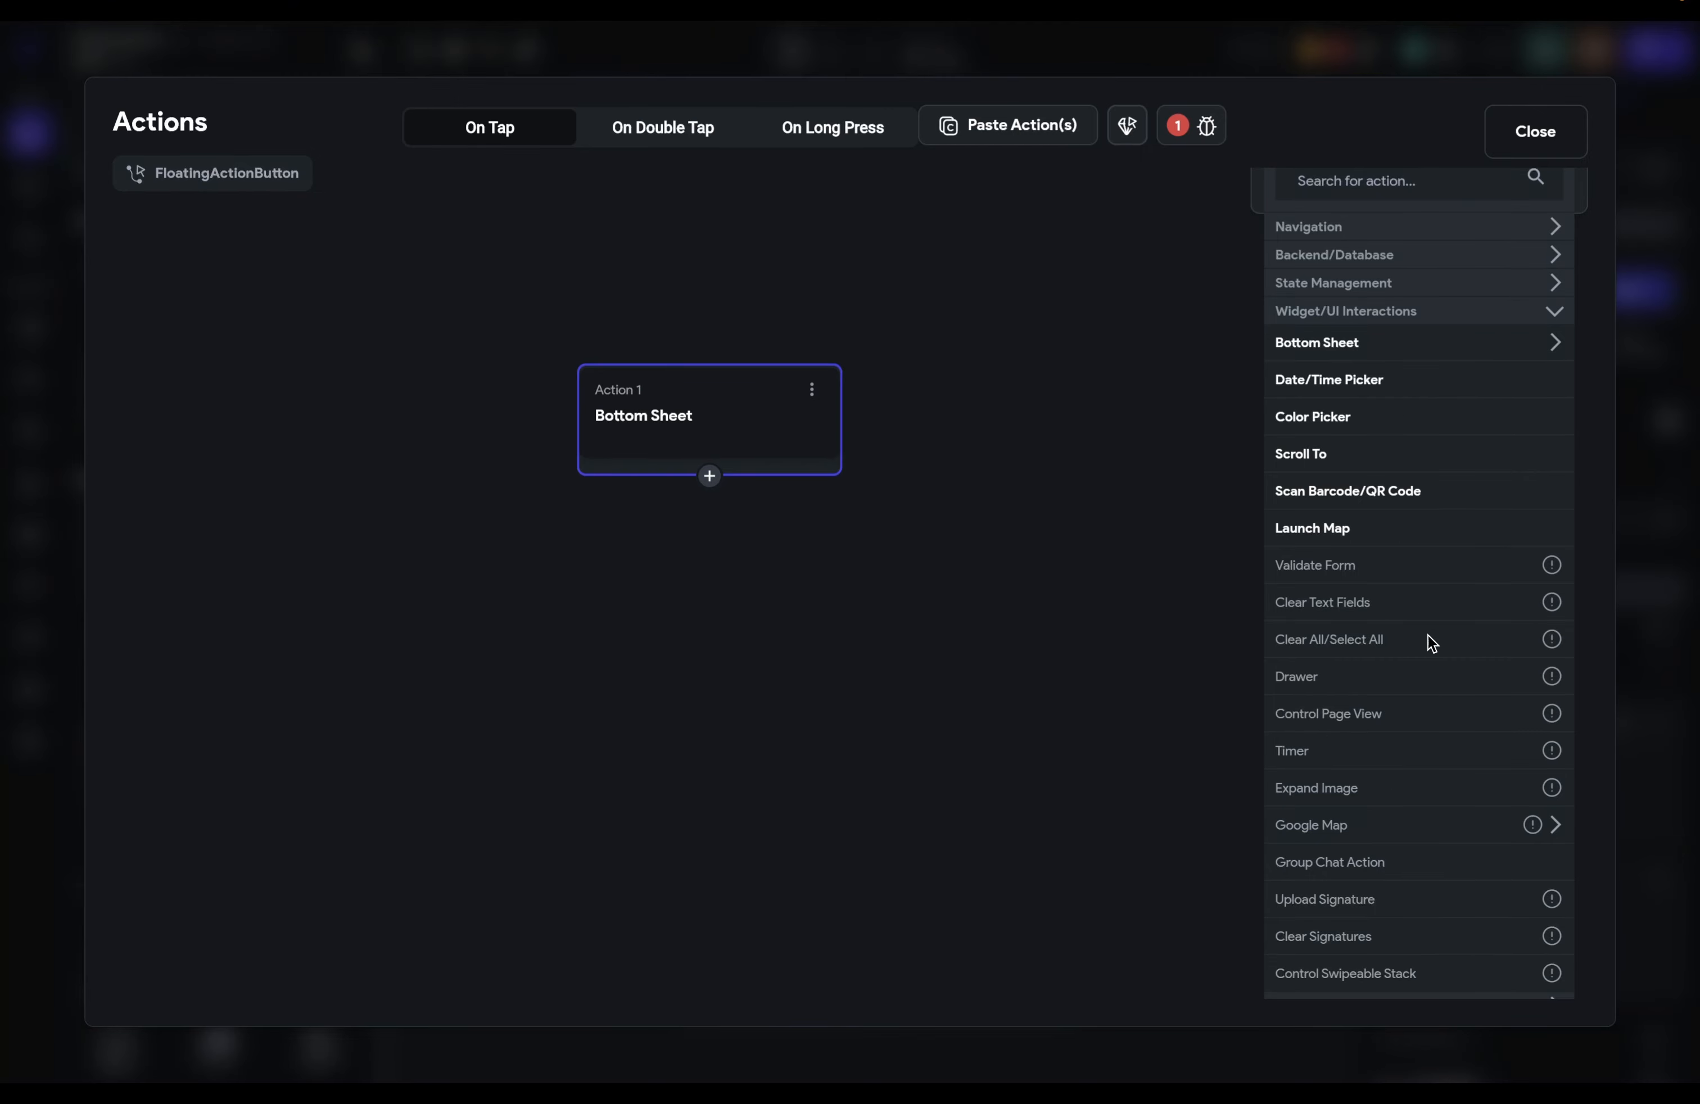
Step: Browse the Alerts/Notifications and Utilities action categories in the action chooser
{"action": "left_click", "coordinate": [1453, 320]}
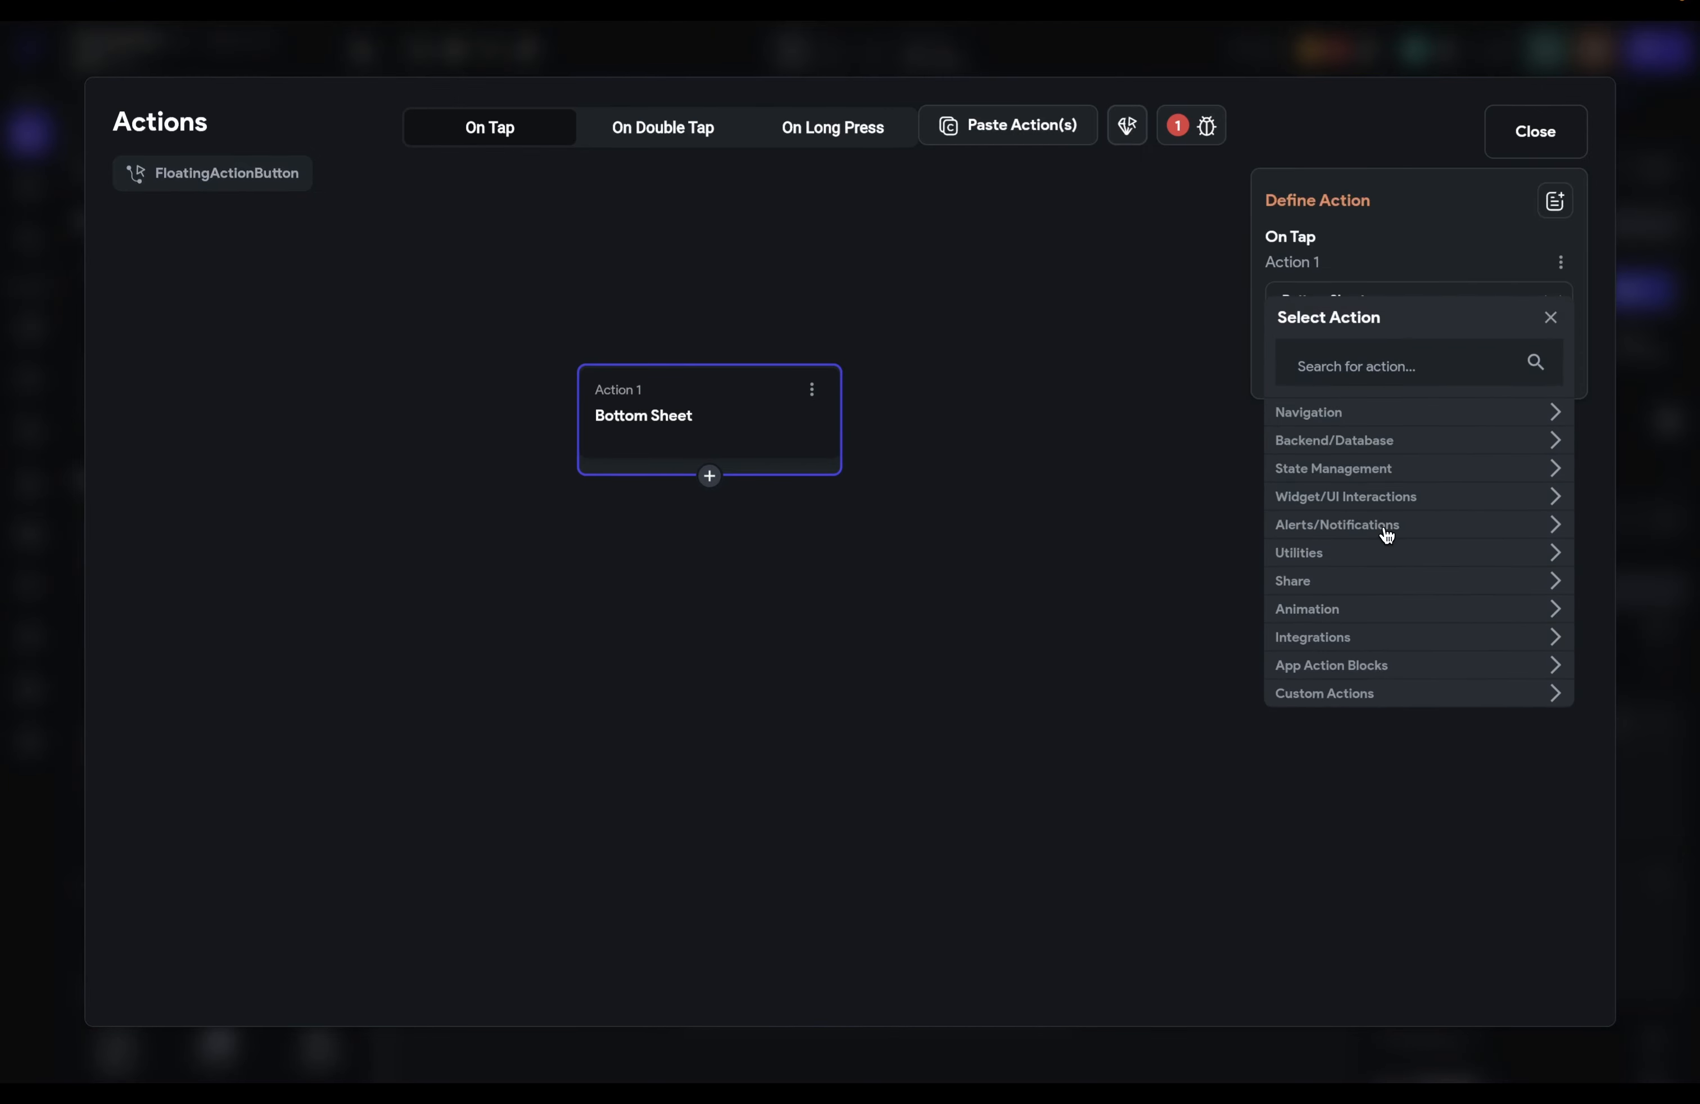
{"action": "left_click", "coordinate": [1389, 531]}
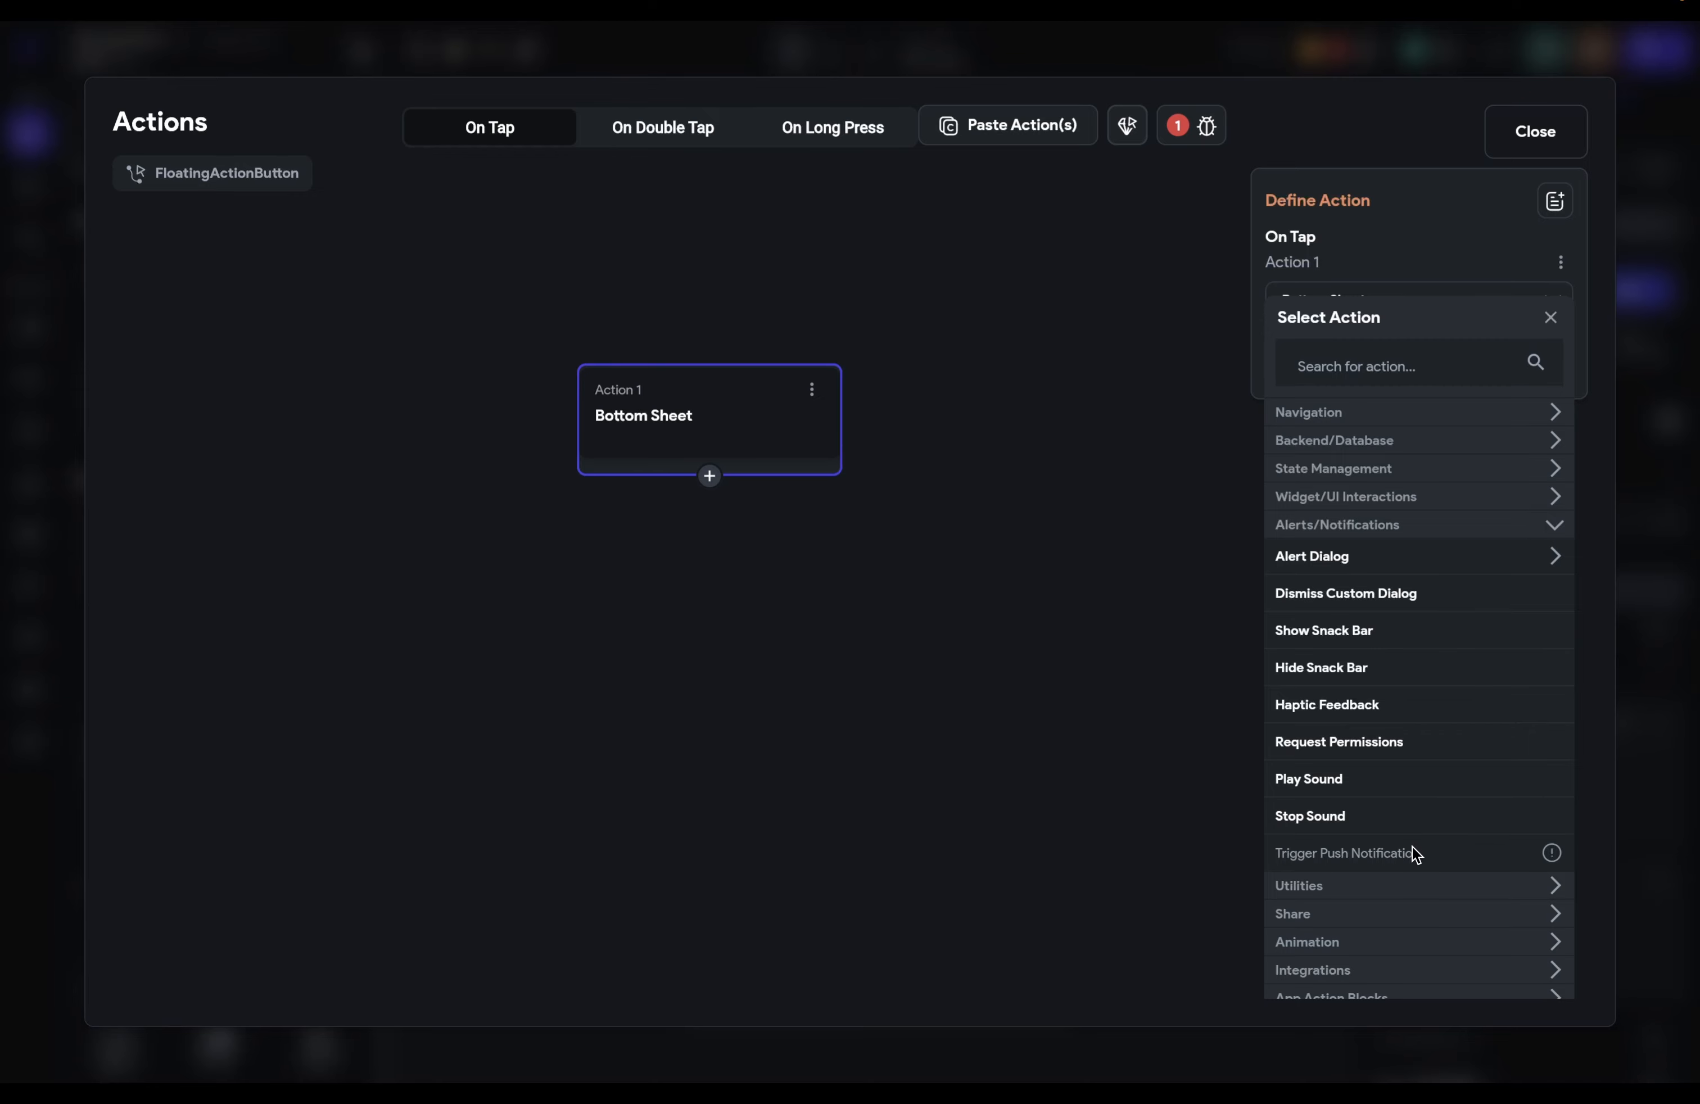
{"action": "left_click", "coordinate": [1358, 524]}
{"action": "left_click", "coordinate": [1358, 552]}
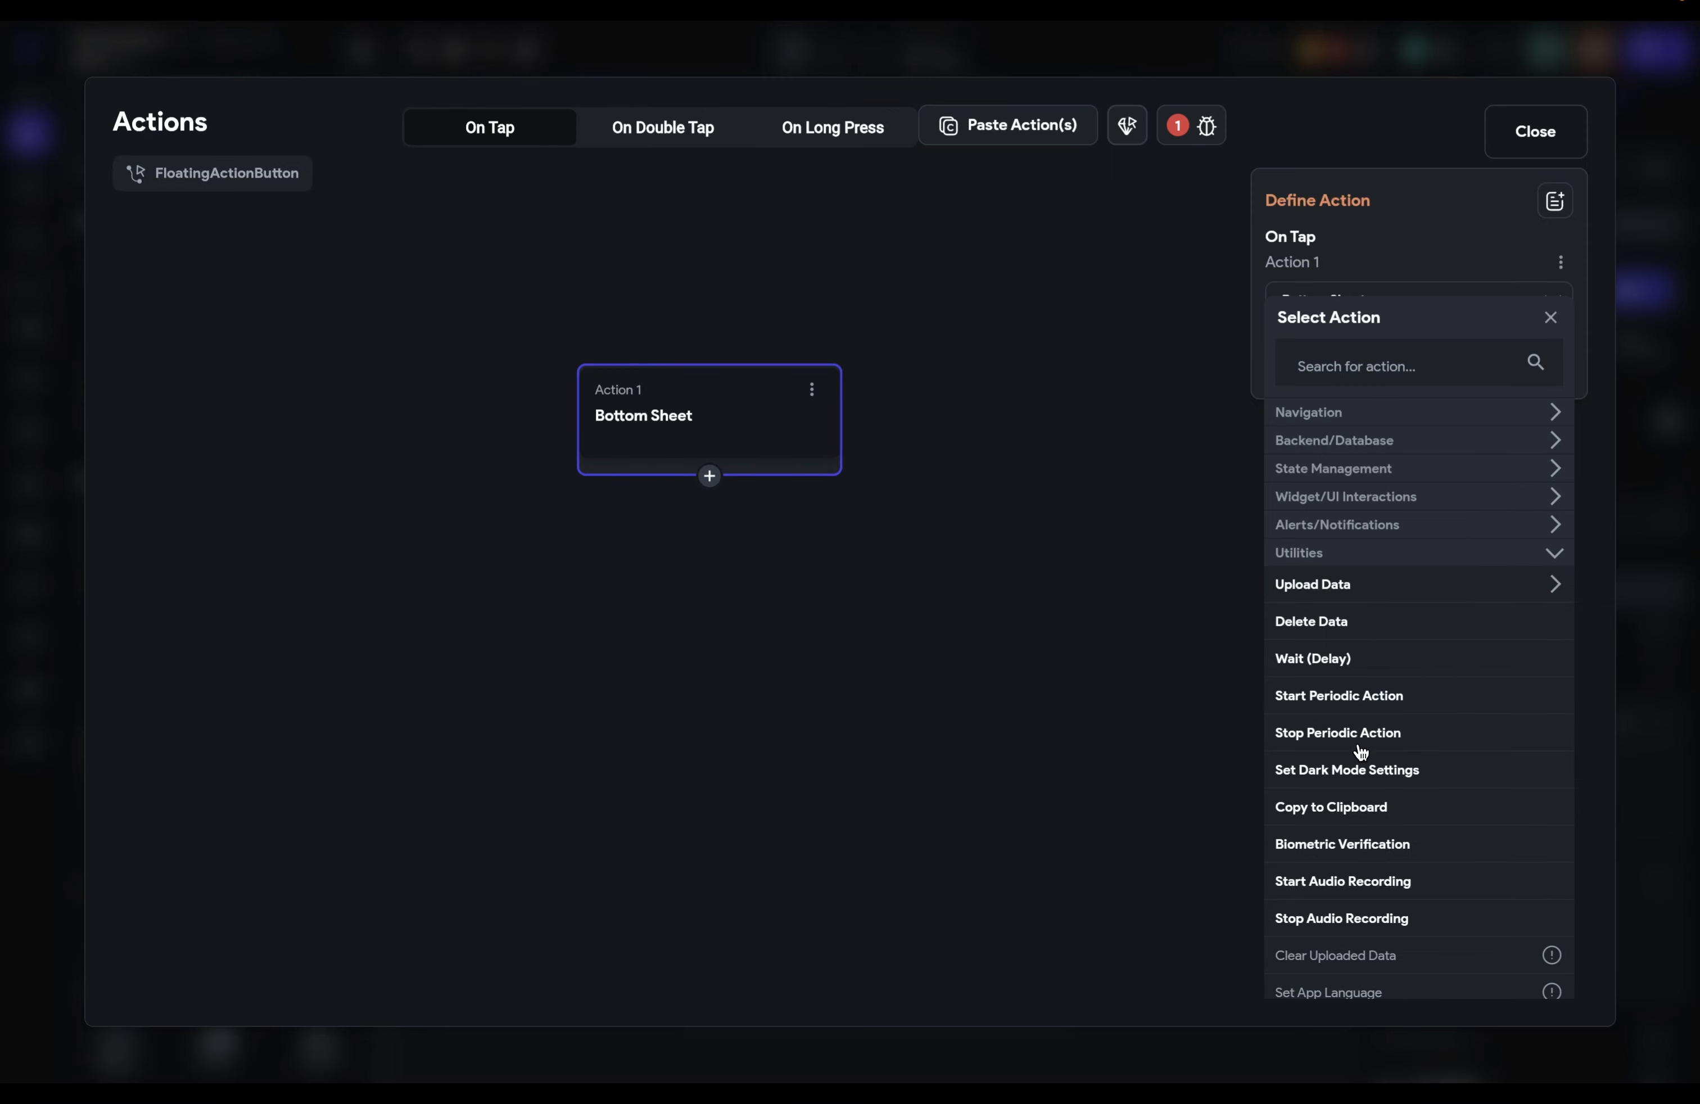
{"action": "scroll", "coordinate": [1359, 749], "scroll_direction": "down", "scroll_amount": 2}
{"action": "scroll", "coordinate": [1359, 750], "scroll_direction": "down", "scroll_amount": 1}
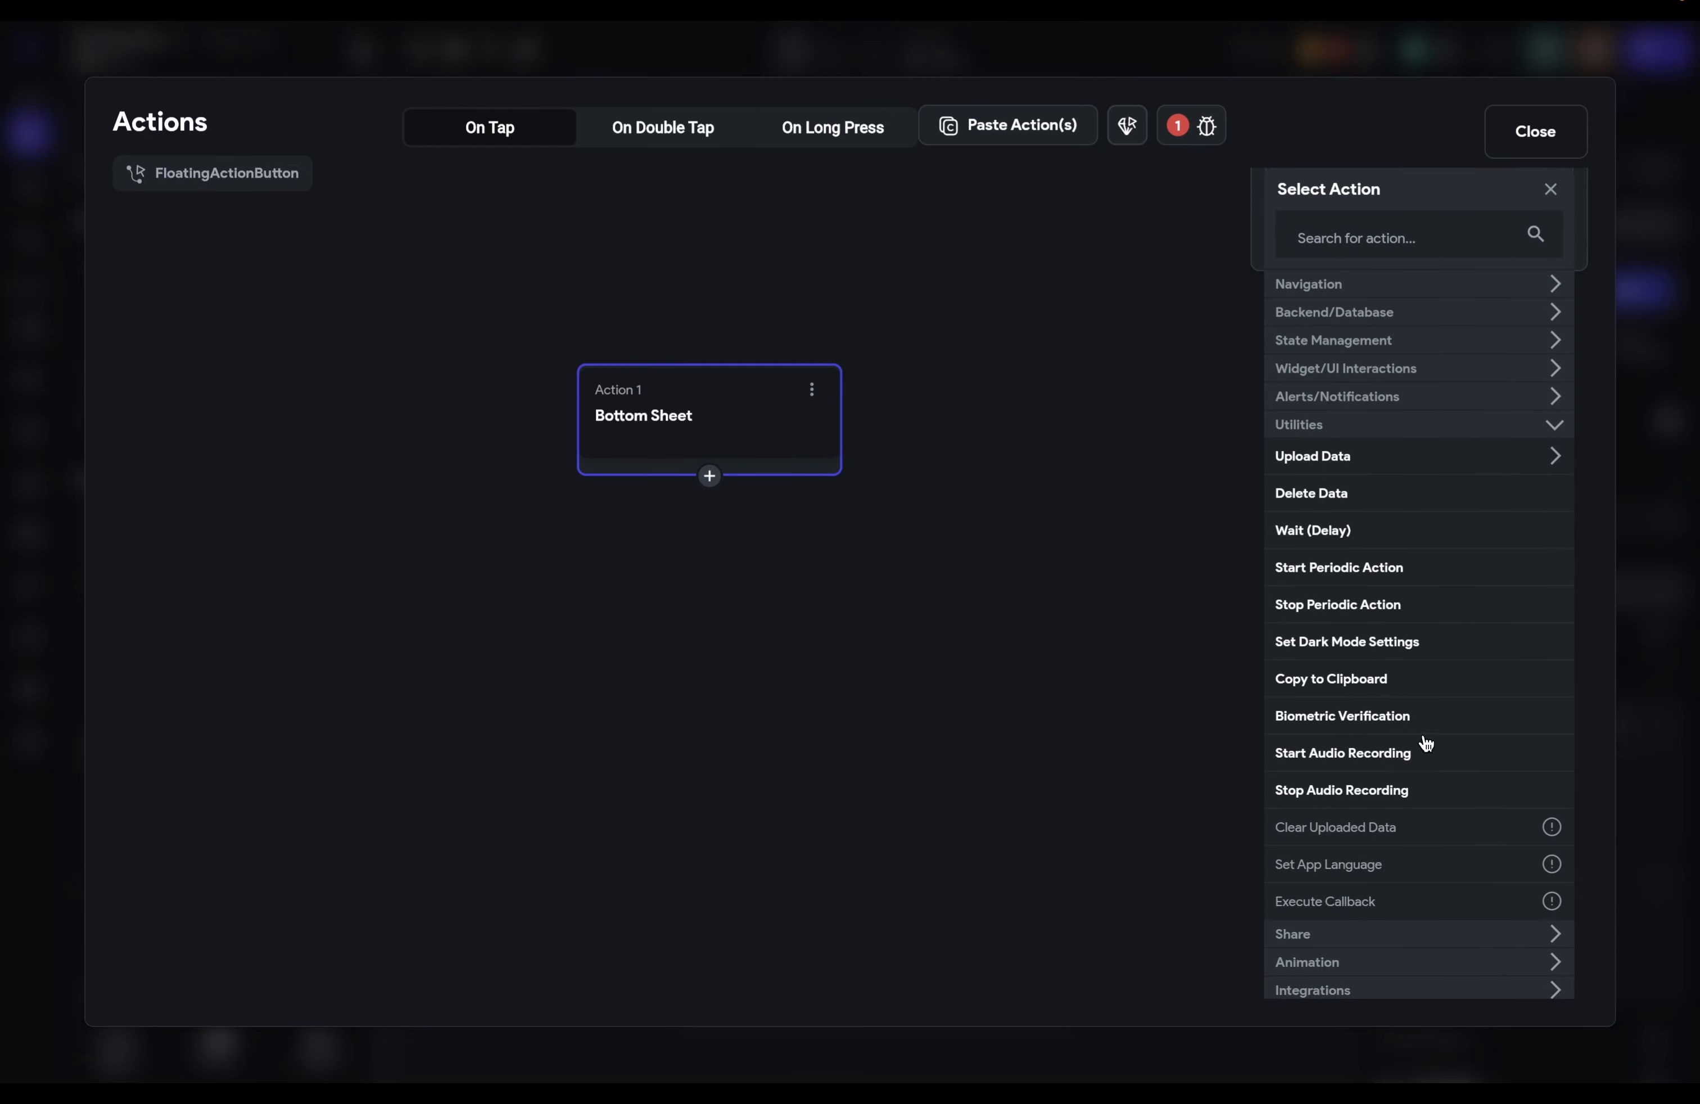
Step: Browse the Animation, Integrations, App Action Blocks and Custom Actions groups, then show the Bottom Sheet action's options
{"action": "left_click", "coordinate": [1351, 427]}
{"action": "left_click", "coordinate": [1367, 611]}
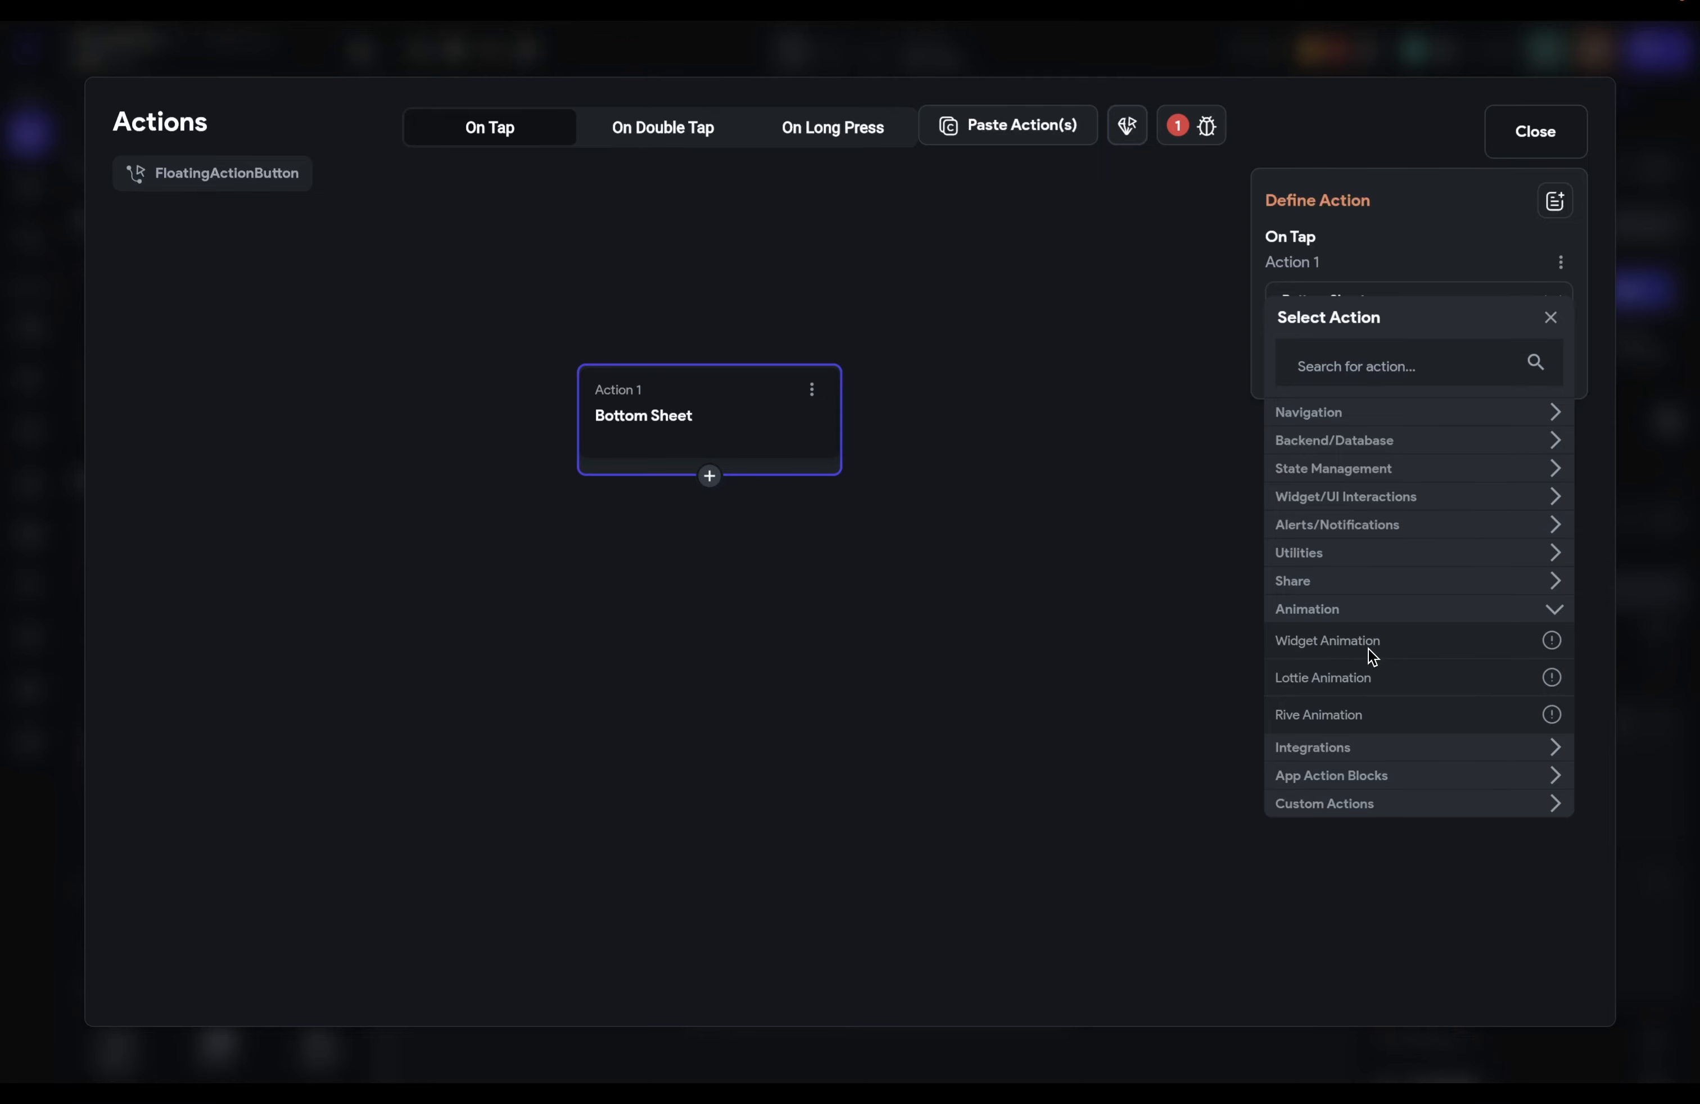
{"action": "left_click", "coordinate": [1317, 611]}
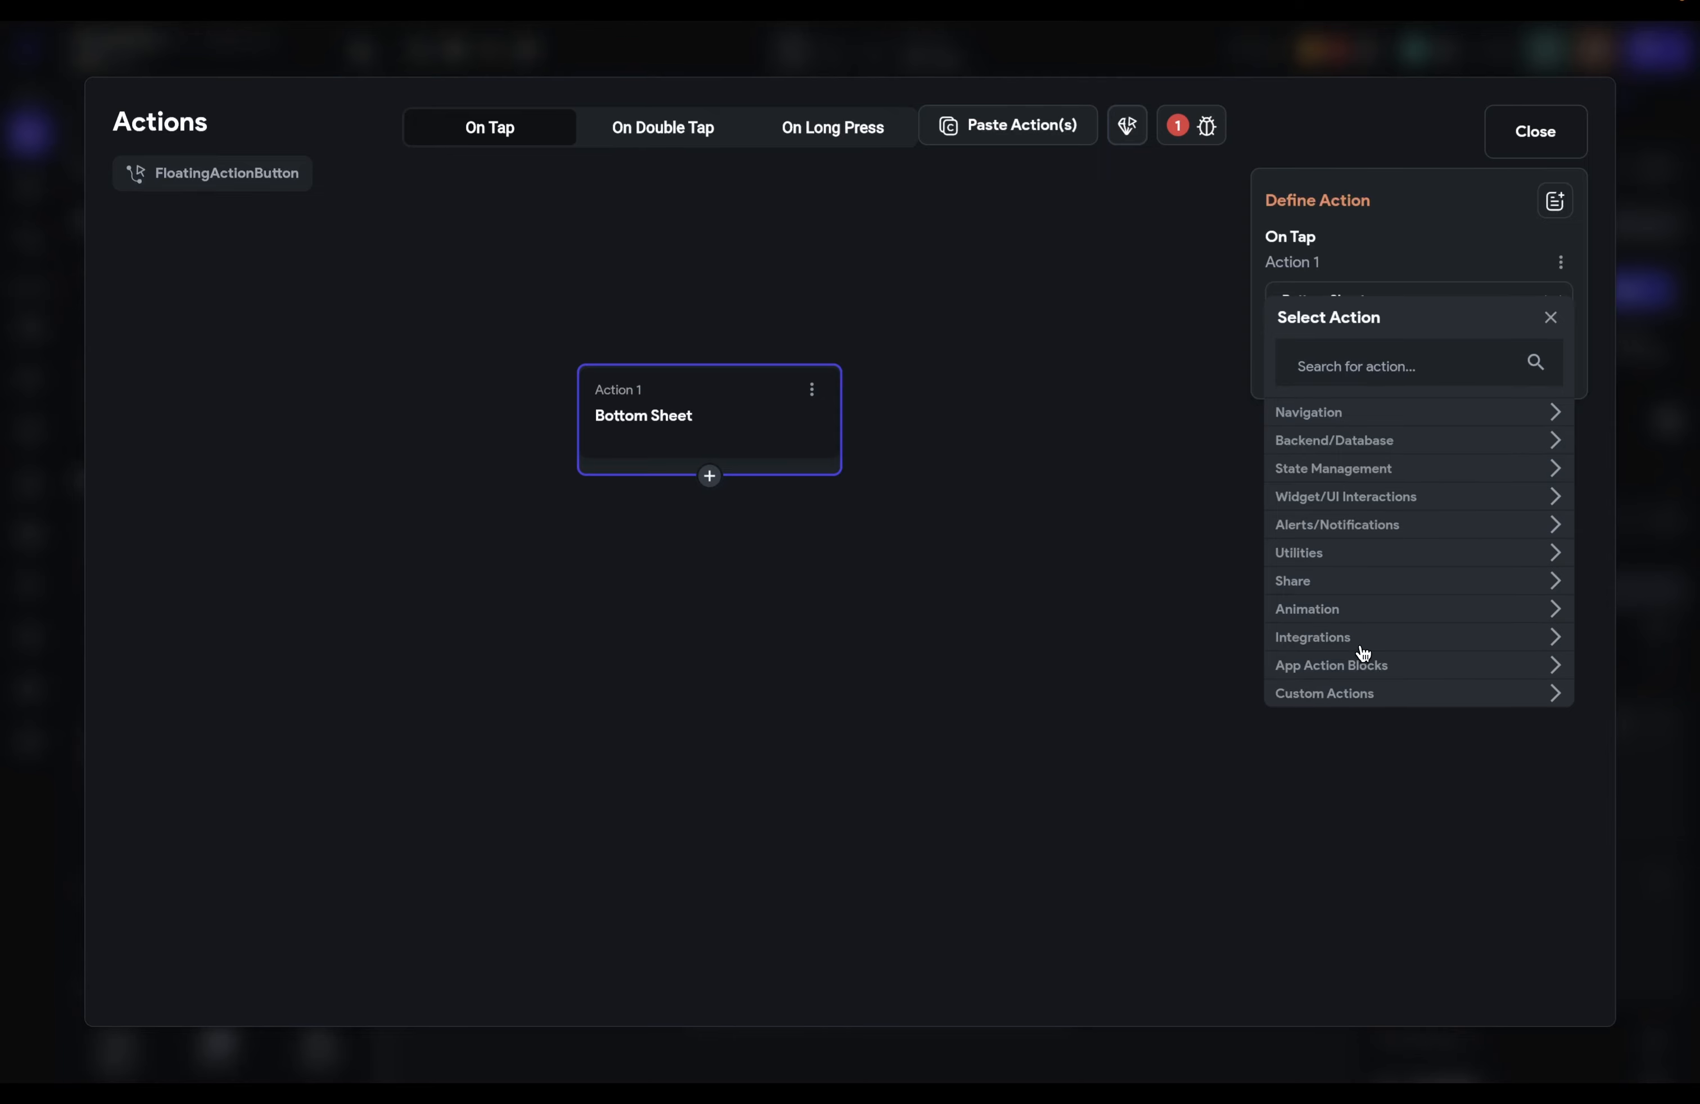
{"action": "left_click", "coordinate": [1358, 645]}
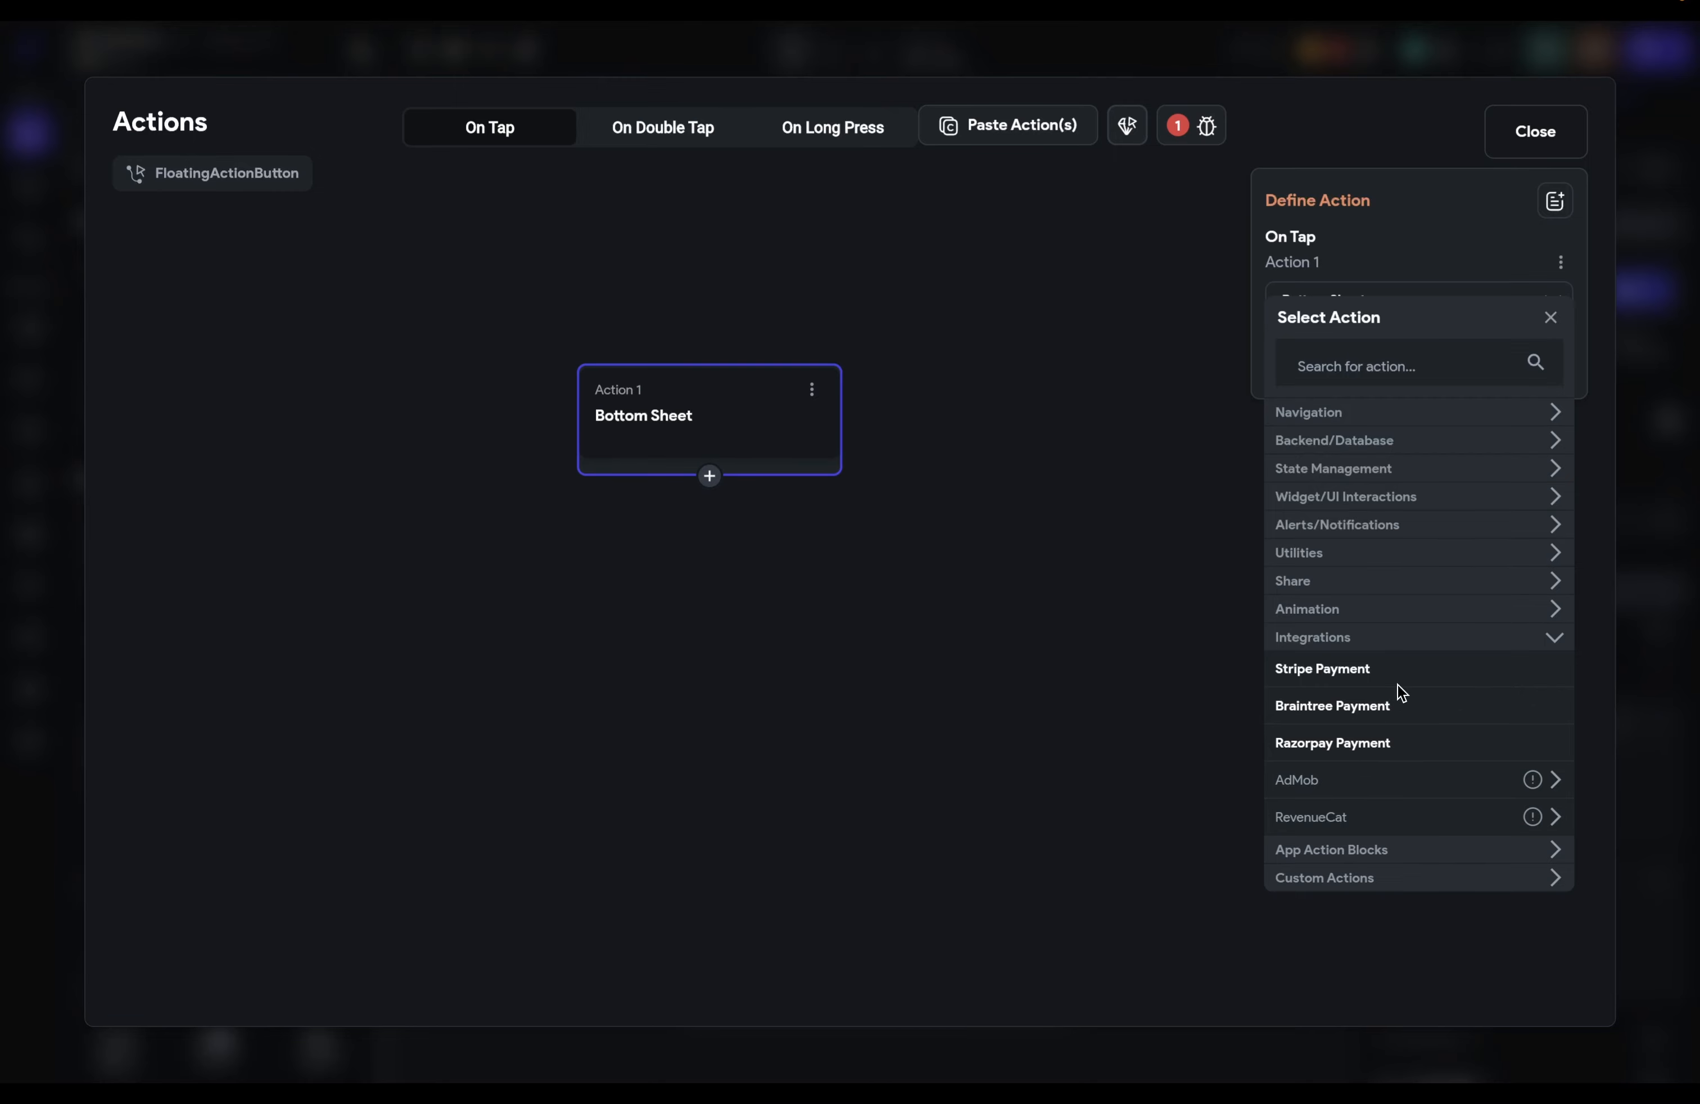
{"action": "left_click", "coordinate": [1380, 646]}
{"action": "left_click", "coordinate": [1426, 666]}
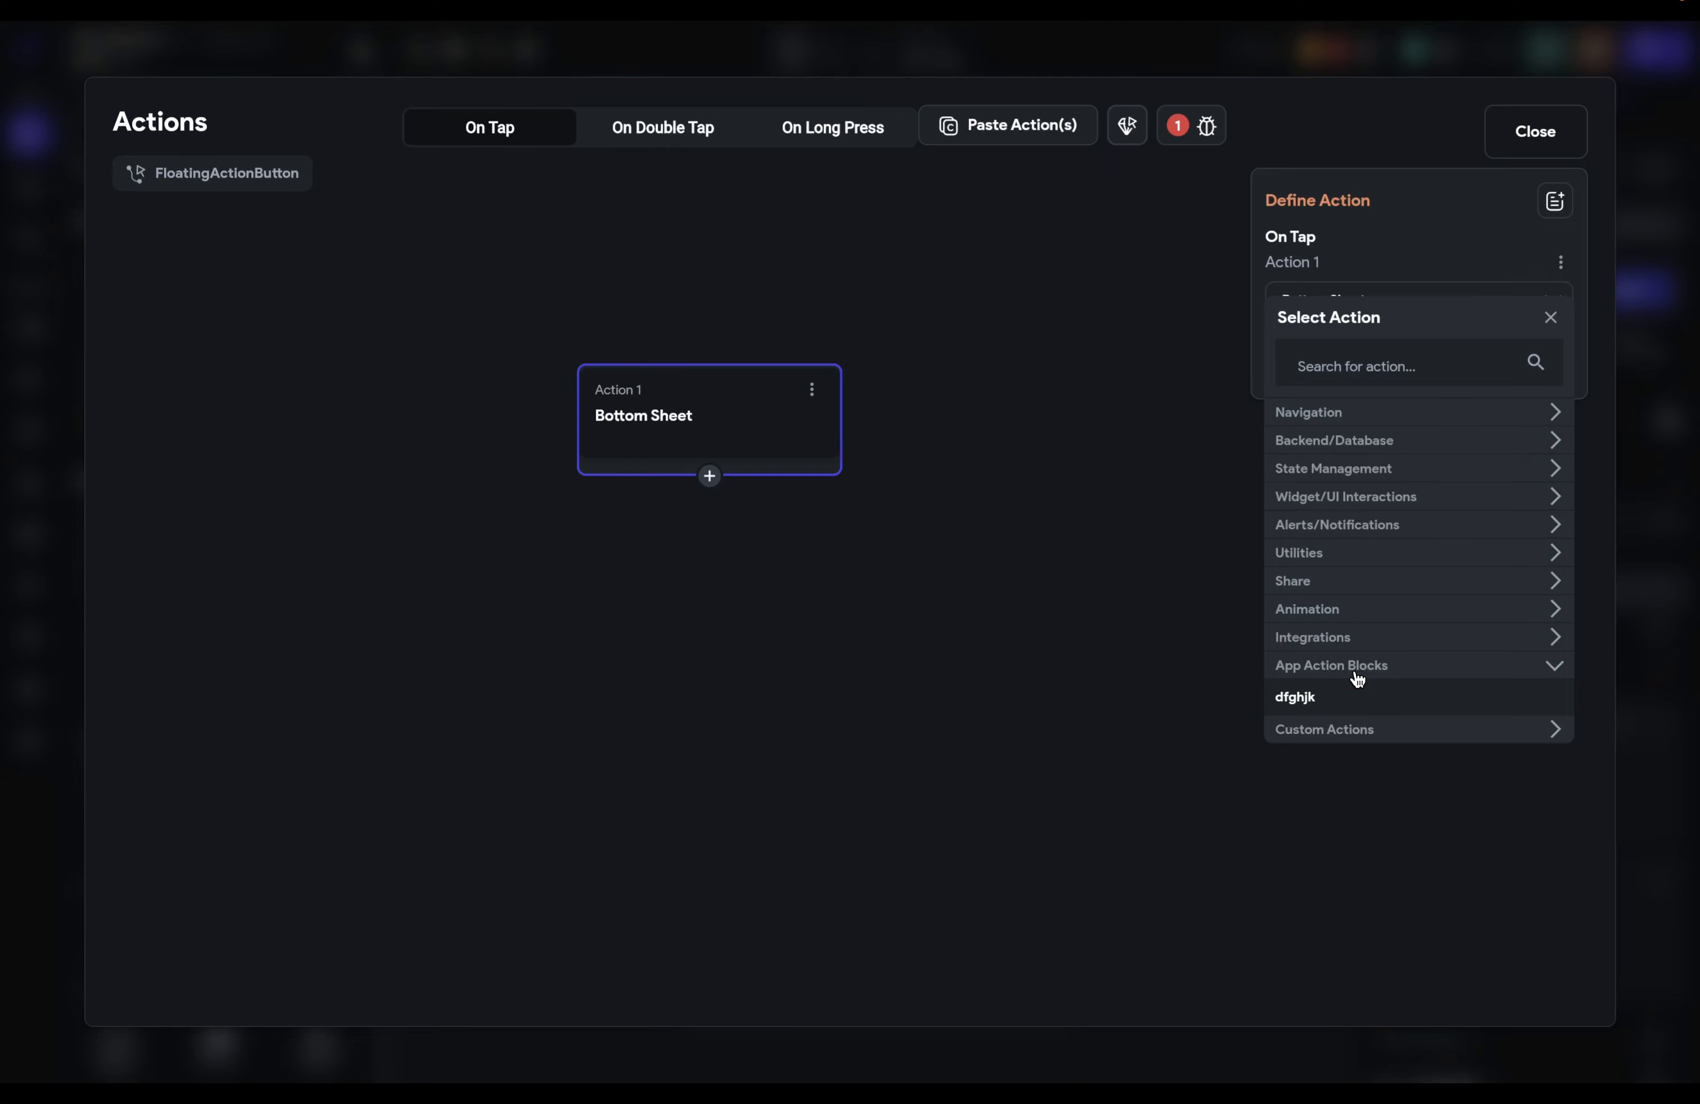
{"action": "left_click", "coordinate": [1356, 678]}
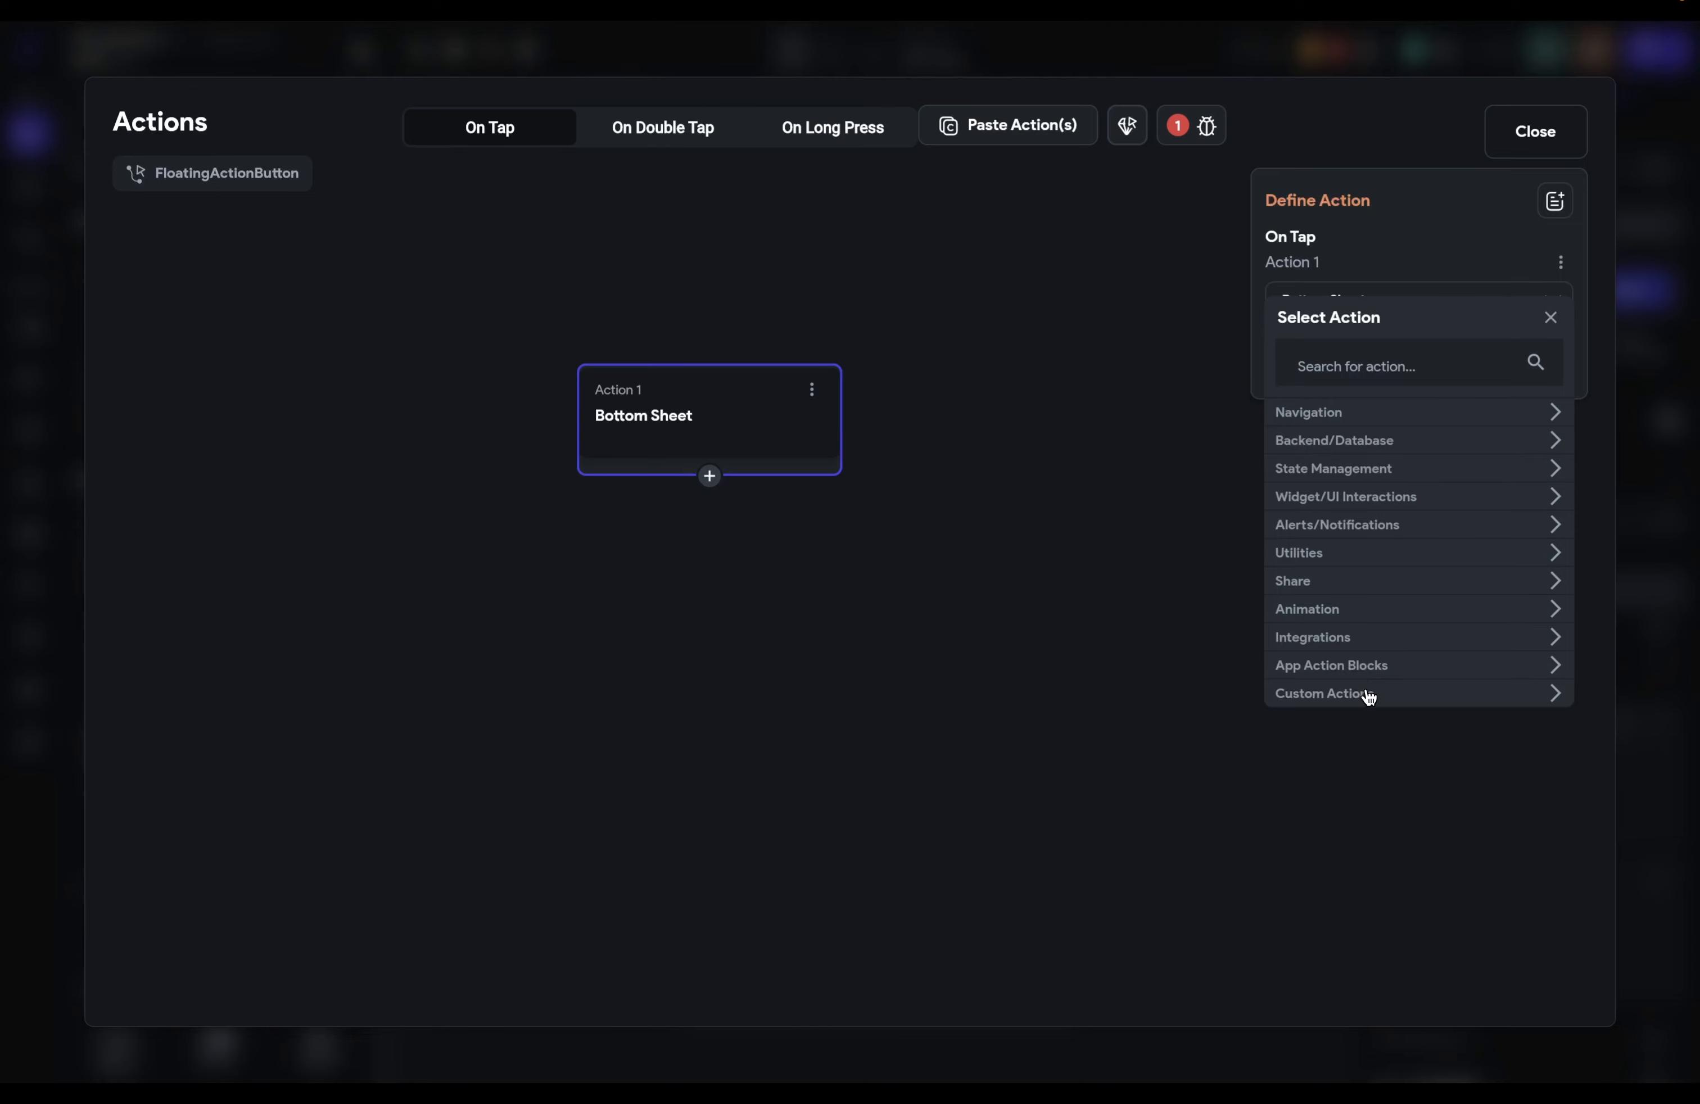
{"action": "left_click", "coordinate": [1367, 697]}
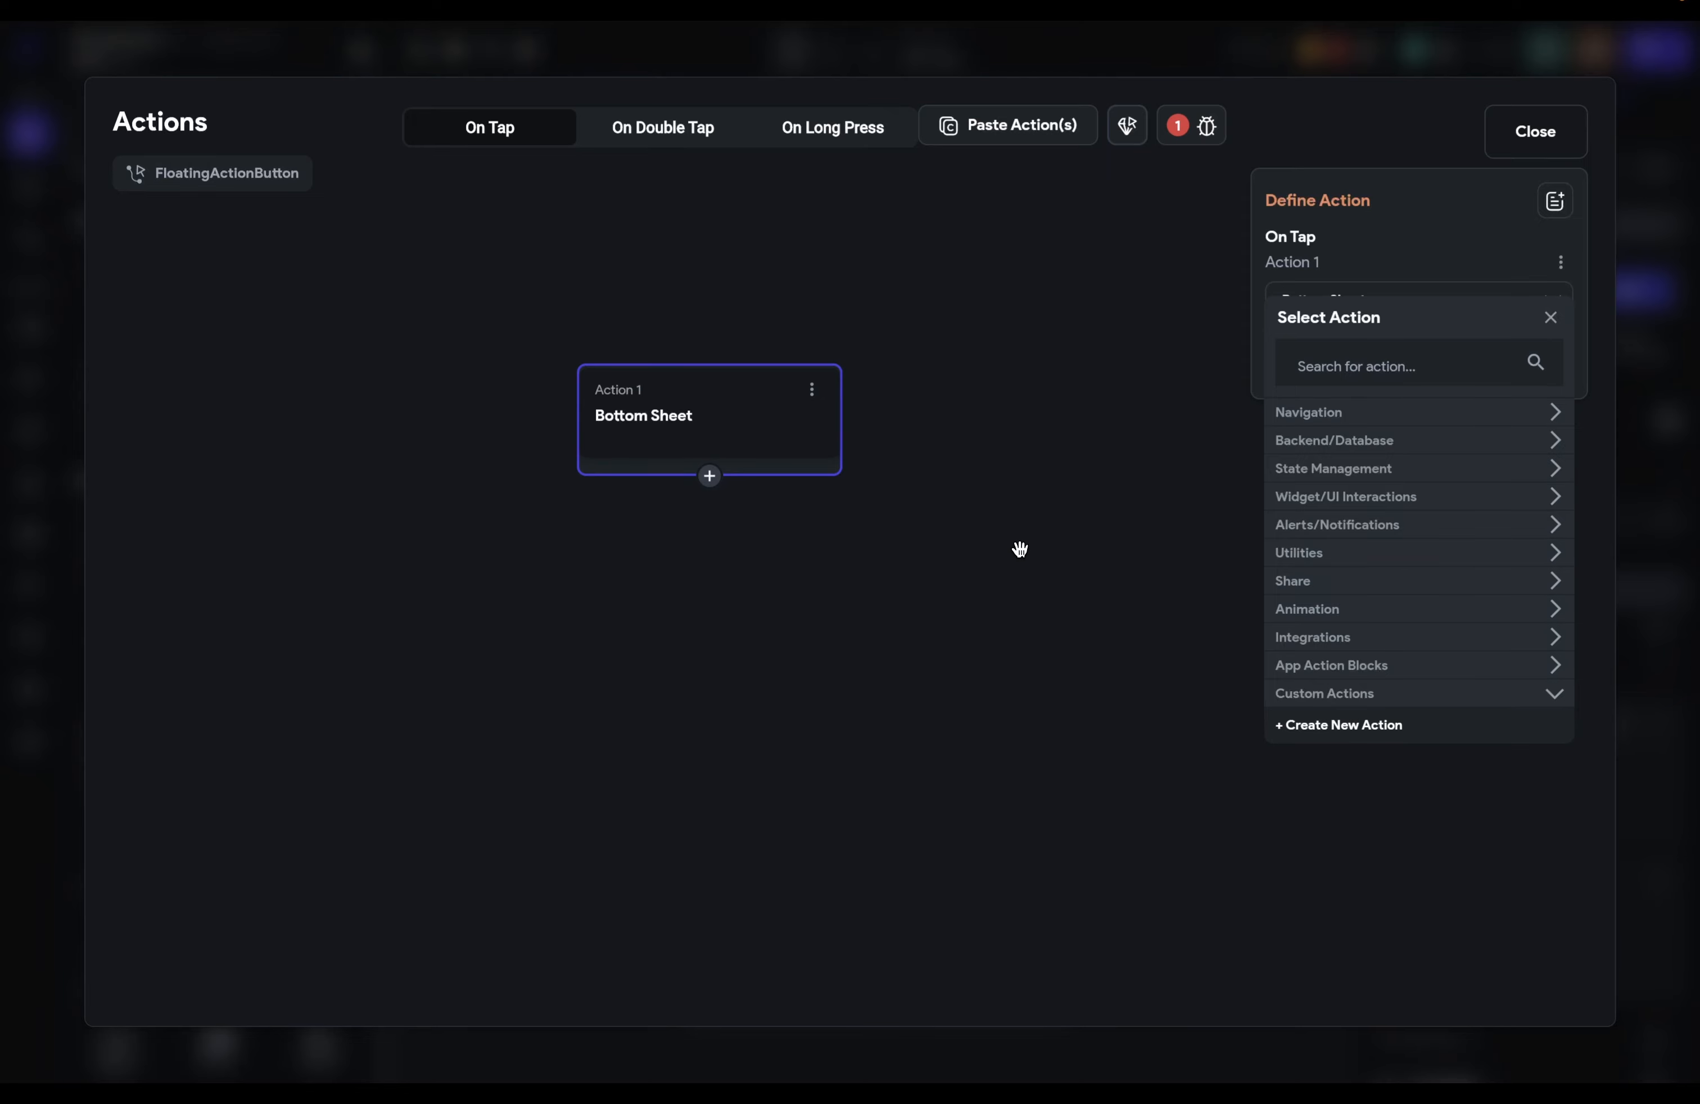
{"action": "left_click", "coordinate": [811, 389]}
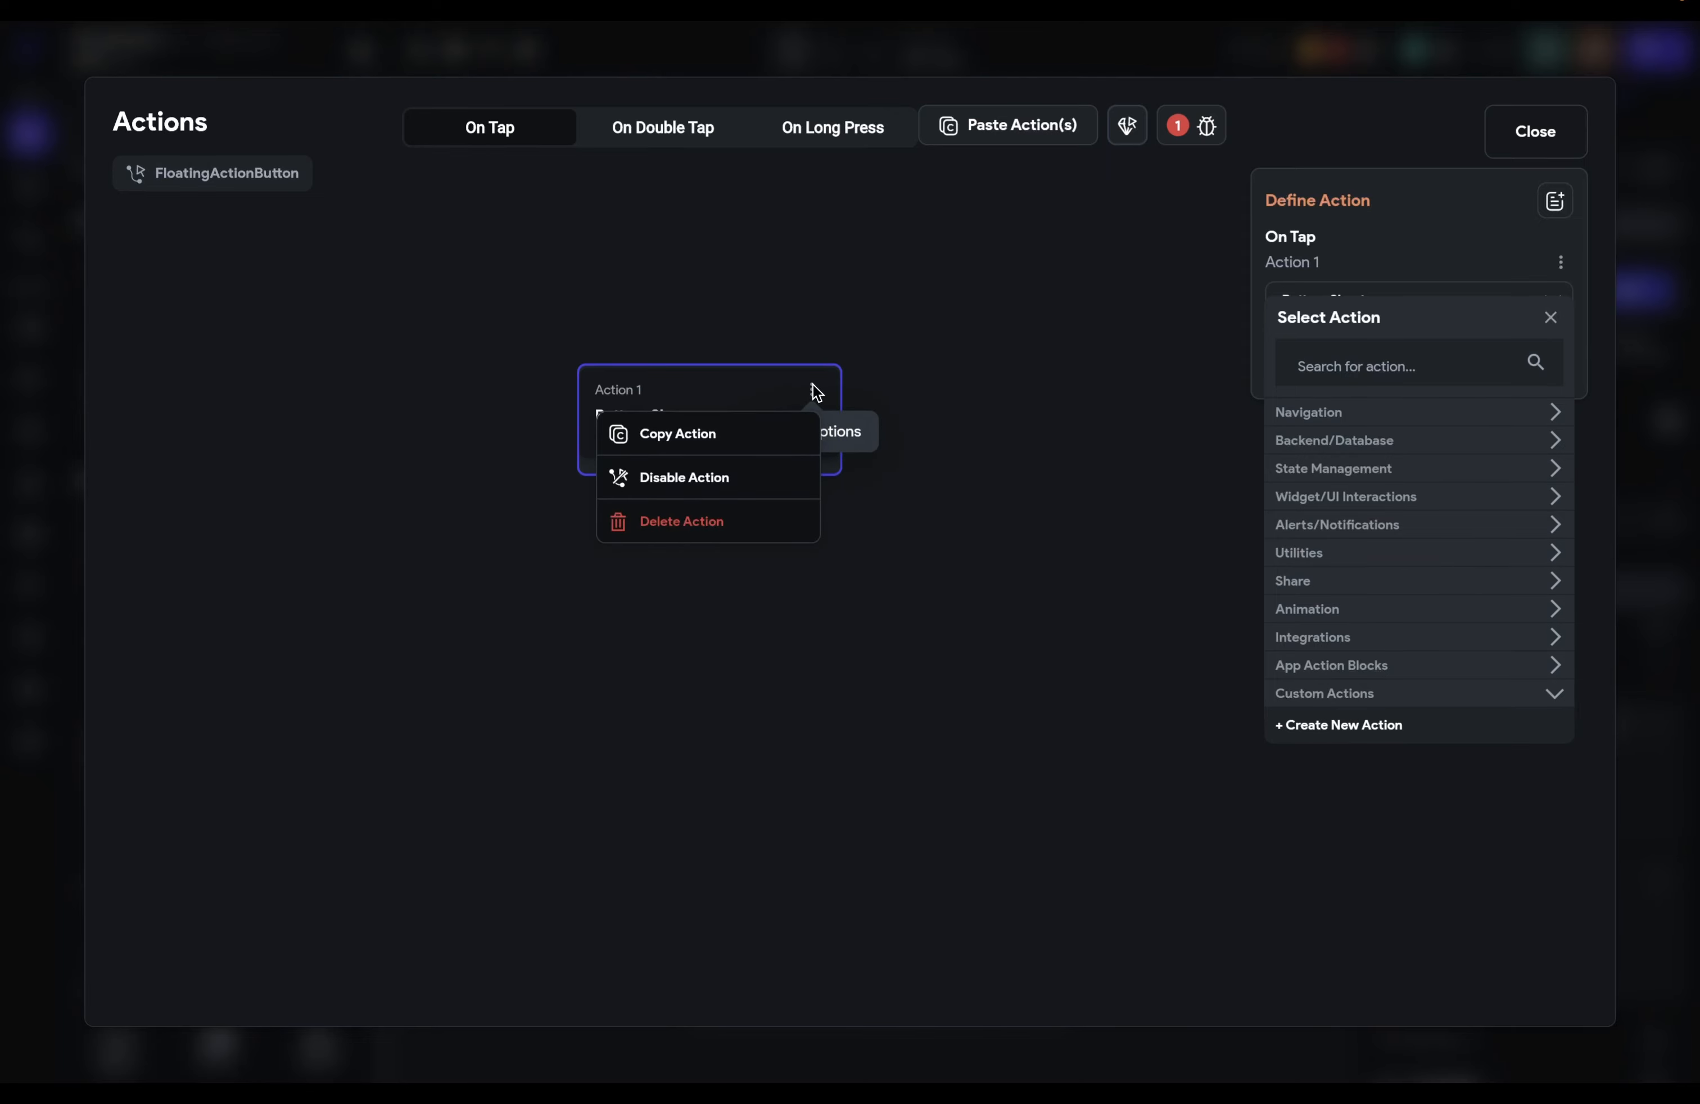
Step: Replace the Bottom Sheet action with an API Call action found by searching 'api'
{"action": "left_click", "coordinate": [773, 520]}
{"action": "left_click", "coordinate": [992, 601]}
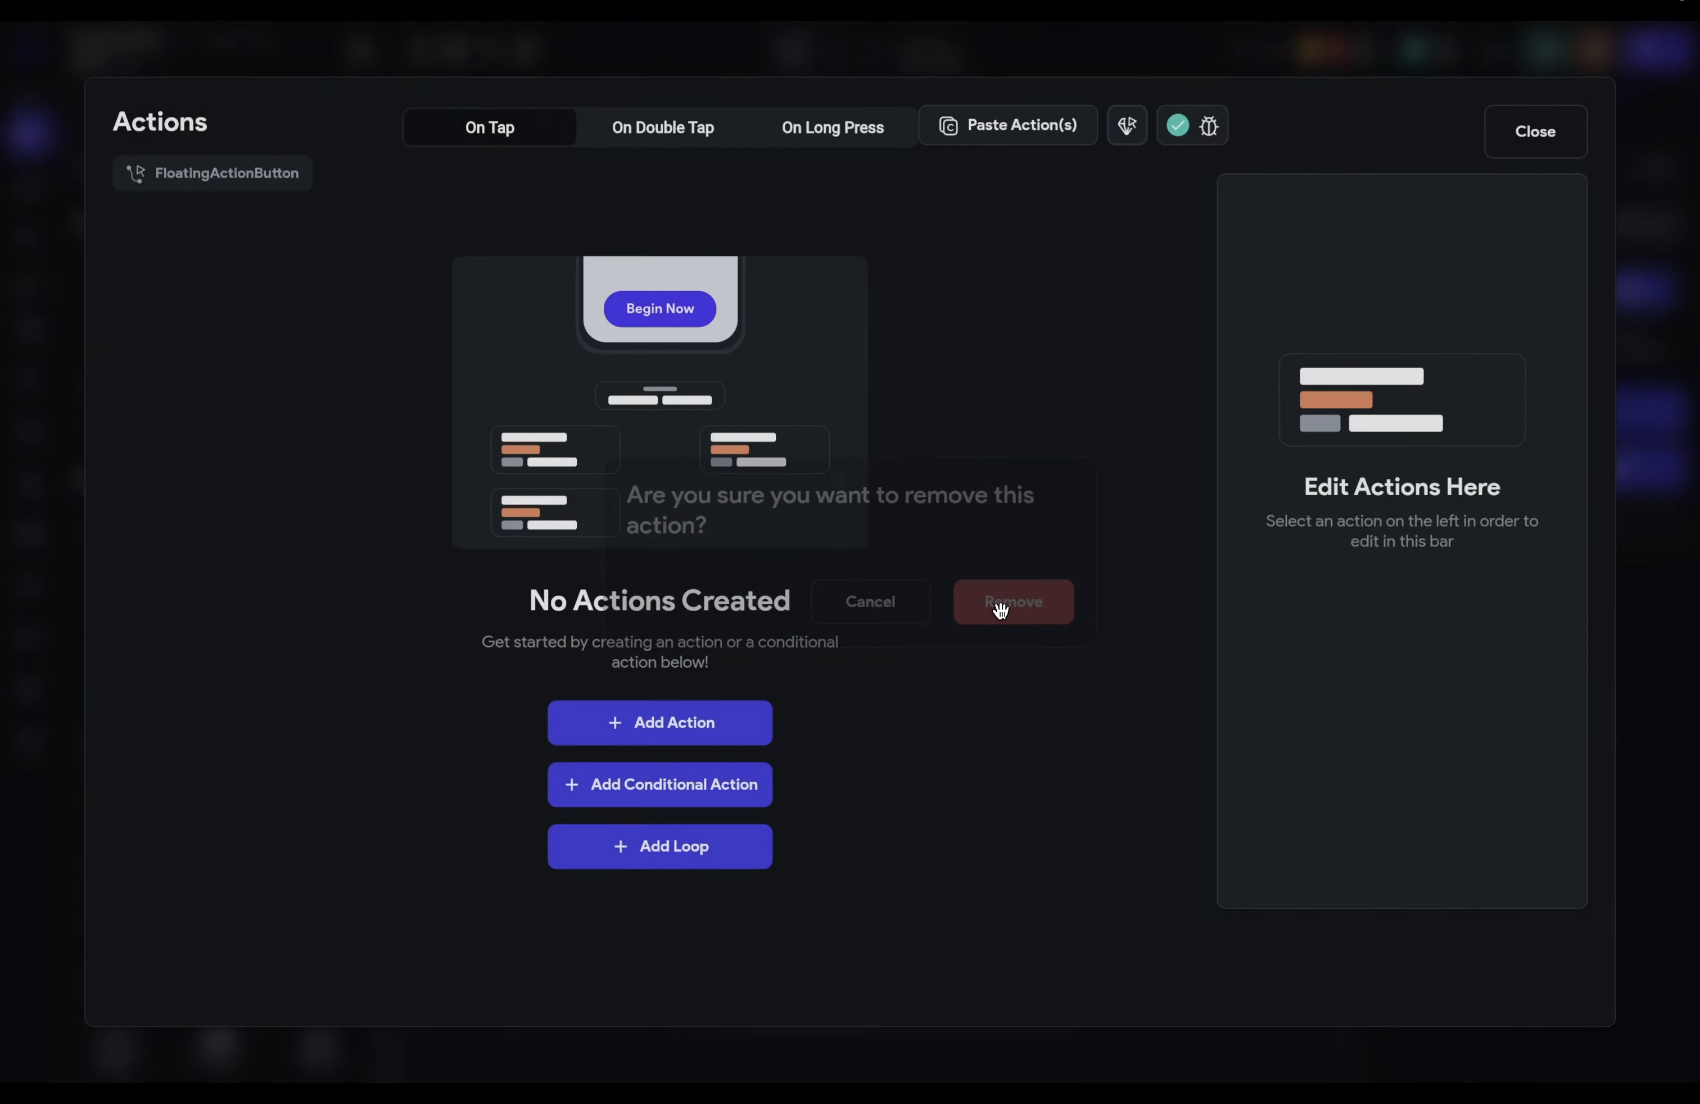
{"action": "left_click", "coordinate": [720, 733]}
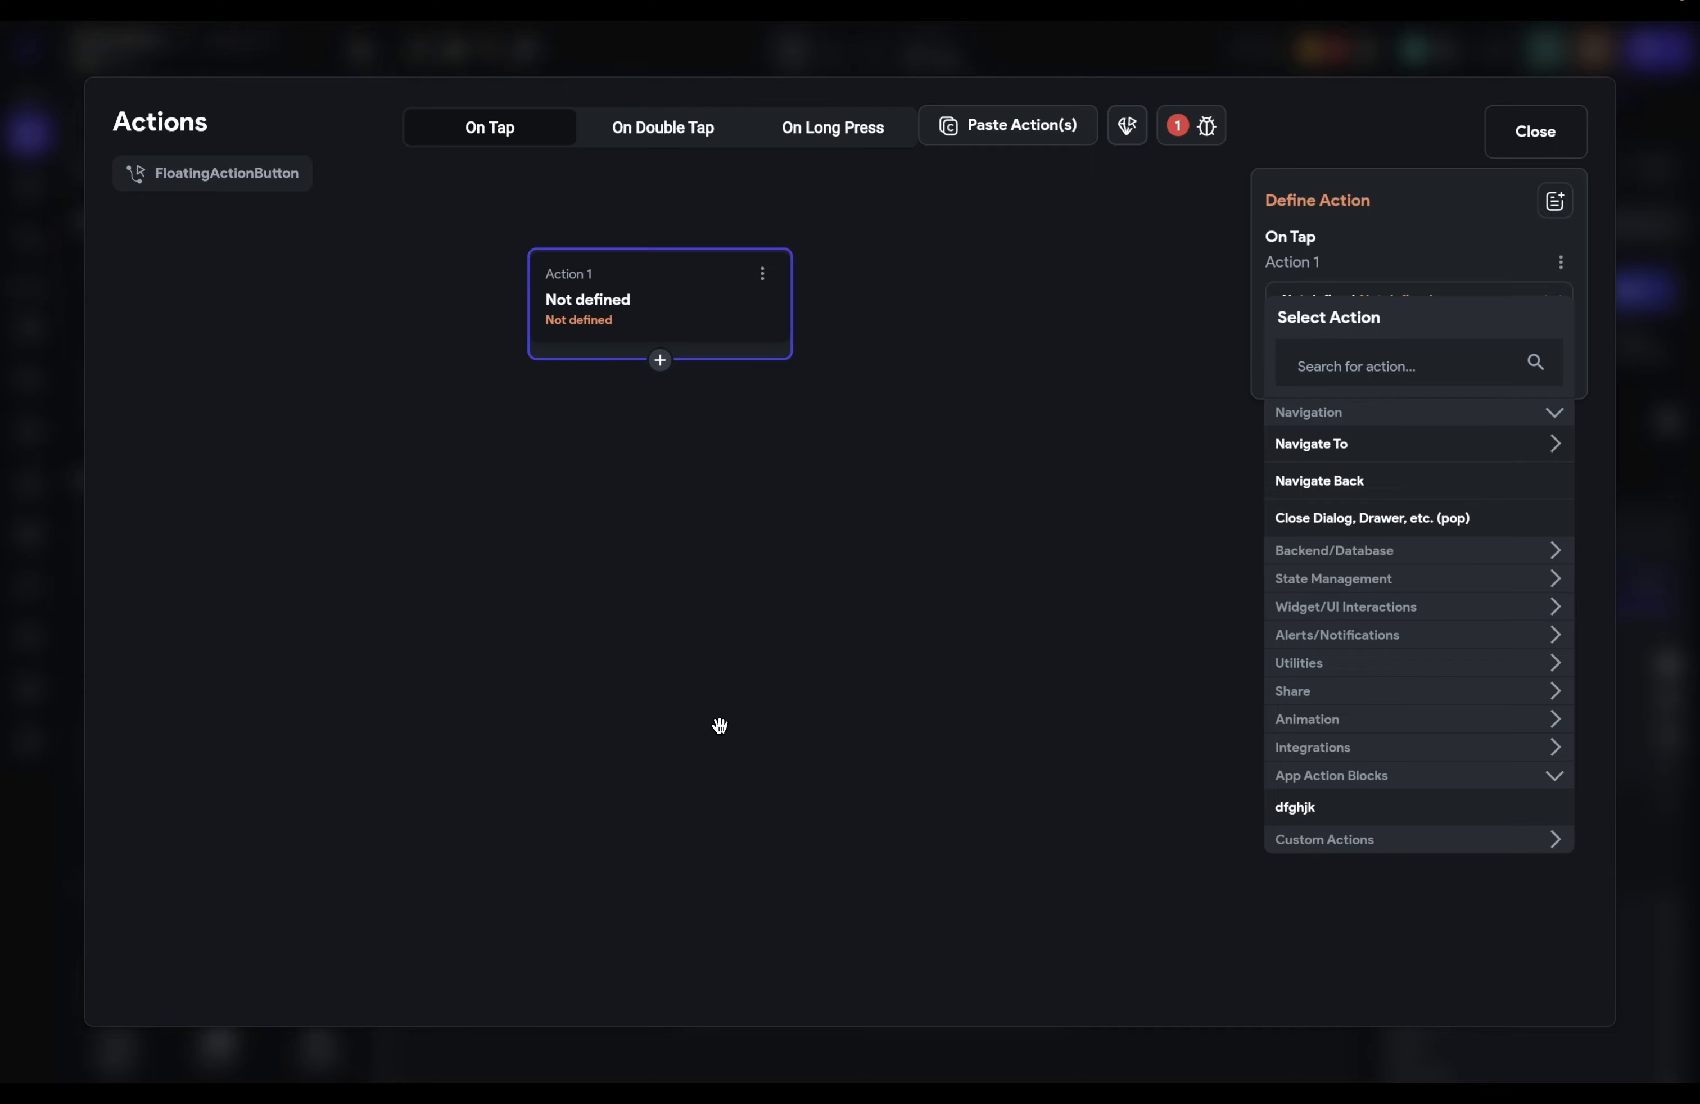
{"action": "left_click", "coordinate": [1381, 365]}
{"action": "type", "text": "api"}
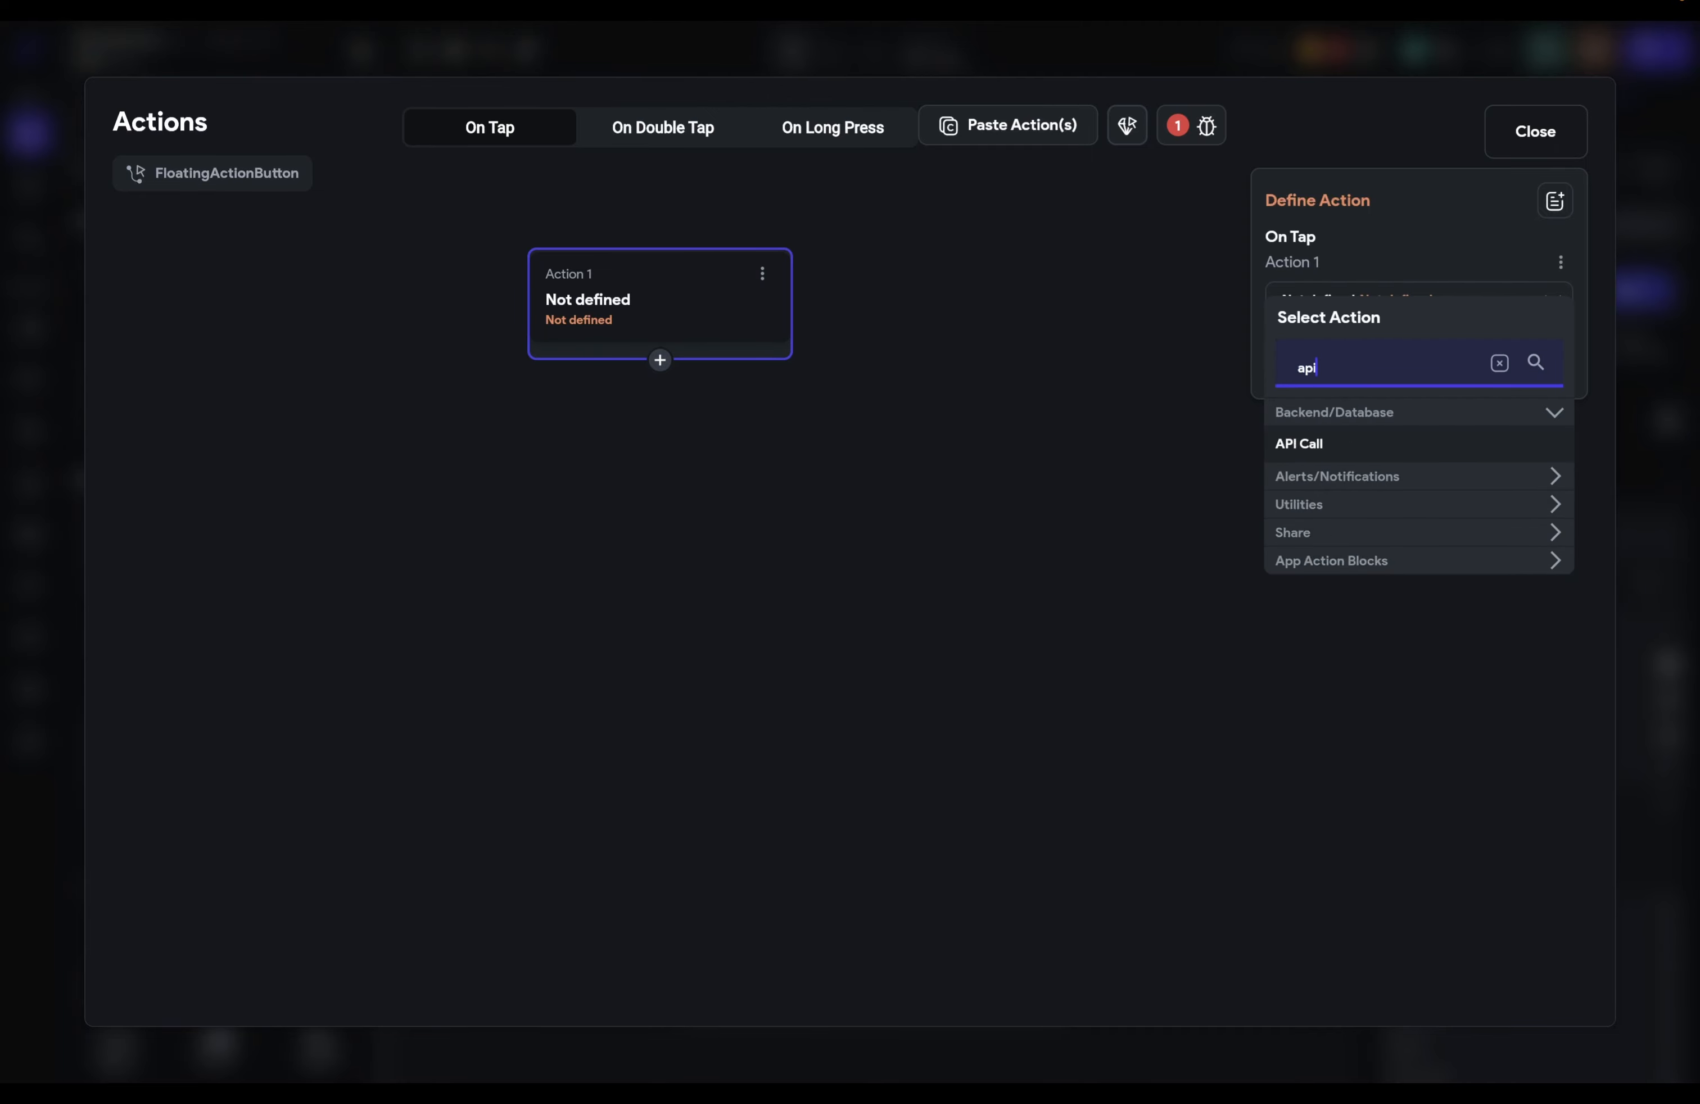
{"action": "left_click", "coordinate": [1351, 448]}
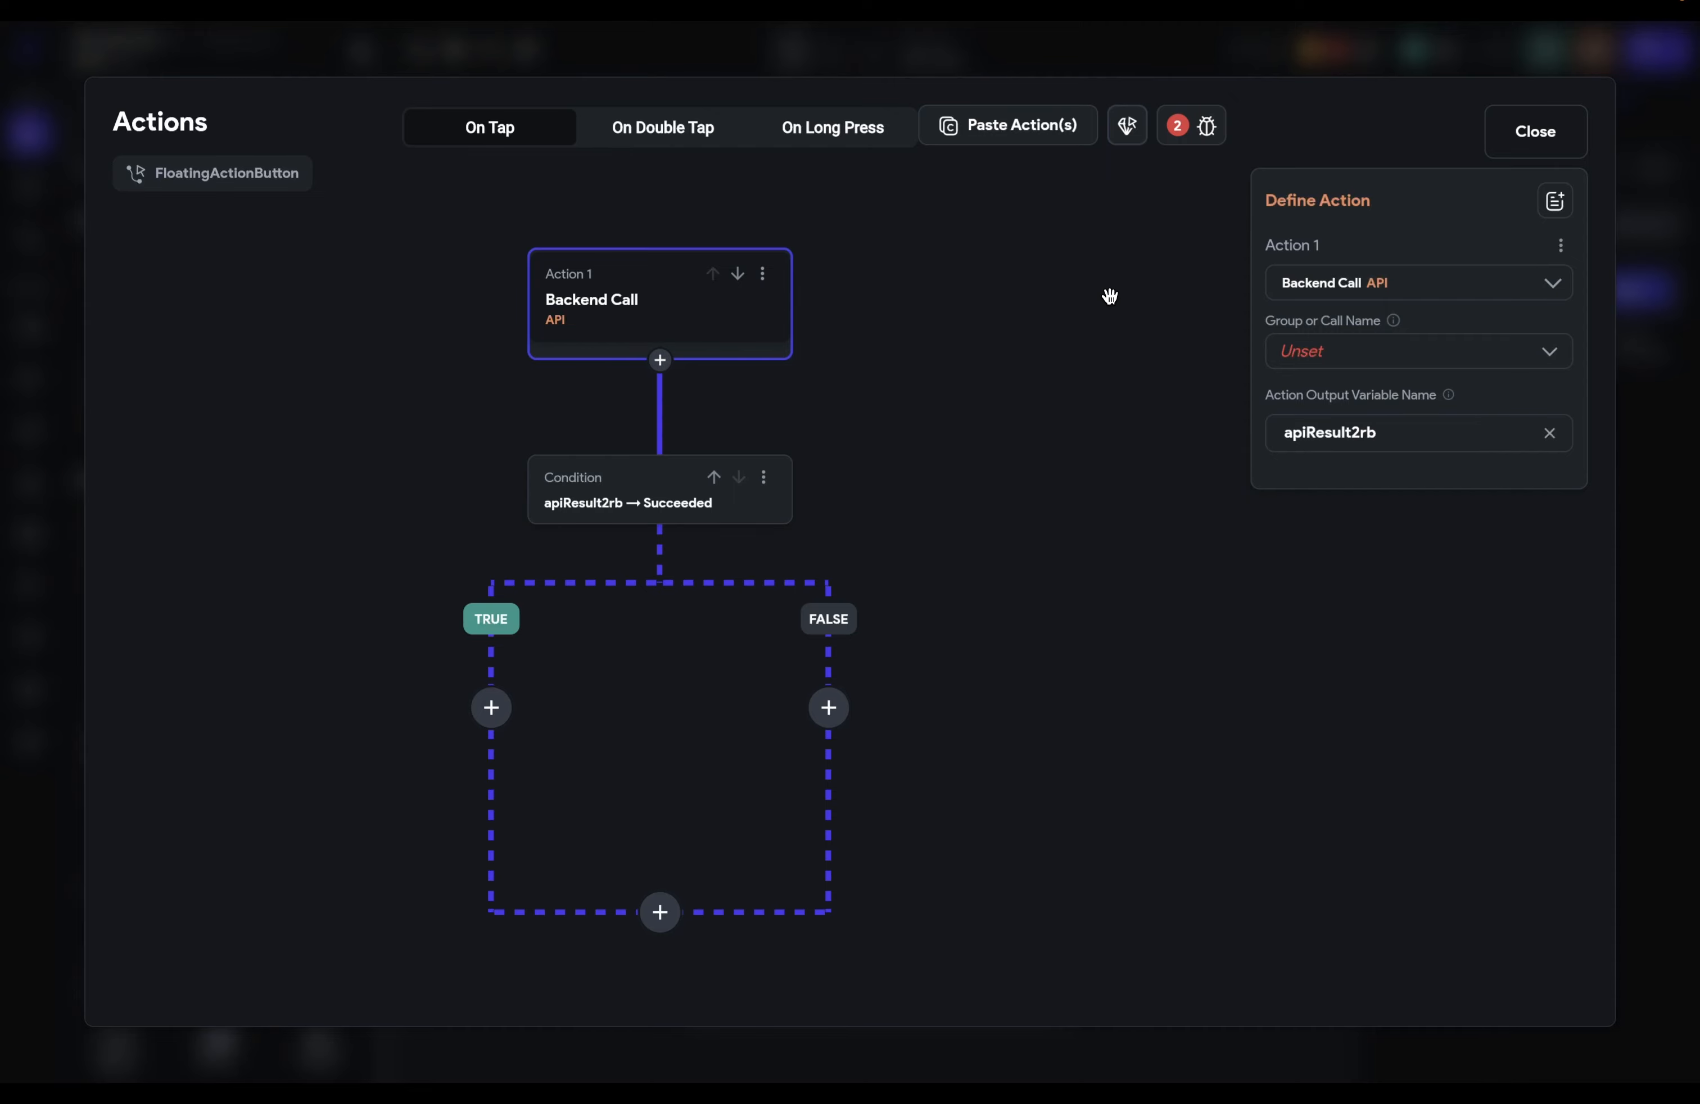
Step: Rename the API call's output variable to 'response' and add a step to the TRUE branch
{"action": "left_click_drag", "start_coordinate": [1400, 430], "coordinate": [1202, 429]}
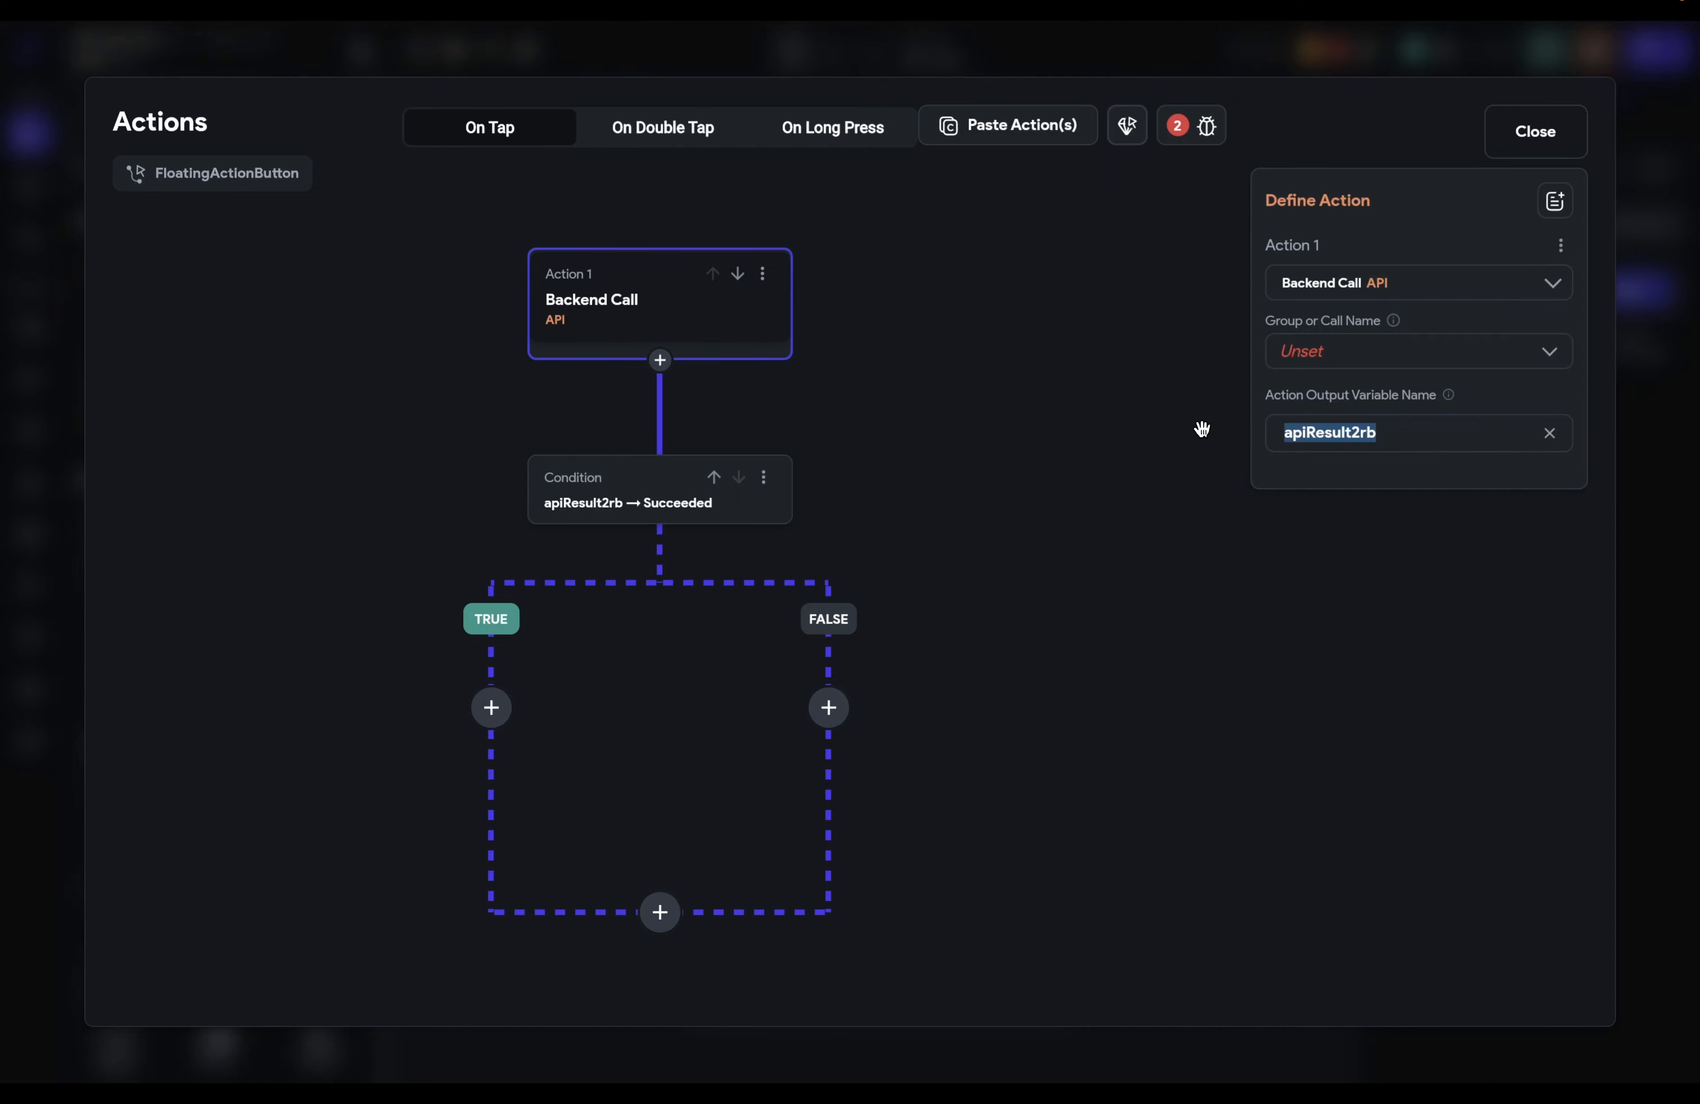
{"action": "type", "text": "response"}
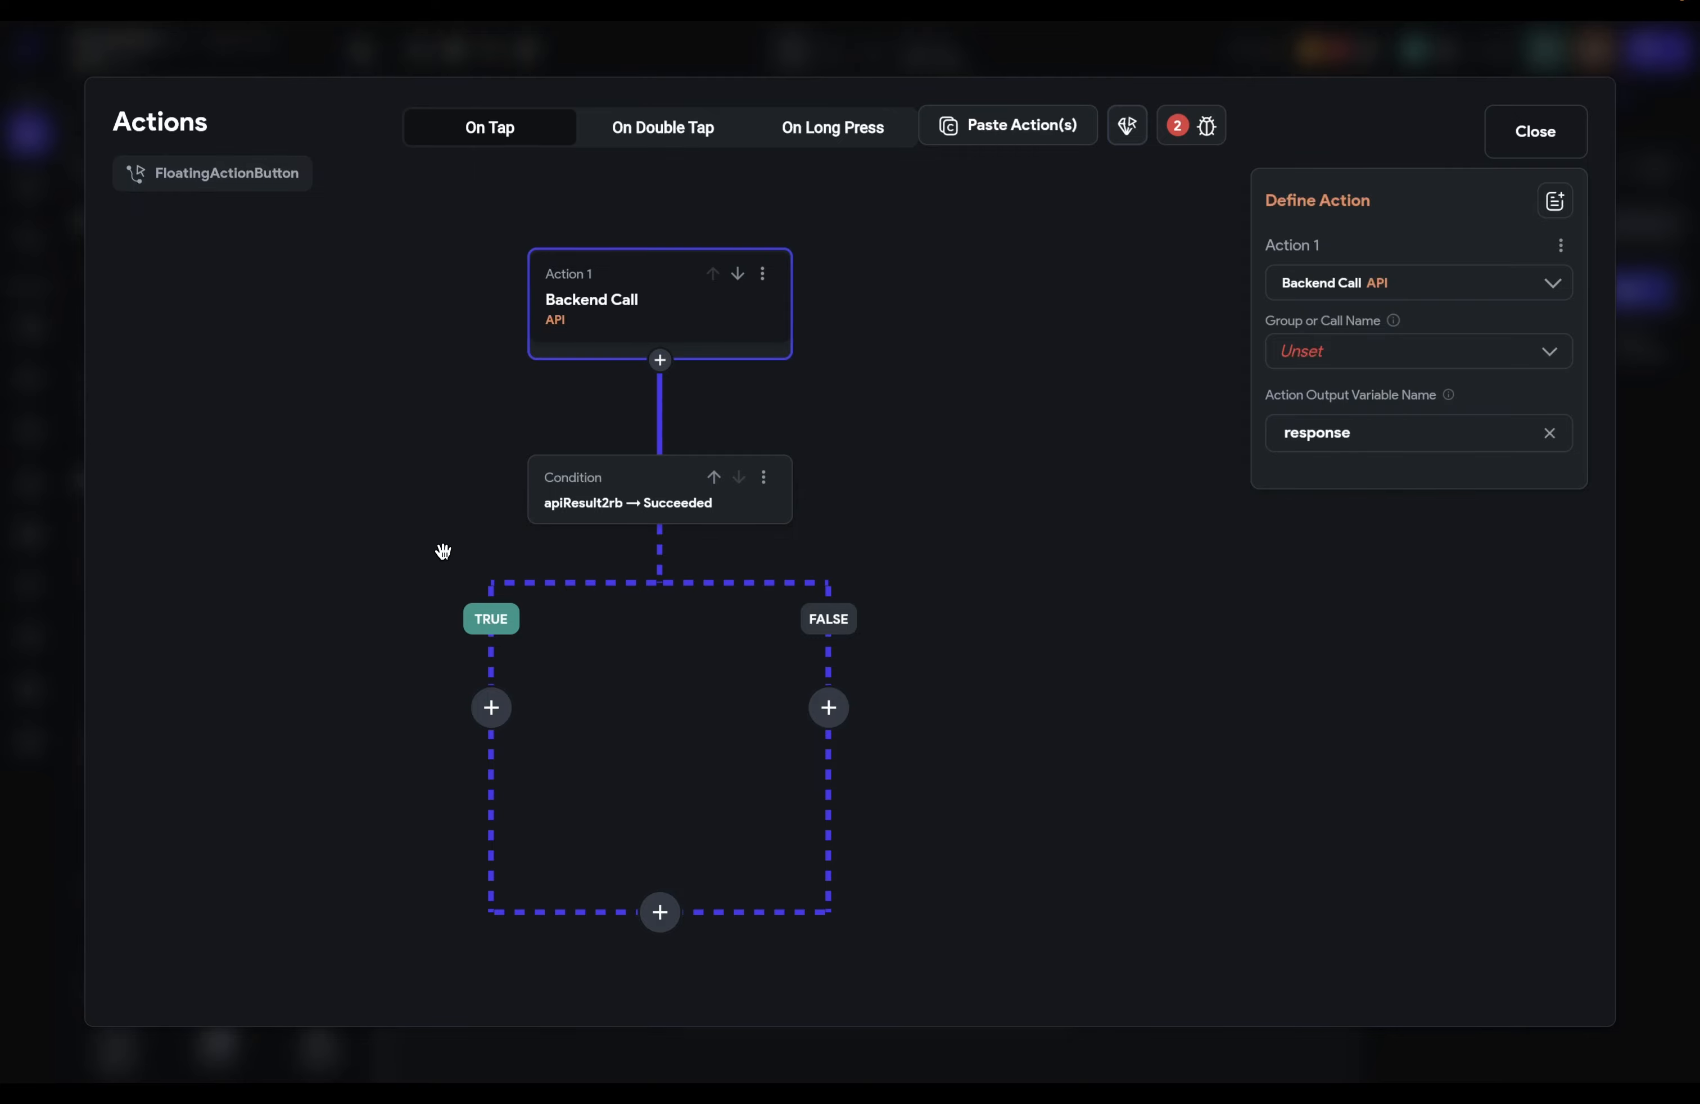
{"action": "left_click", "coordinate": [492, 710]}
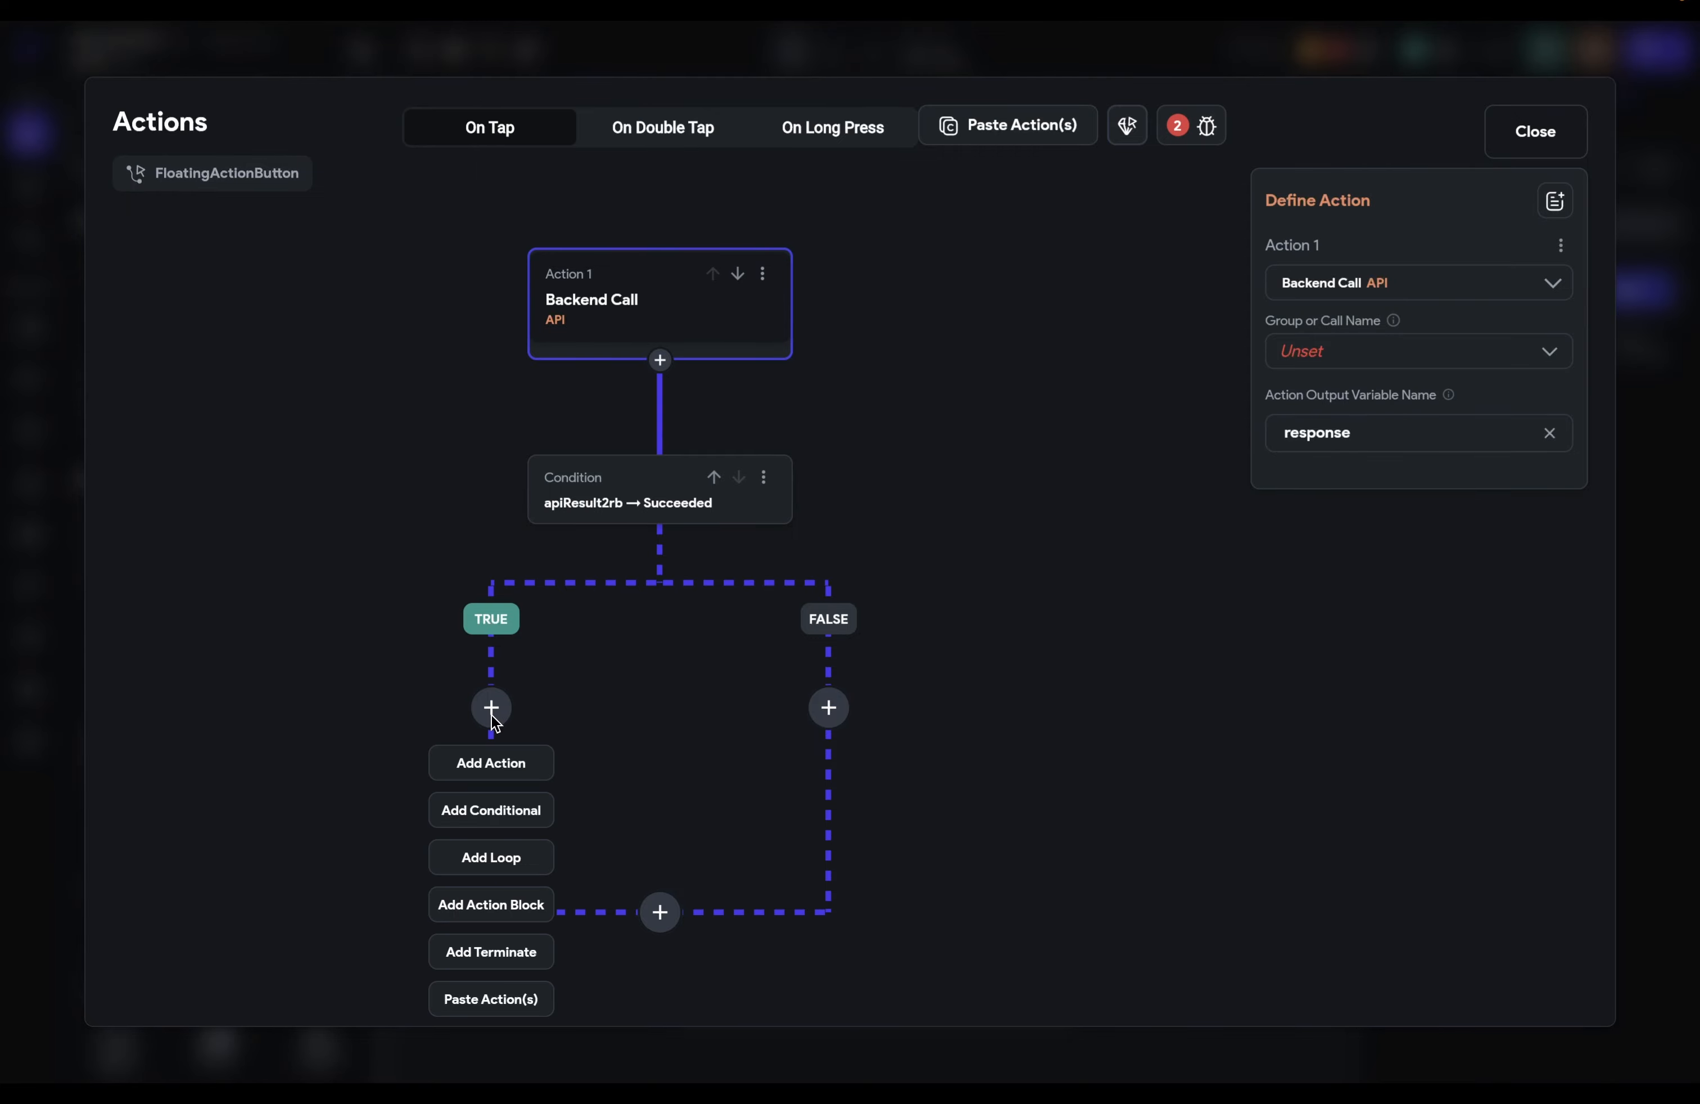
Step: Add a nested condition under TRUE and view the available action outputs
{"action": "left_click", "coordinate": [494, 811]}
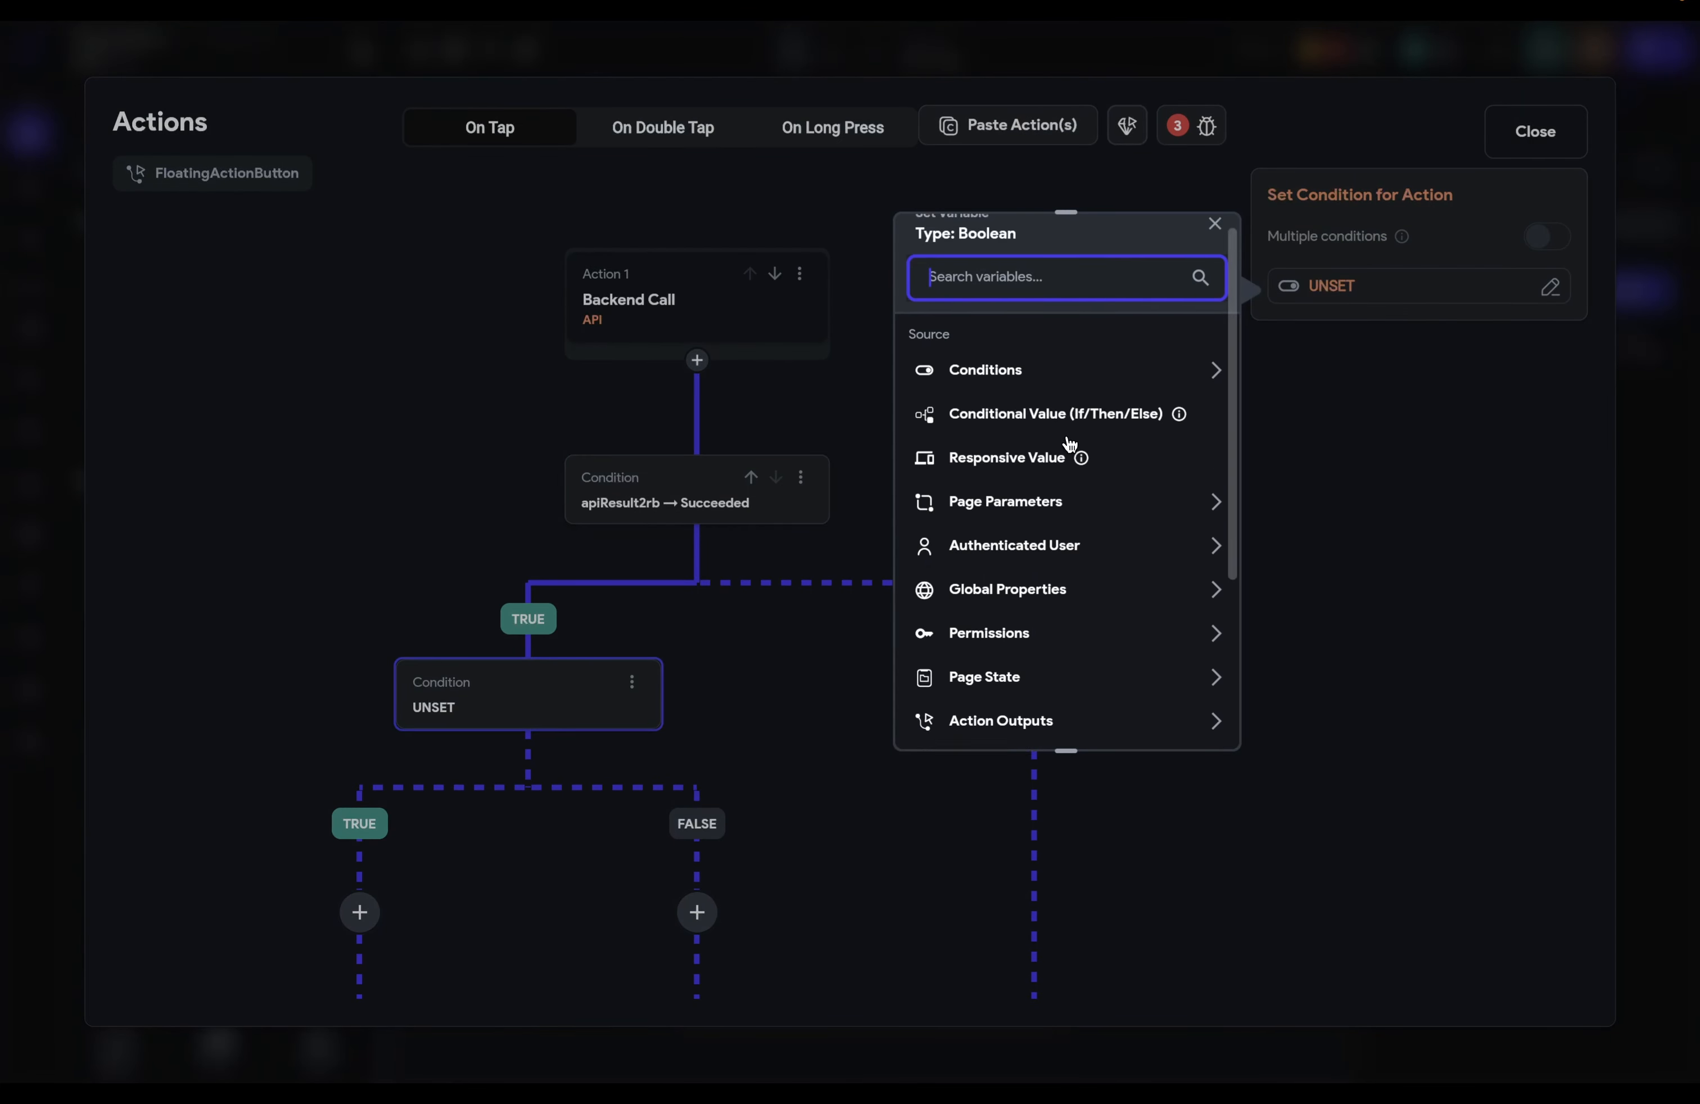
{"action": "scroll", "coordinate": [1070, 443], "scroll_direction": "down", "scroll_amount": 3}
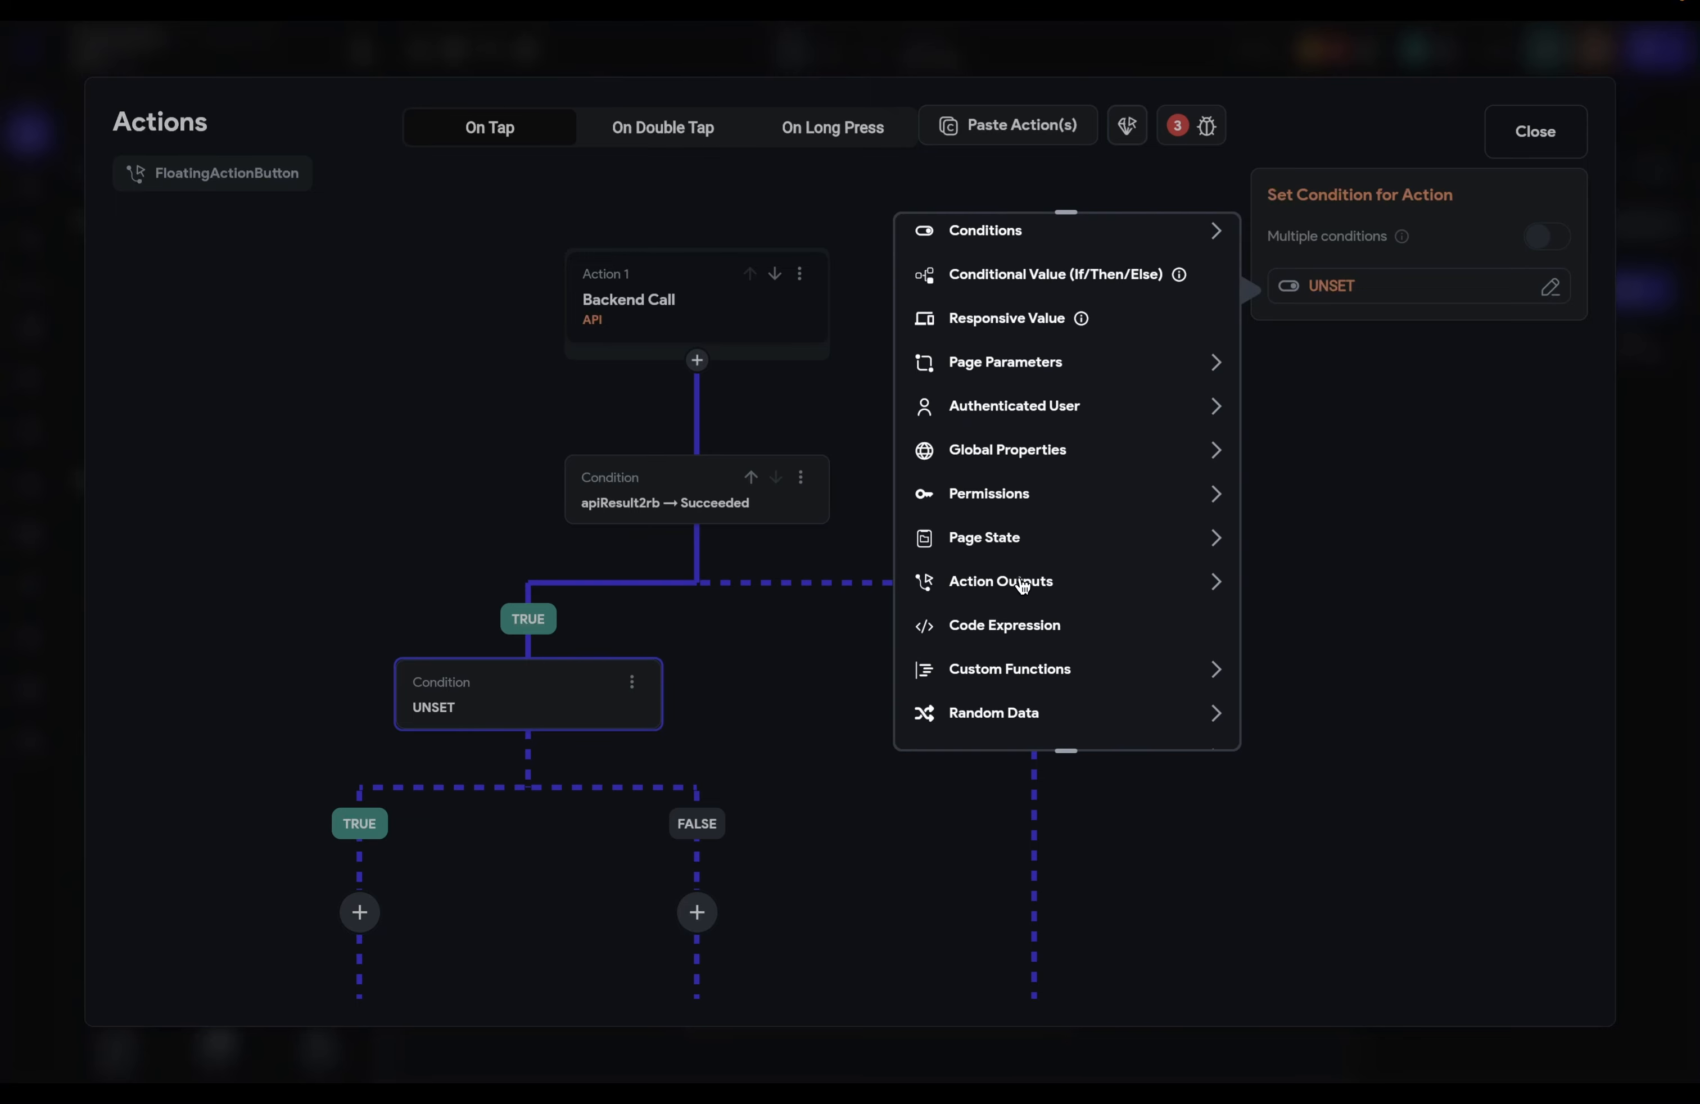
{"action": "left_click", "coordinate": [1057, 581]}
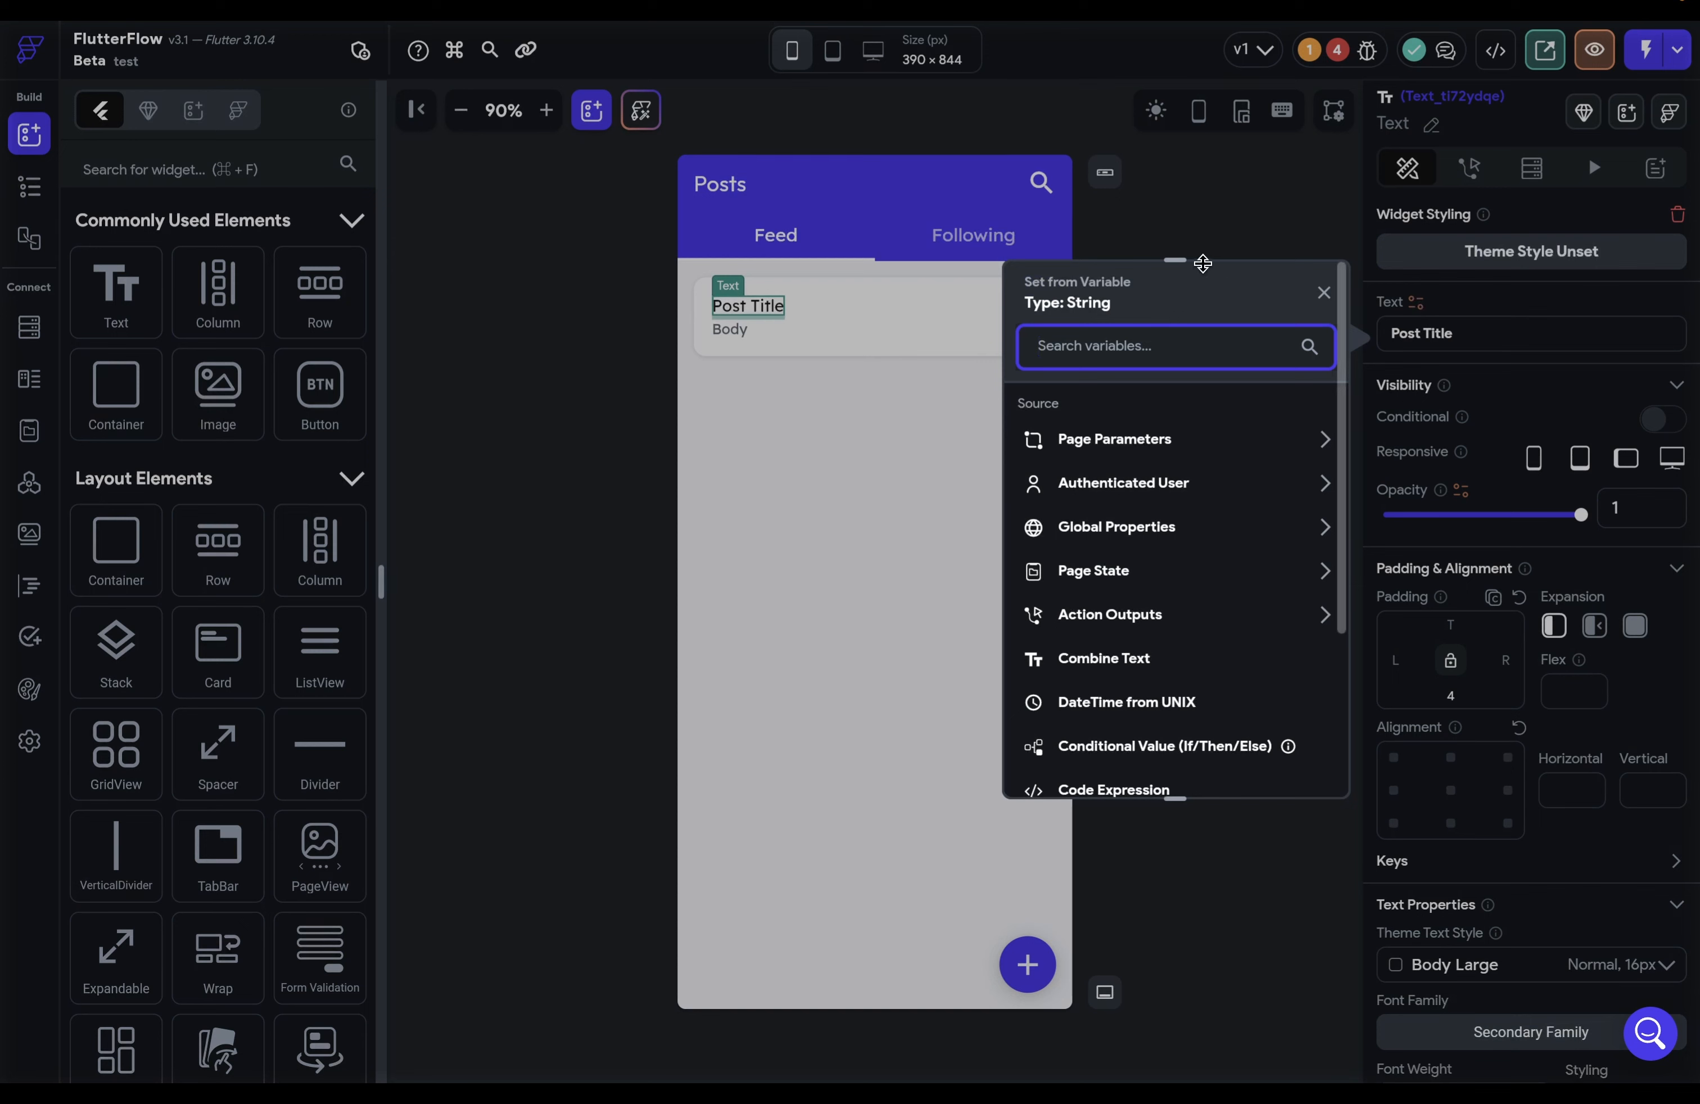
Step: Try binding the Post Title text to the API response output, then cancel, keeping 'Post Title'
{"action": "left_click_drag", "start_coordinate": [1198, 263], "coordinate": [1200, 195]}
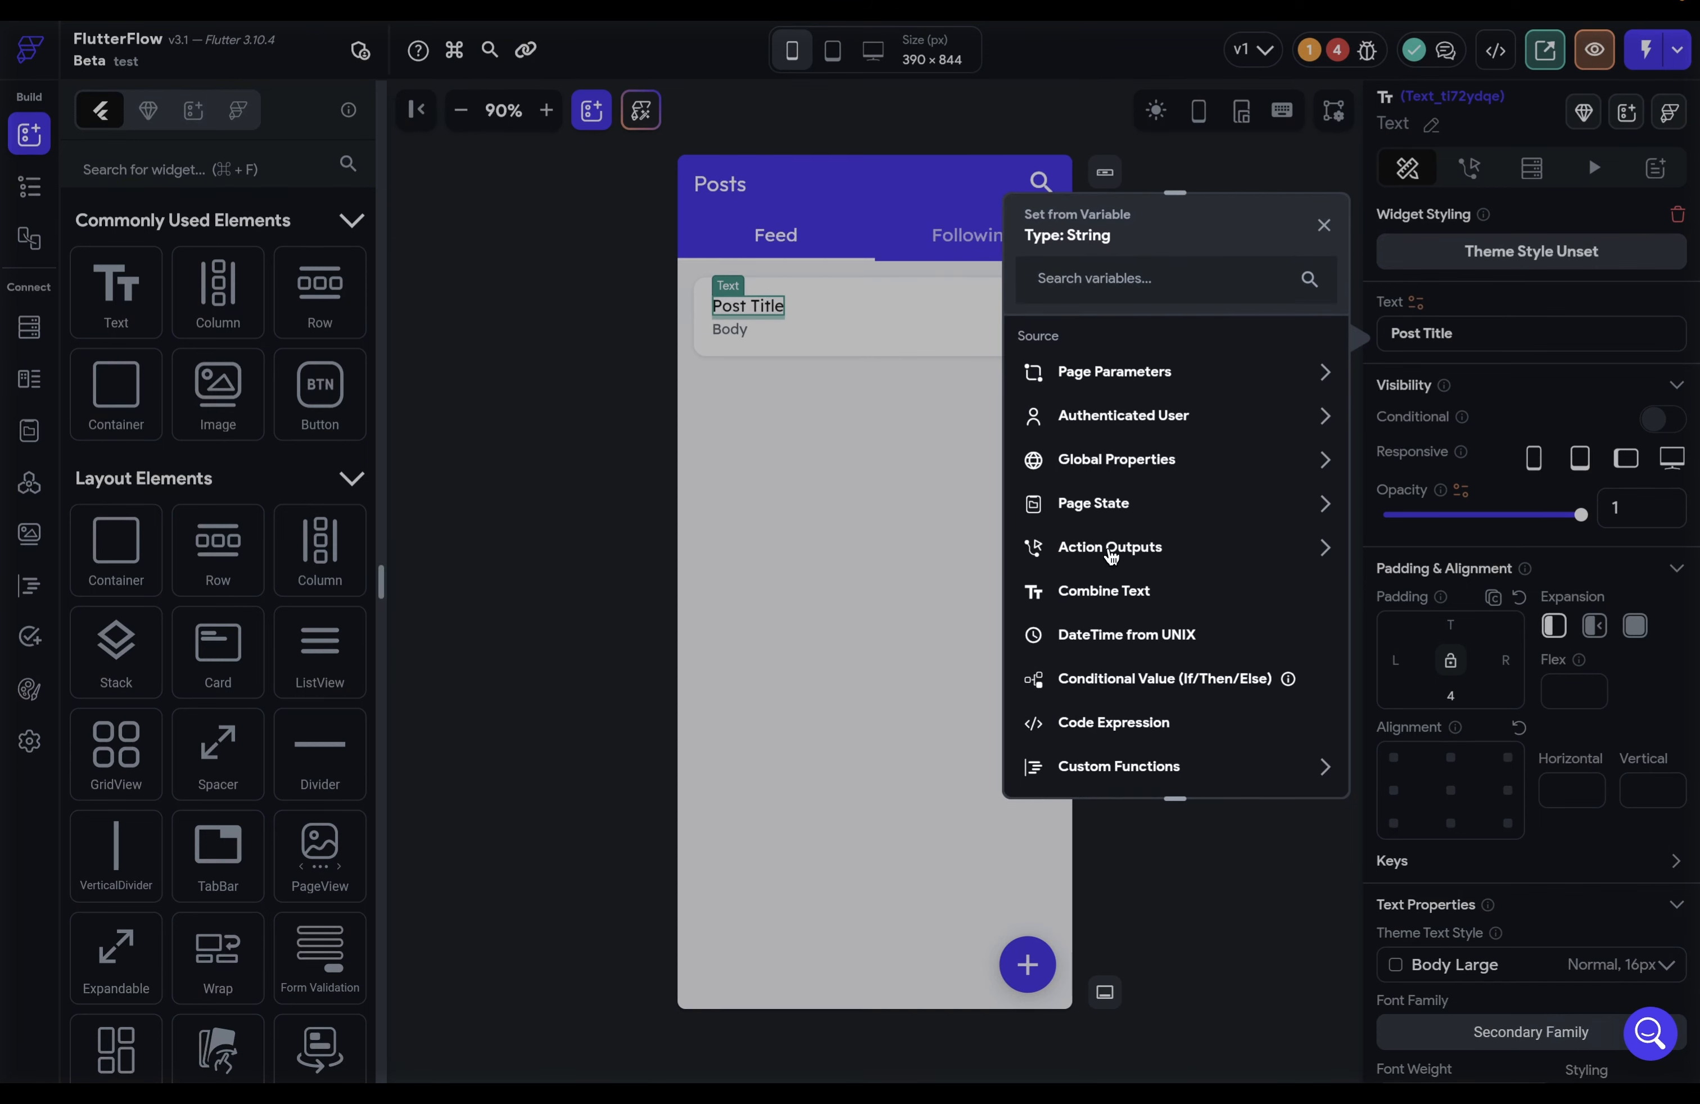
{"action": "left_click", "coordinate": [1132, 549]}
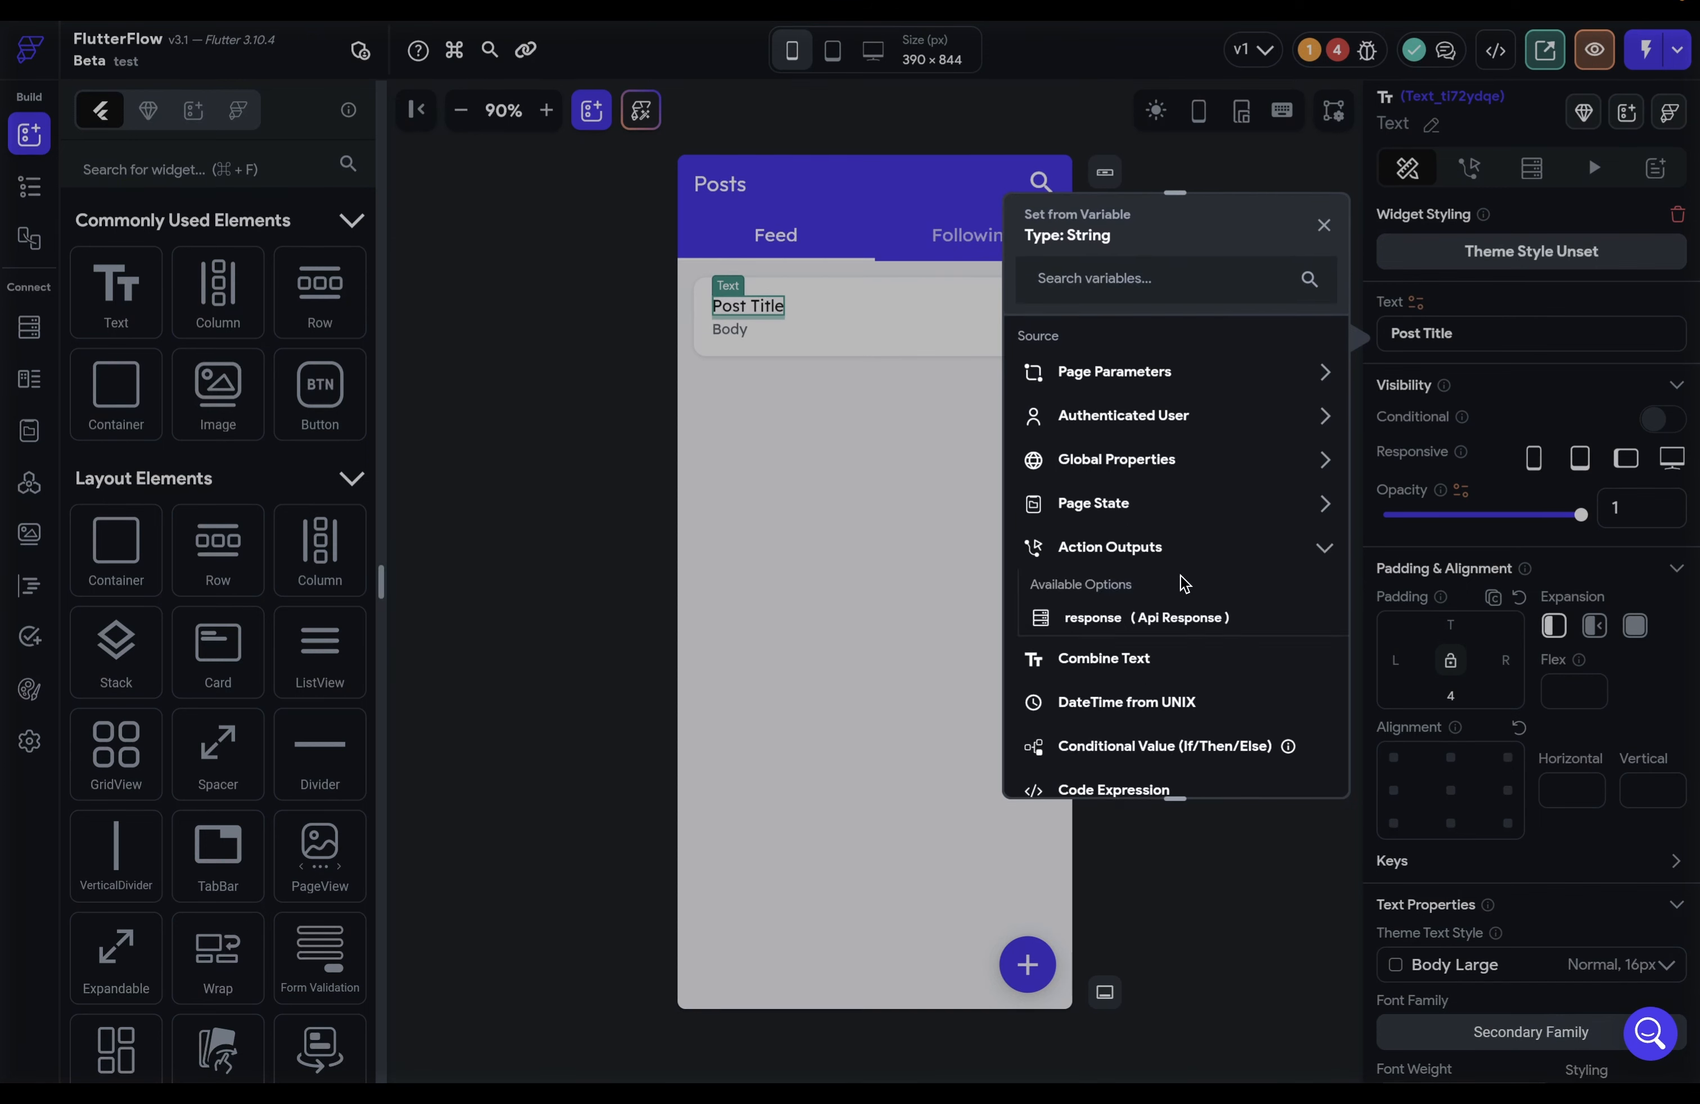
{"action": "left_click", "coordinate": [1069, 625]}
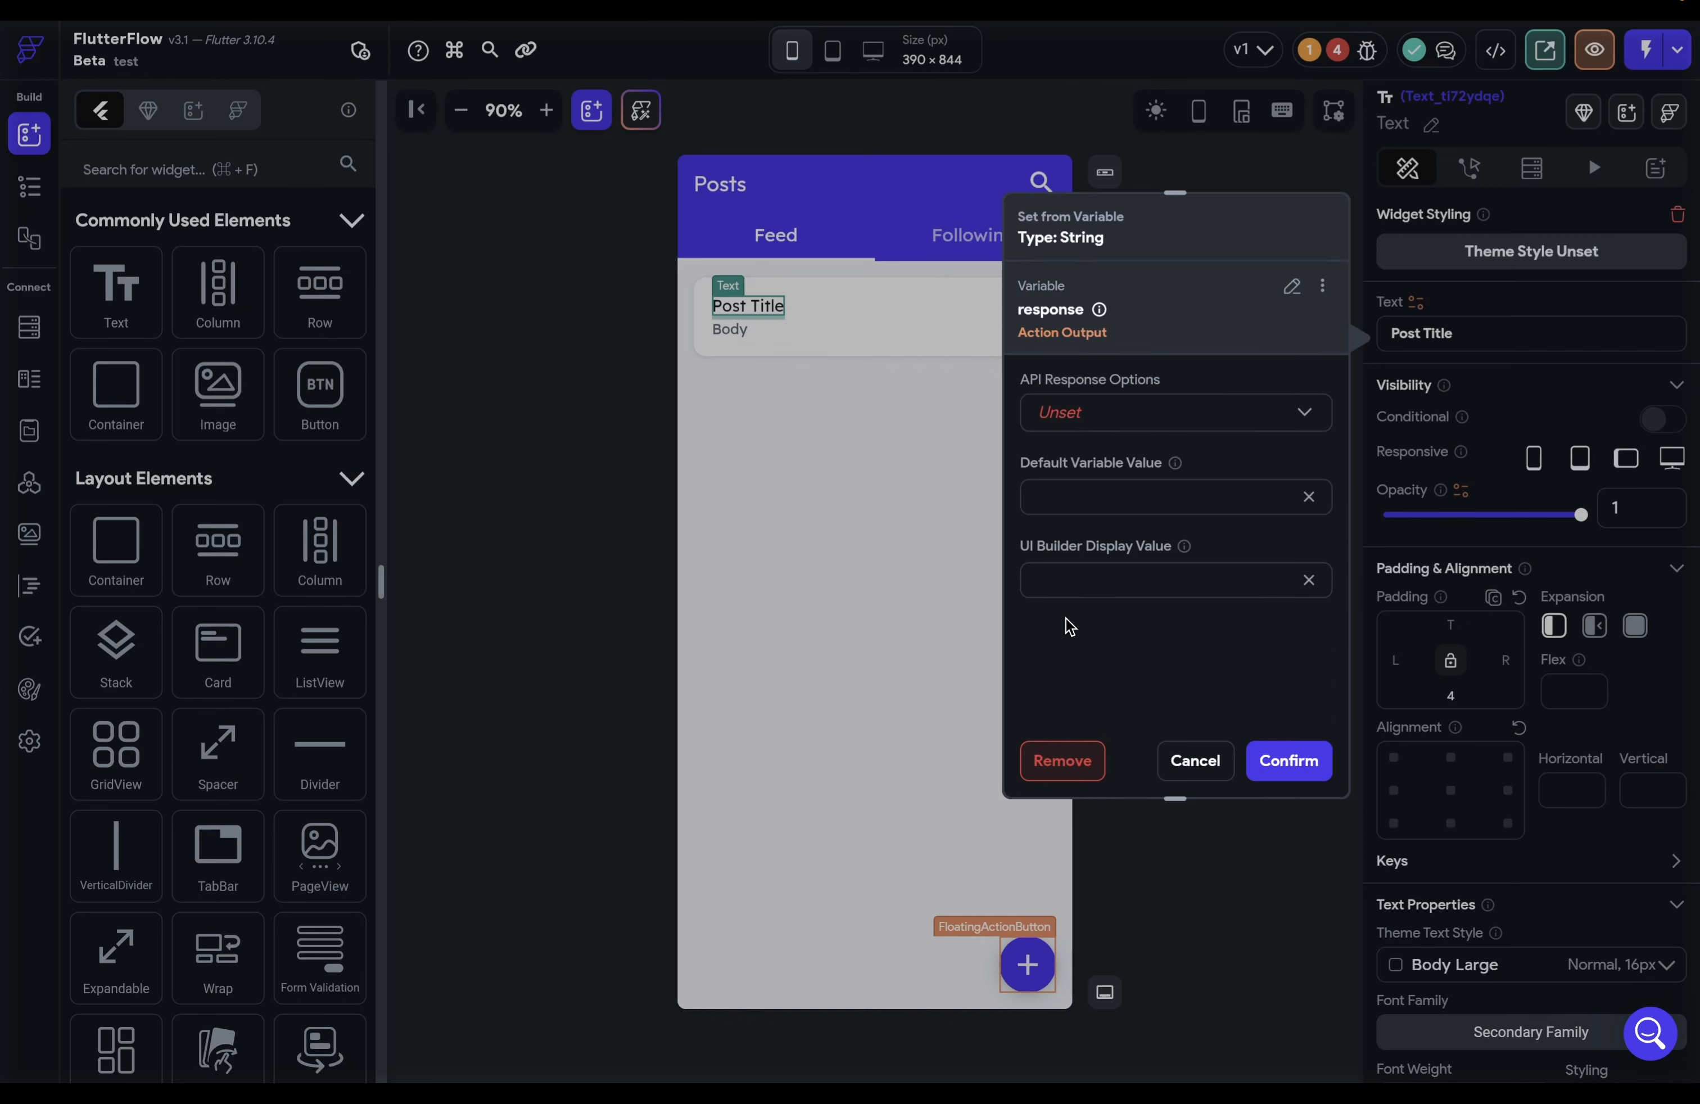
{"action": "left_click", "coordinate": [1291, 286]}
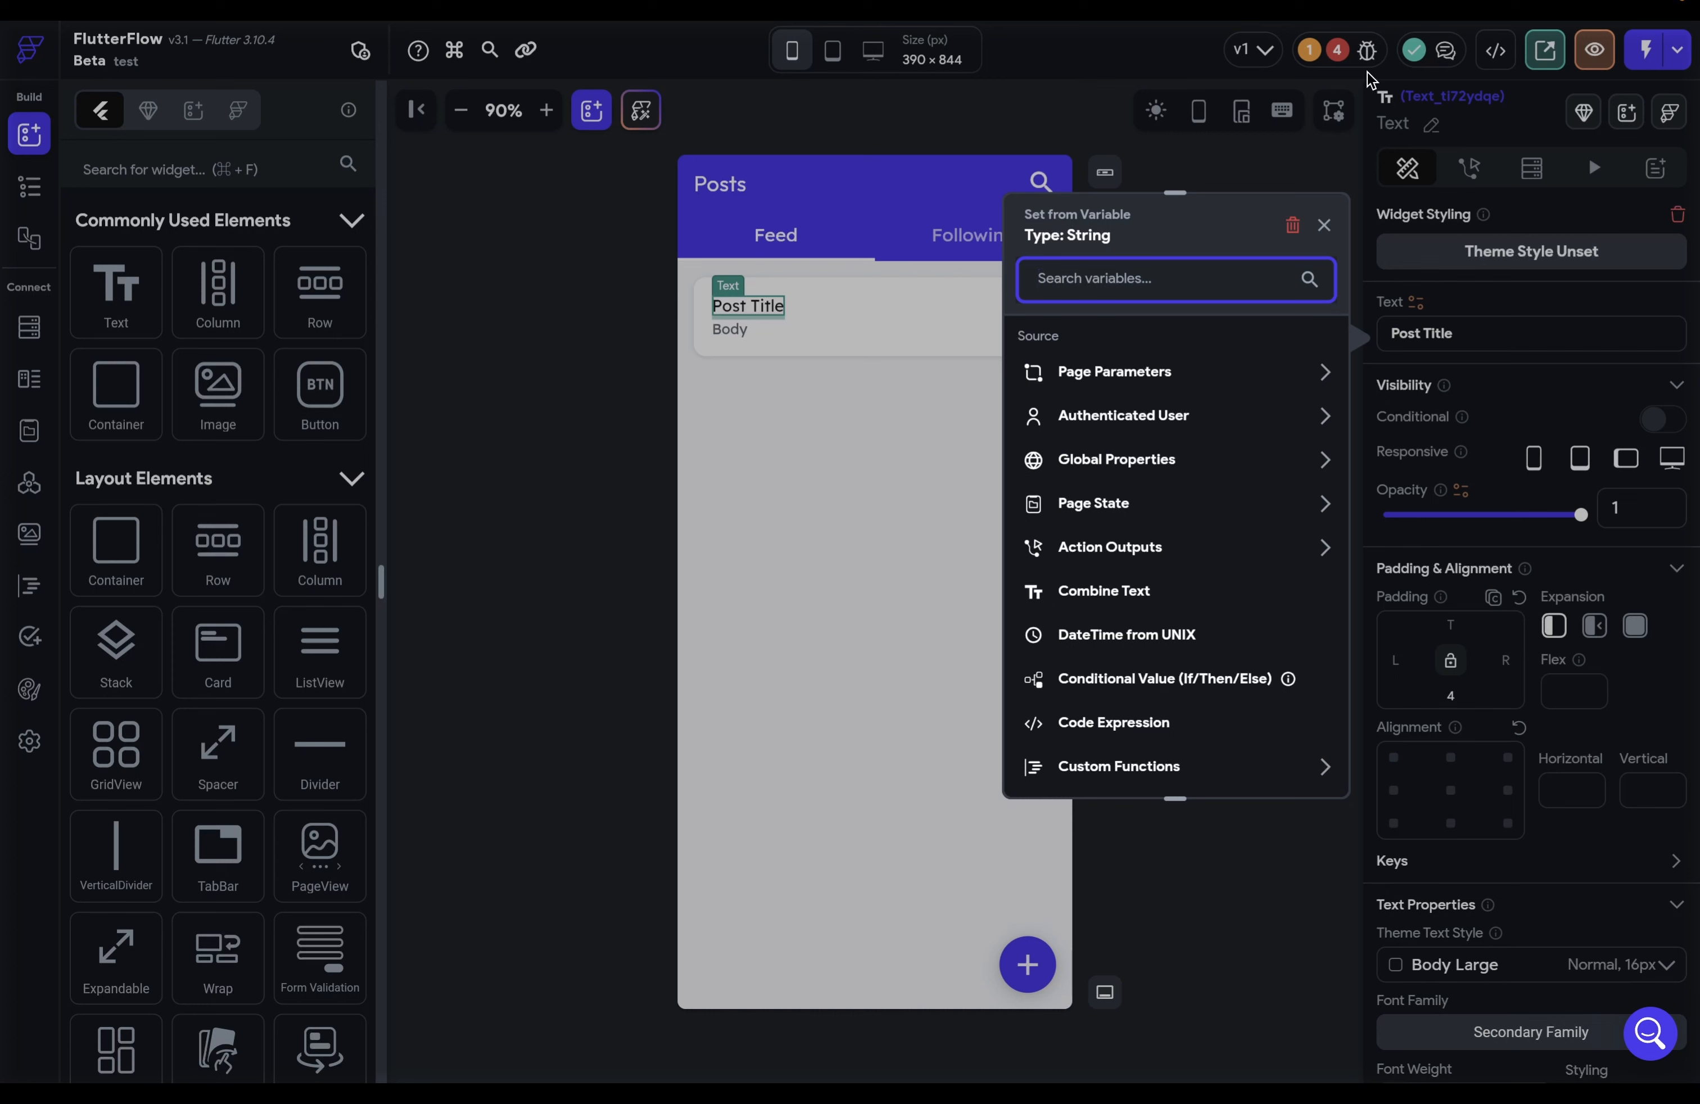
{"action": "left_click", "coordinate": [1323, 224]}
{"action": "left_click", "coordinate": [1194, 761]}
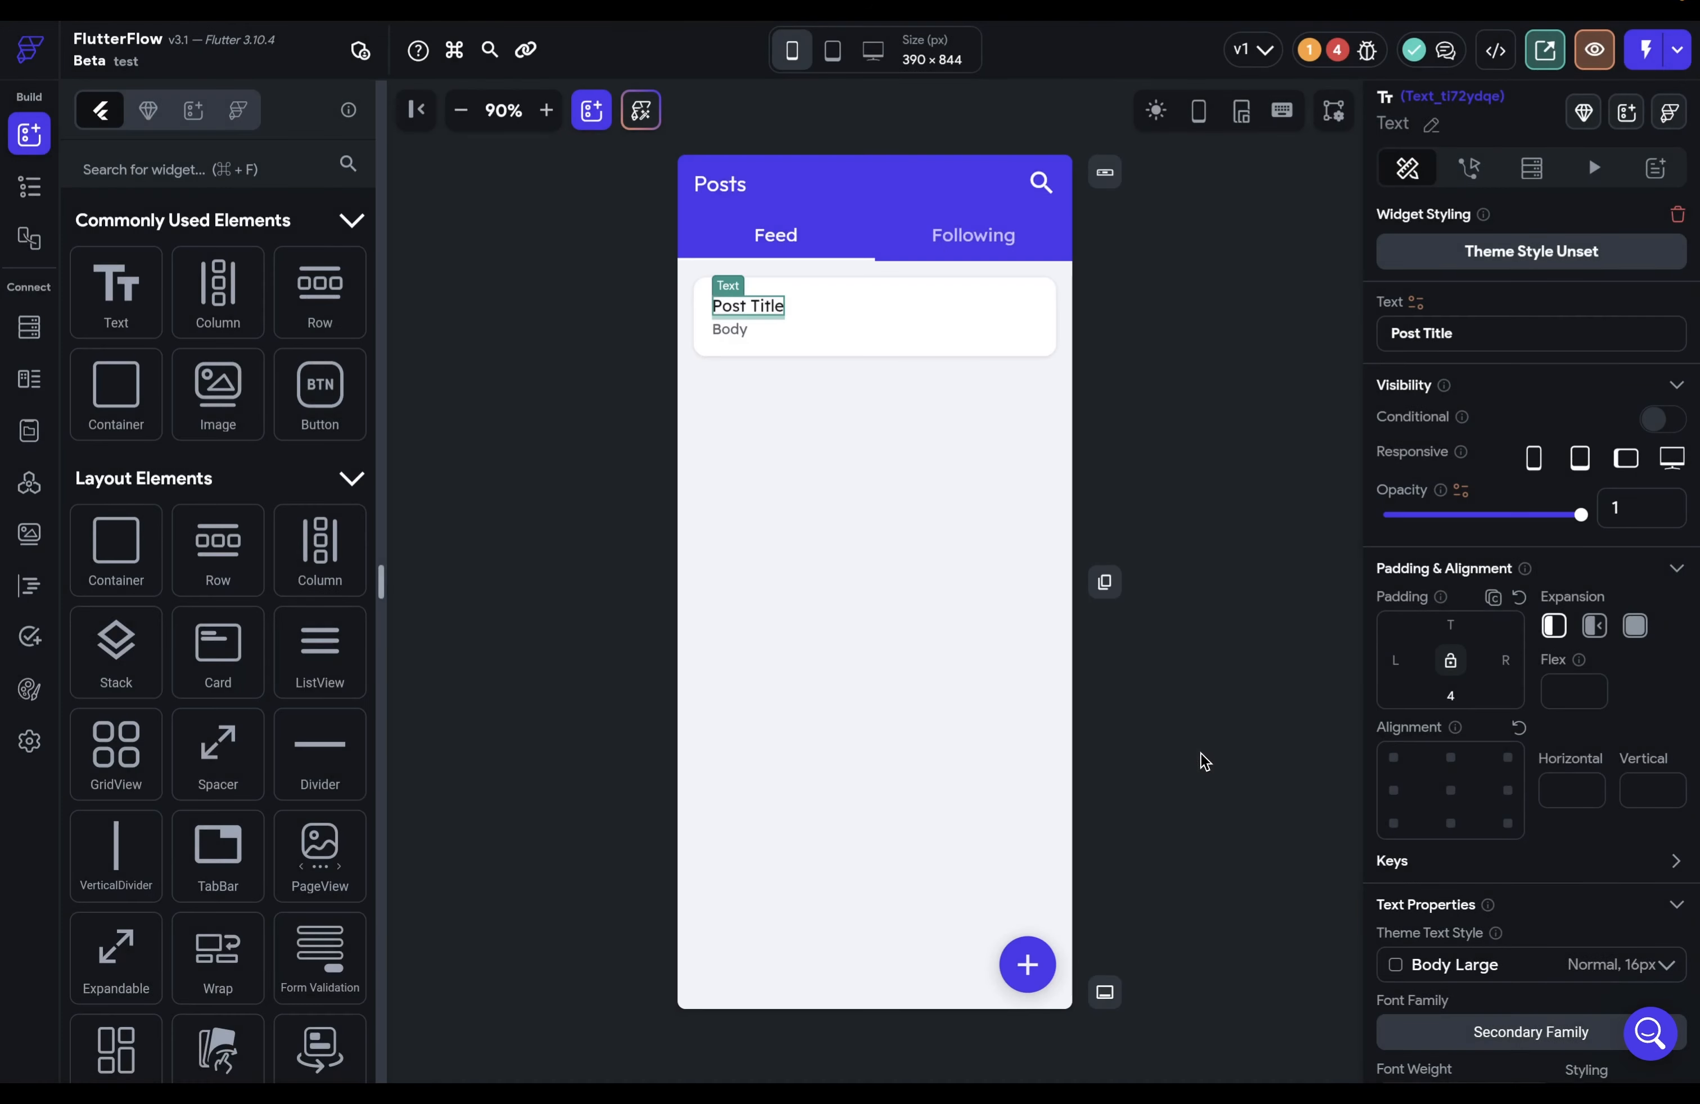
Step: Delete the floating action button's entire Backend Call action chain, leaving it with no actions
{"action": "left_click", "coordinate": [1037, 957]}
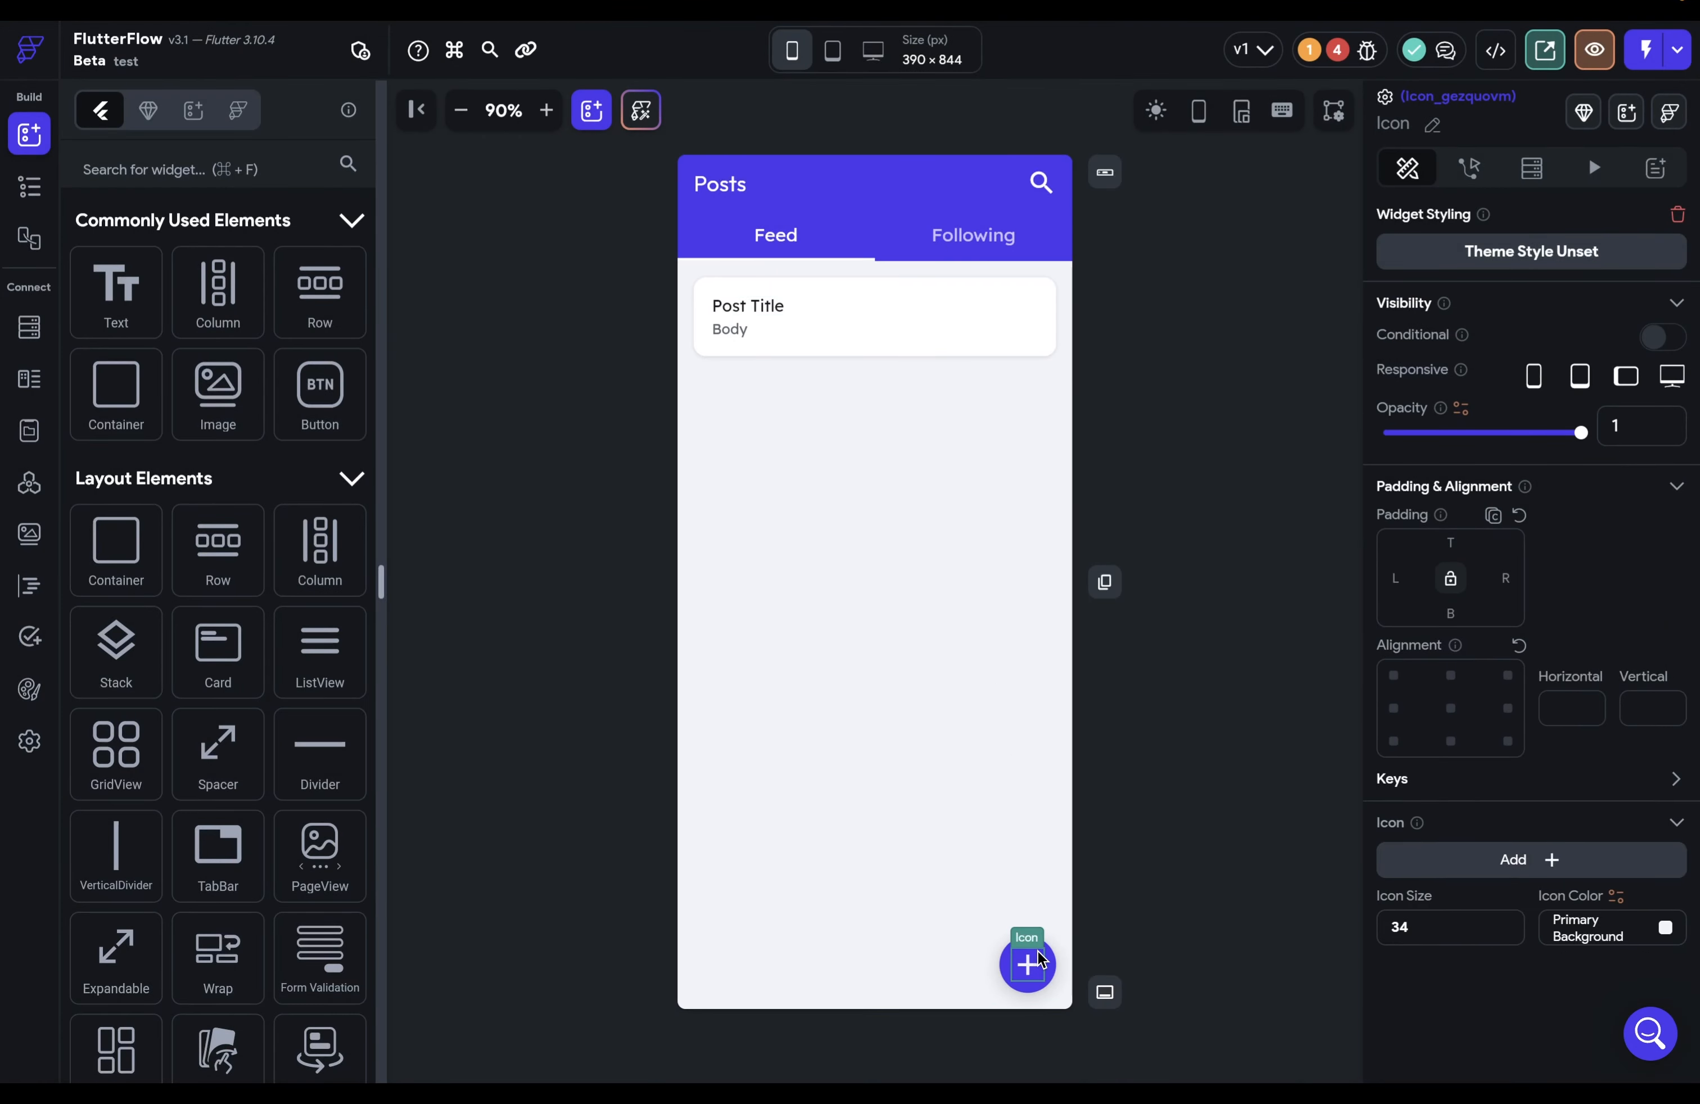
{"action": "left_click", "coordinate": [1049, 962]}
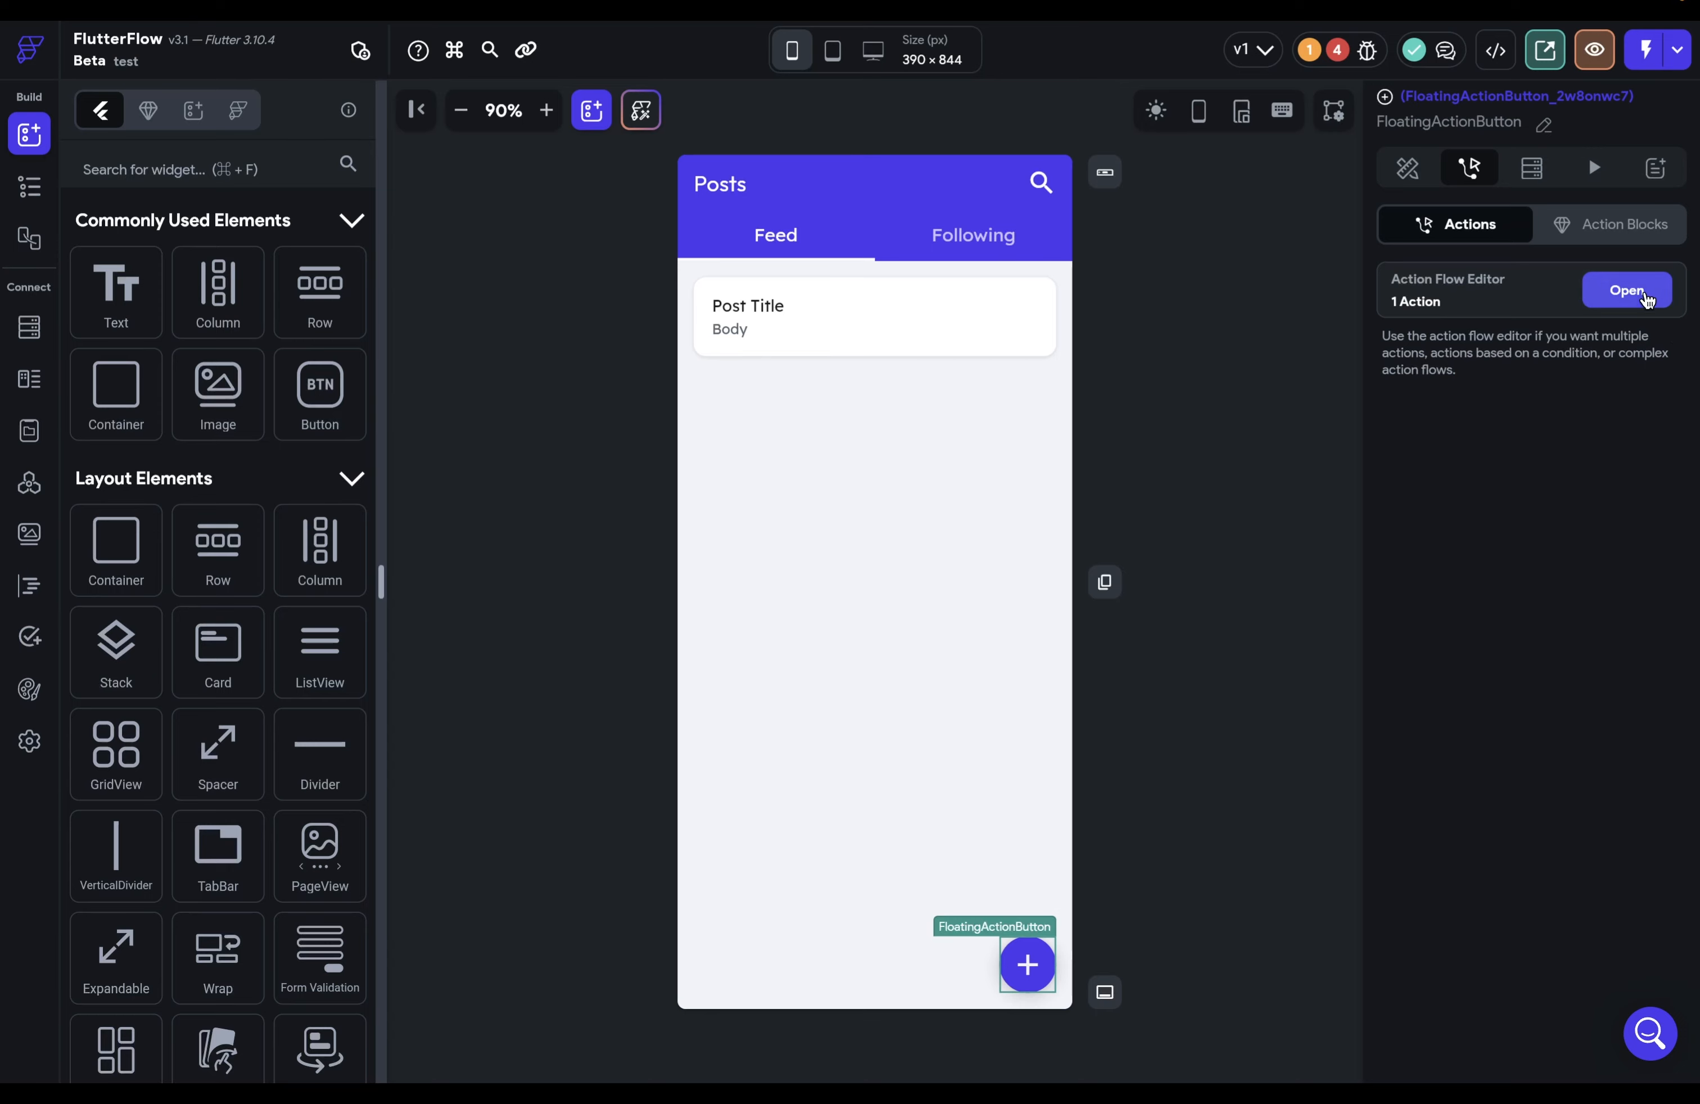
{"action": "left_click", "coordinate": [1641, 299]}
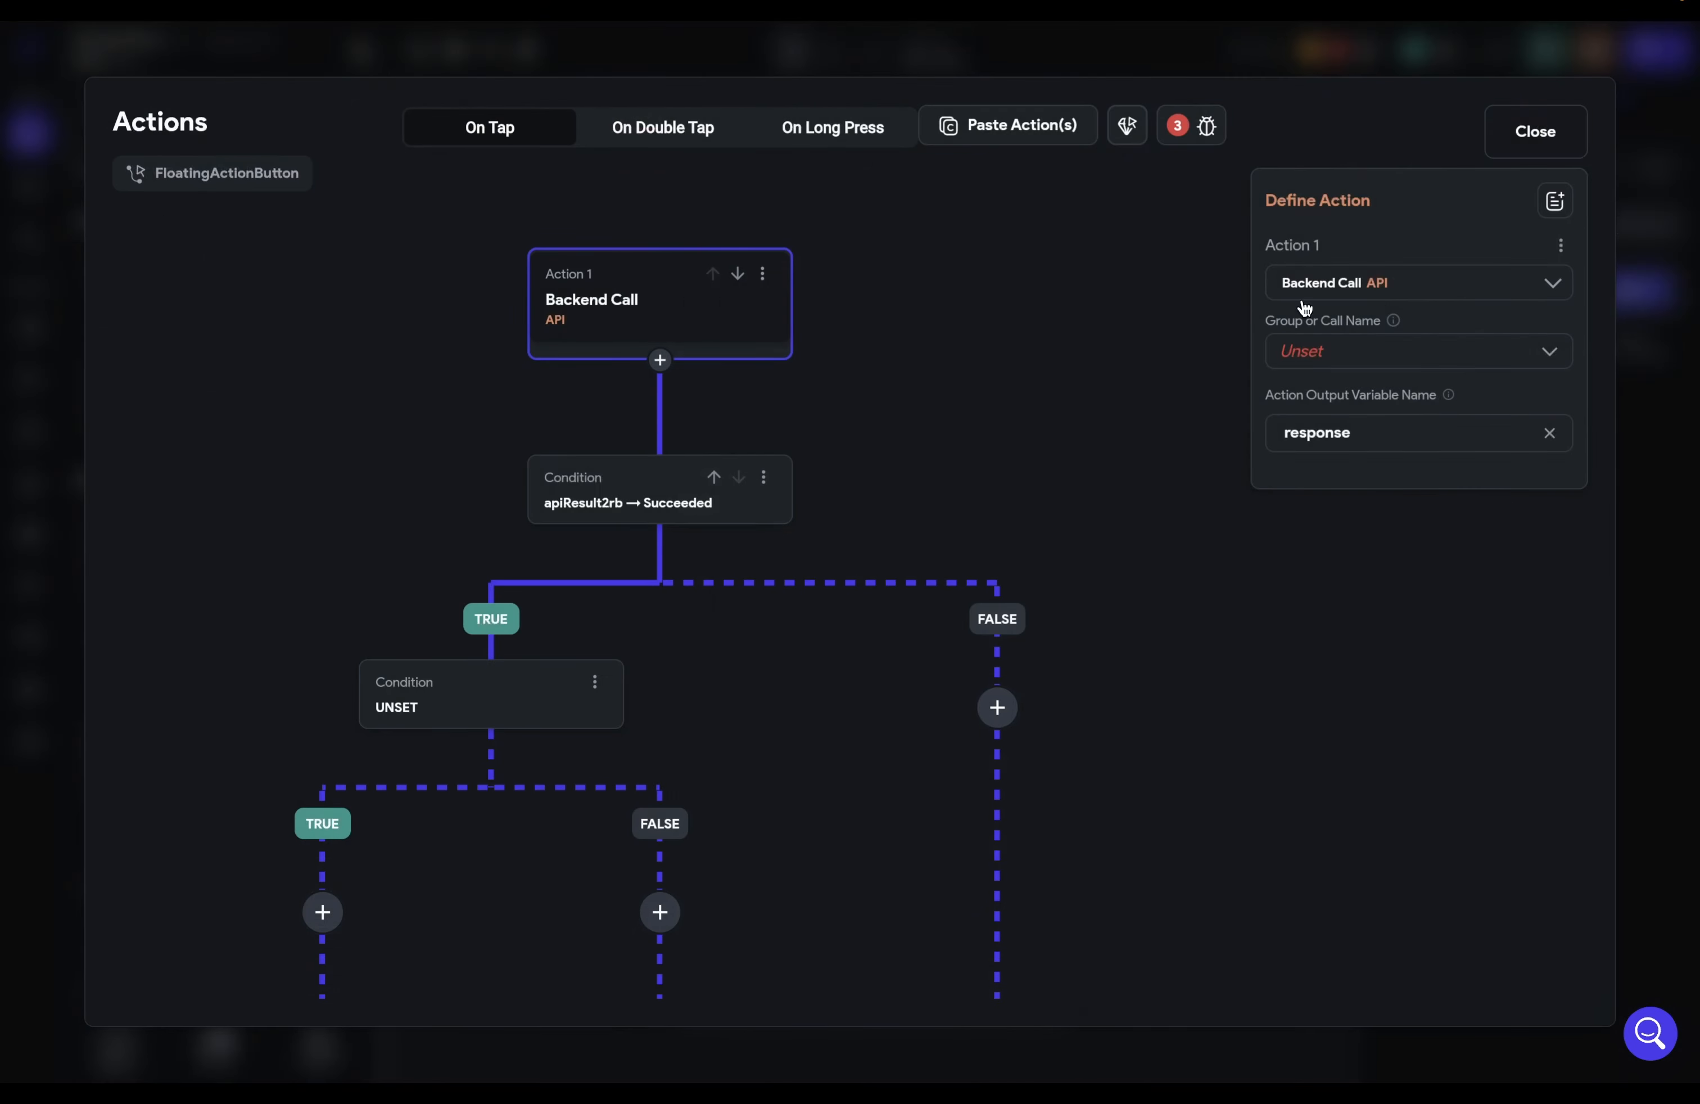
{"action": "left_click", "coordinate": [763, 274]}
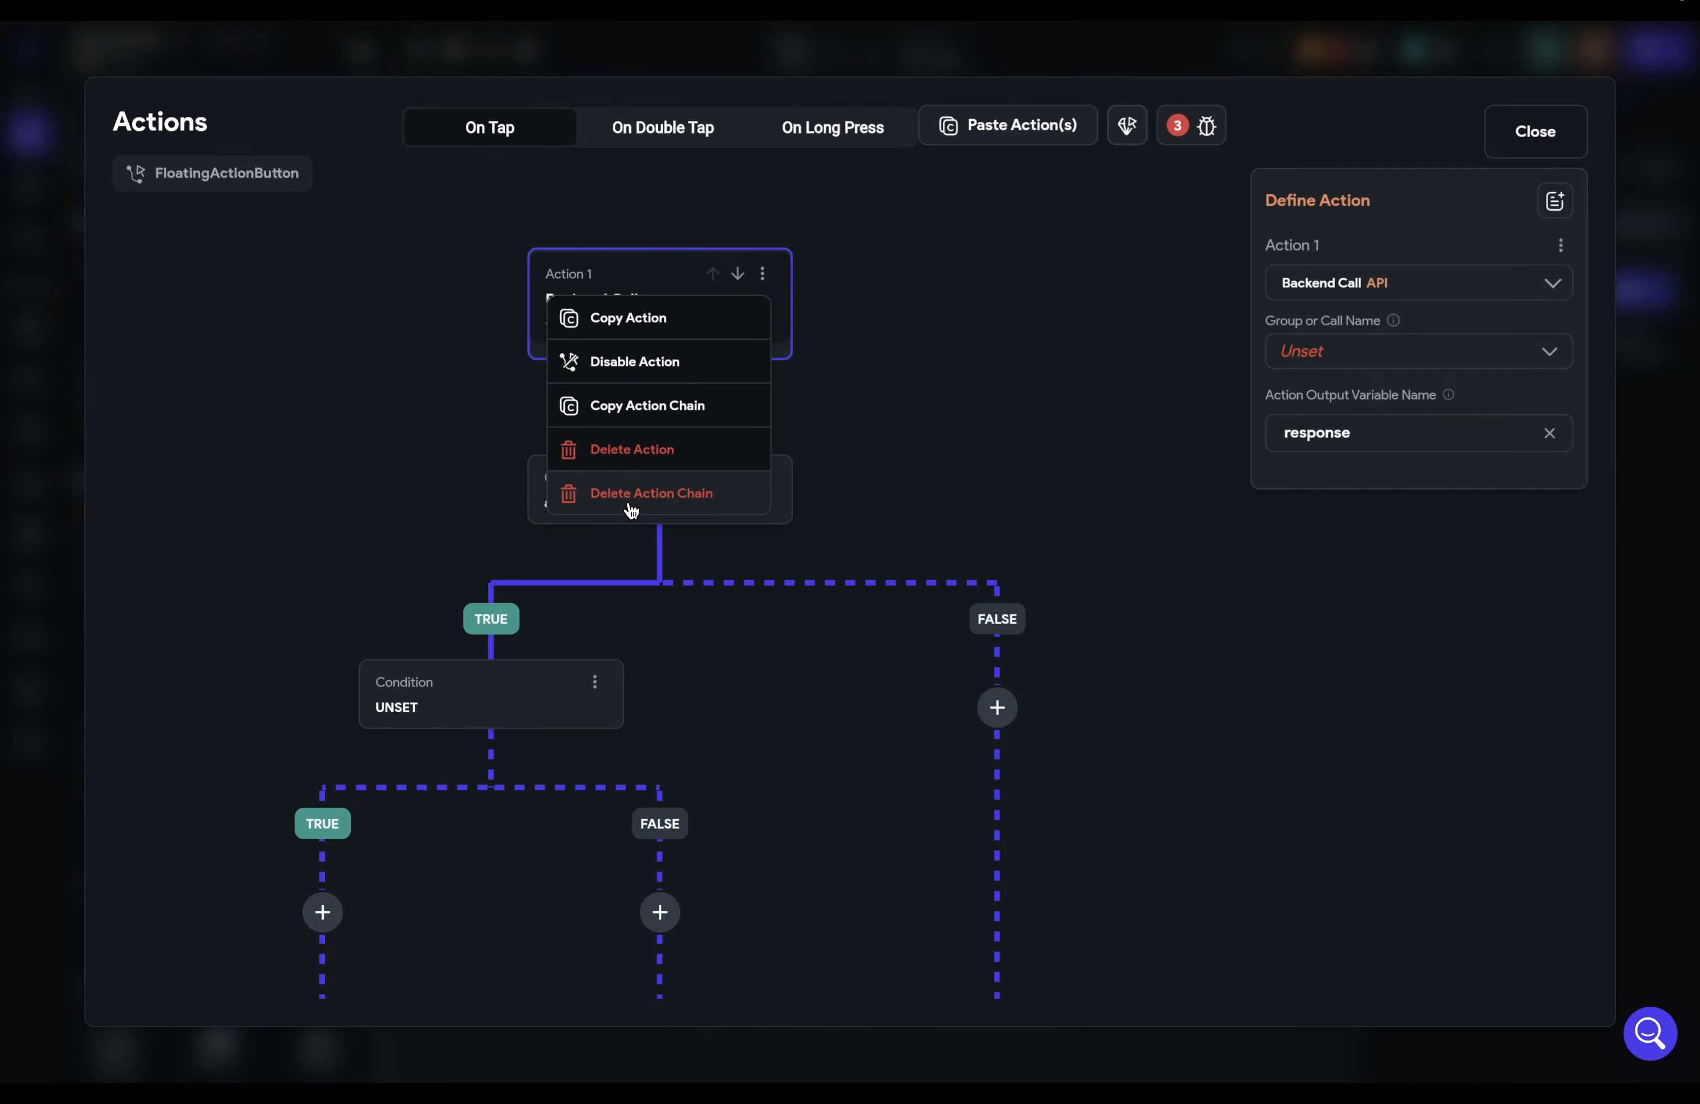
{"action": "left_click", "coordinate": [647, 502]}
{"action": "left_click", "coordinate": [1017, 599]}
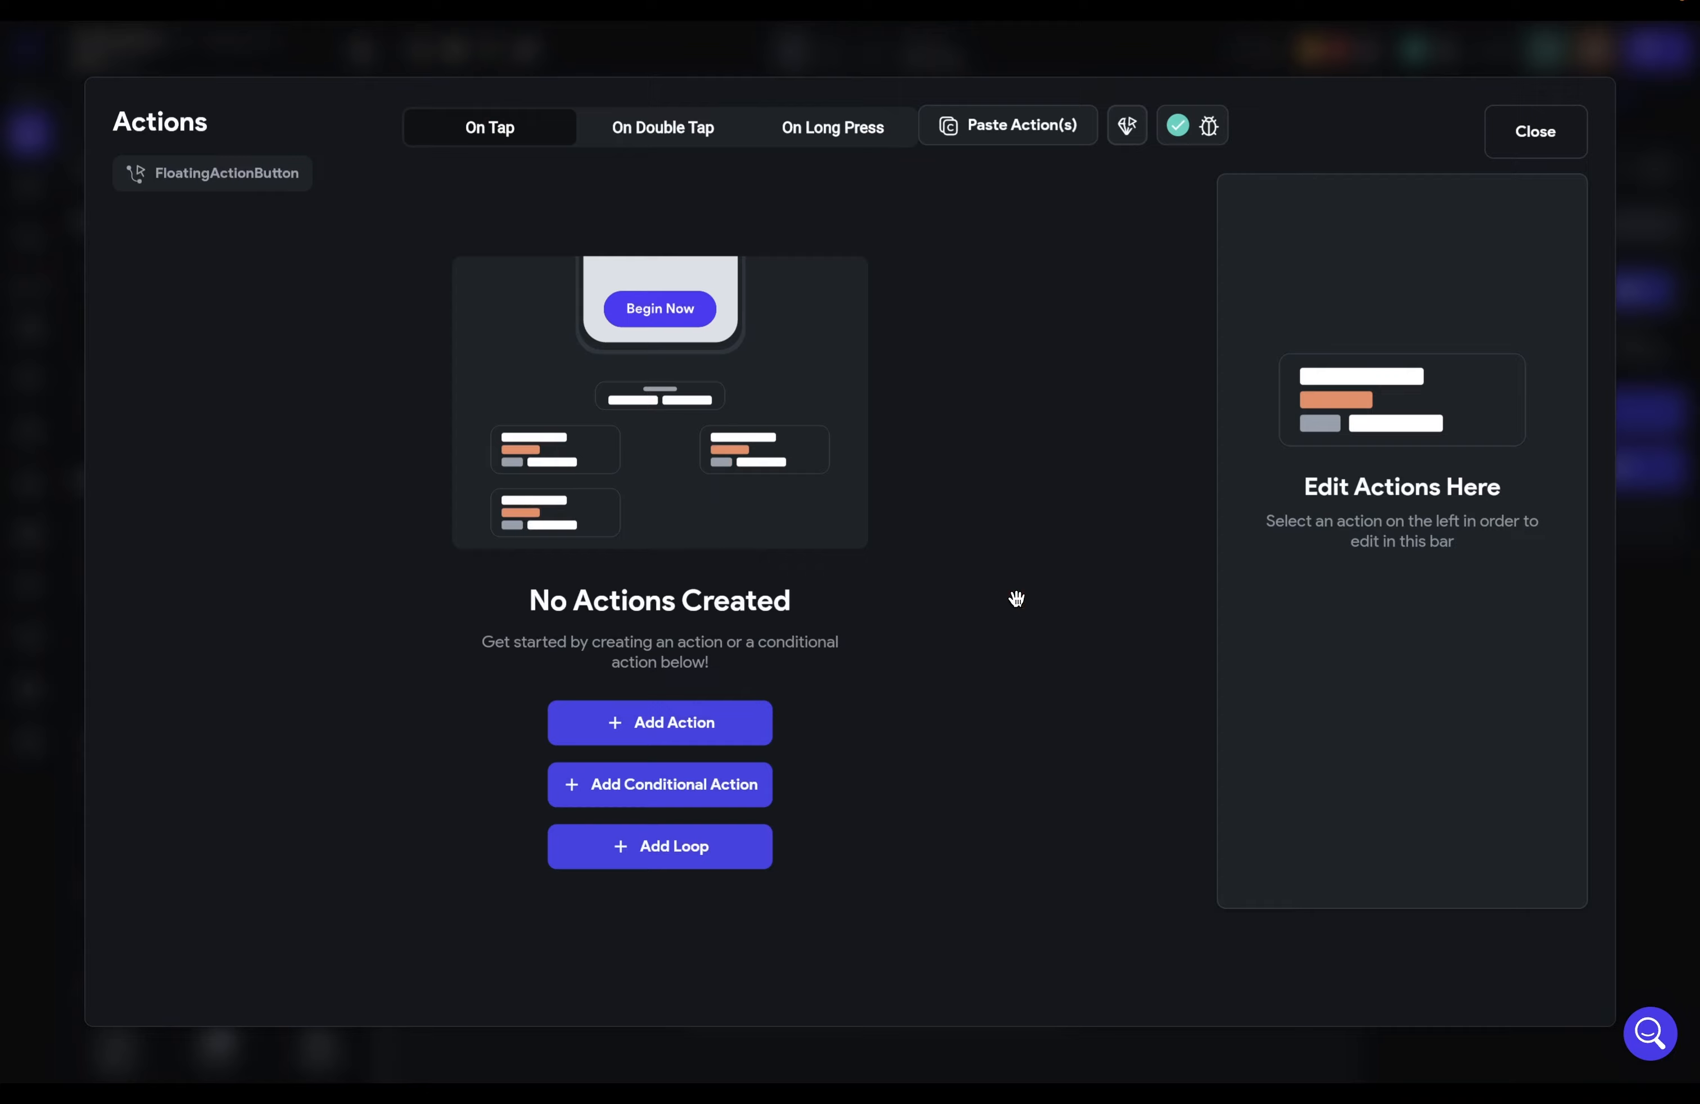
{"action": "left_click", "coordinate": [1570, 131]}
{"action": "left_click", "coordinate": [30, 201]}
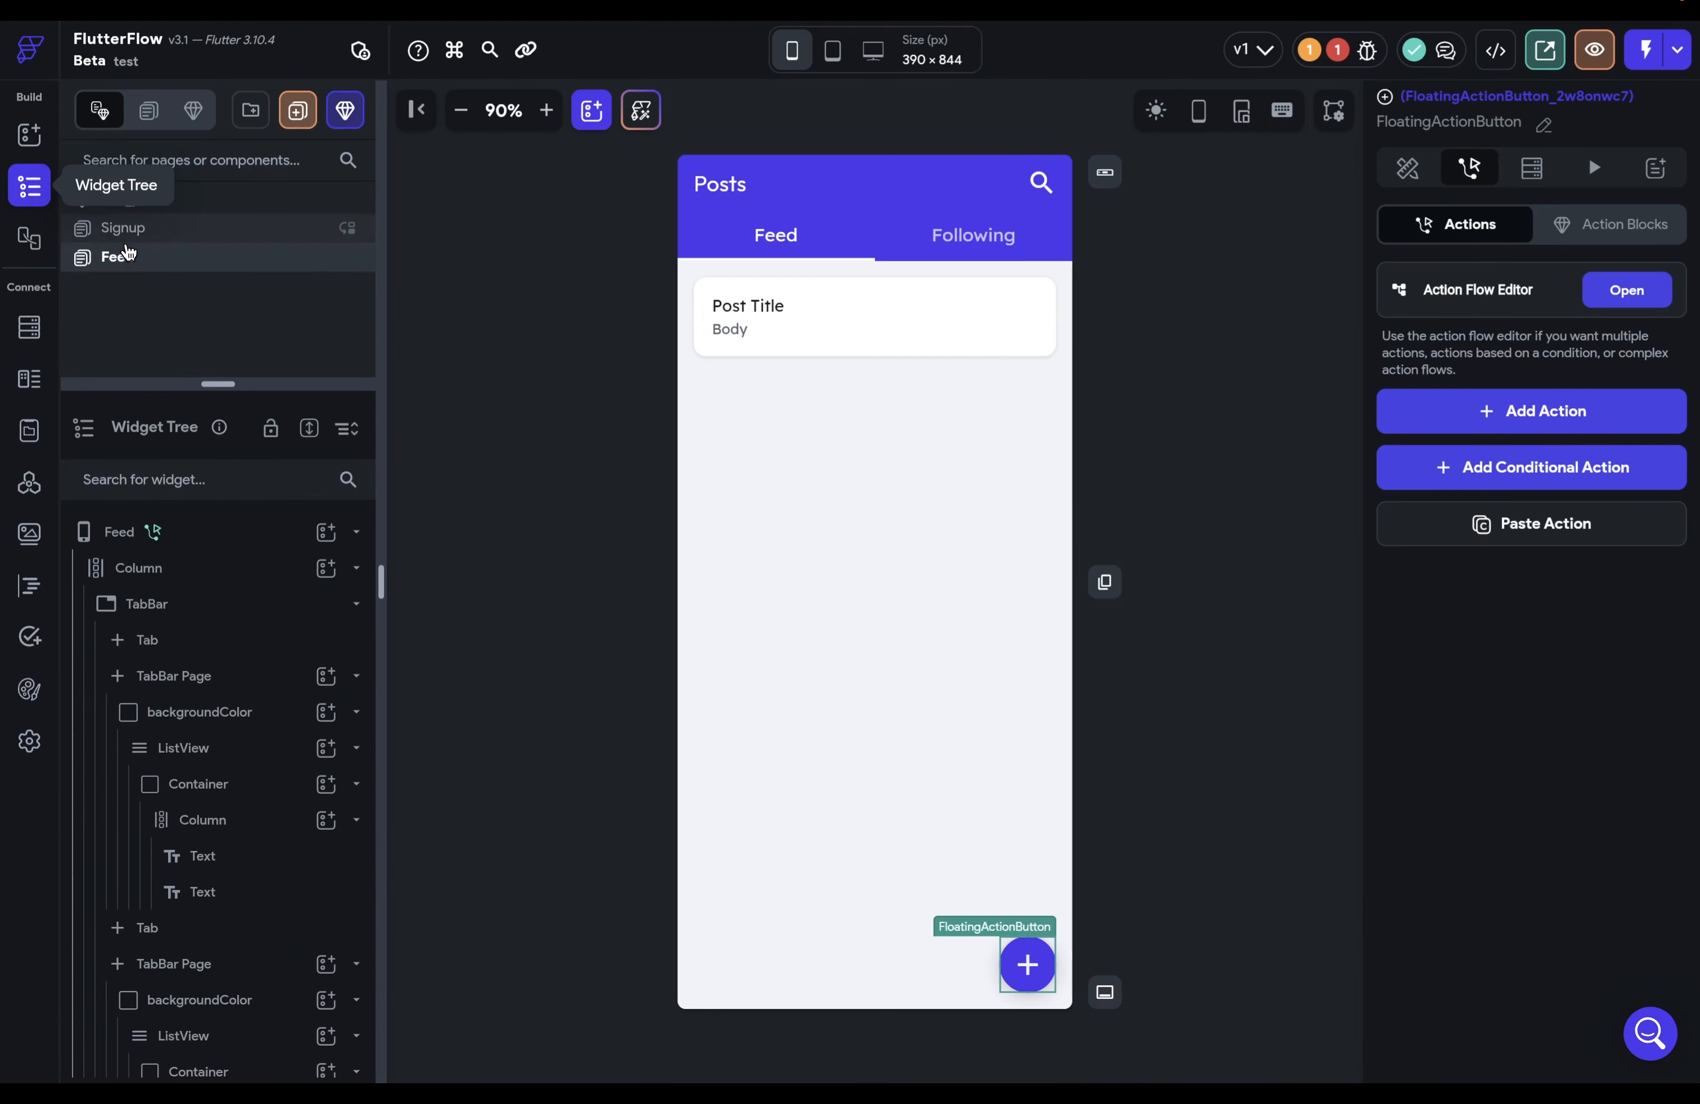
Step: Give the Signup page's Create Account button an Auth Create Account action using the Email provider
{"action": "left_click", "coordinate": [142, 229]}
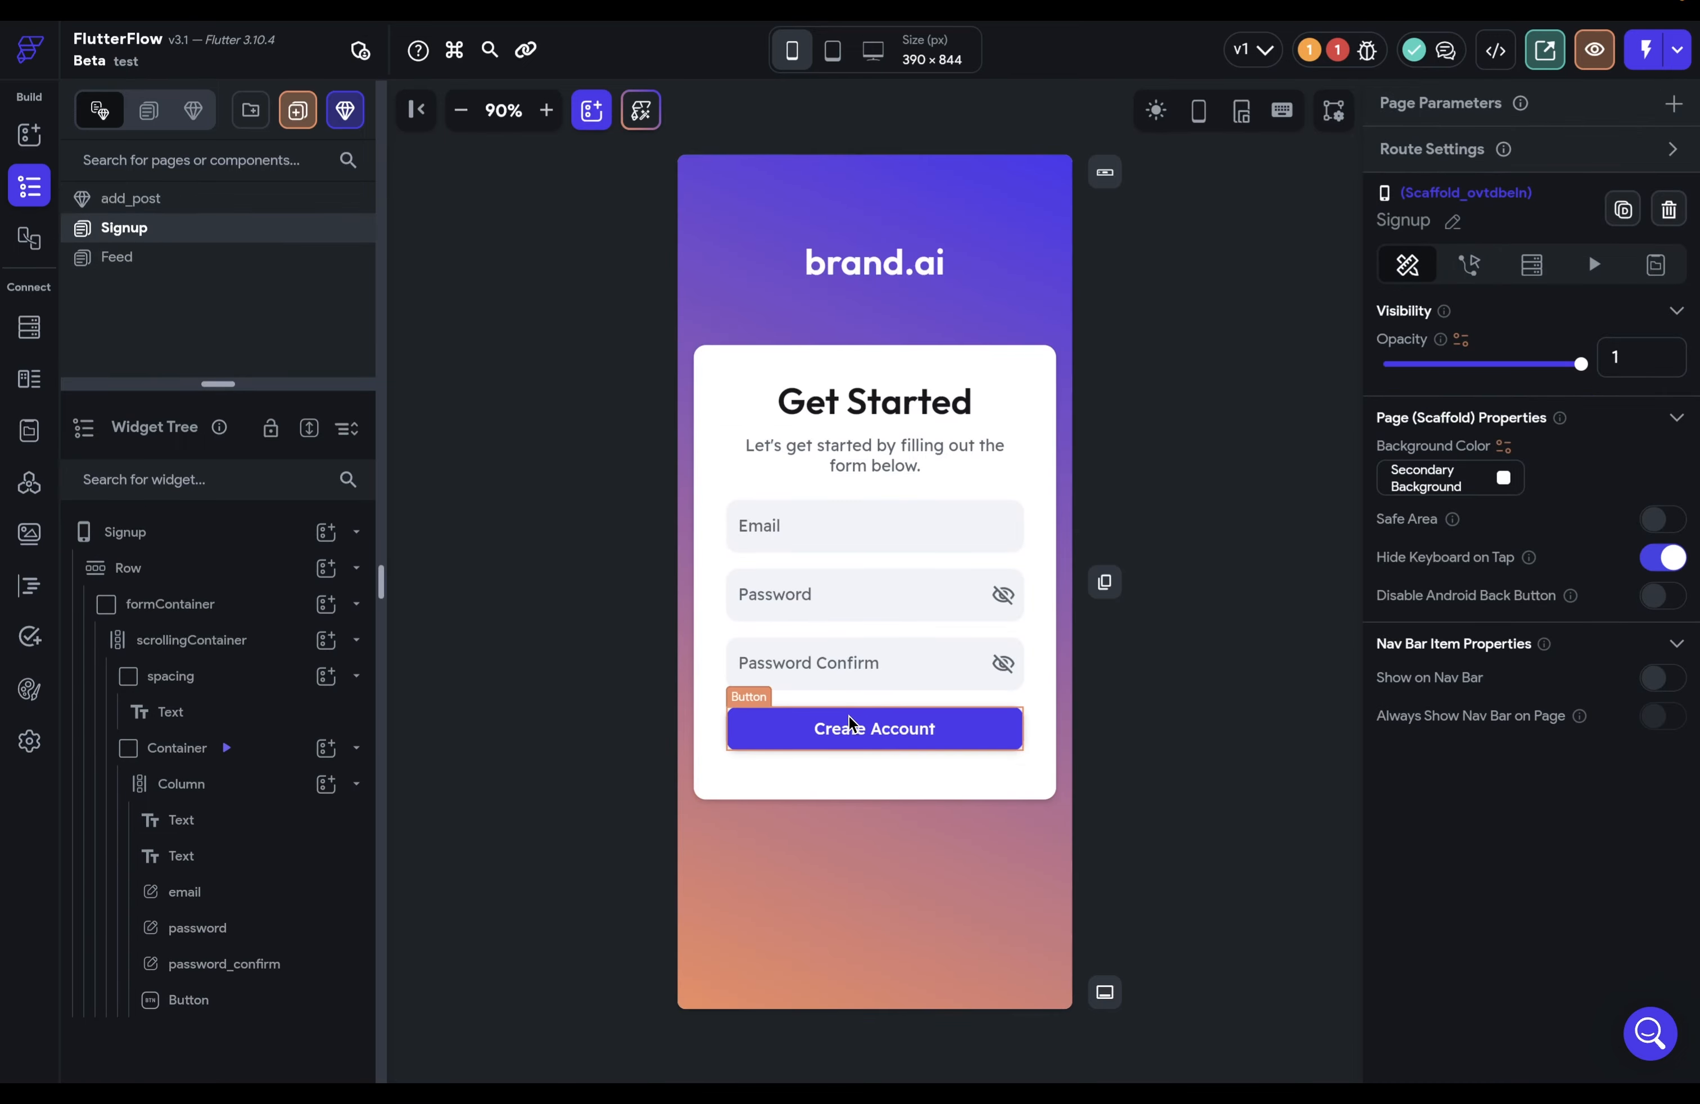
{"action": "left_click", "coordinate": [872, 730]}
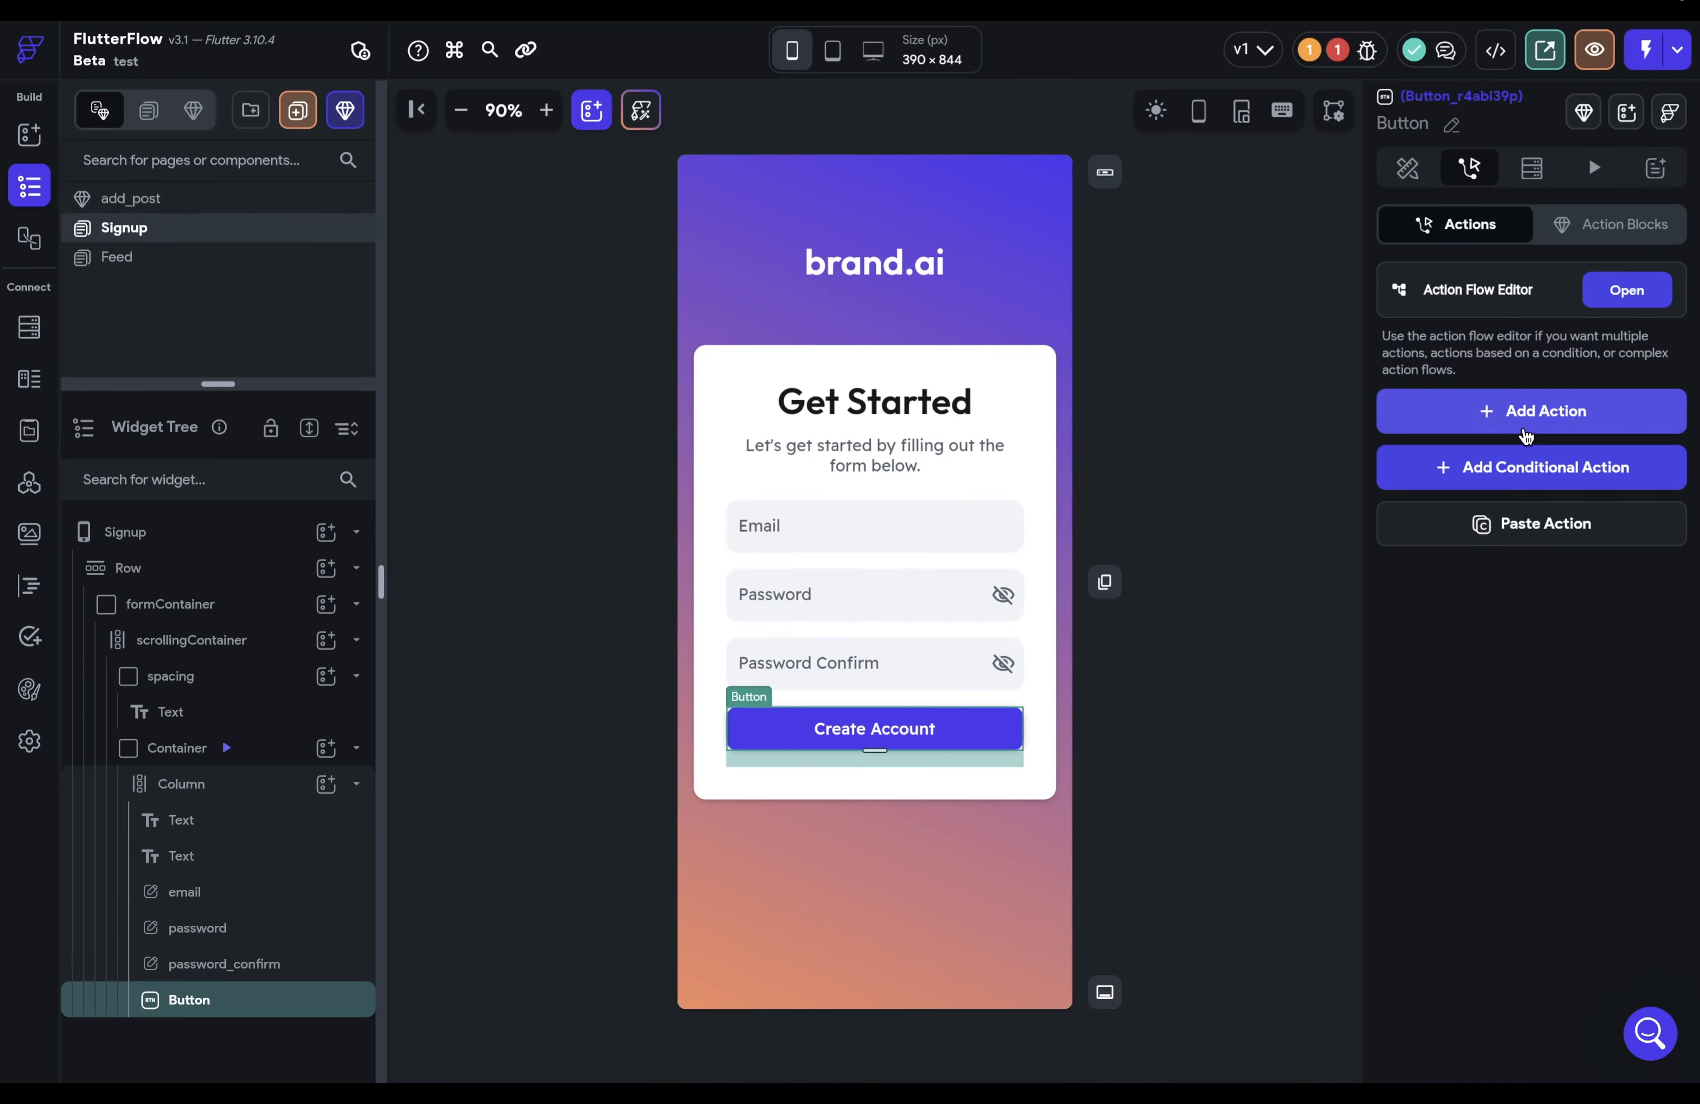
{"action": "left_click", "coordinate": [1604, 307]}
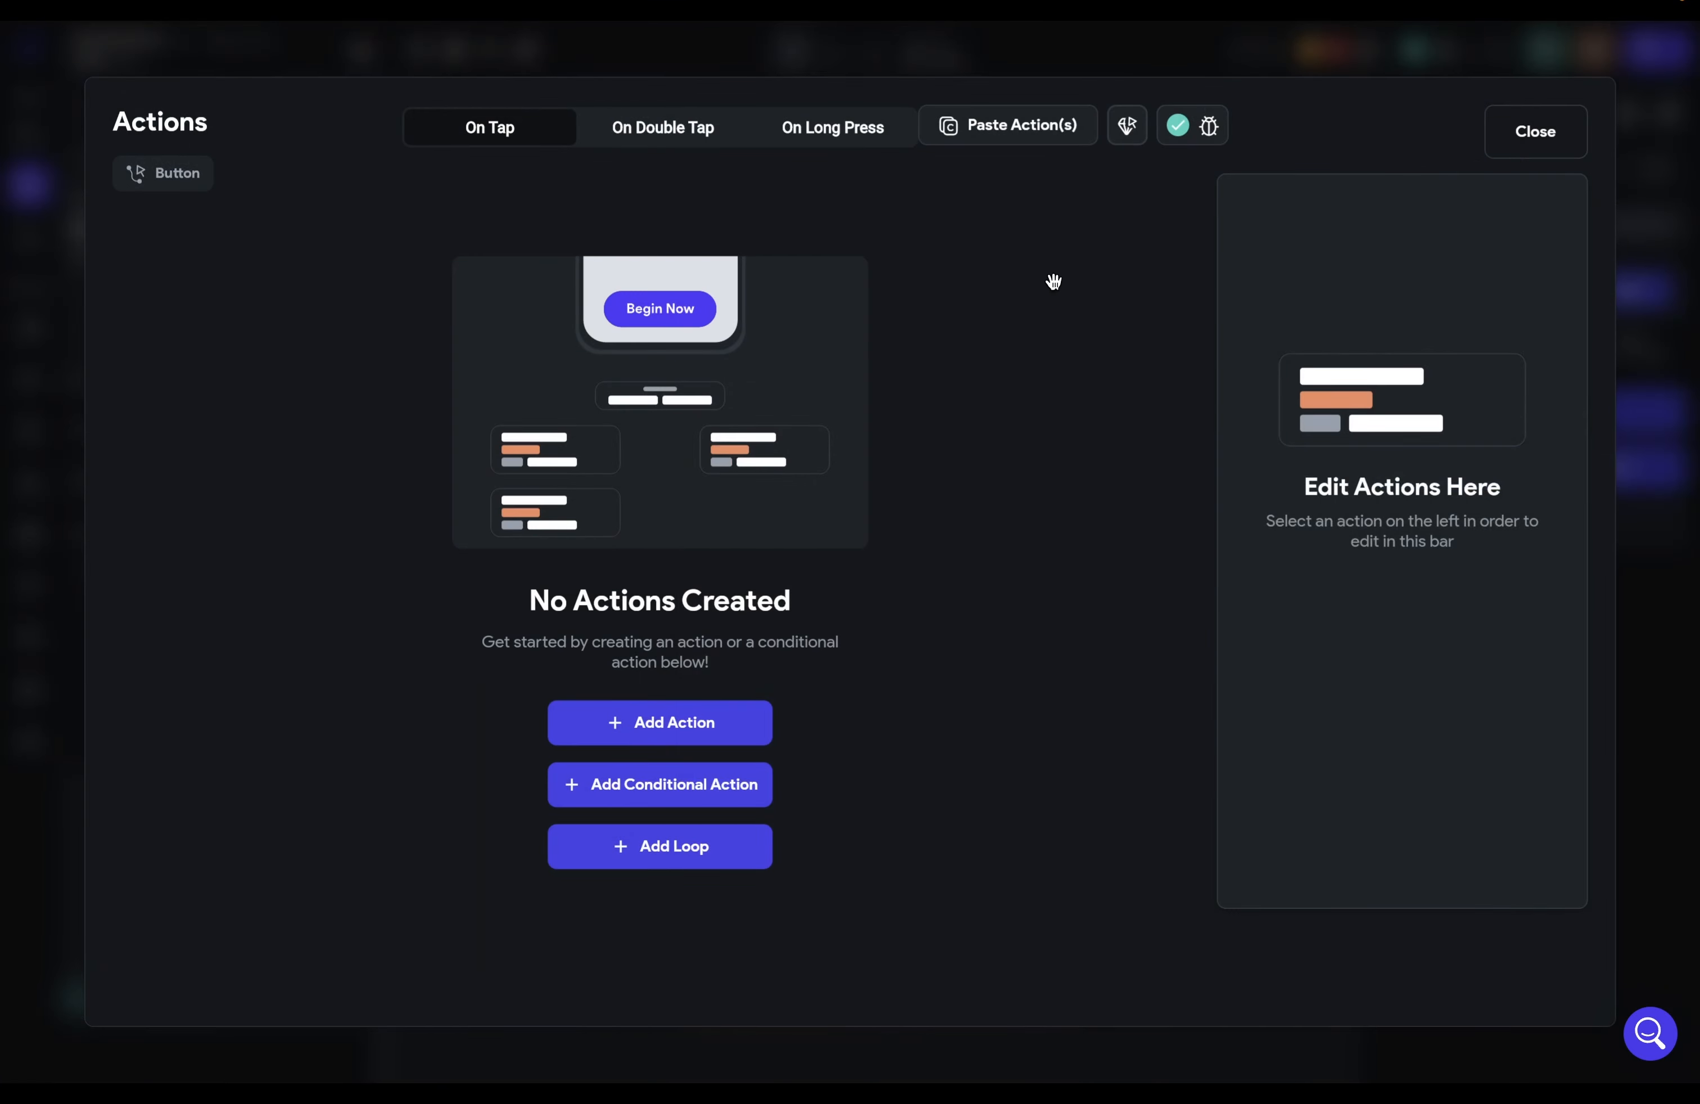
{"action": "left_click", "coordinate": [705, 727]}
{"action": "left_click", "coordinate": [1373, 368]}
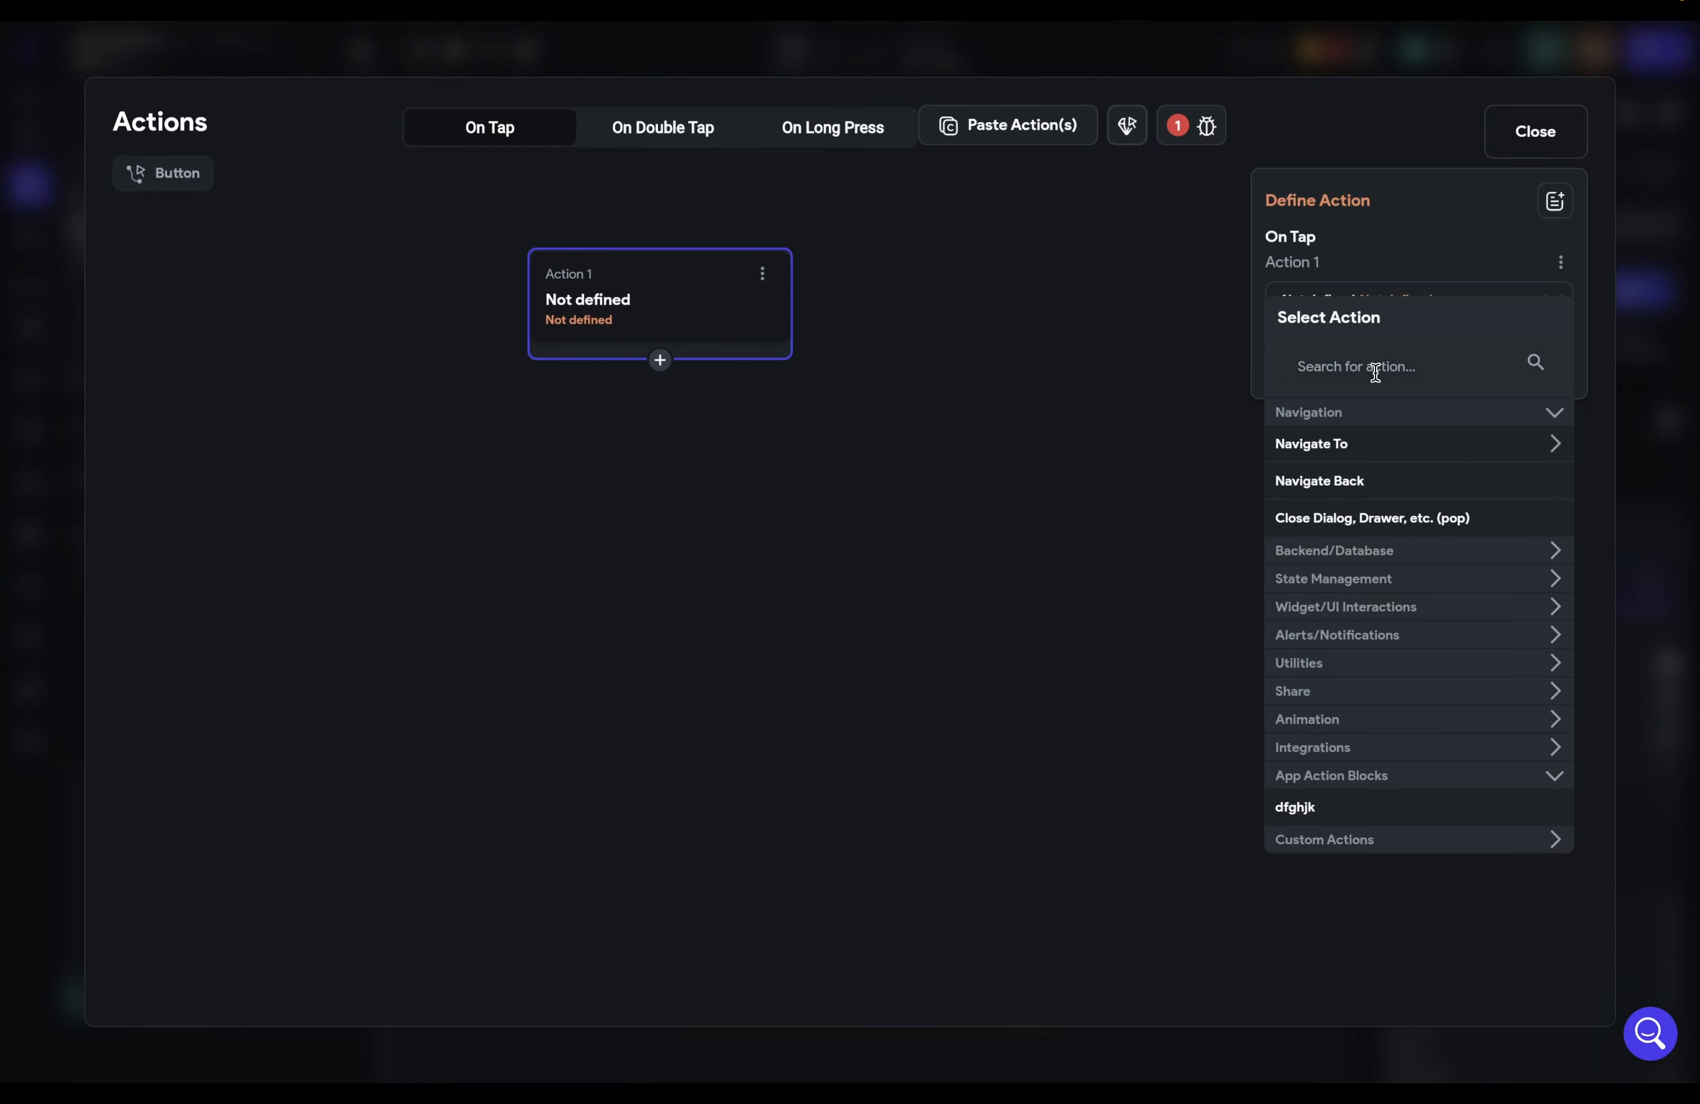
{"action": "type", "text": "auth"}
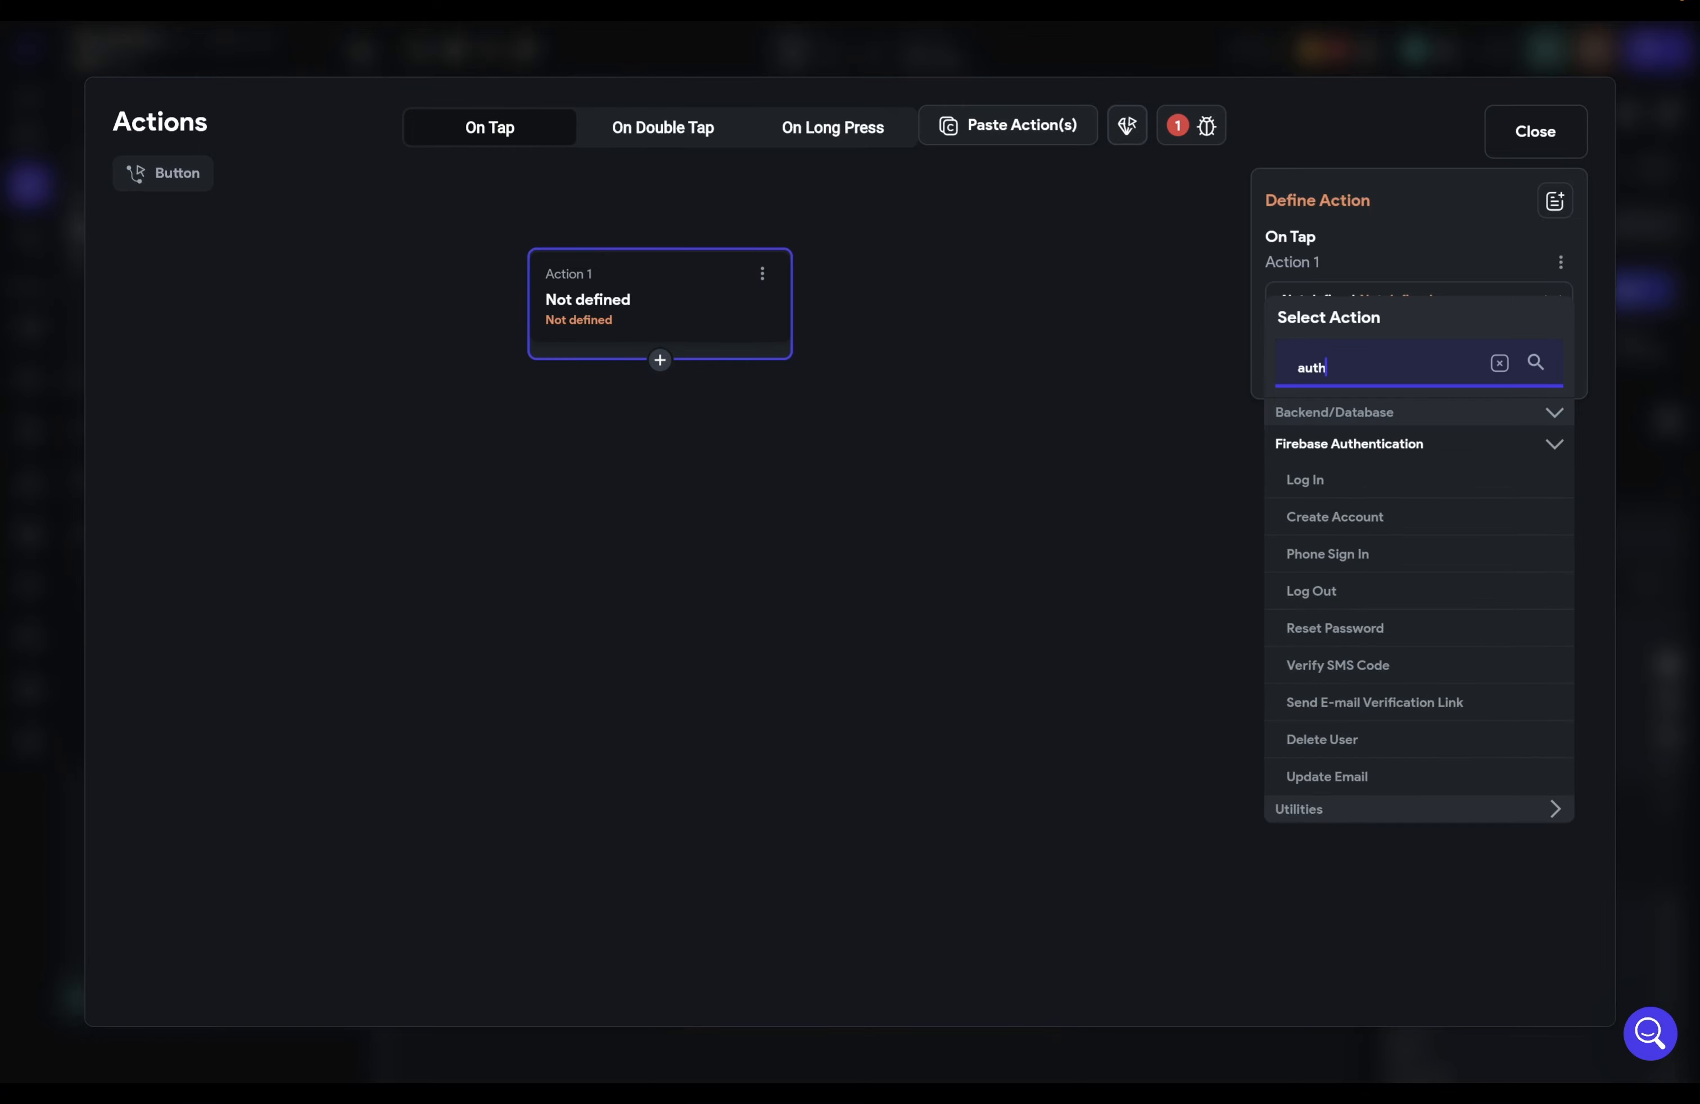
{"action": "left_click", "coordinate": [1351, 518]}
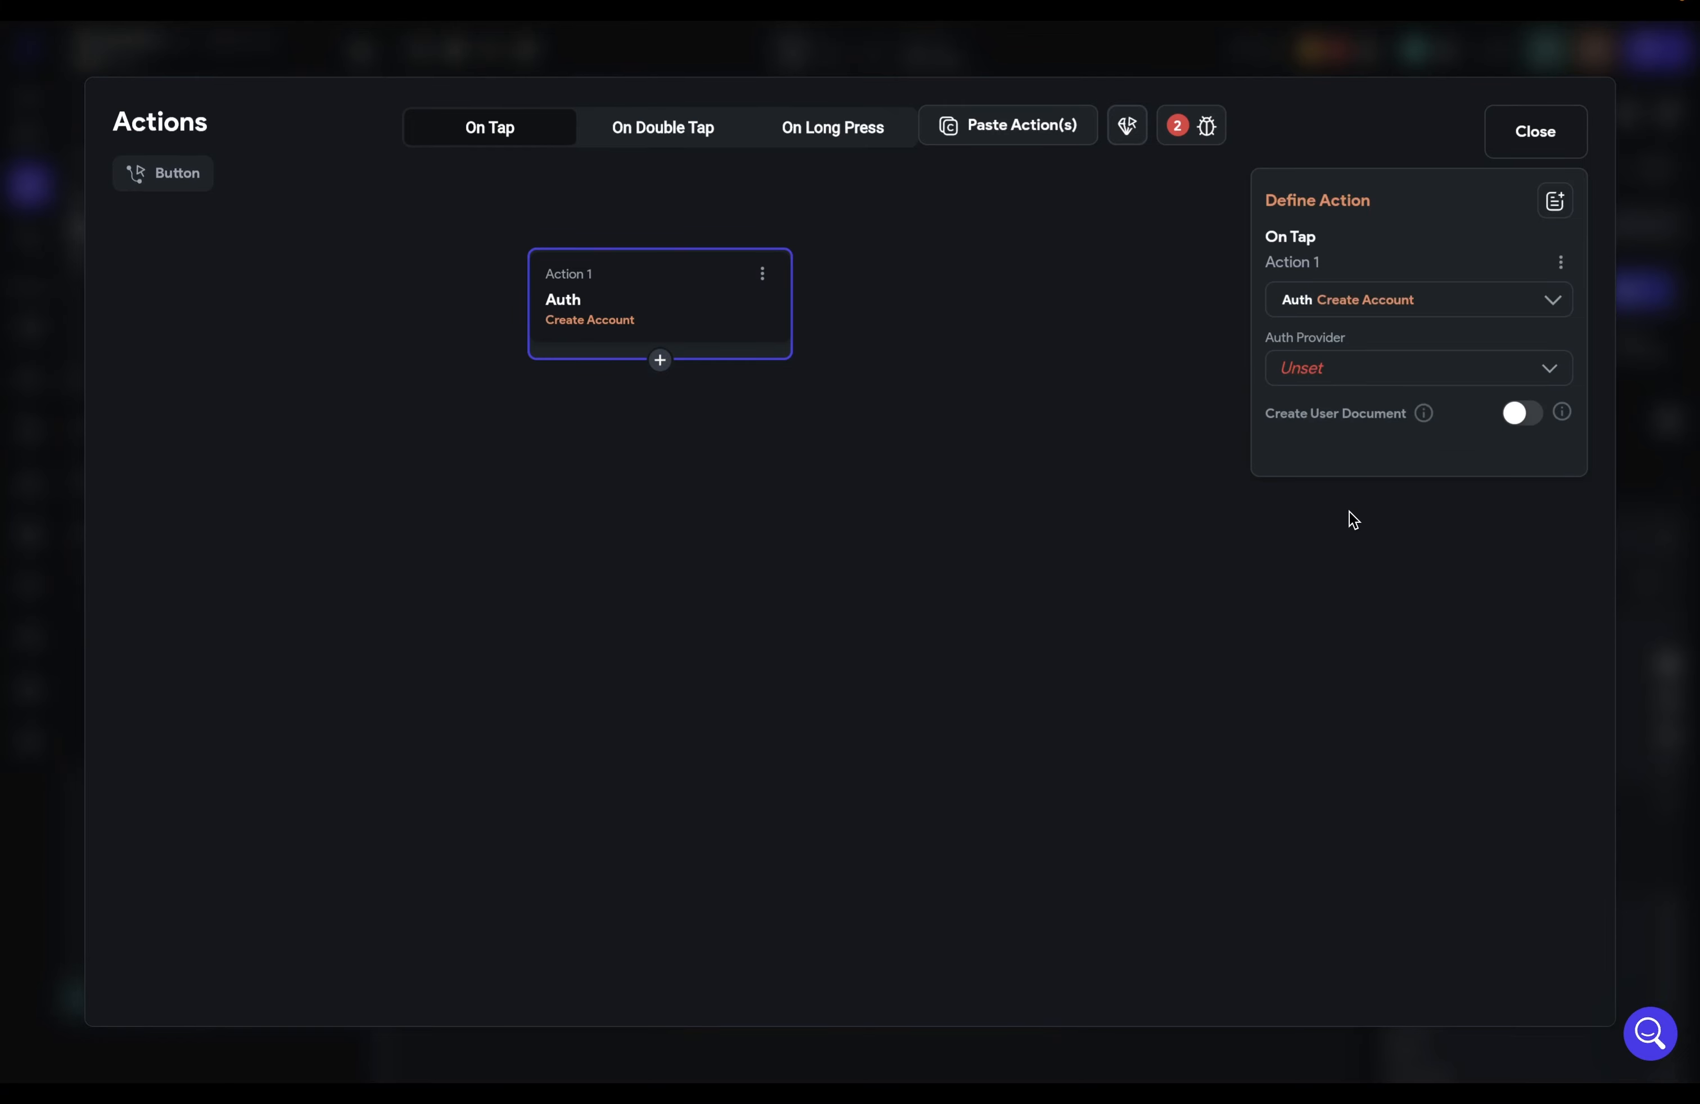
{"action": "left_click", "coordinate": [1310, 371]}
{"action": "left_click", "coordinate": [1307, 371]}
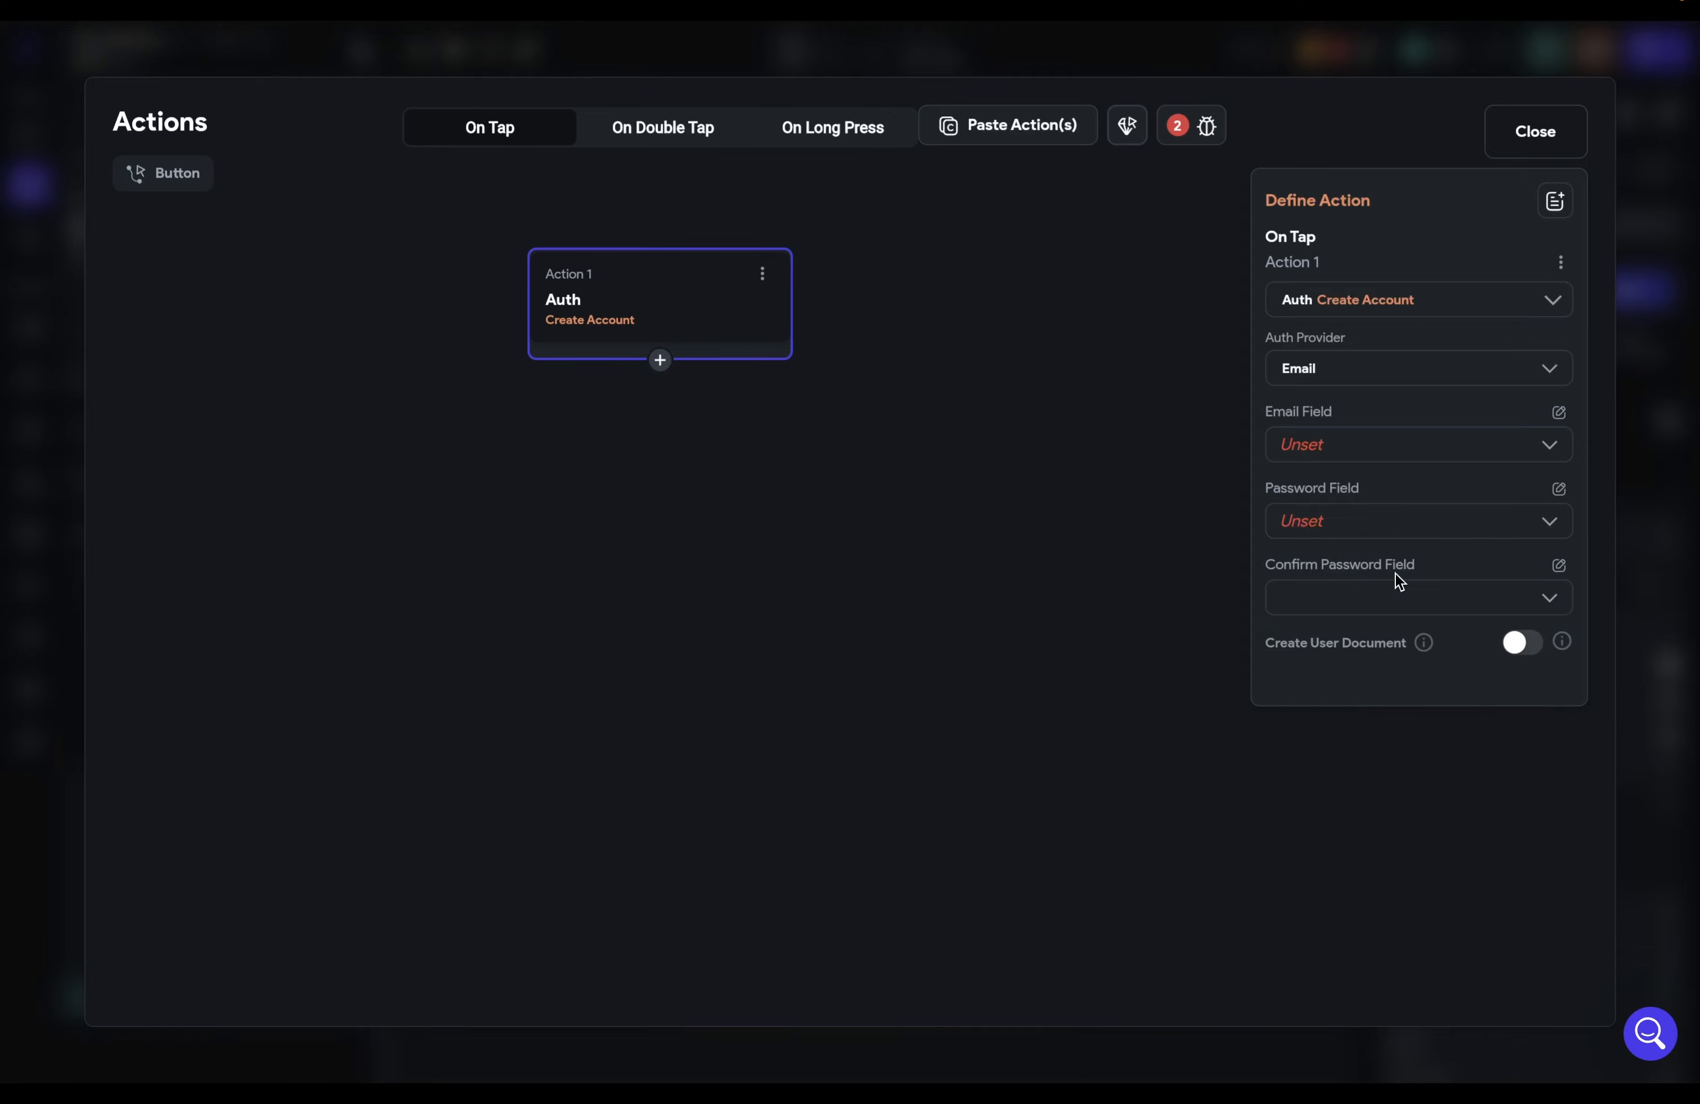
{"action": "left_click", "coordinate": [1535, 131]}
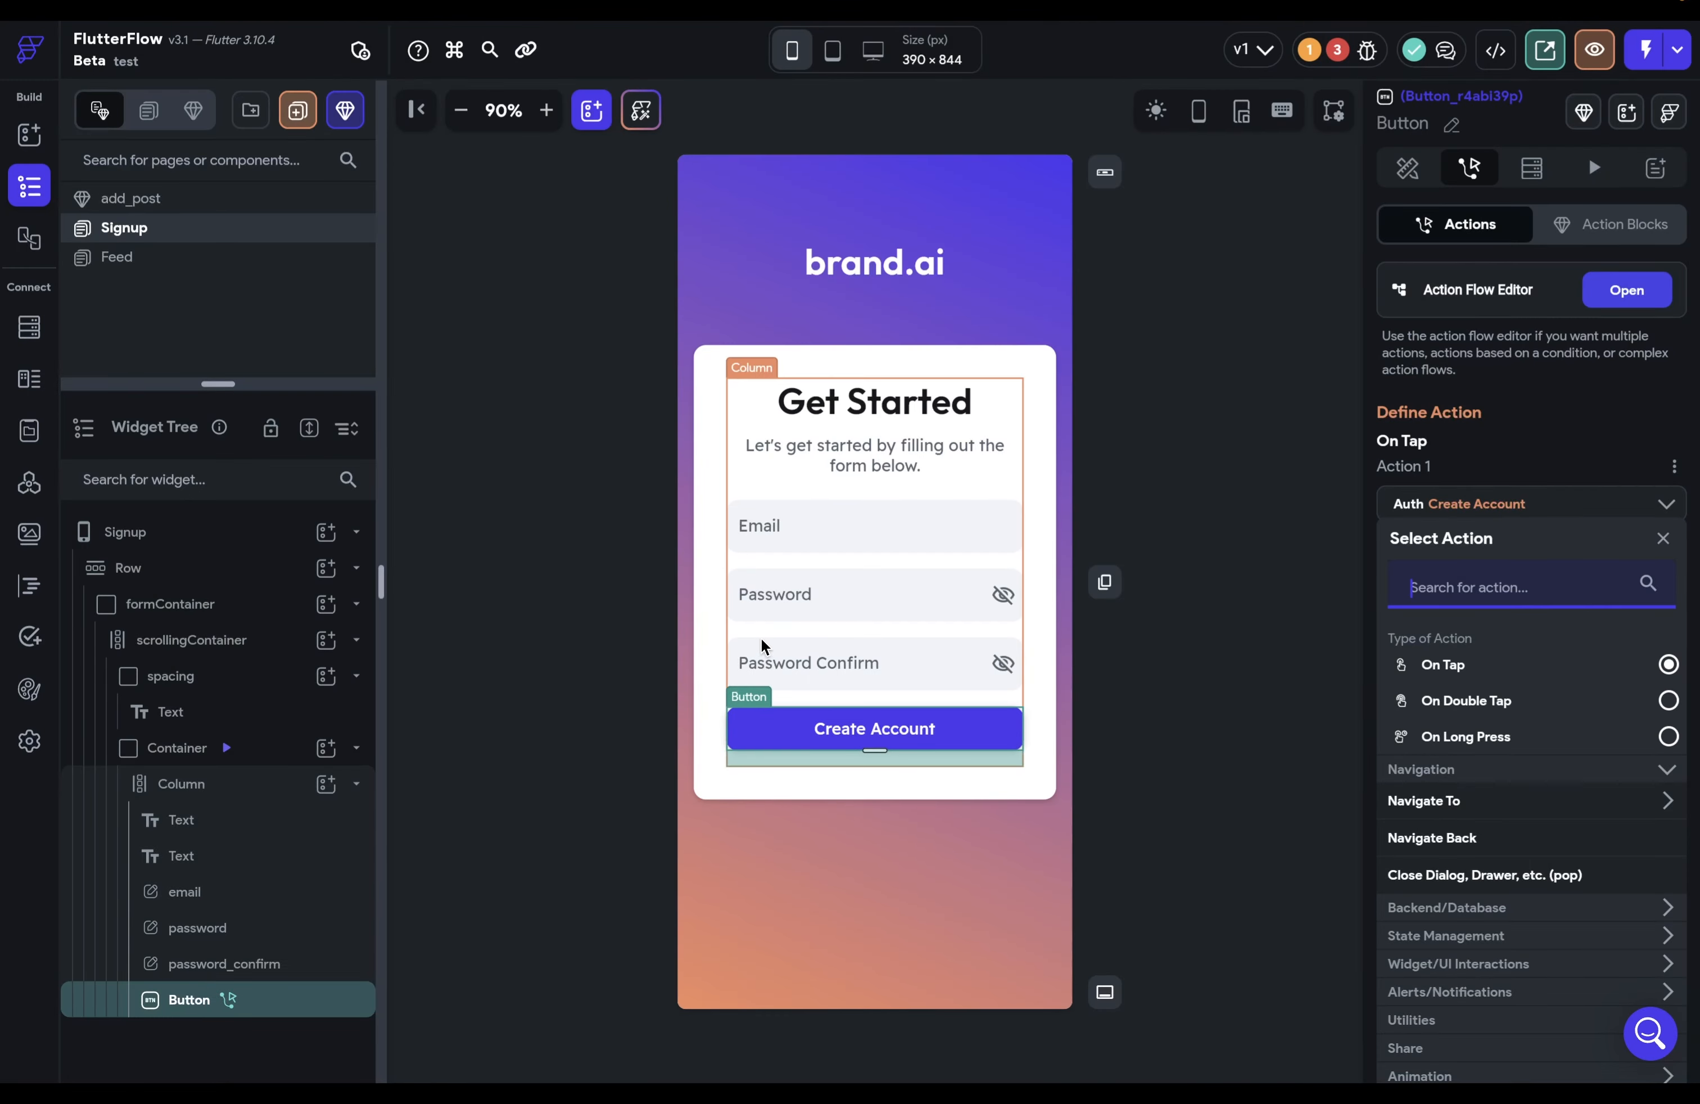
Step: Select the email field, then reopen the Create Account button's action flow
{"action": "left_click", "coordinate": [840, 524]}
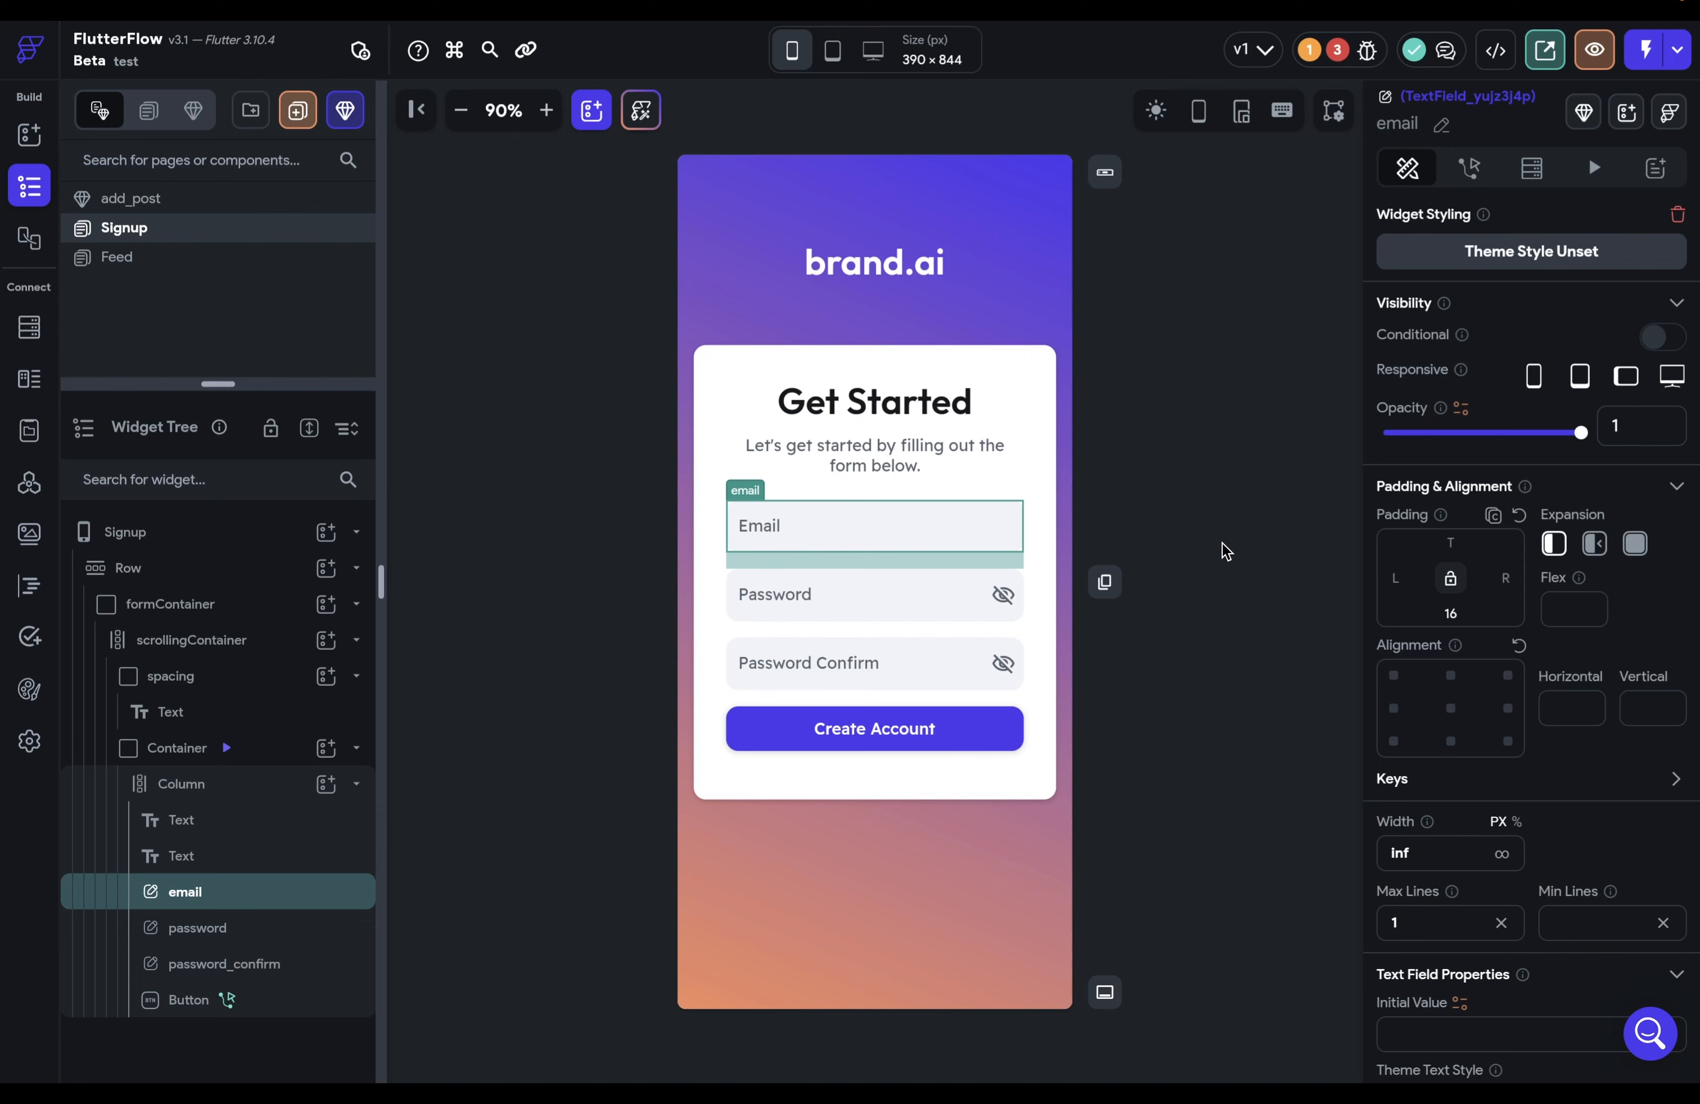
{"action": "left_click", "coordinate": [964, 732]}
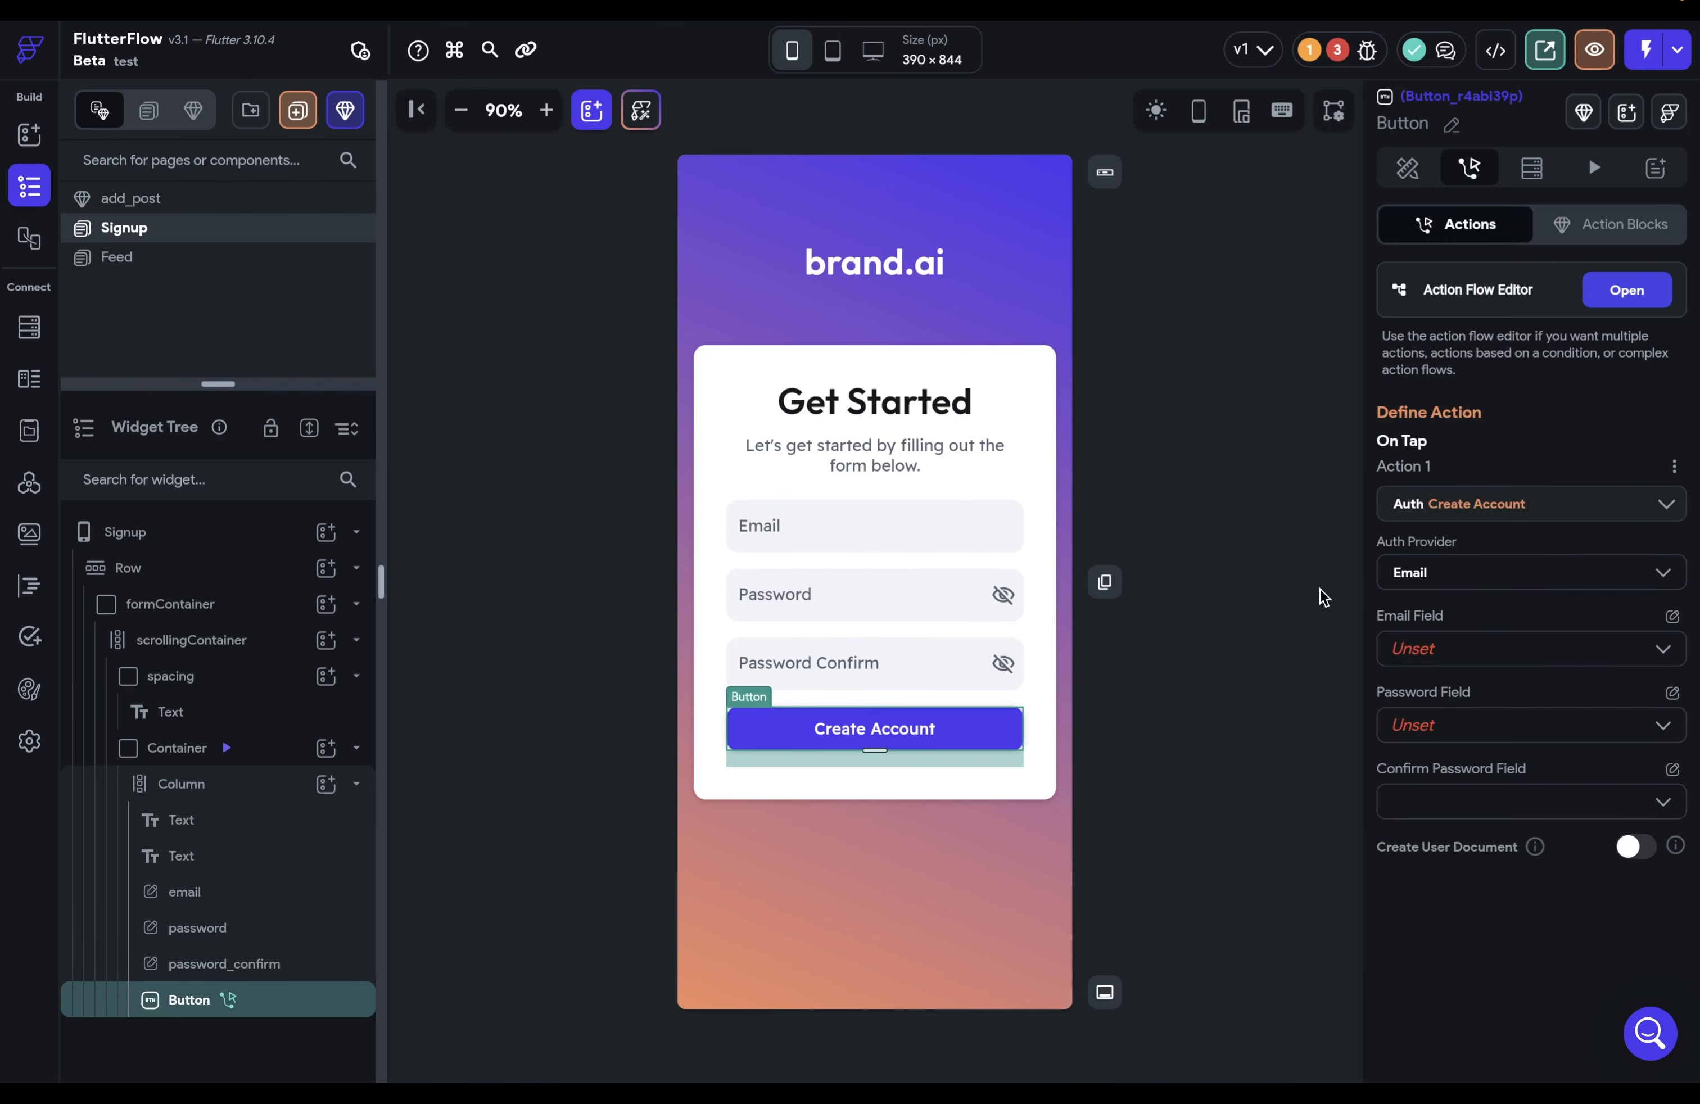
{"action": "left_click", "coordinate": [1616, 294]}
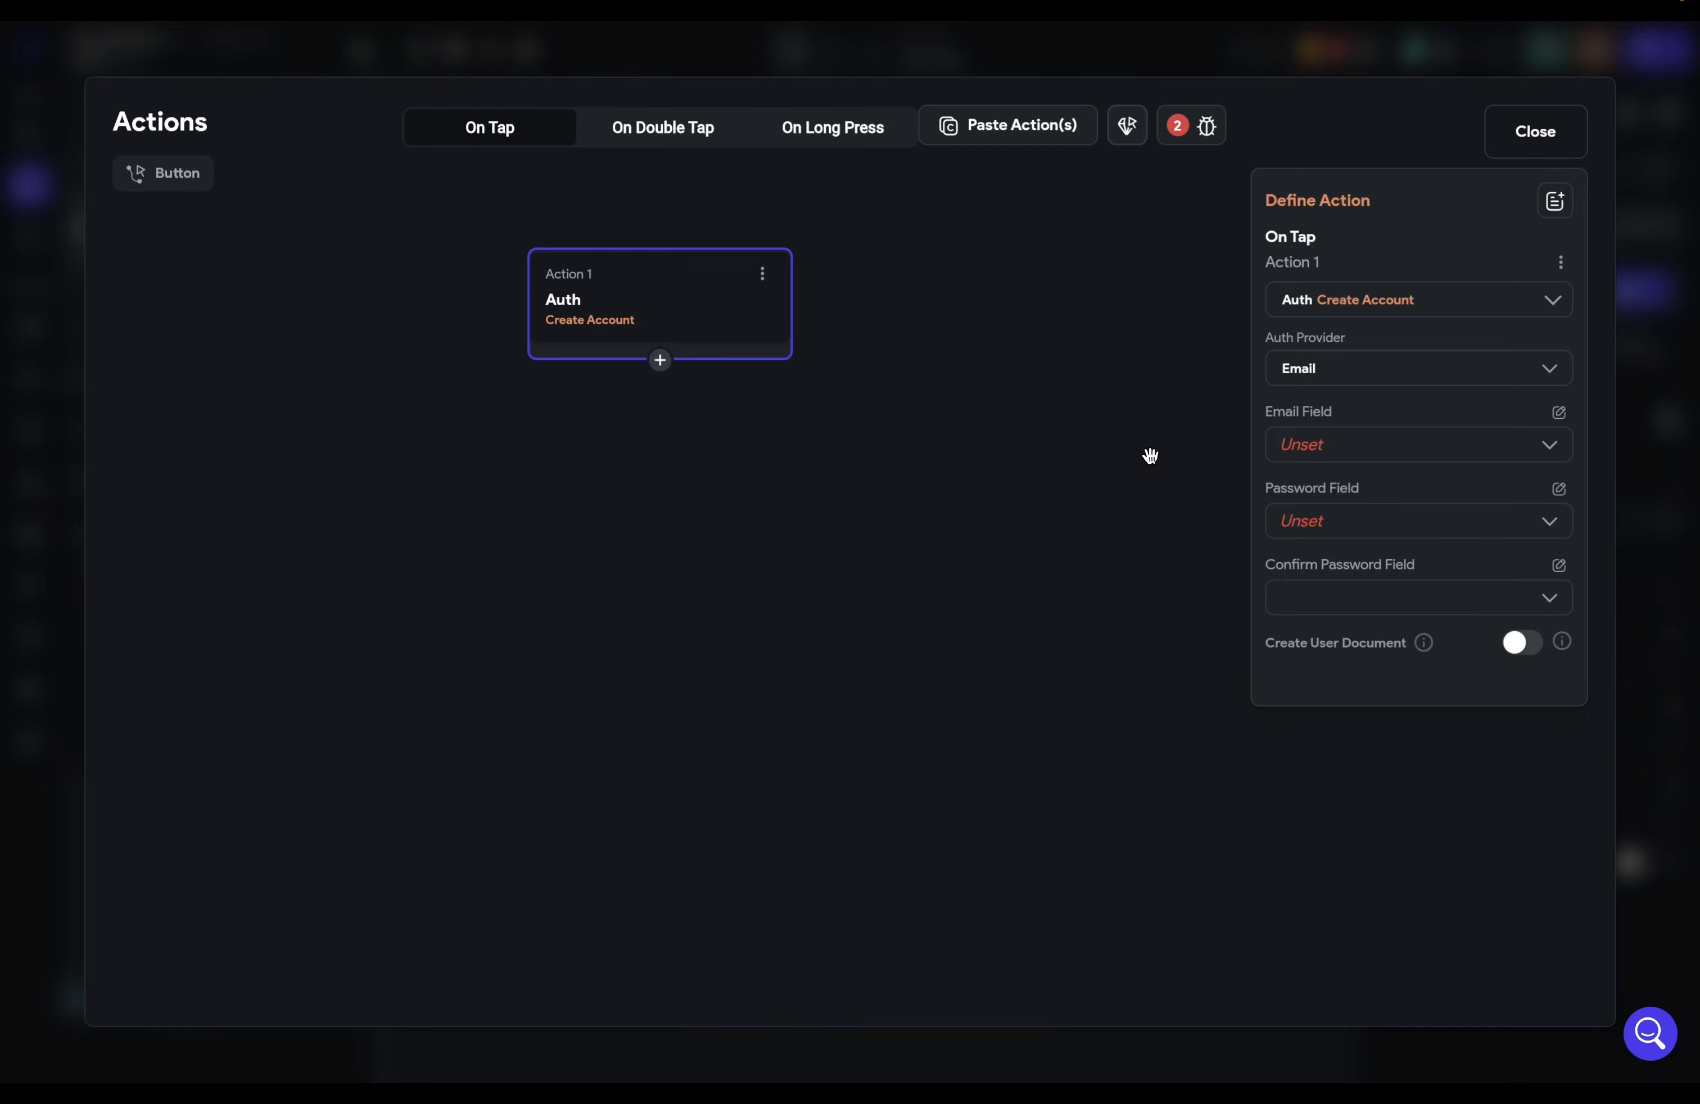
Step: Map the email, password and password_confirm fields into the Auth Create Account action
{"action": "left_click", "coordinate": [1369, 443]}
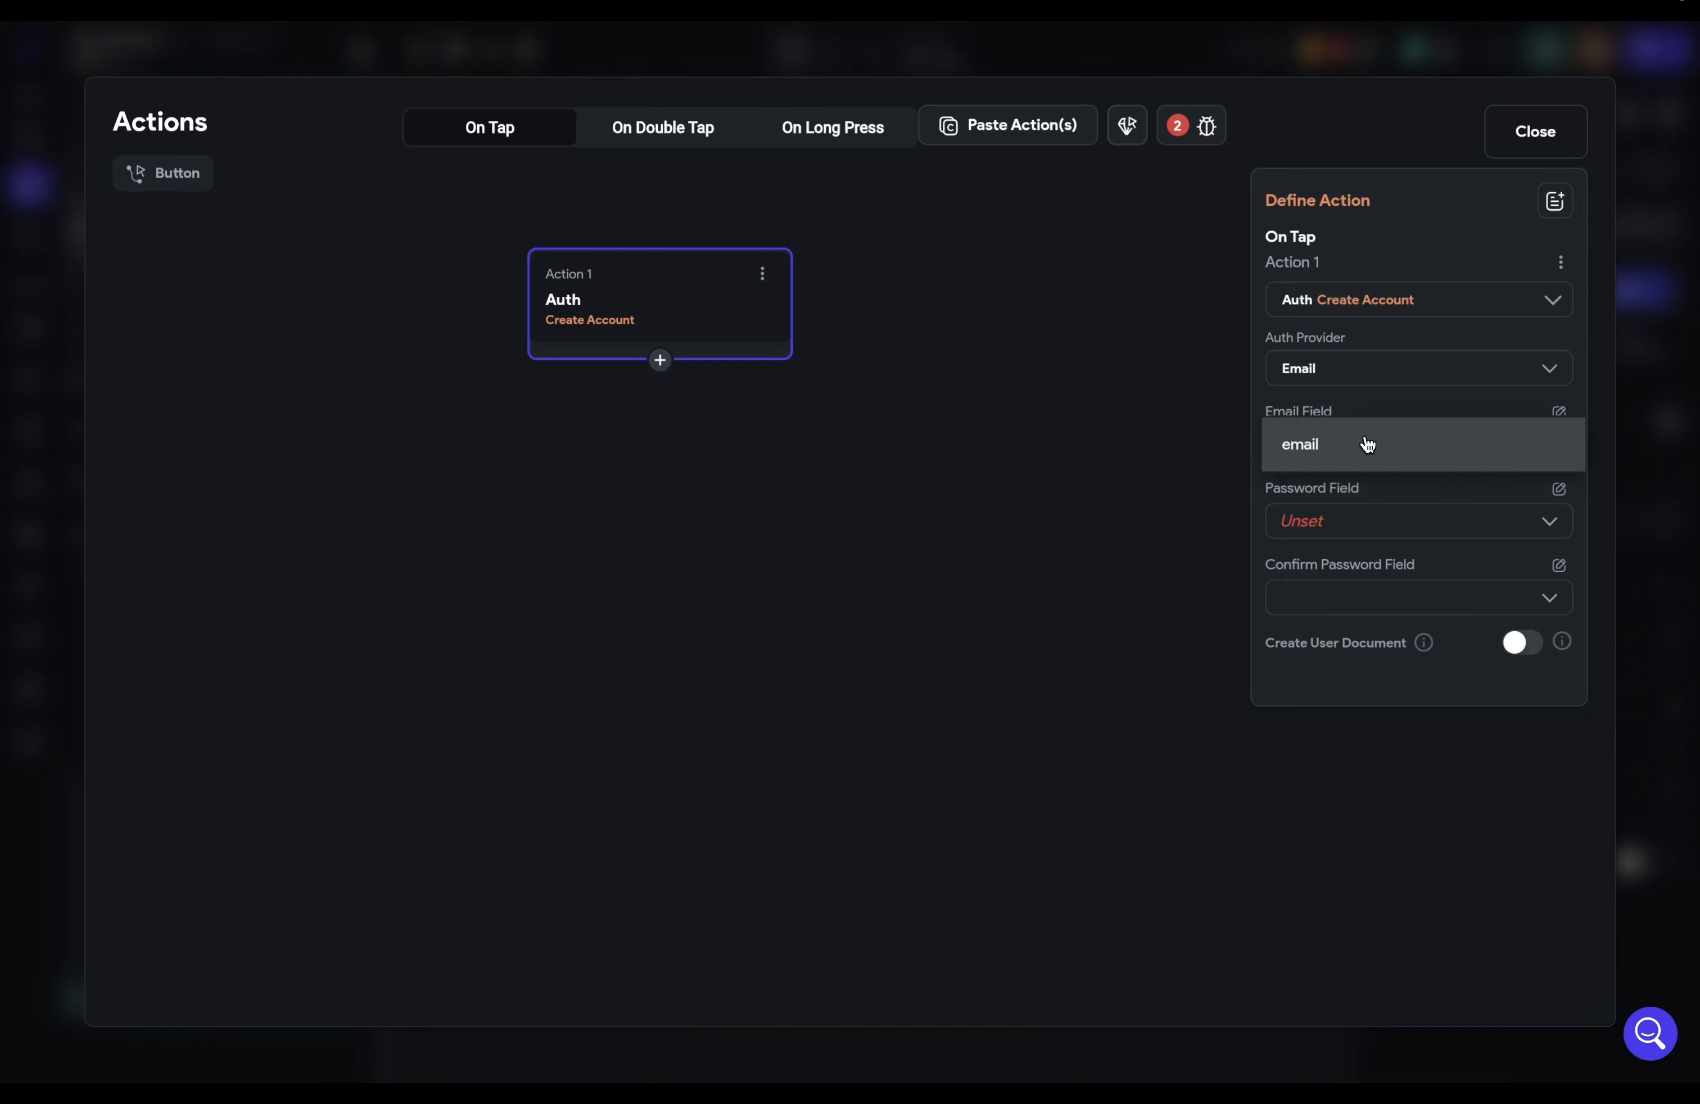
{"action": "left_click", "coordinate": [1280, 447]}
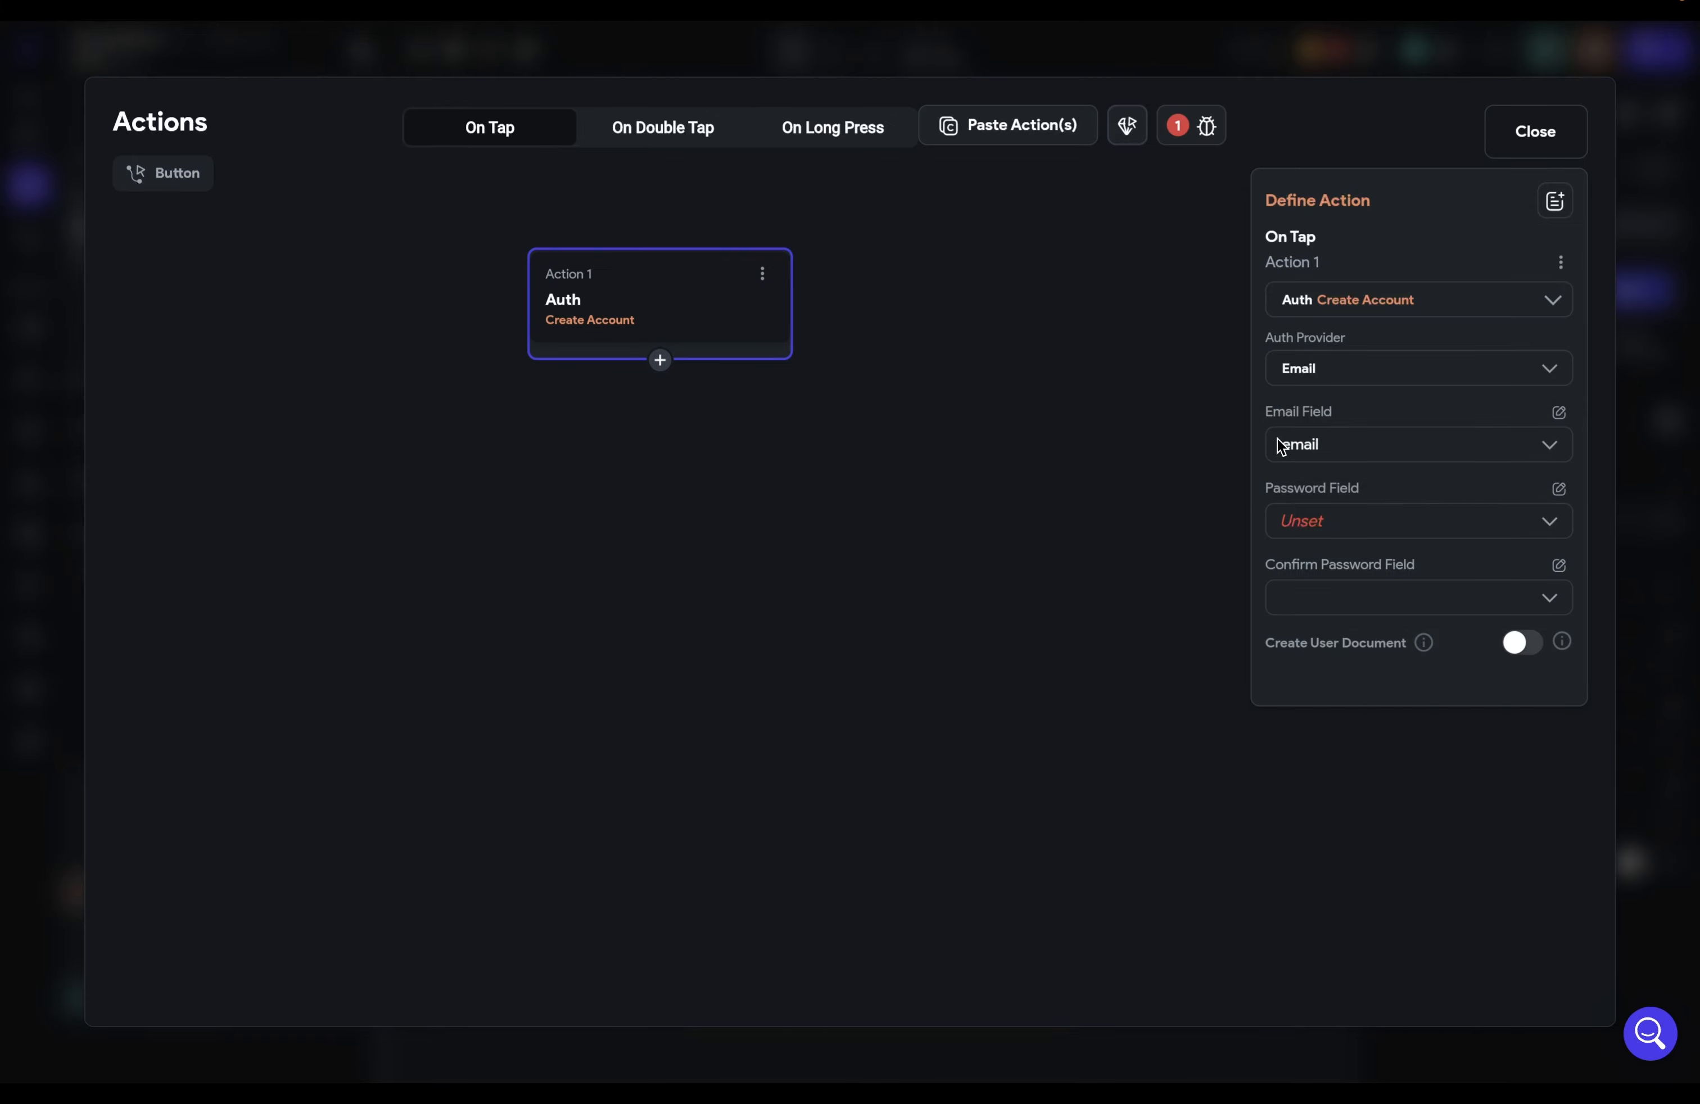
{"action": "left_click", "coordinate": [1339, 524]}
{"action": "left_click", "coordinate": [1296, 542]}
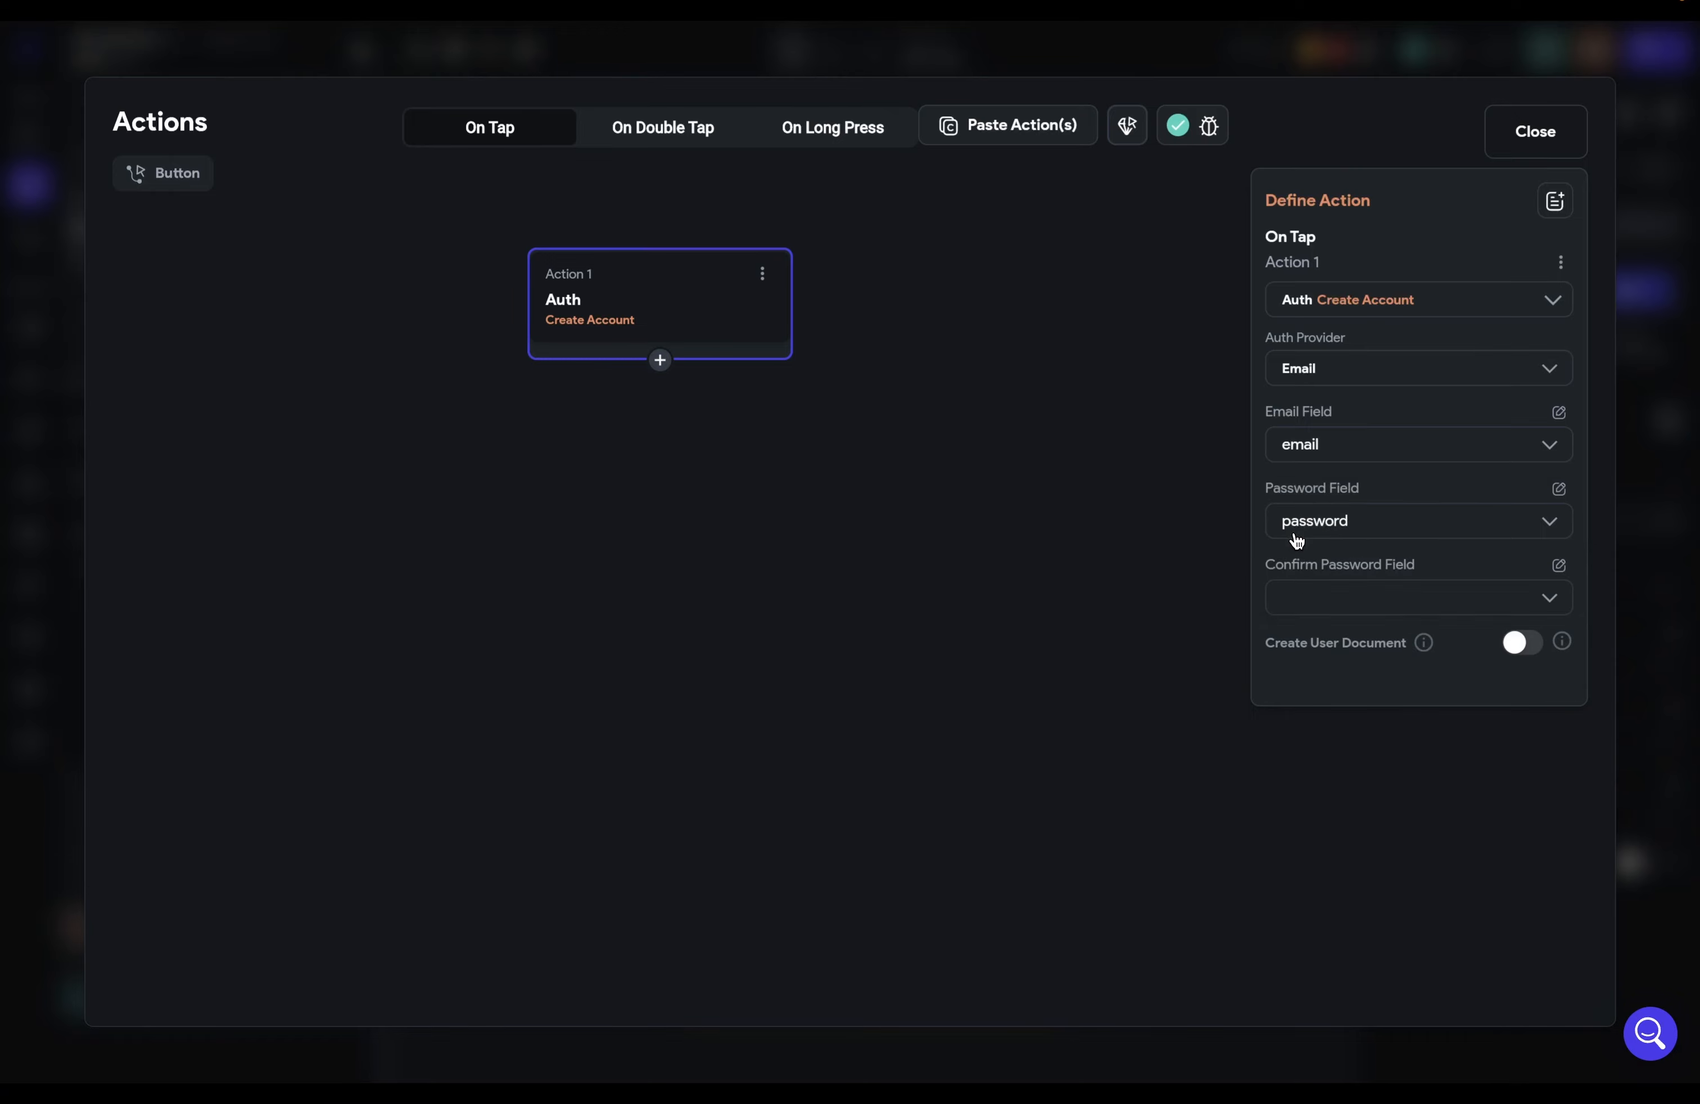
{"action": "left_click", "coordinate": [1313, 599]}
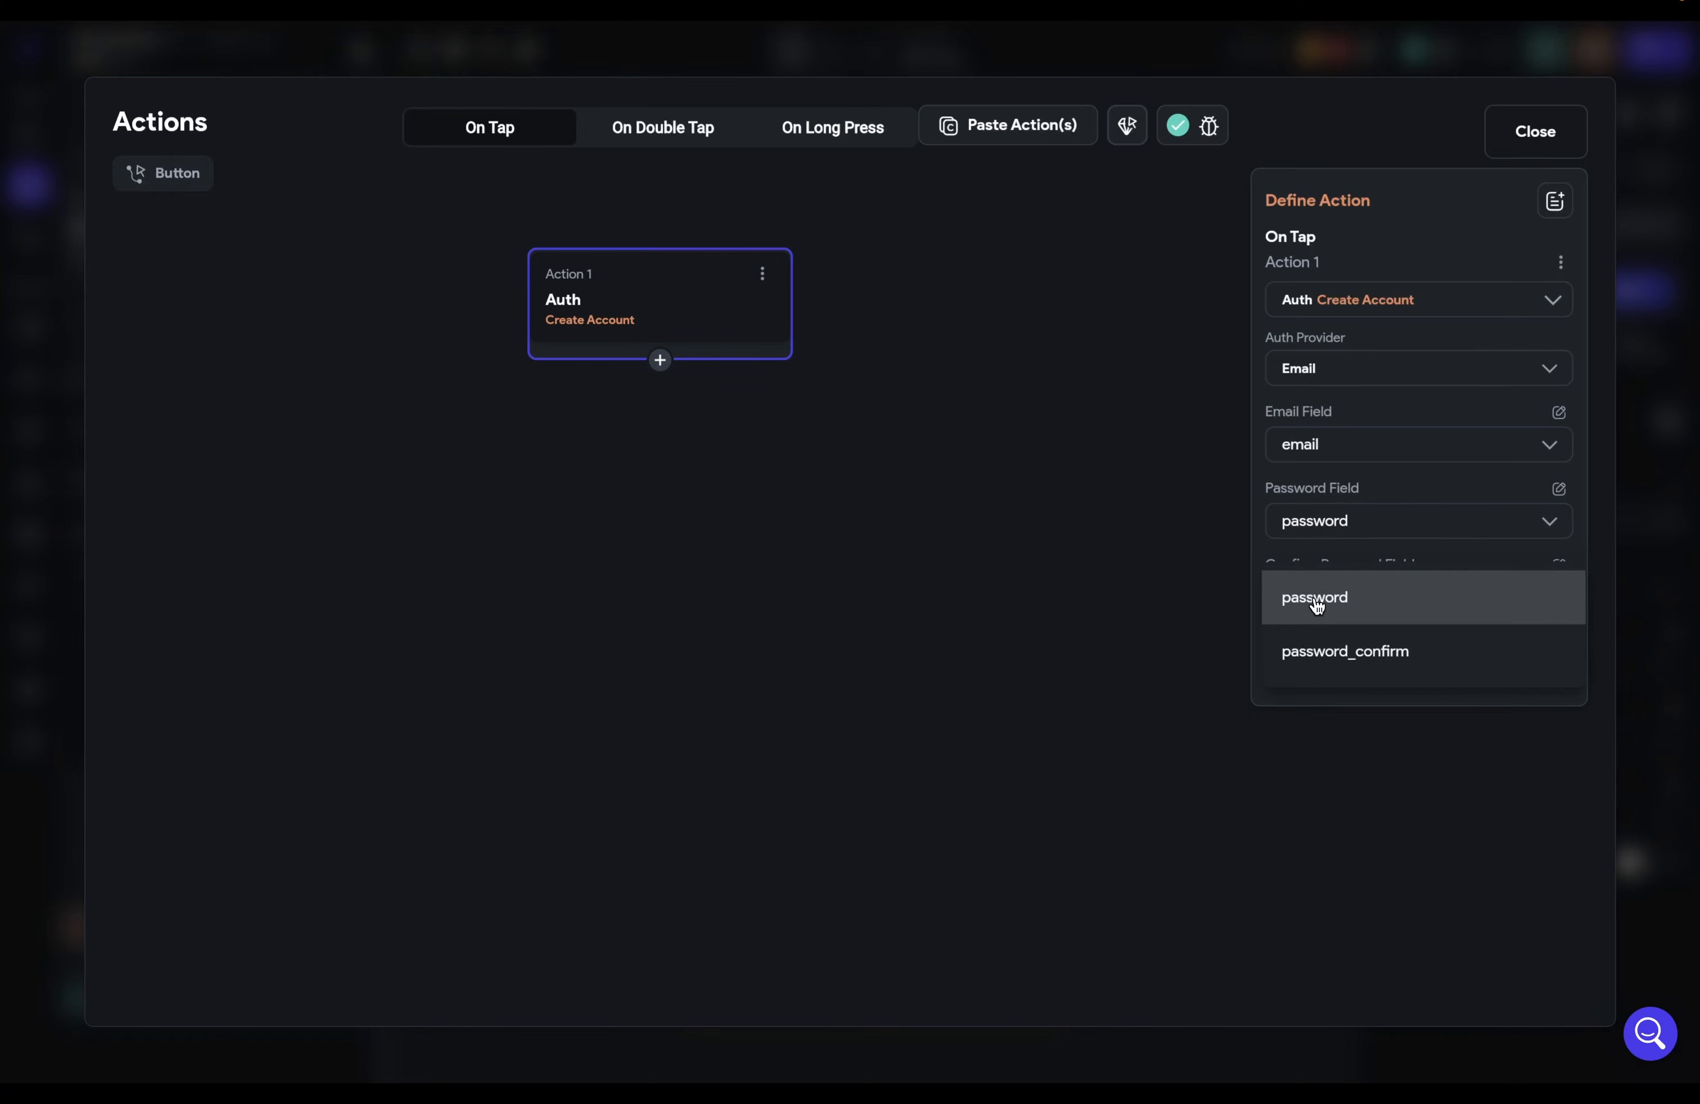
{"action": "left_click", "coordinate": [1313, 654]}
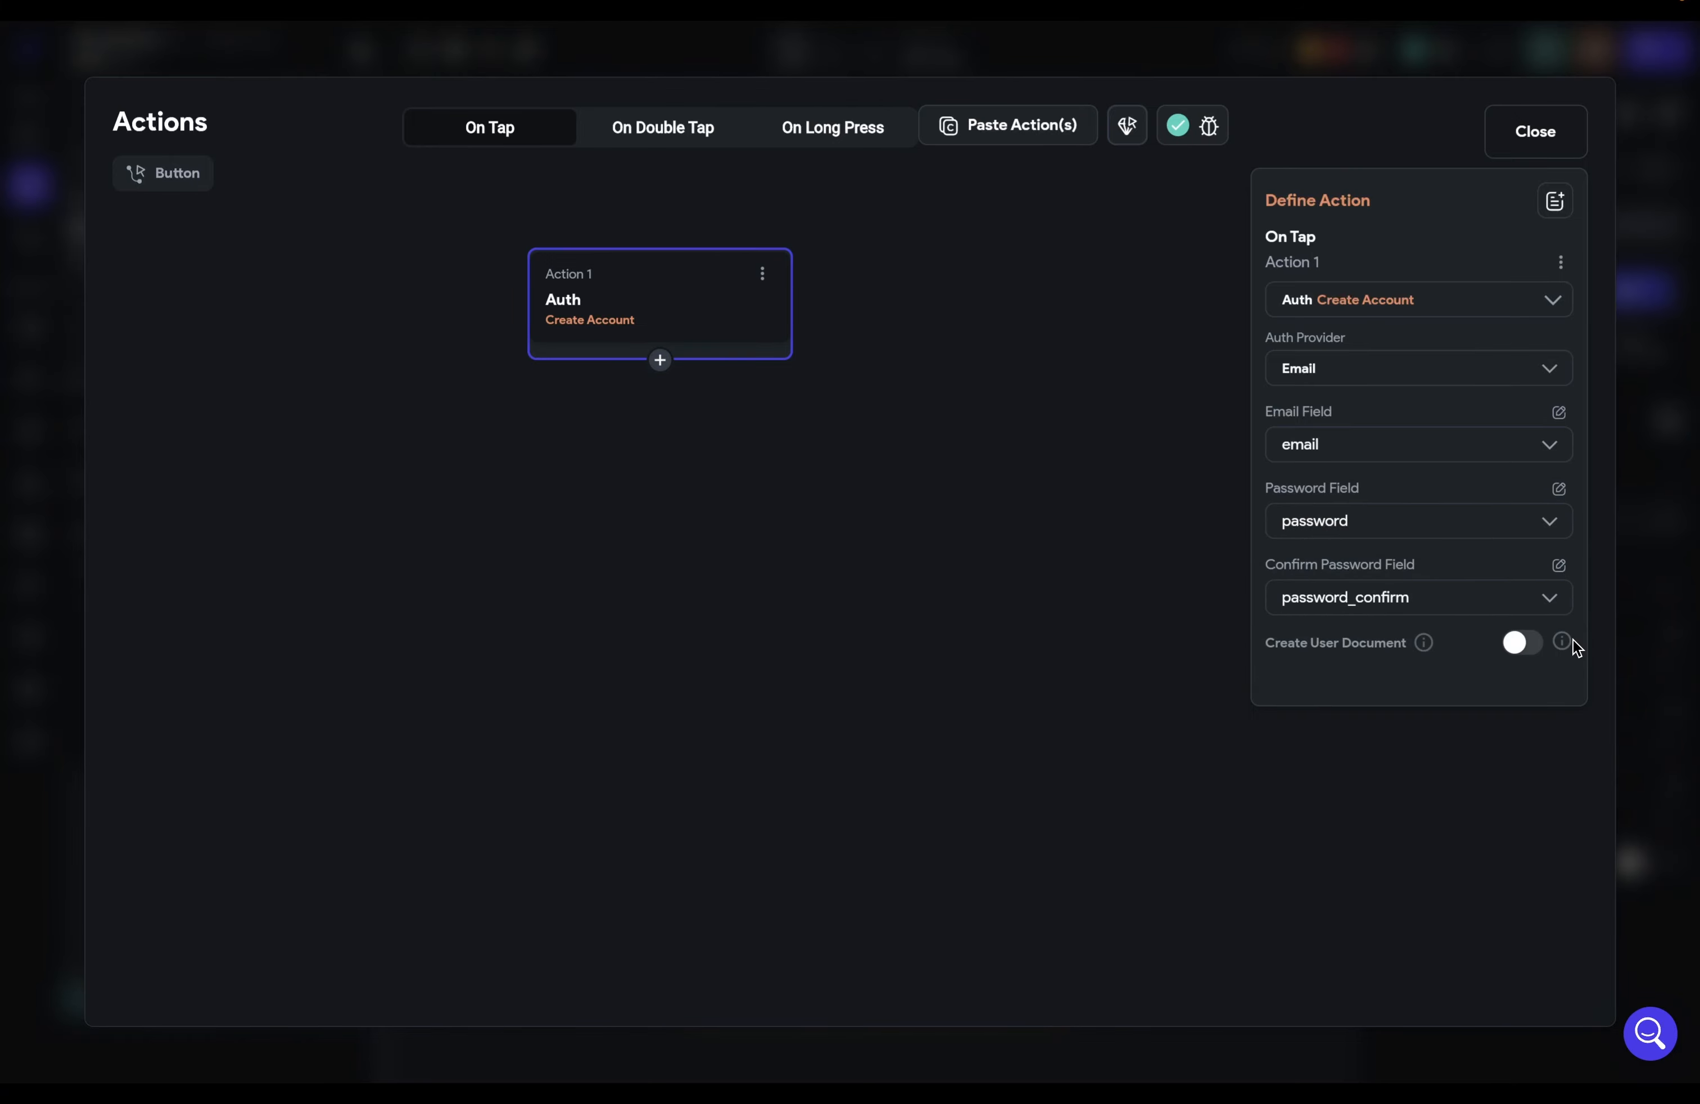
Step: Enable Create User Document and store it in the users collection
{"action": "left_click", "coordinate": [1533, 643]}
{"action": "left_click", "coordinate": [1426, 746]}
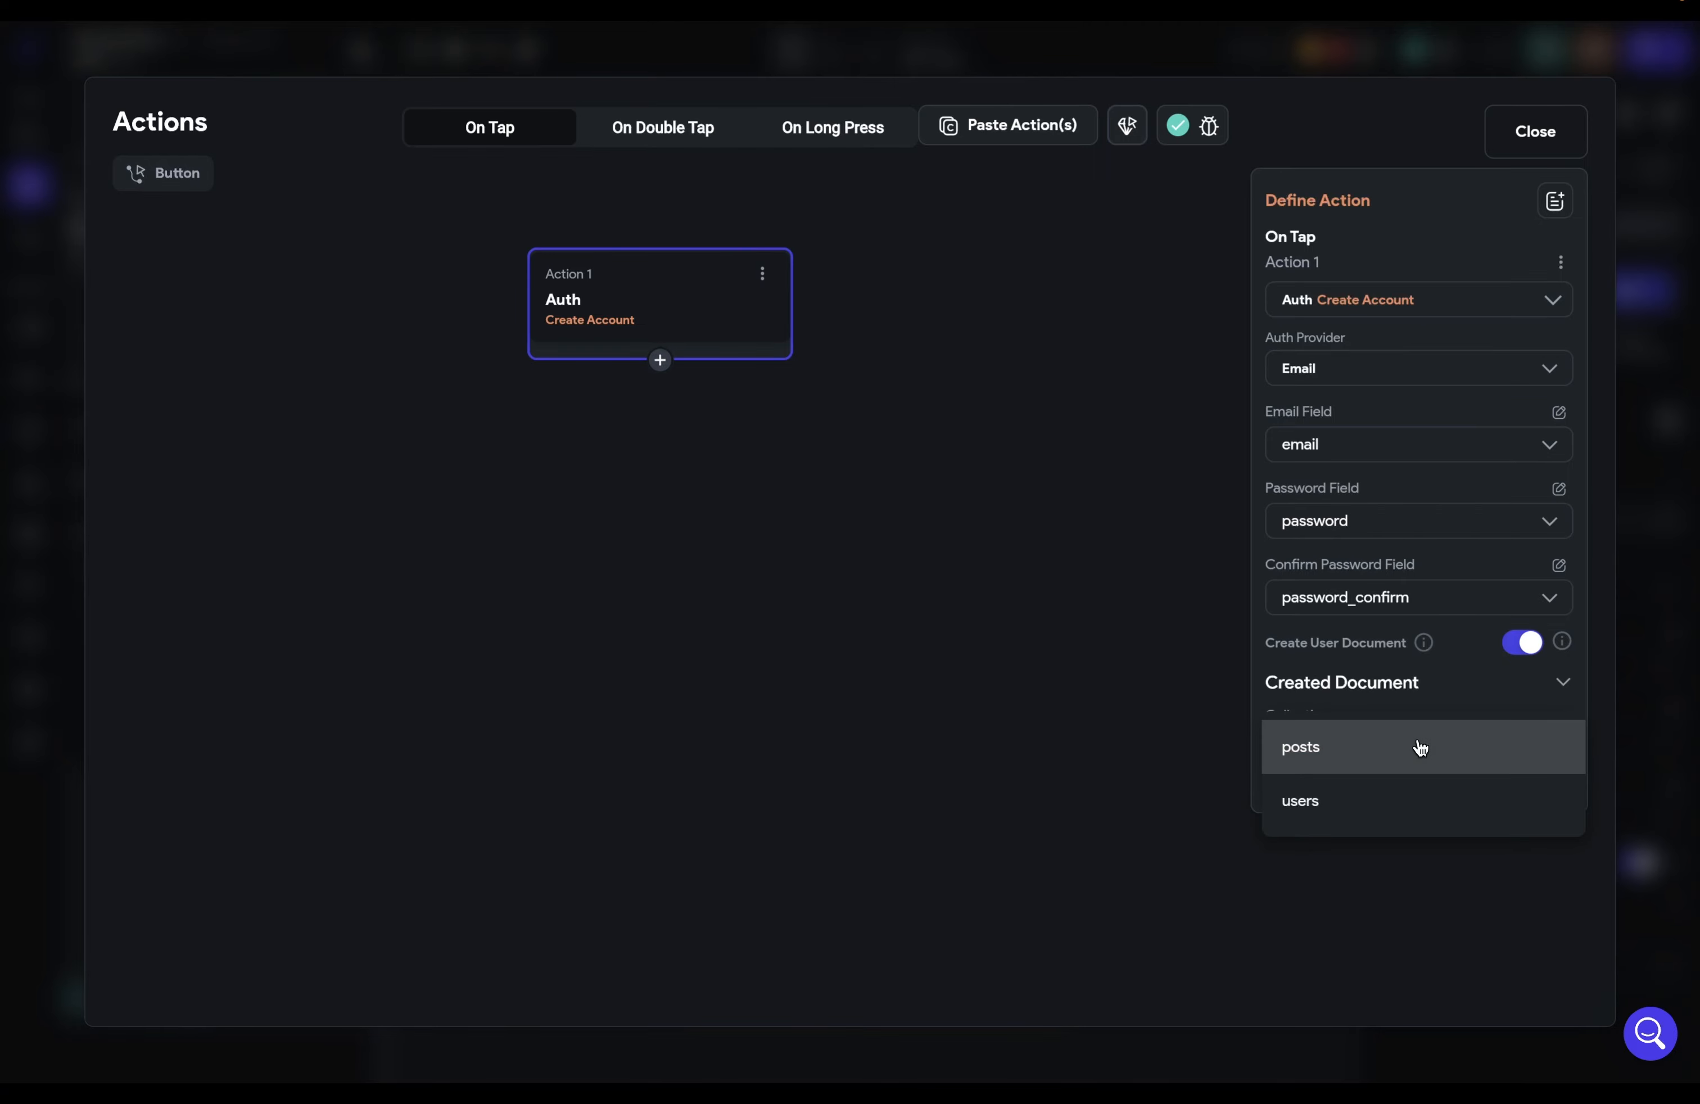
{"action": "left_click", "coordinate": [1336, 816]}
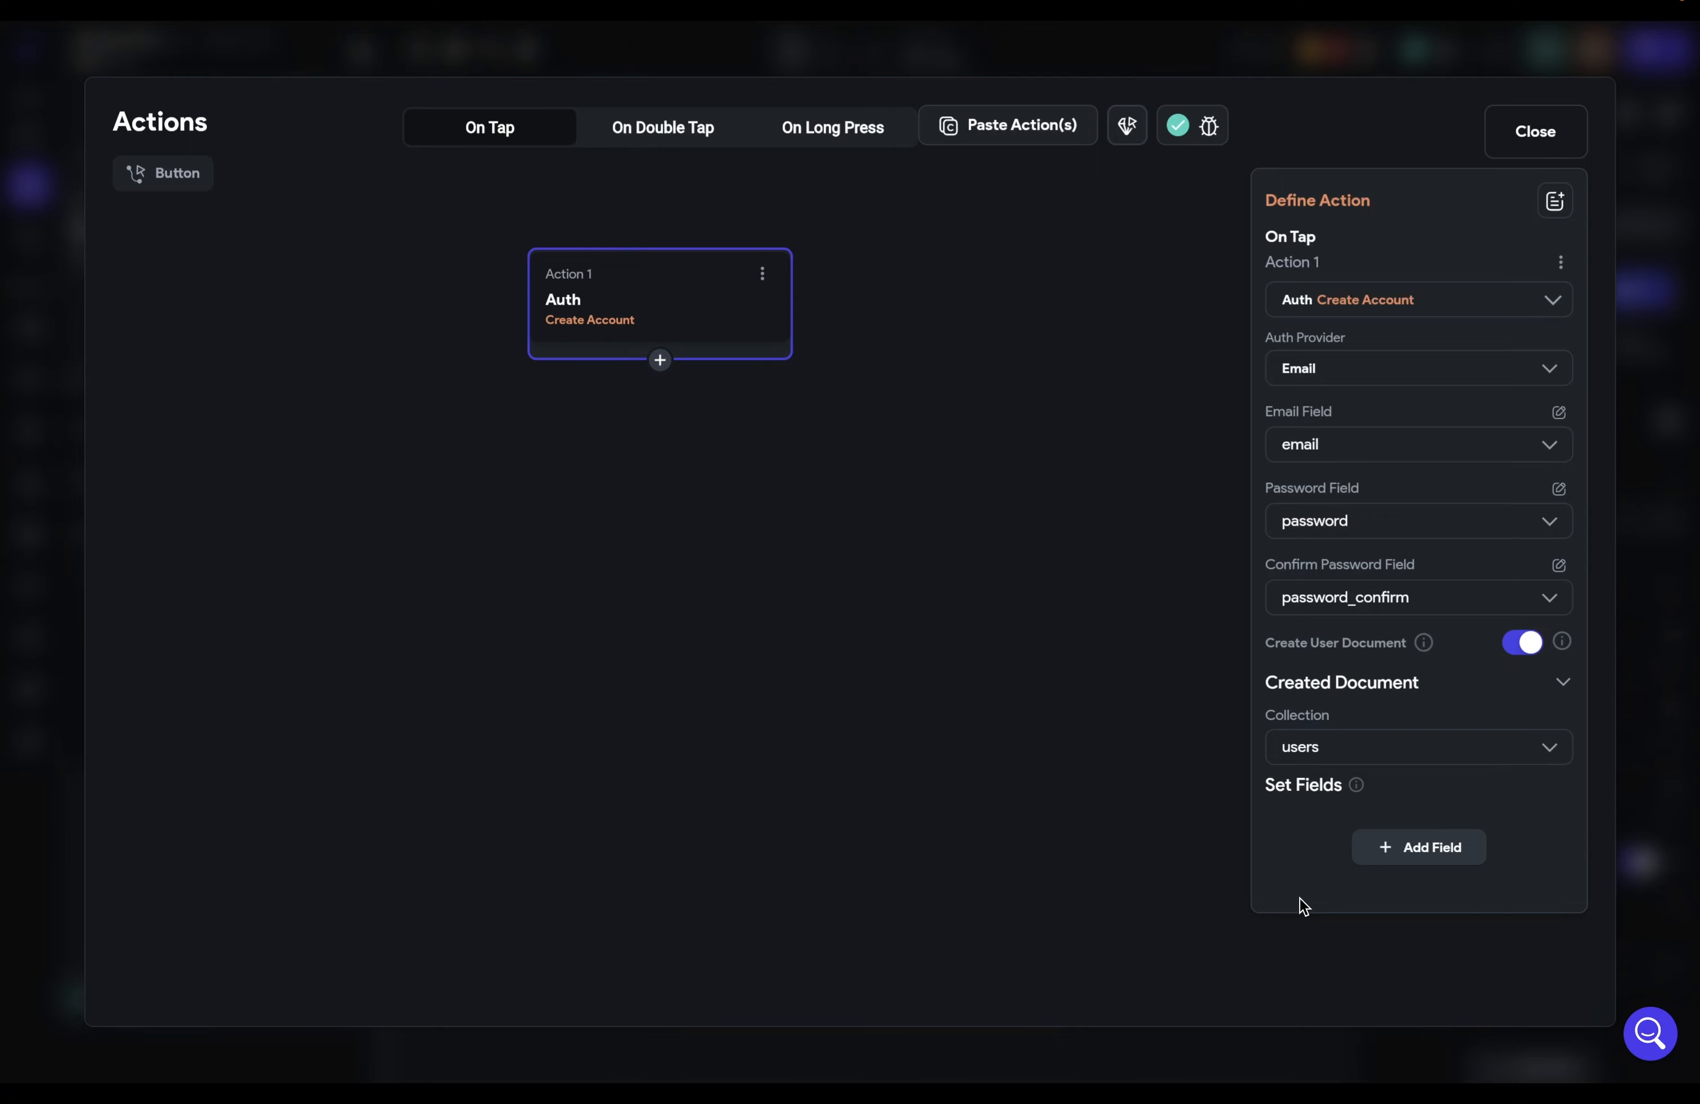
Step: Add a Navigate To Feed action after account creation, with Allow Back Navigation turned off
{"action": "left_click", "coordinate": [660, 360]}
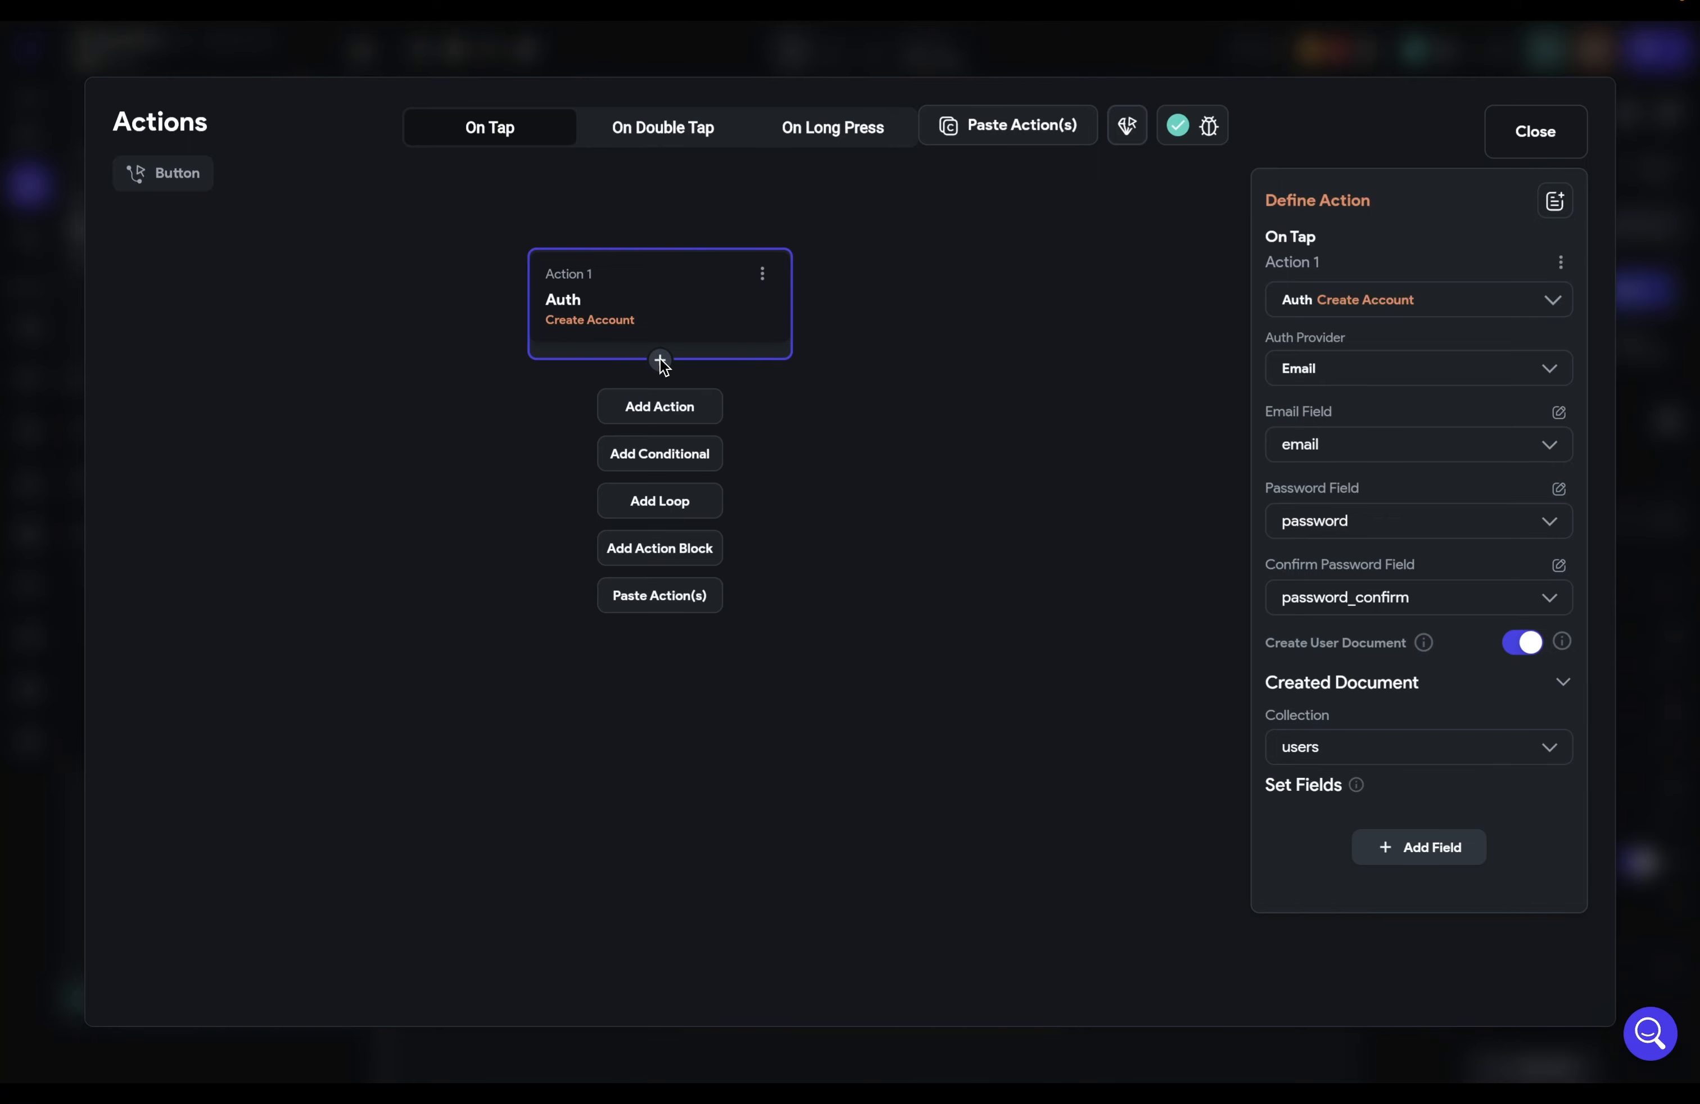
{"action": "left_click", "coordinate": [662, 407]}
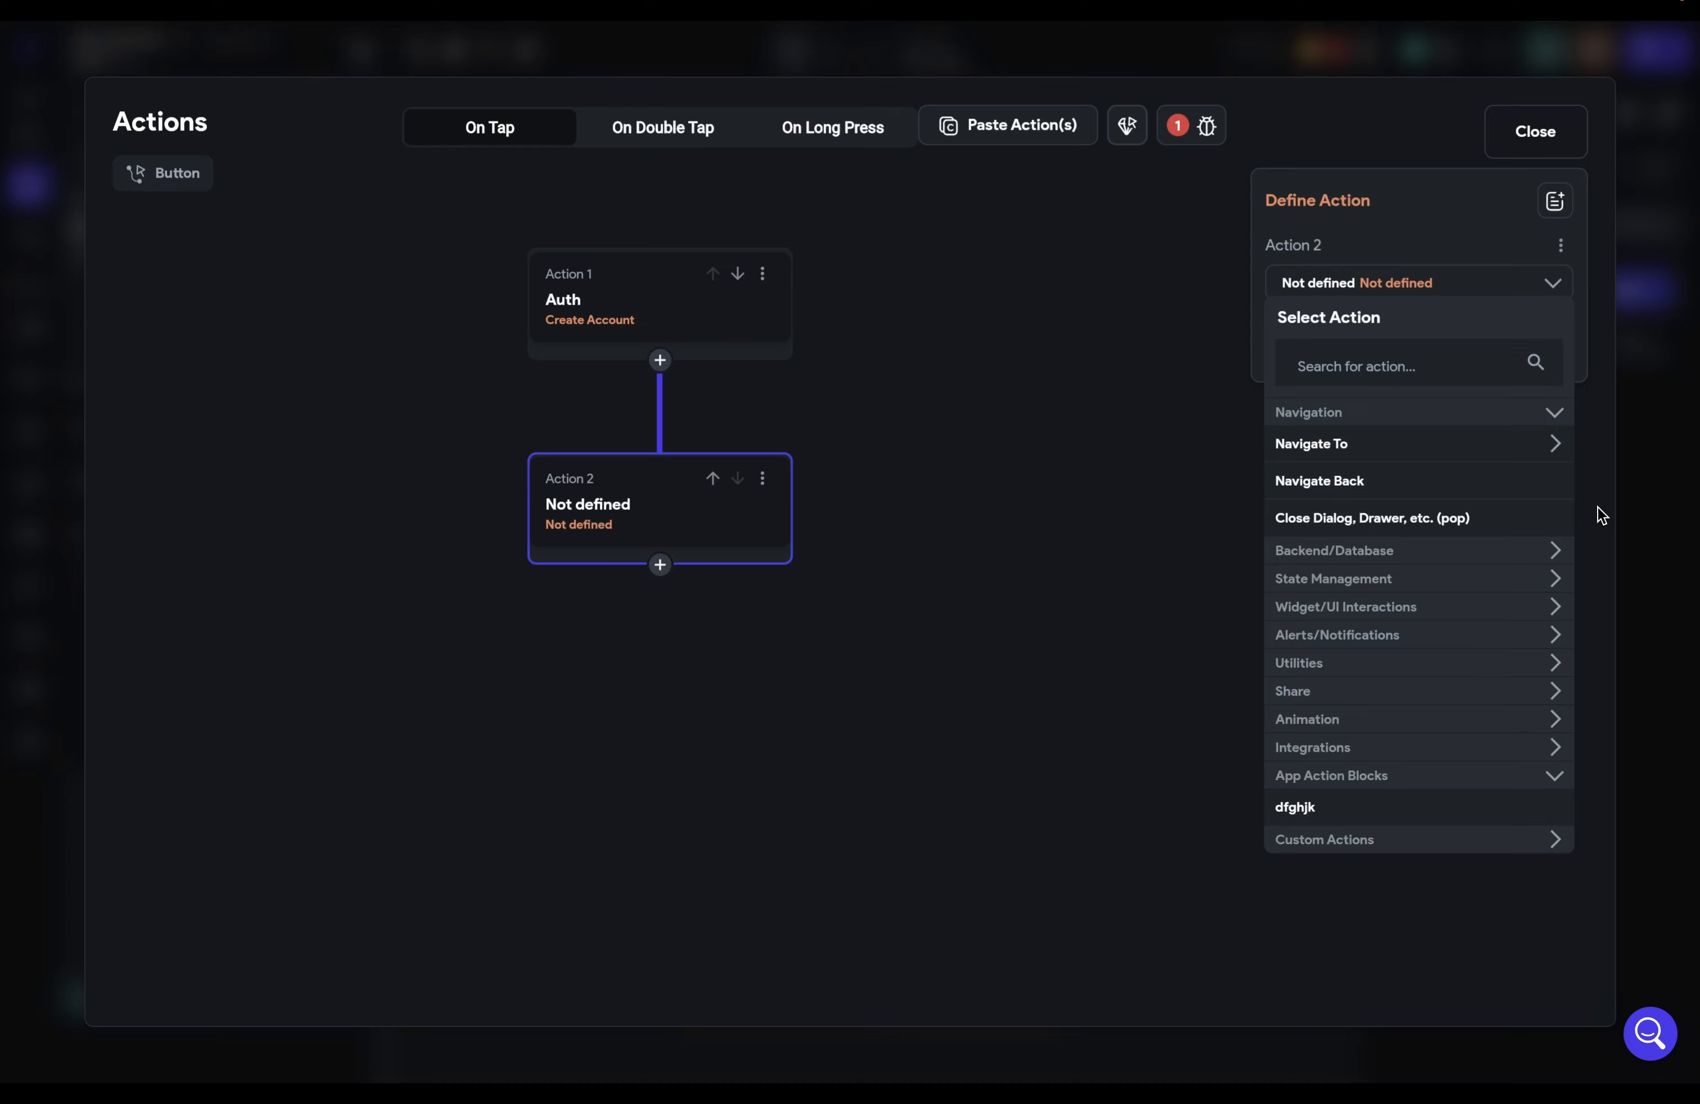
{"action": "left_click", "coordinate": [1557, 451]}
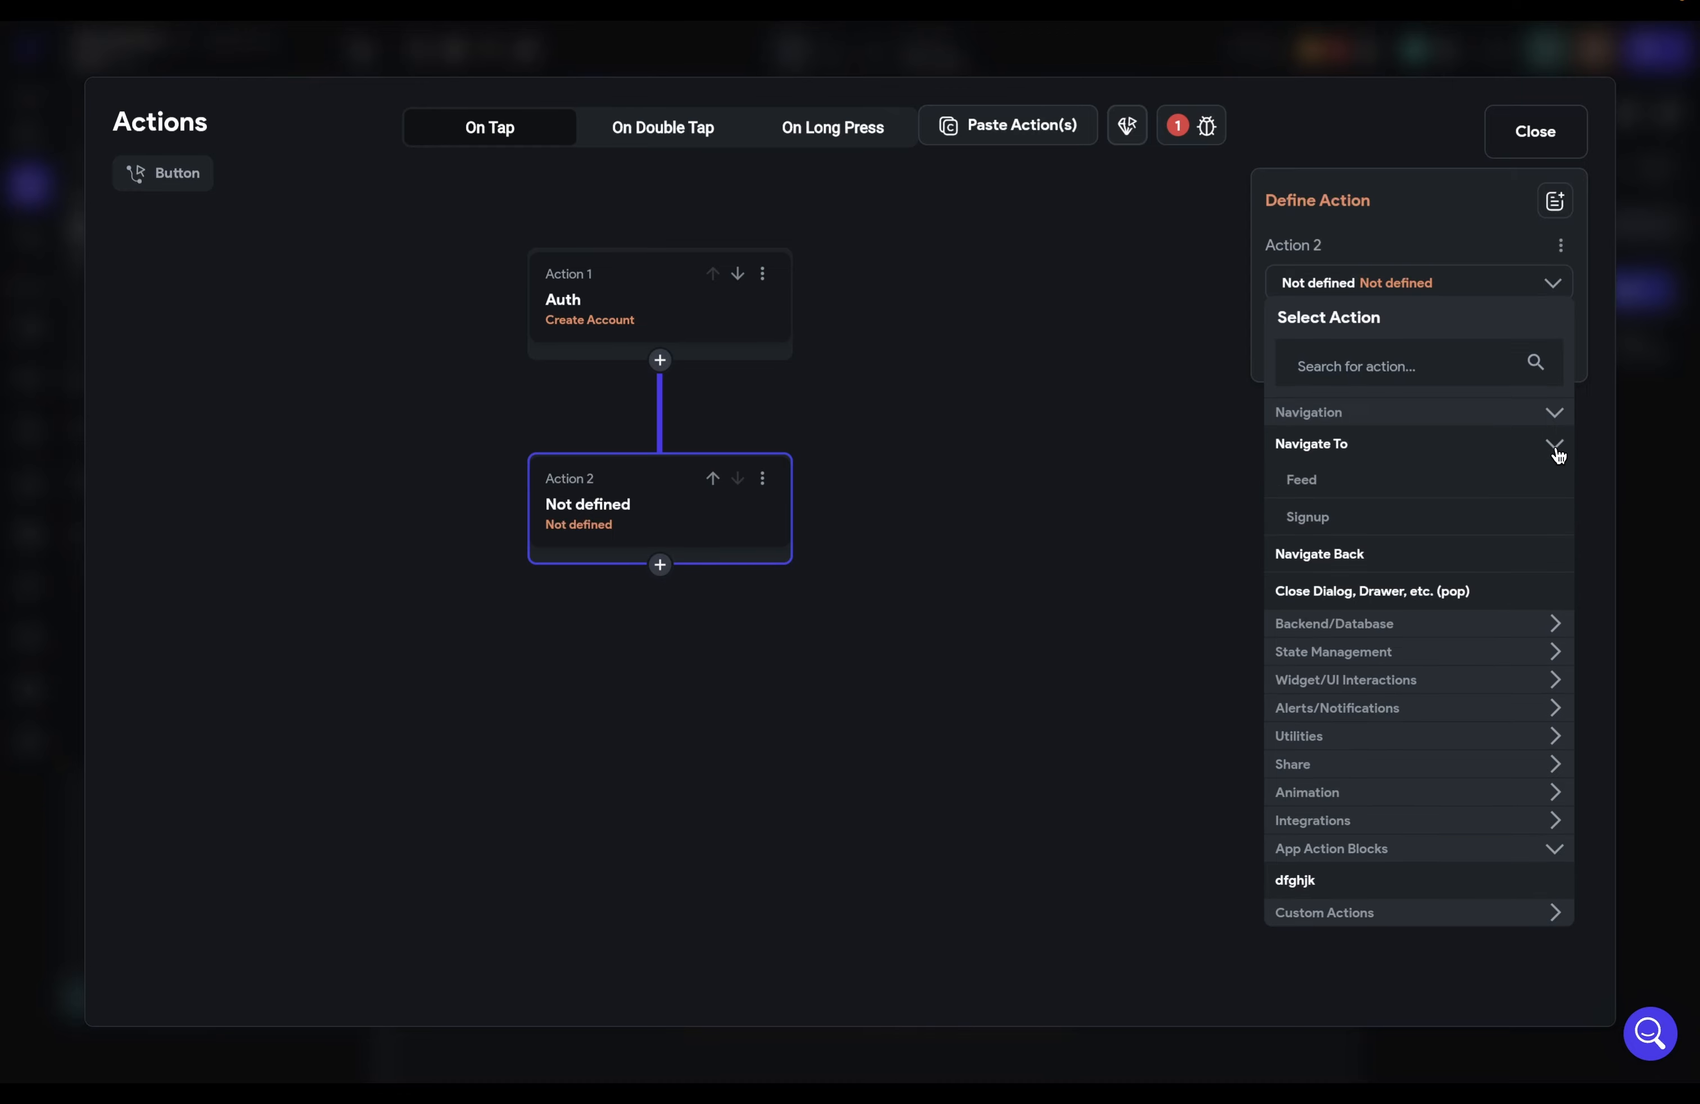
{"action": "left_click", "coordinate": [1326, 482]}
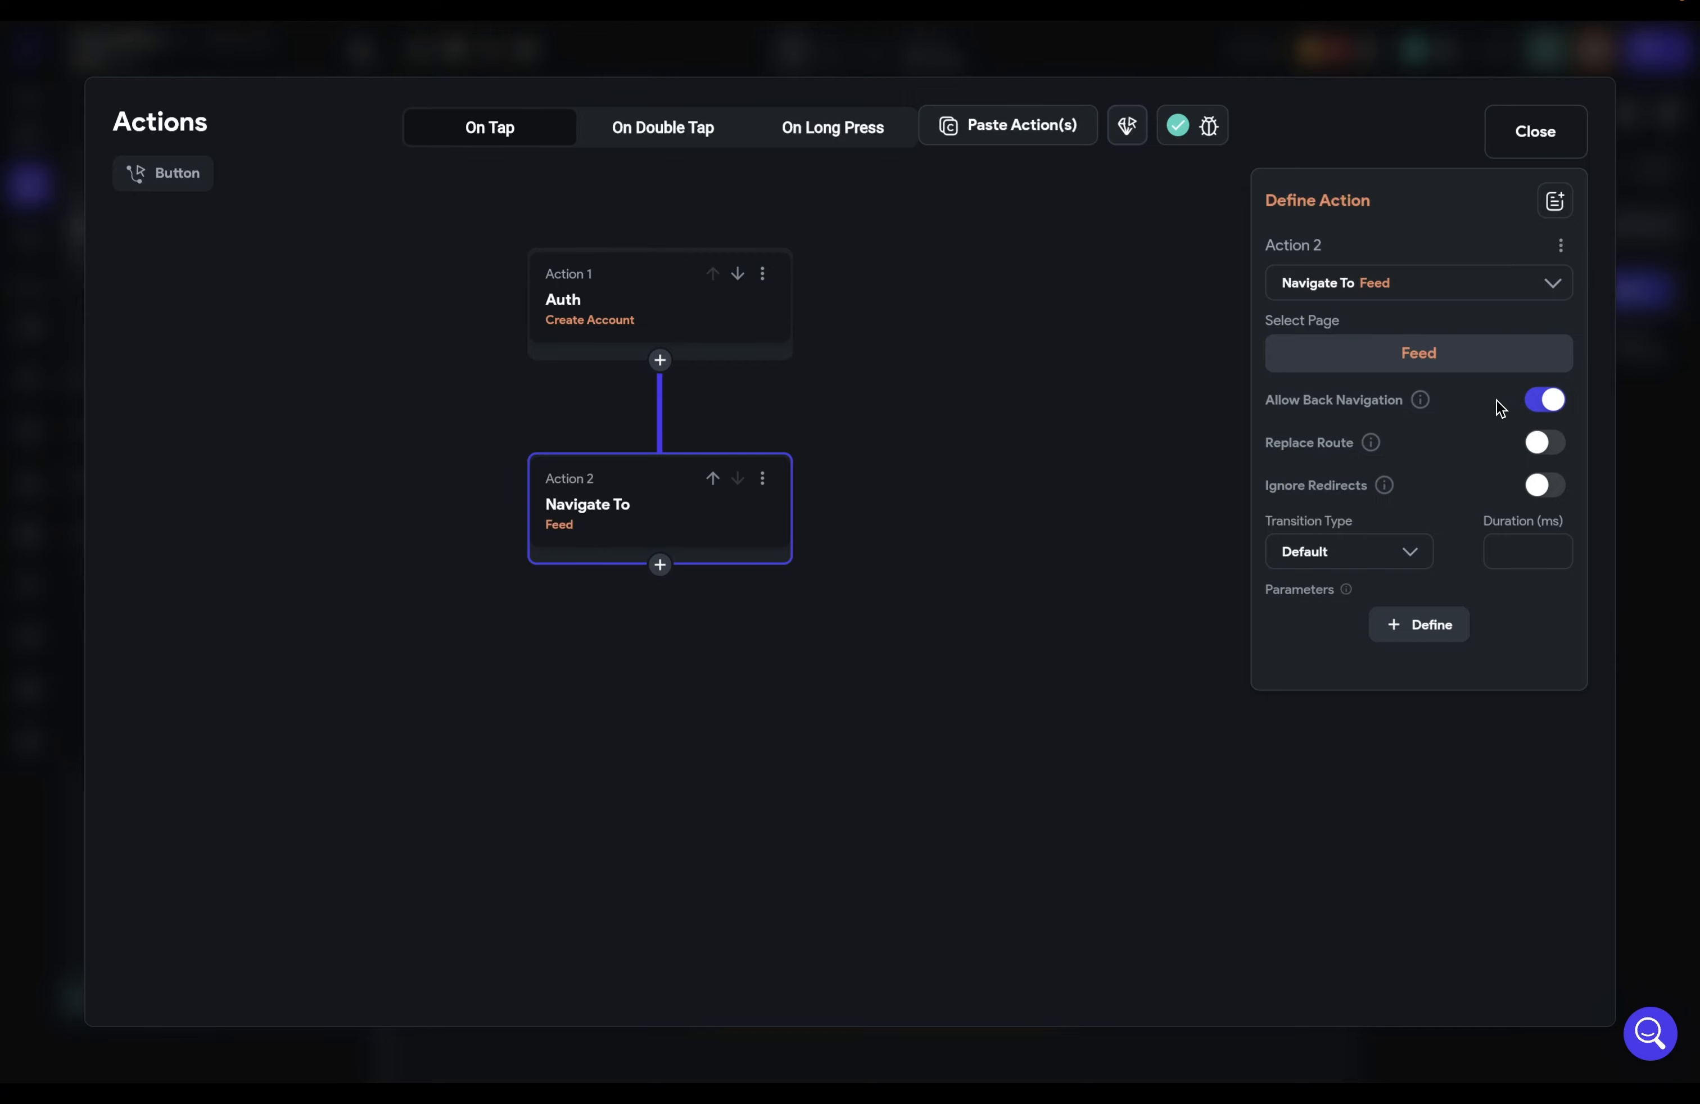
{"action": "left_click", "coordinate": [1541, 402]}
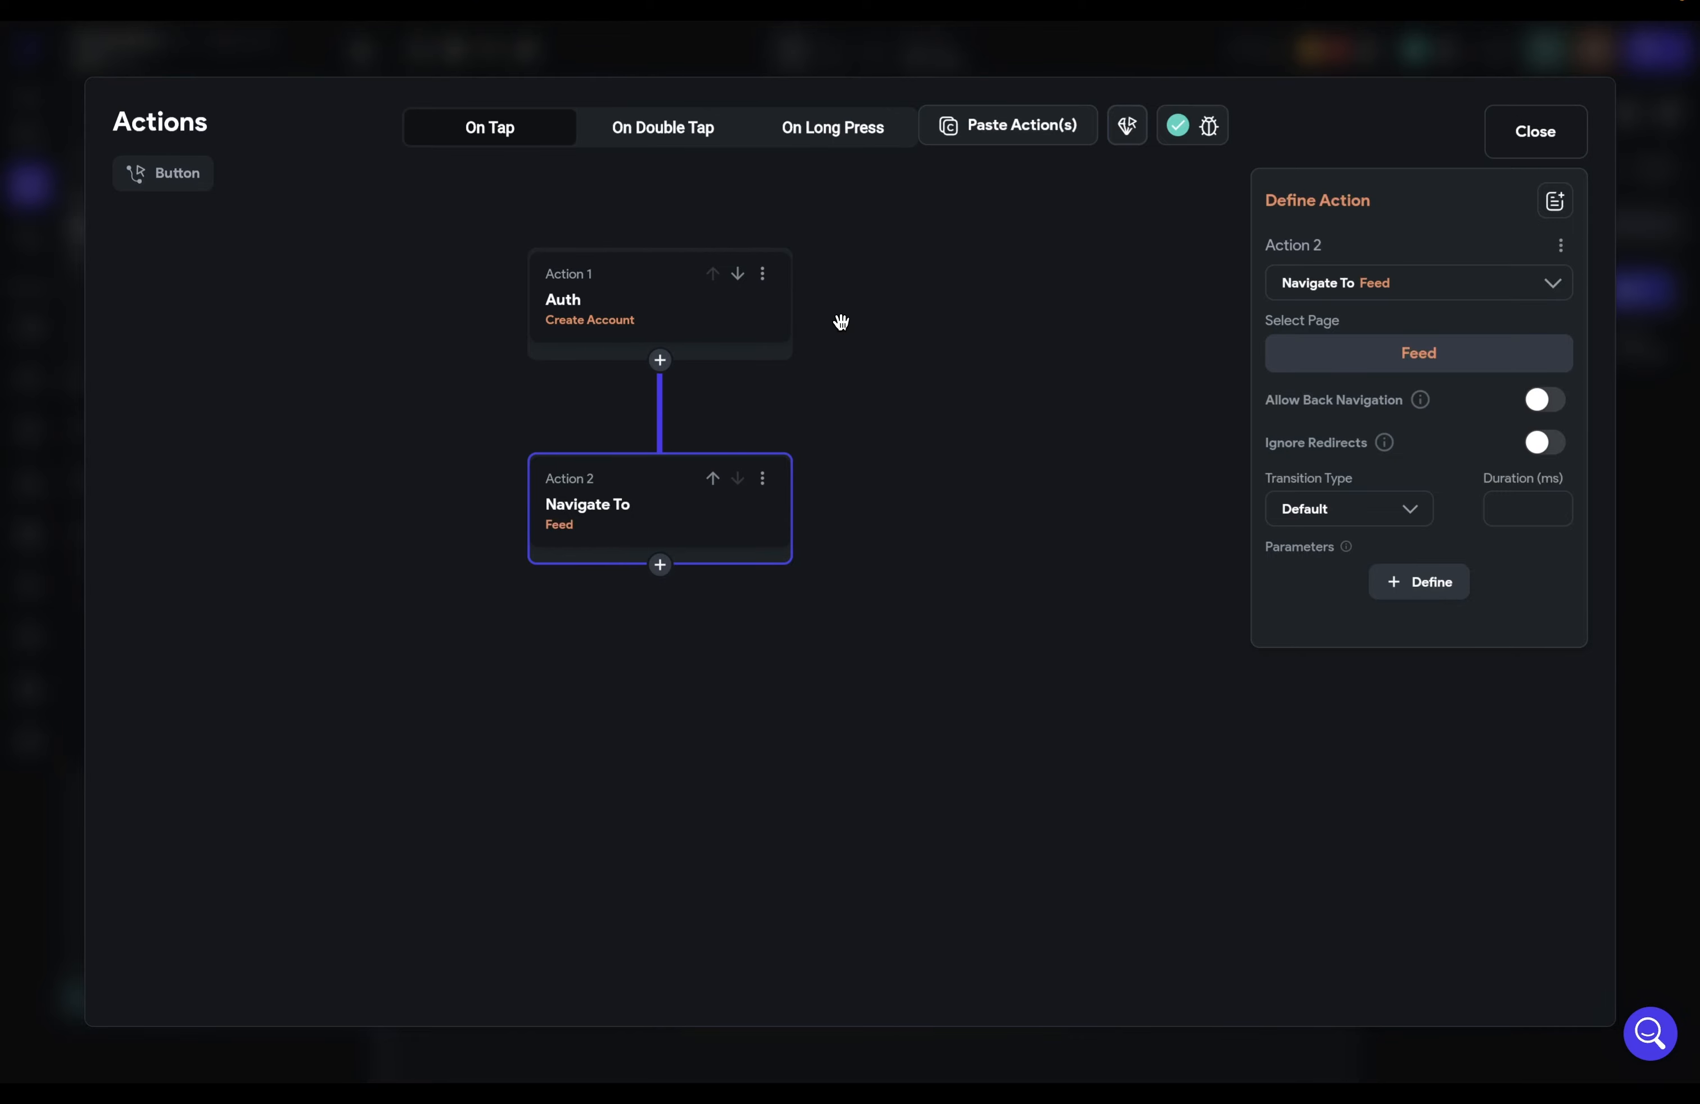
{"action": "left_click", "coordinate": [630, 308]}
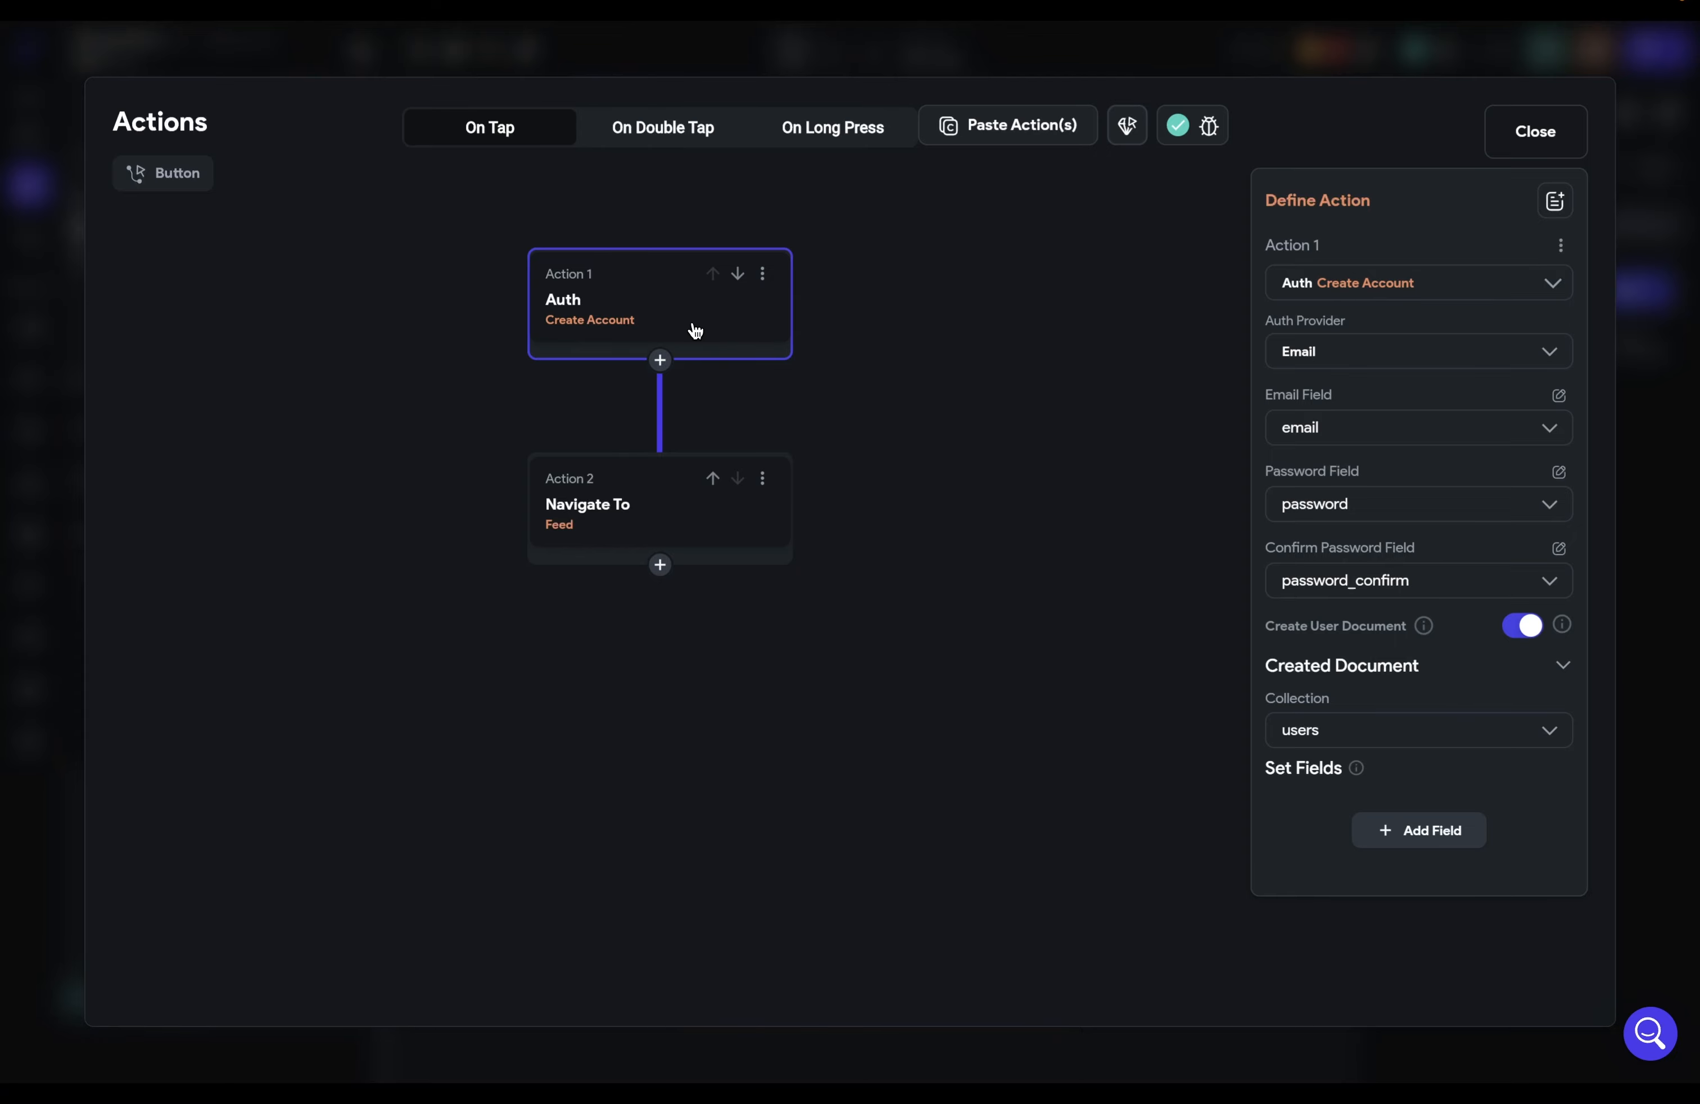
{"action": "left_click", "coordinate": [624, 504]}
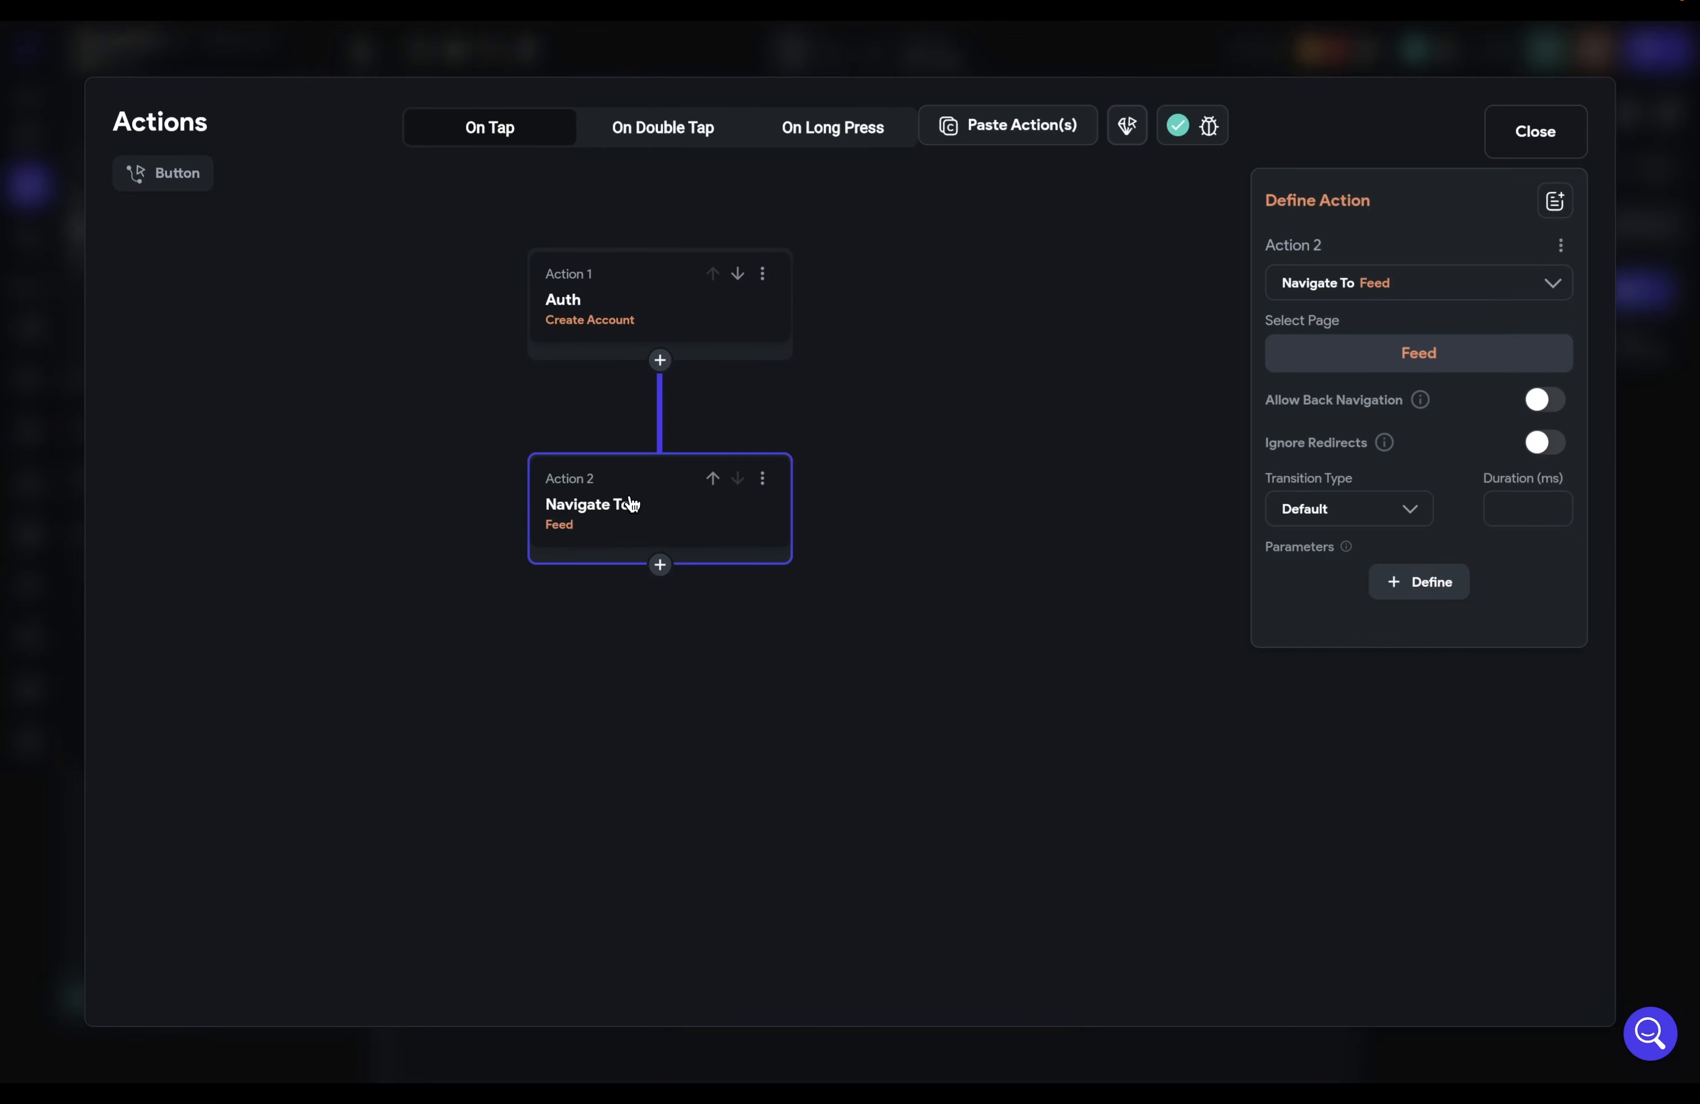
{"action": "left_click", "coordinate": [691, 310]}
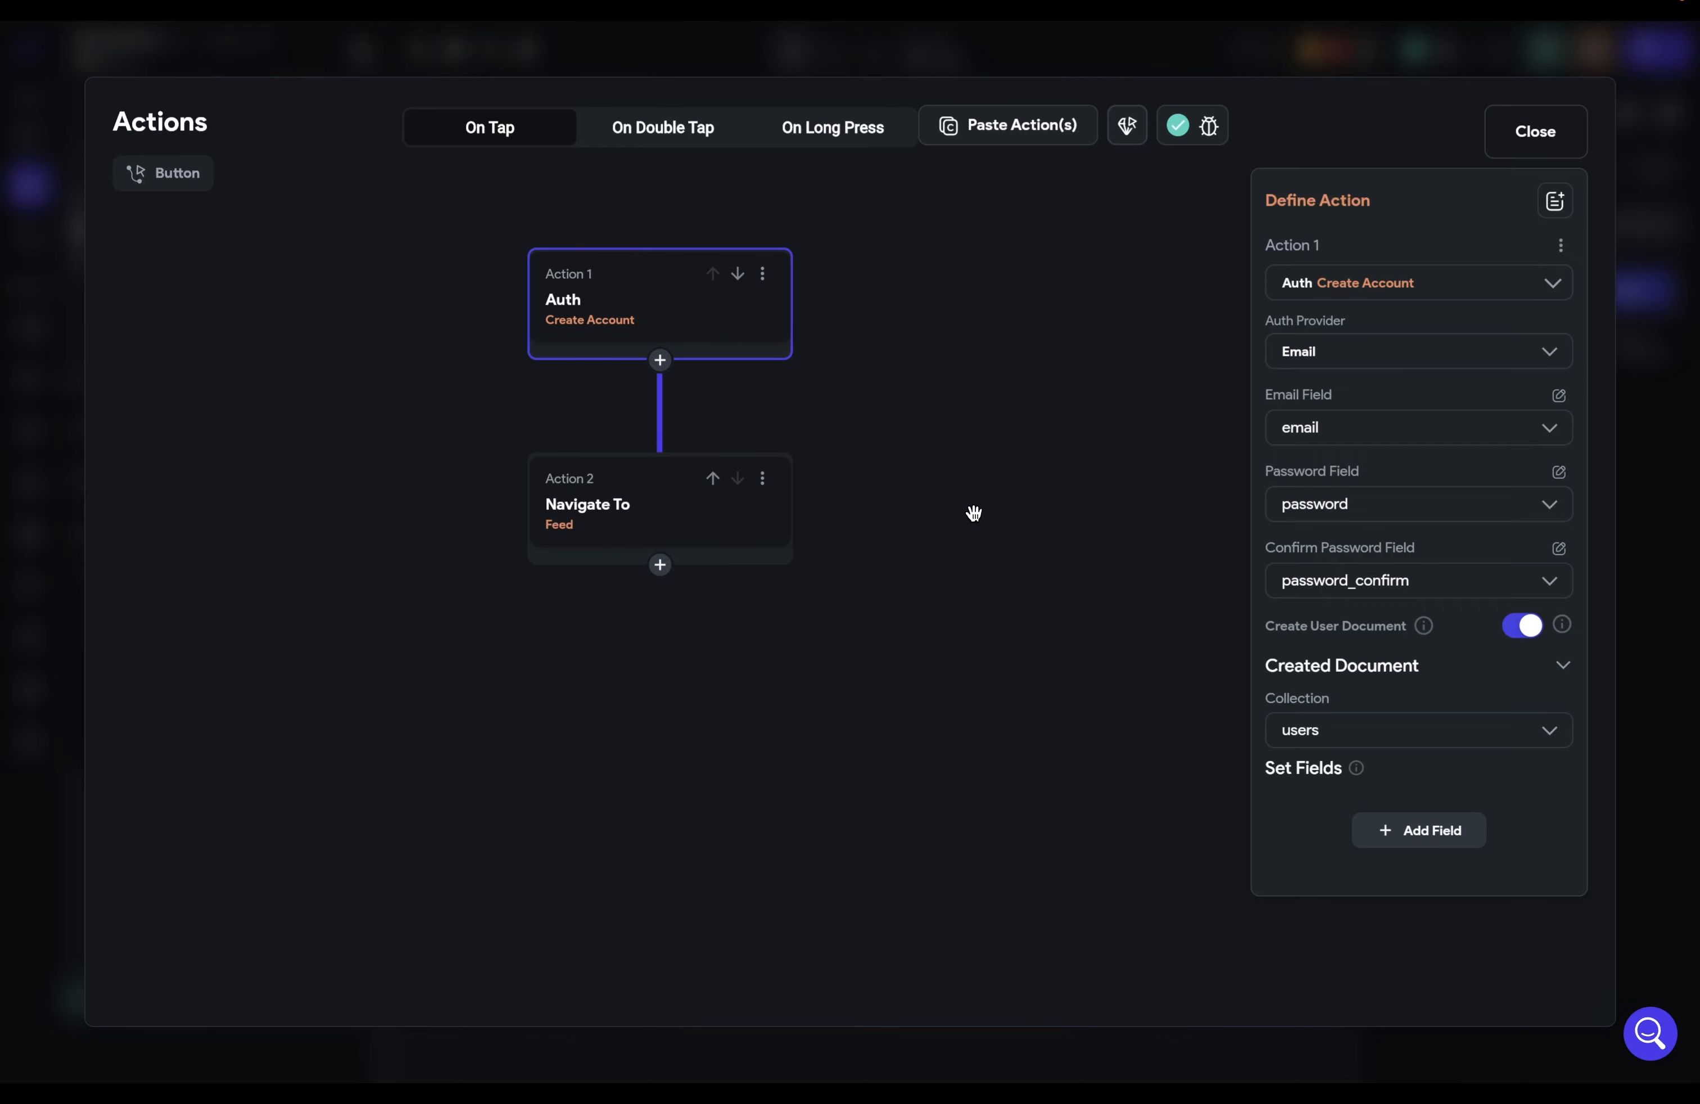
{"action": "left_click", "coordinate": [1504, 129]}
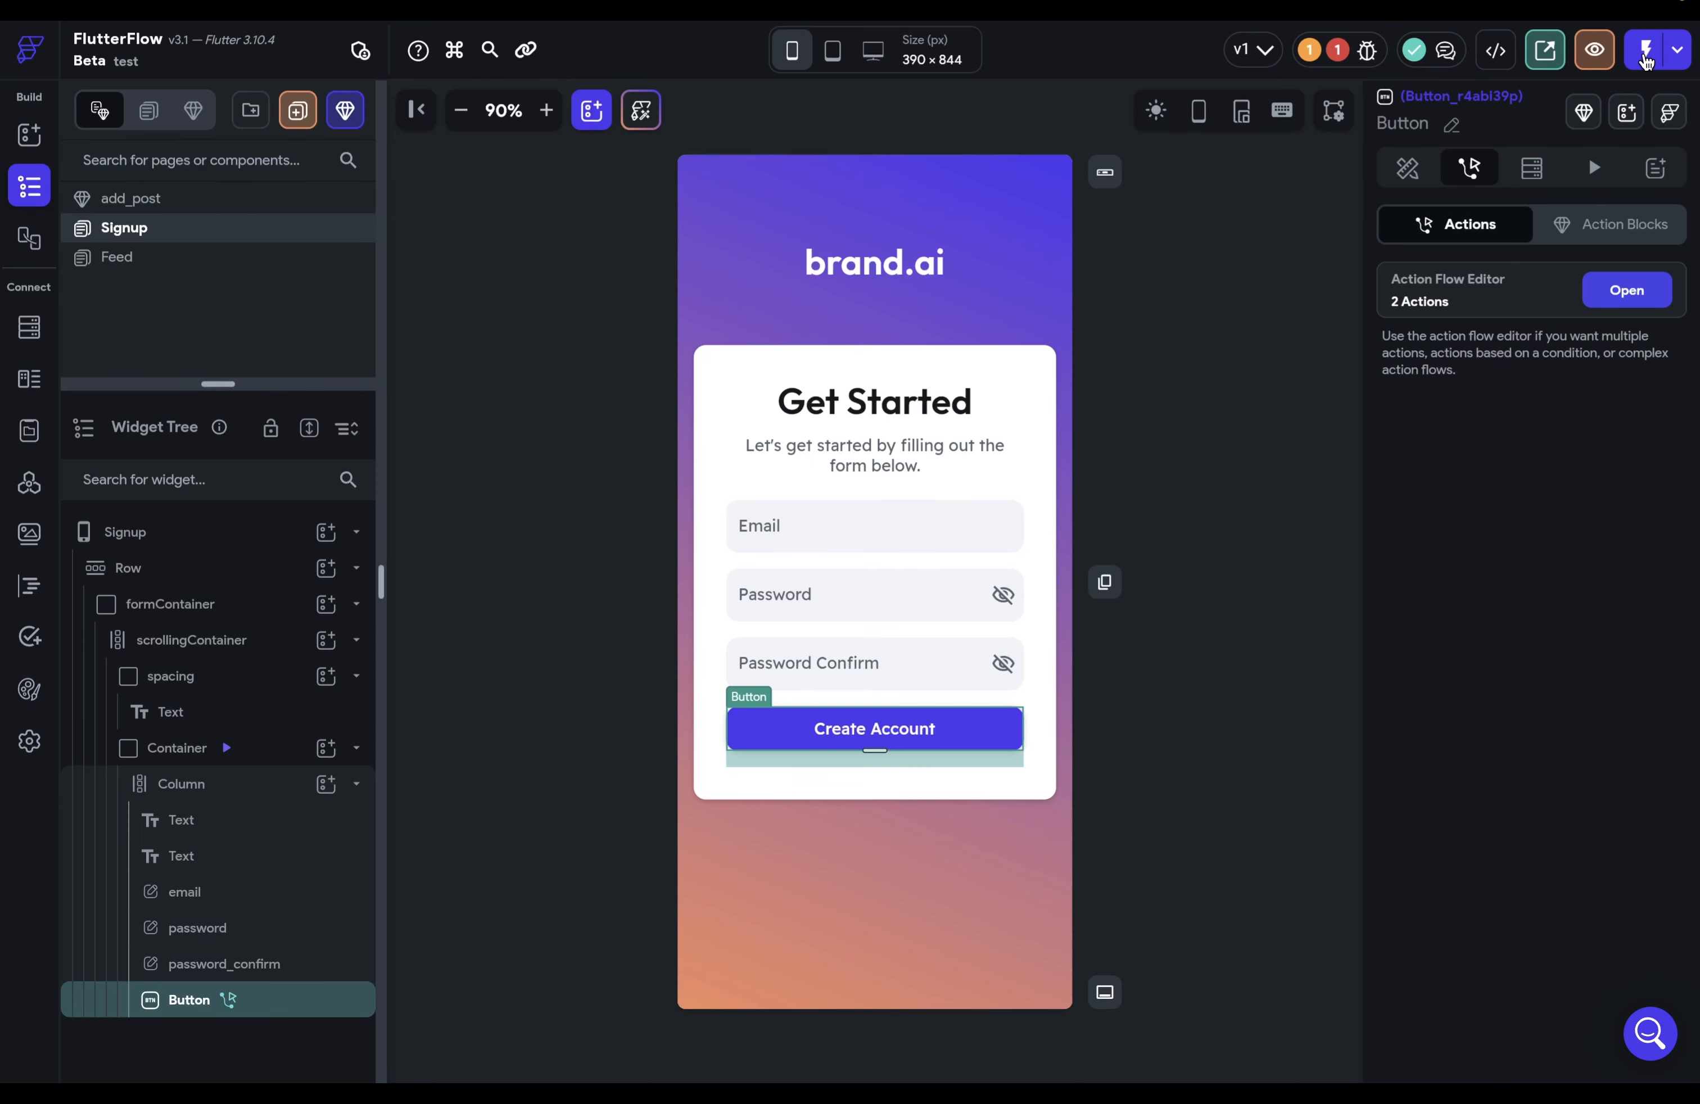
Step: Delete the undefined Feed page-load action flagged in the Issues list
{"action": "left_click", "coordinate": [1345, 54]}
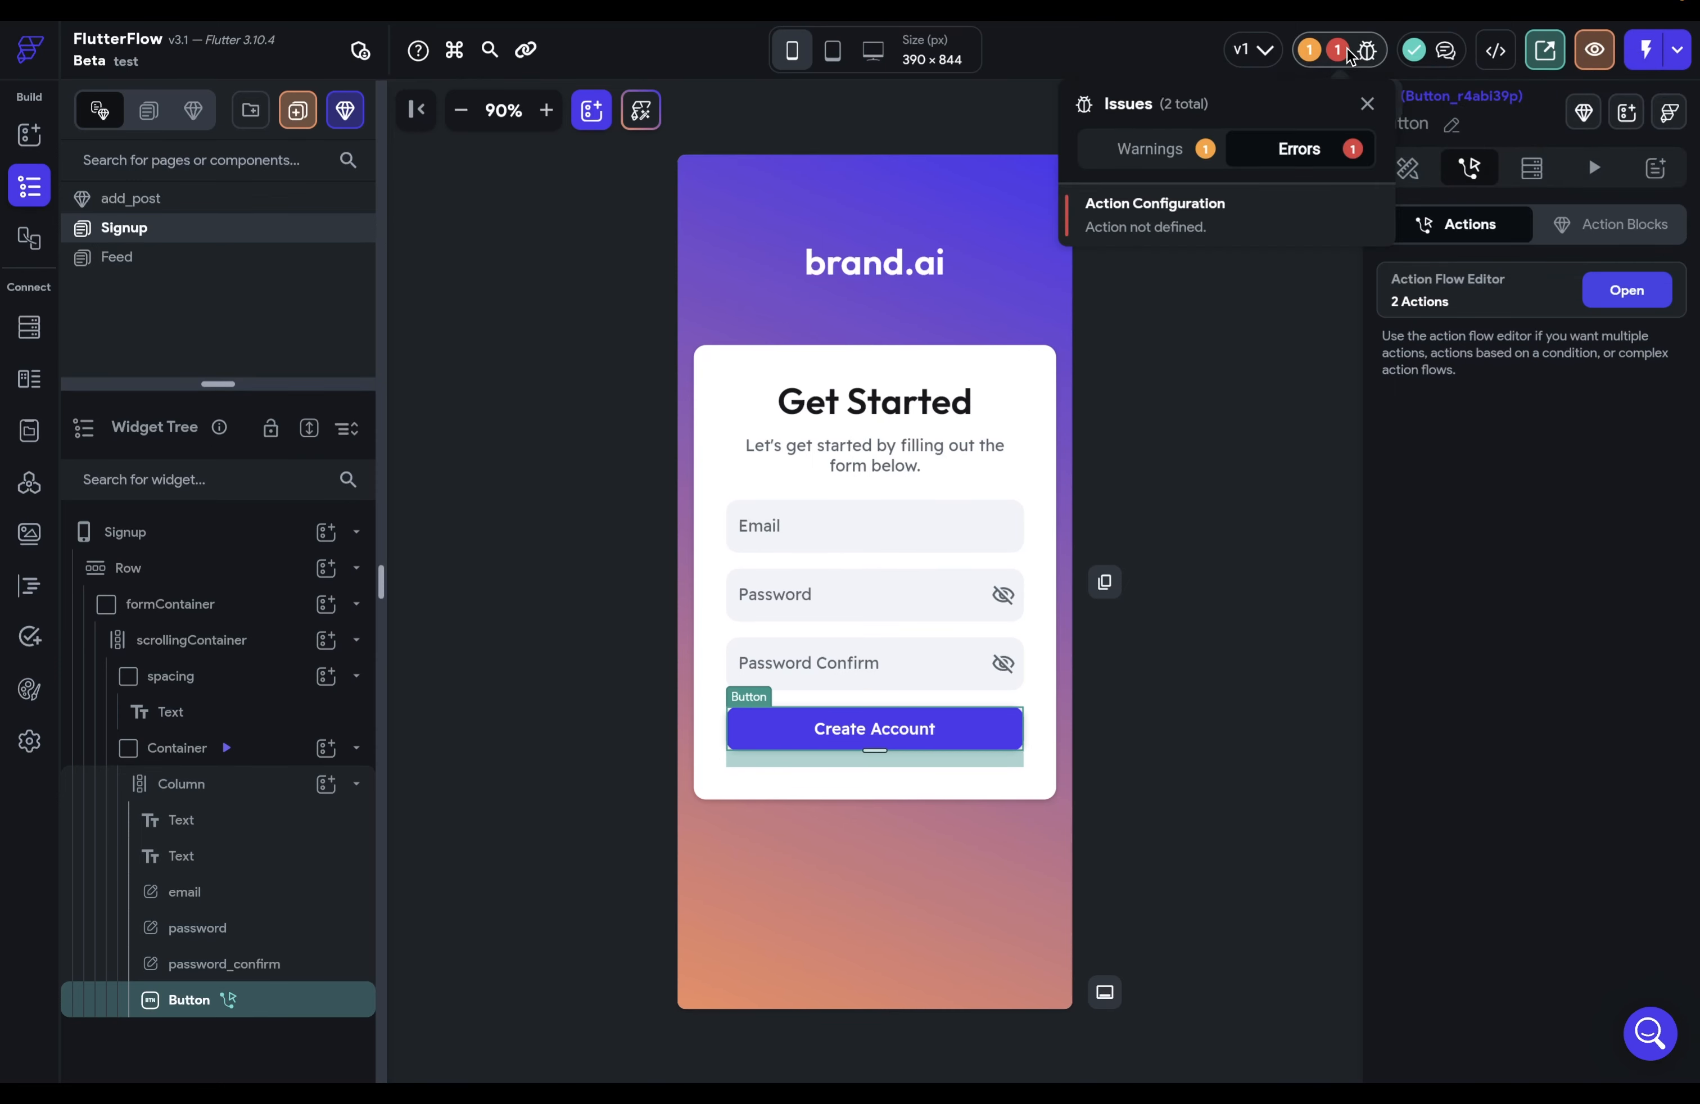
{"action": "left_click", "coordinate": [1283, 203]}
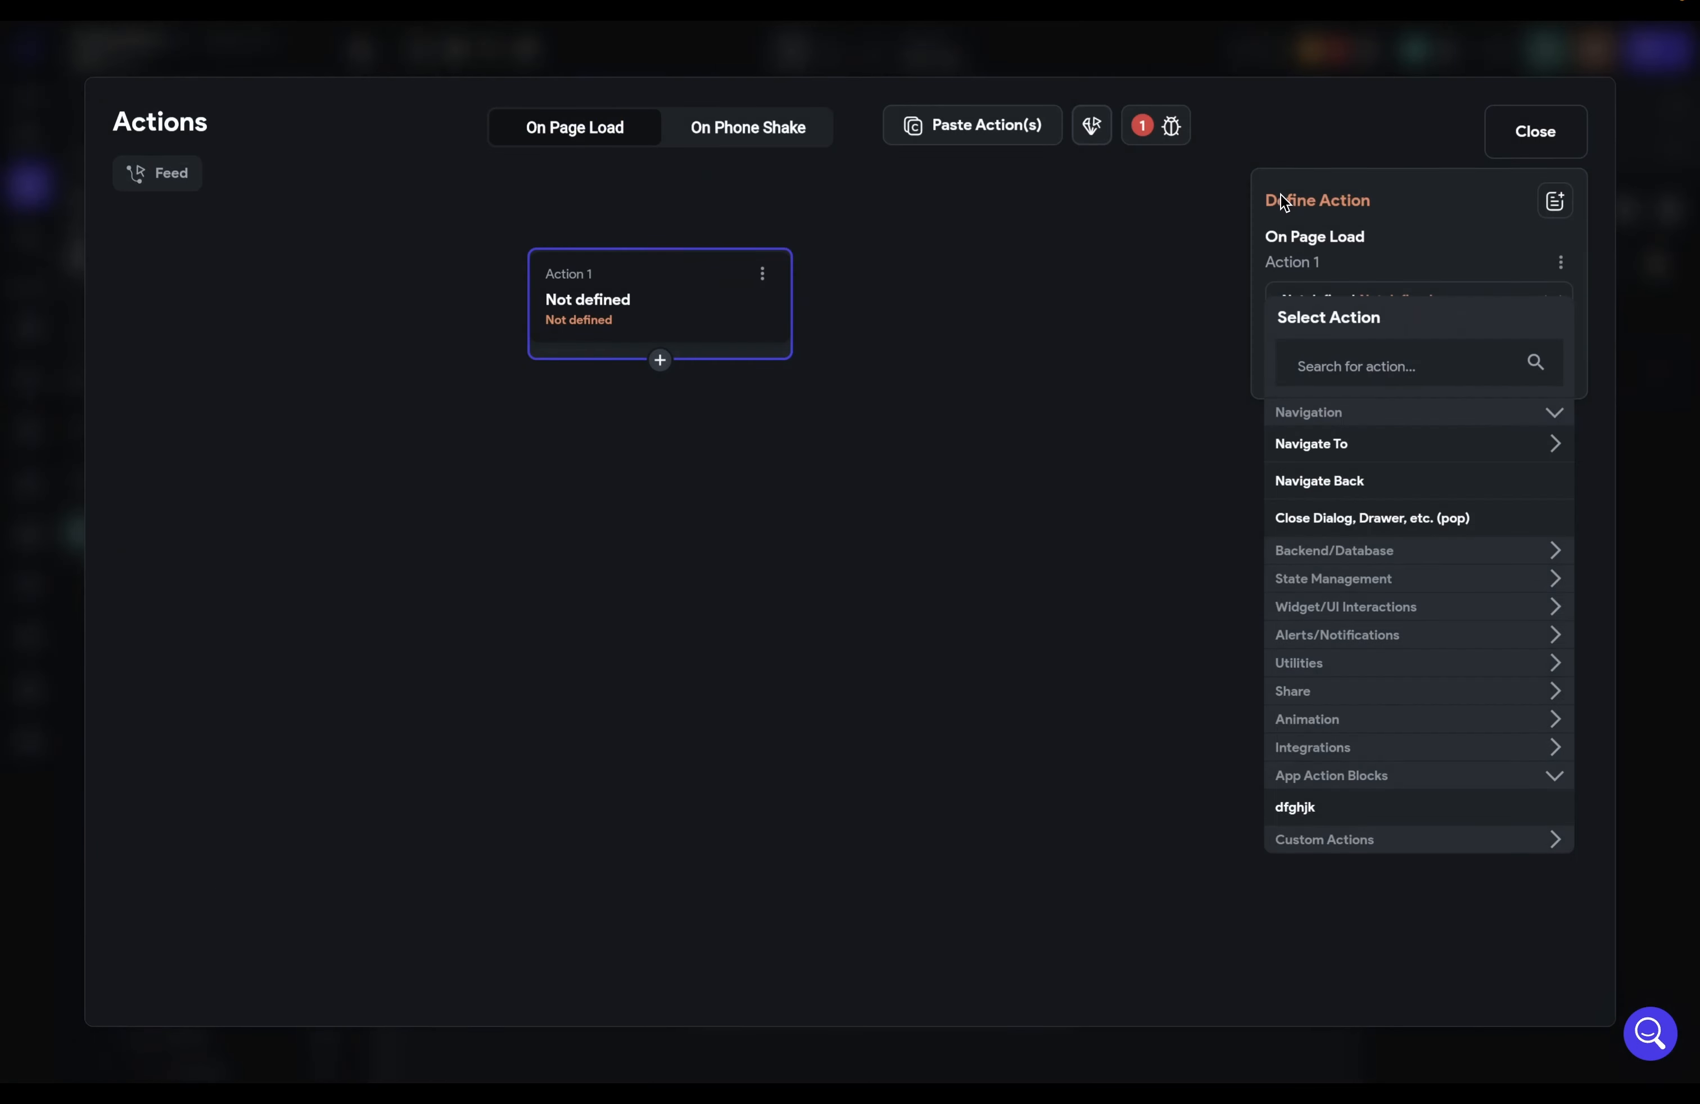
{"action": "left_click", "coordinate": [764, 272]}
{"action": "left_click", "coordinate": [721, 403]}
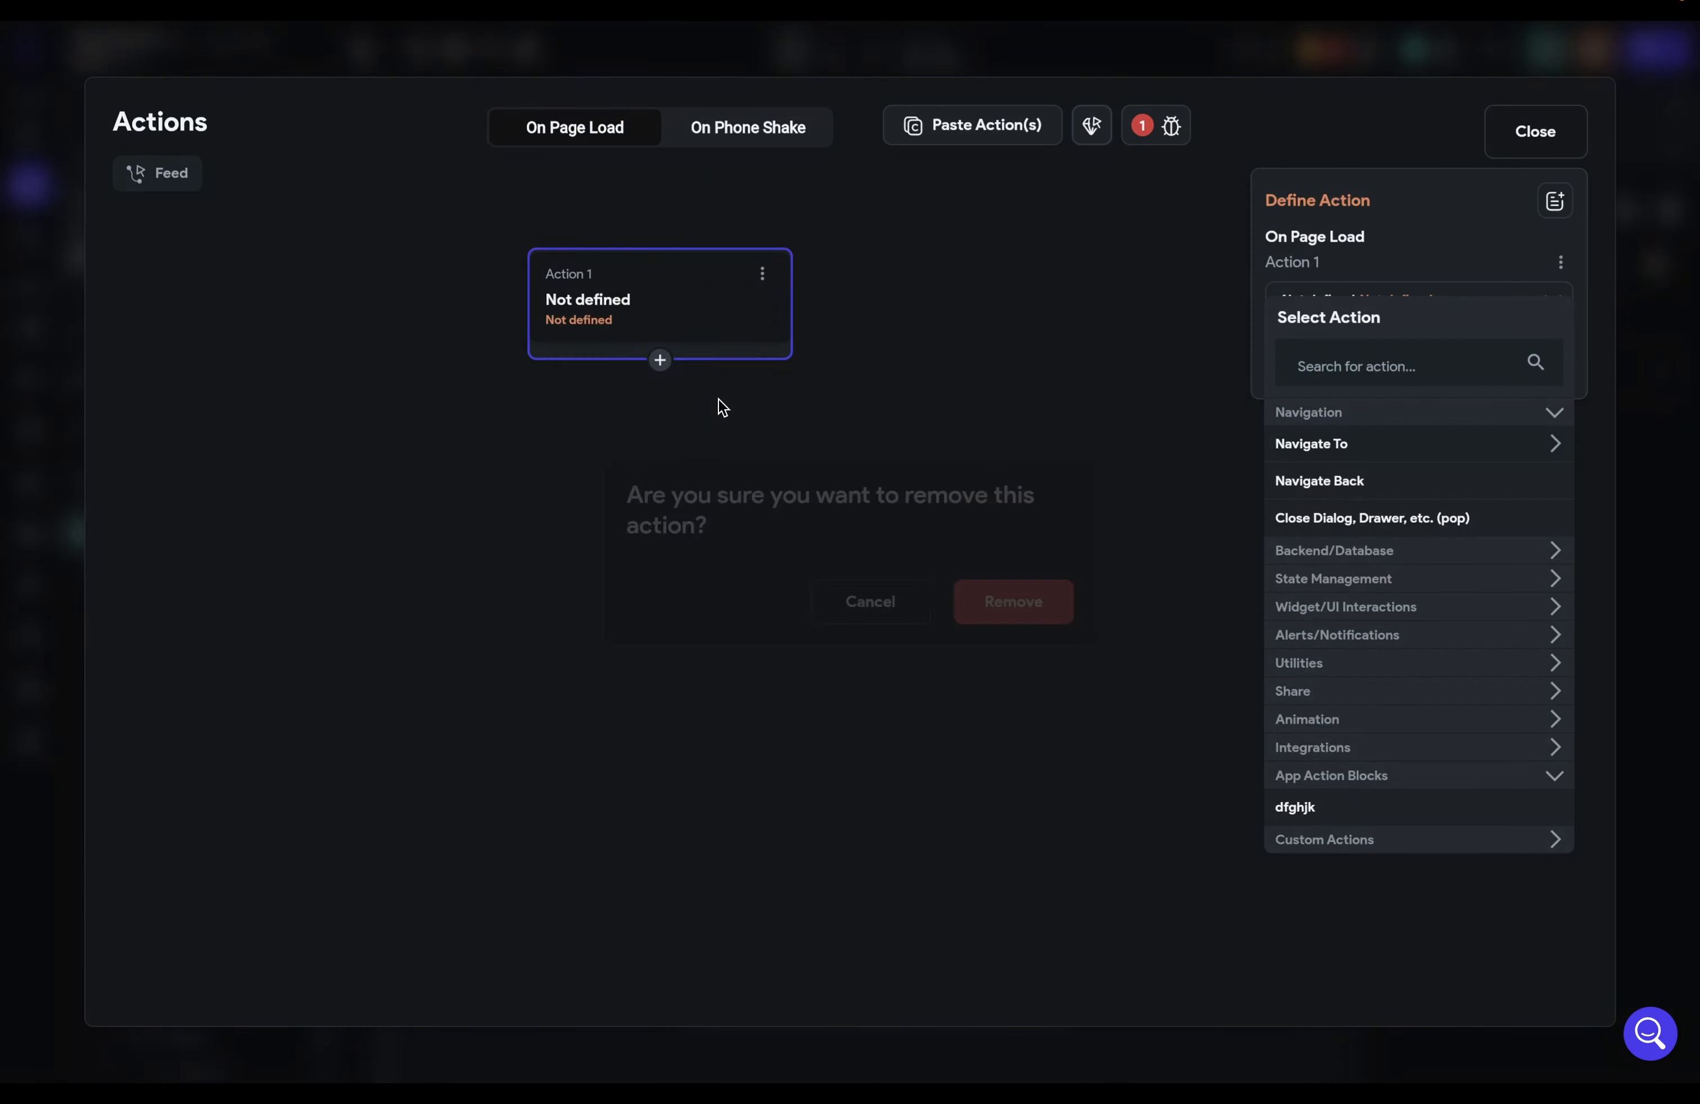
{"action": "left_click", "coordinate": [1054, 599]}
{"action": "left_click", "coordinate": [1187, 57]}
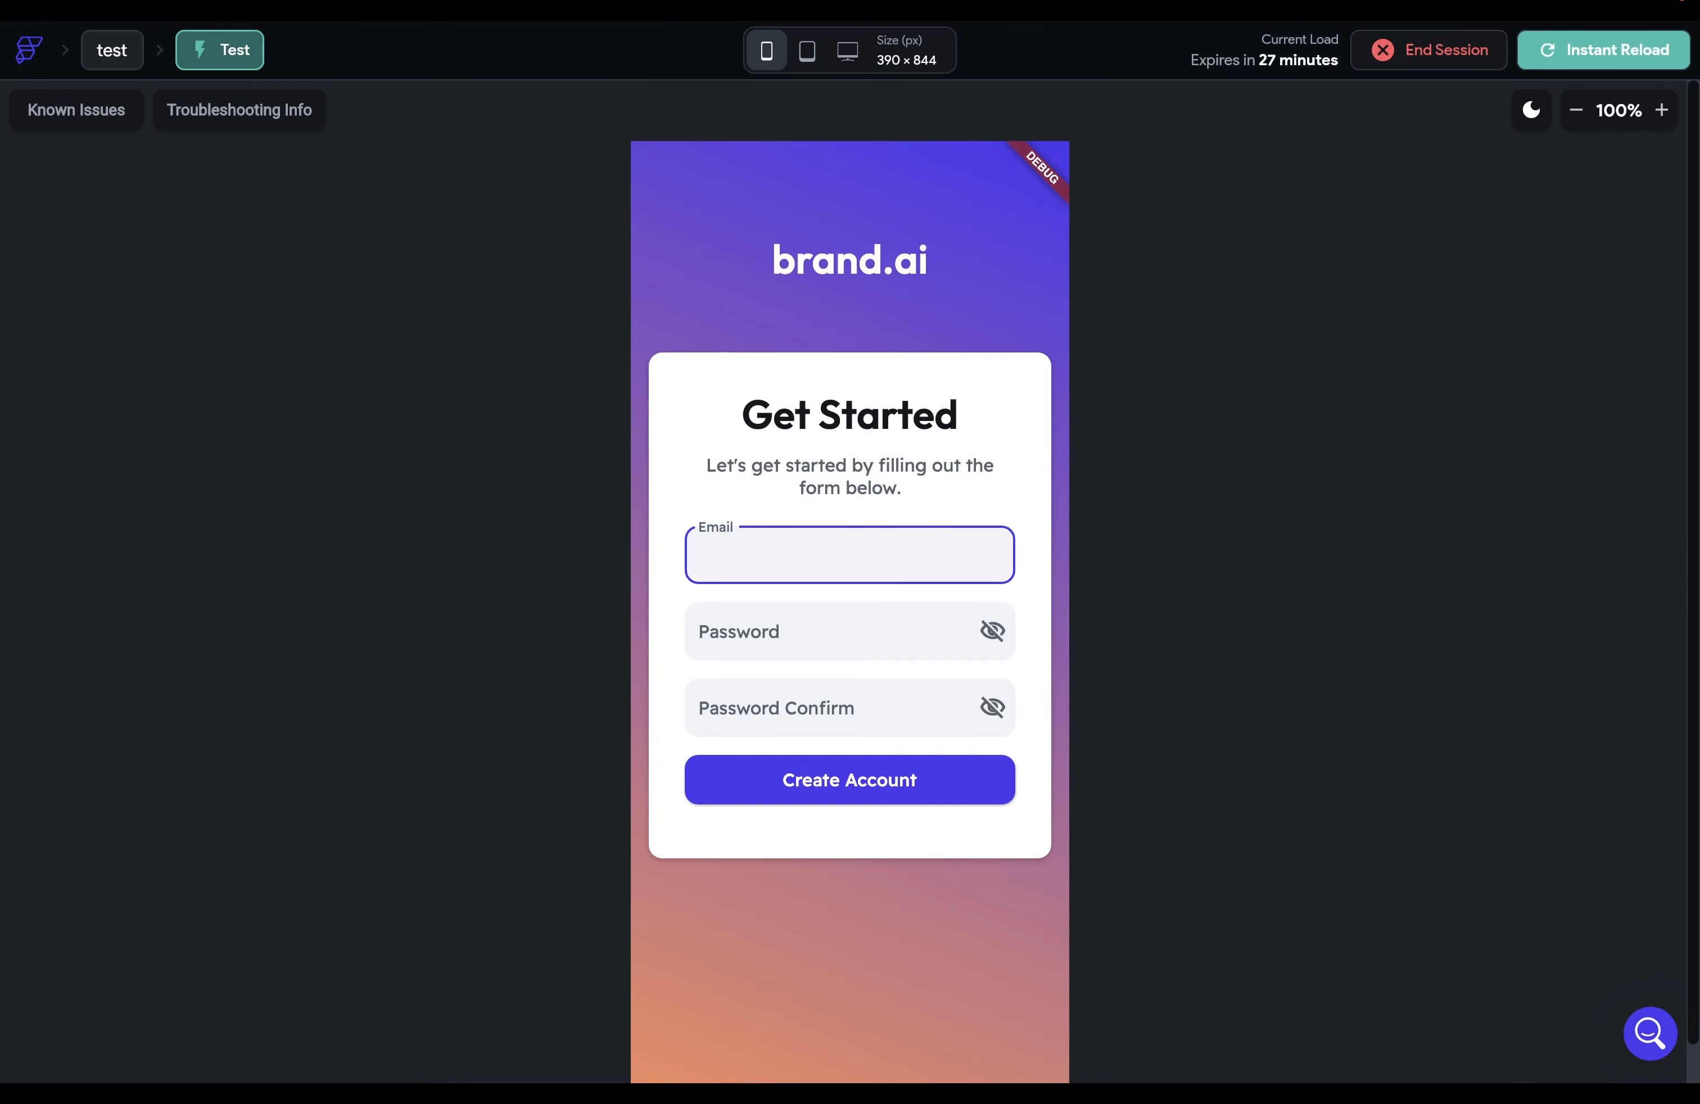
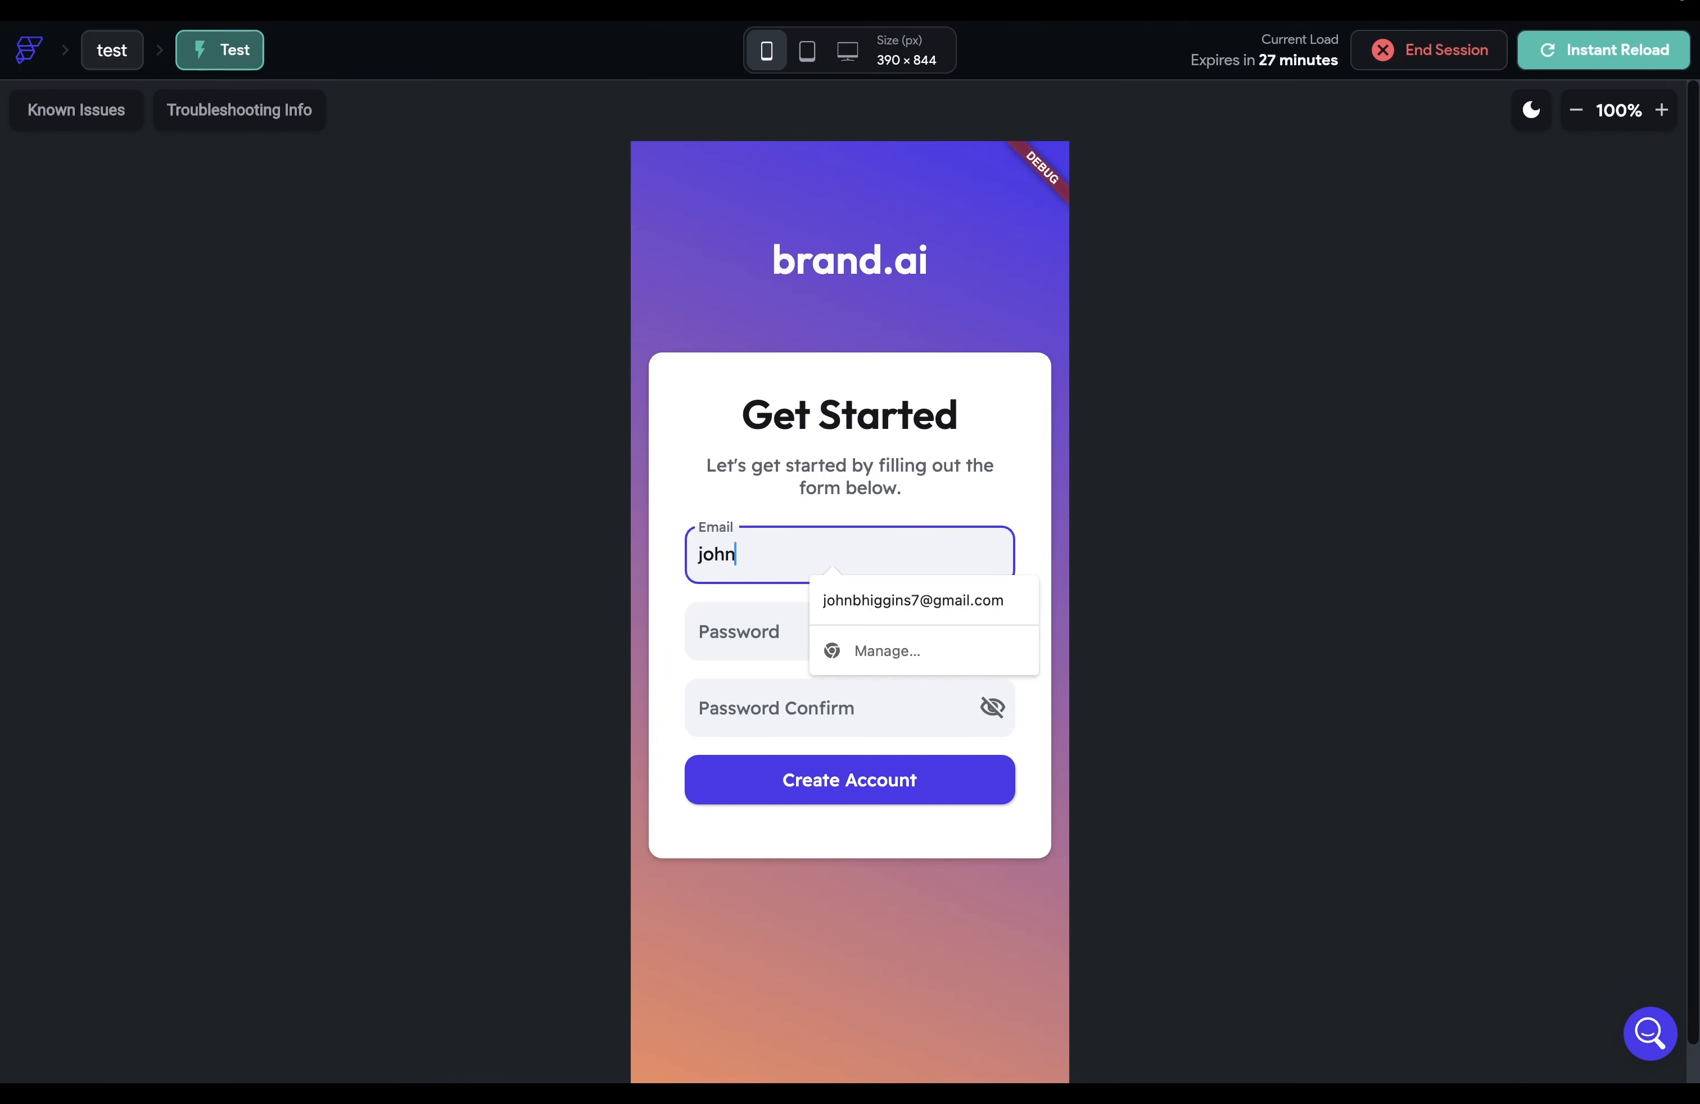
Step: Test-sign up with an email address and password, then select the Feed's floating plus button
{"action": "key", "text": "Tab"}
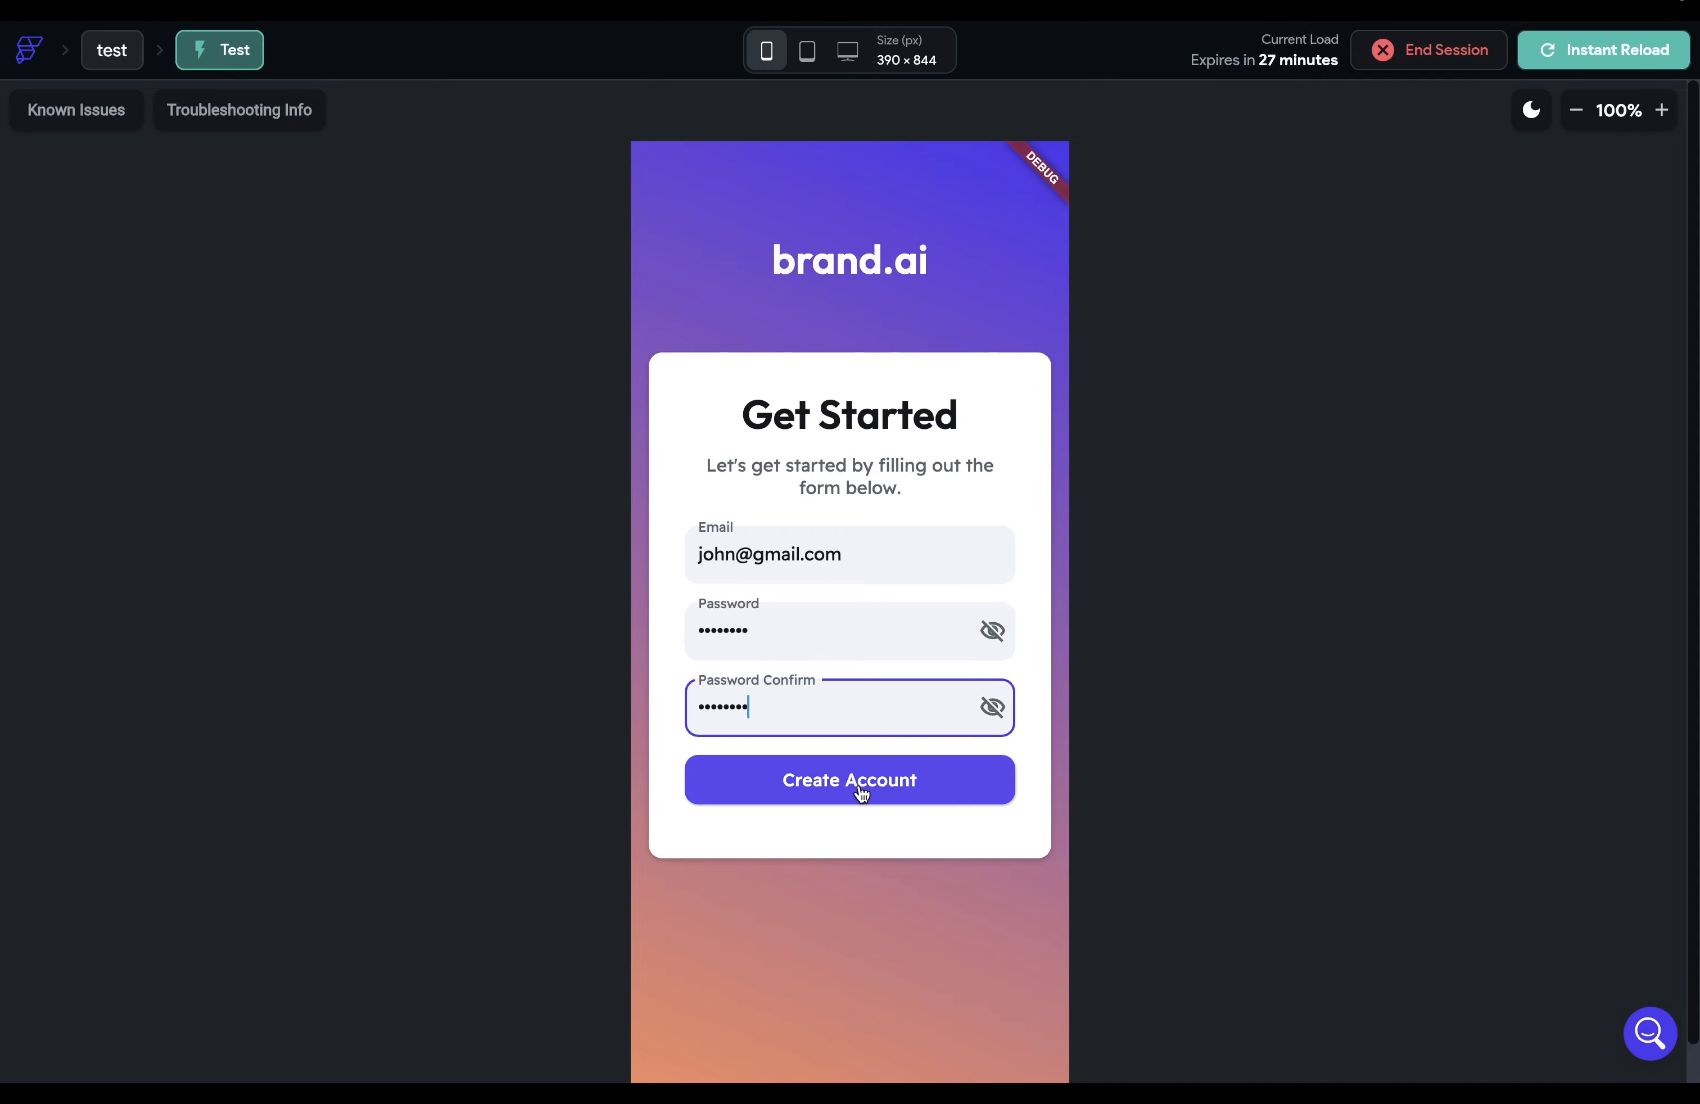
{"action": "left_click", "coordinate": [859, 787]}
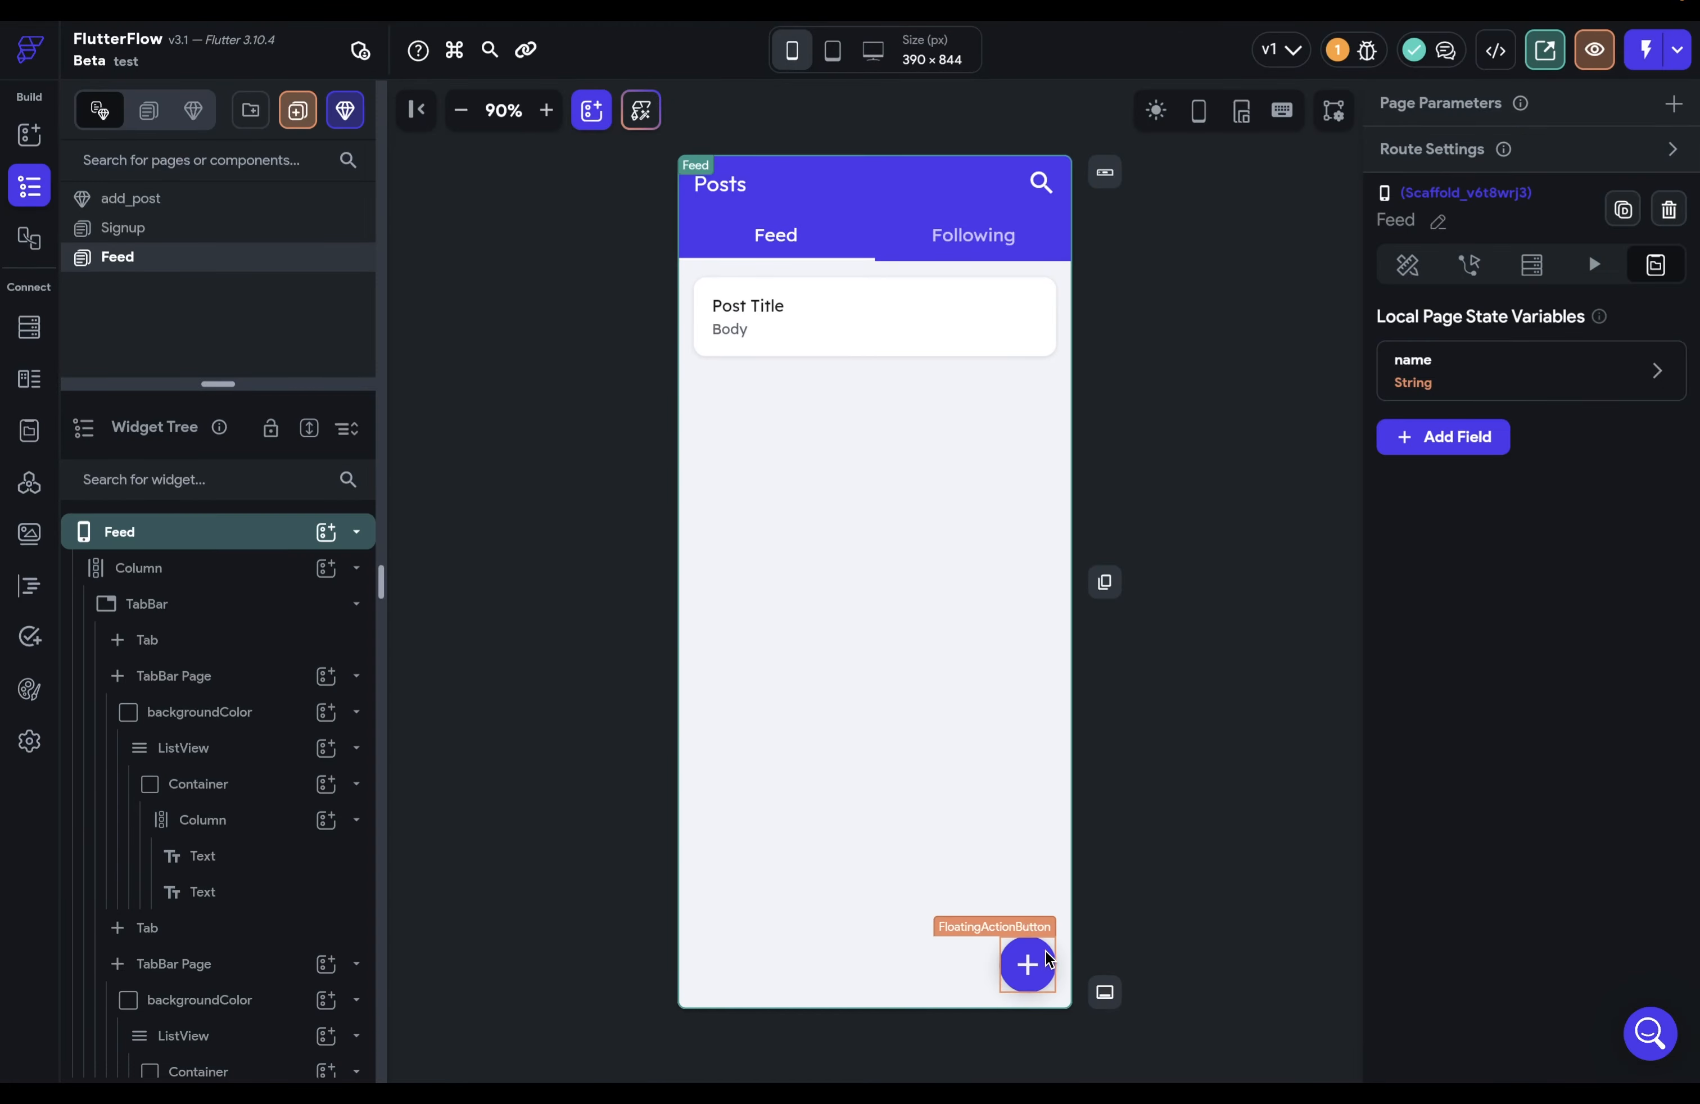
{"action": "left_click", "coordinate": [1048, 958]}
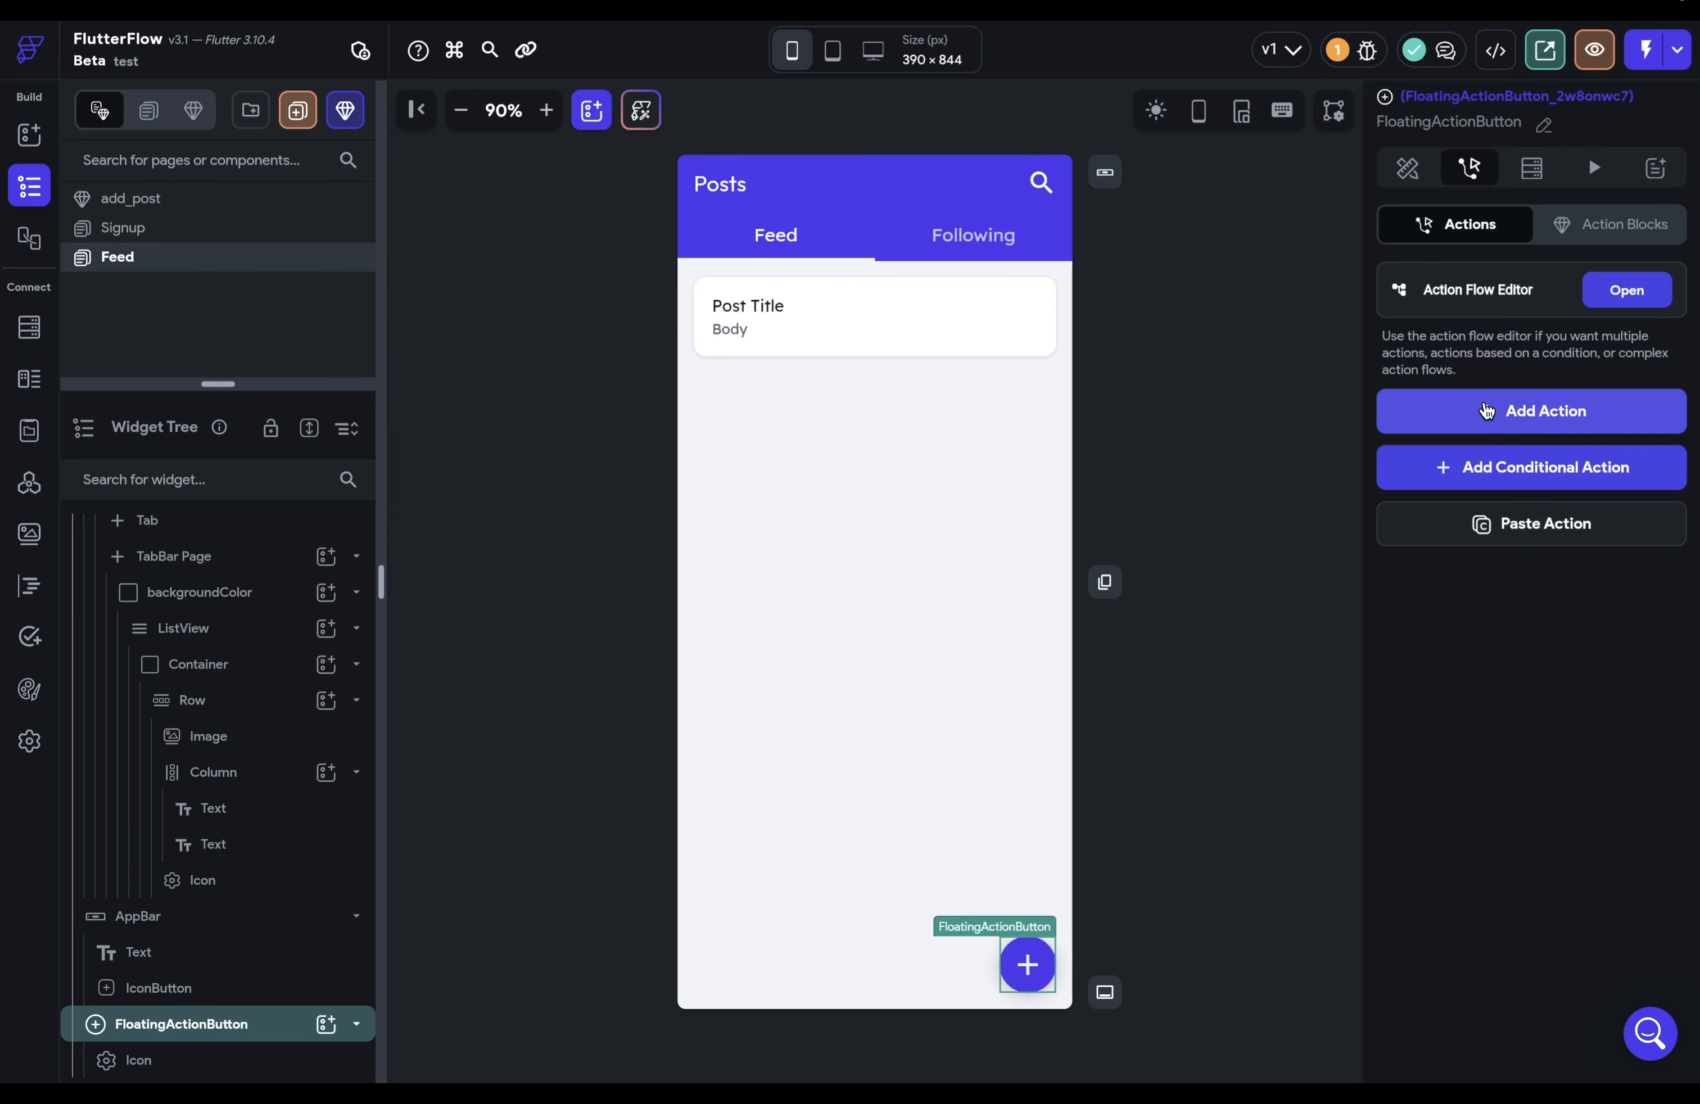
Step: Give the plus button a Bottom Sheet Show action using the add_post component
{"action": "left_click", "coordinate": [1487, 409]}
{"action": "type", "text": "bottom"}
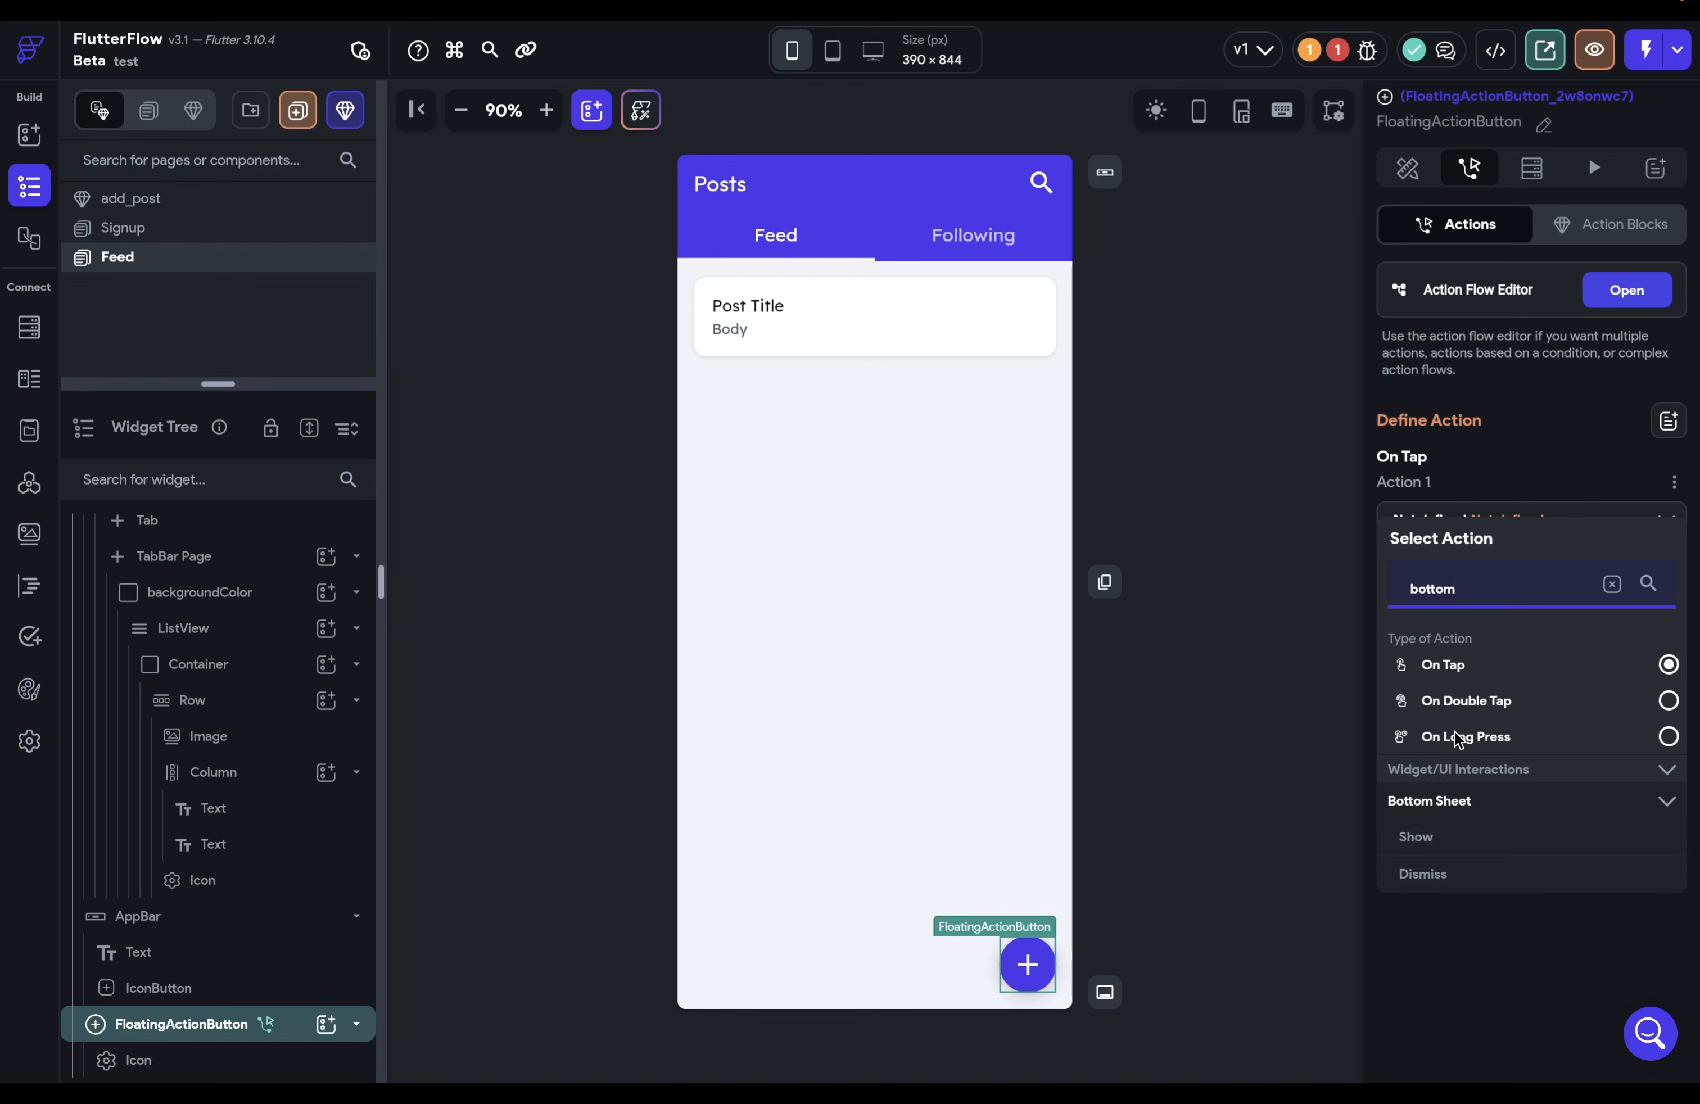
{"action": "left_click", "coordinate": [1436, 836]}
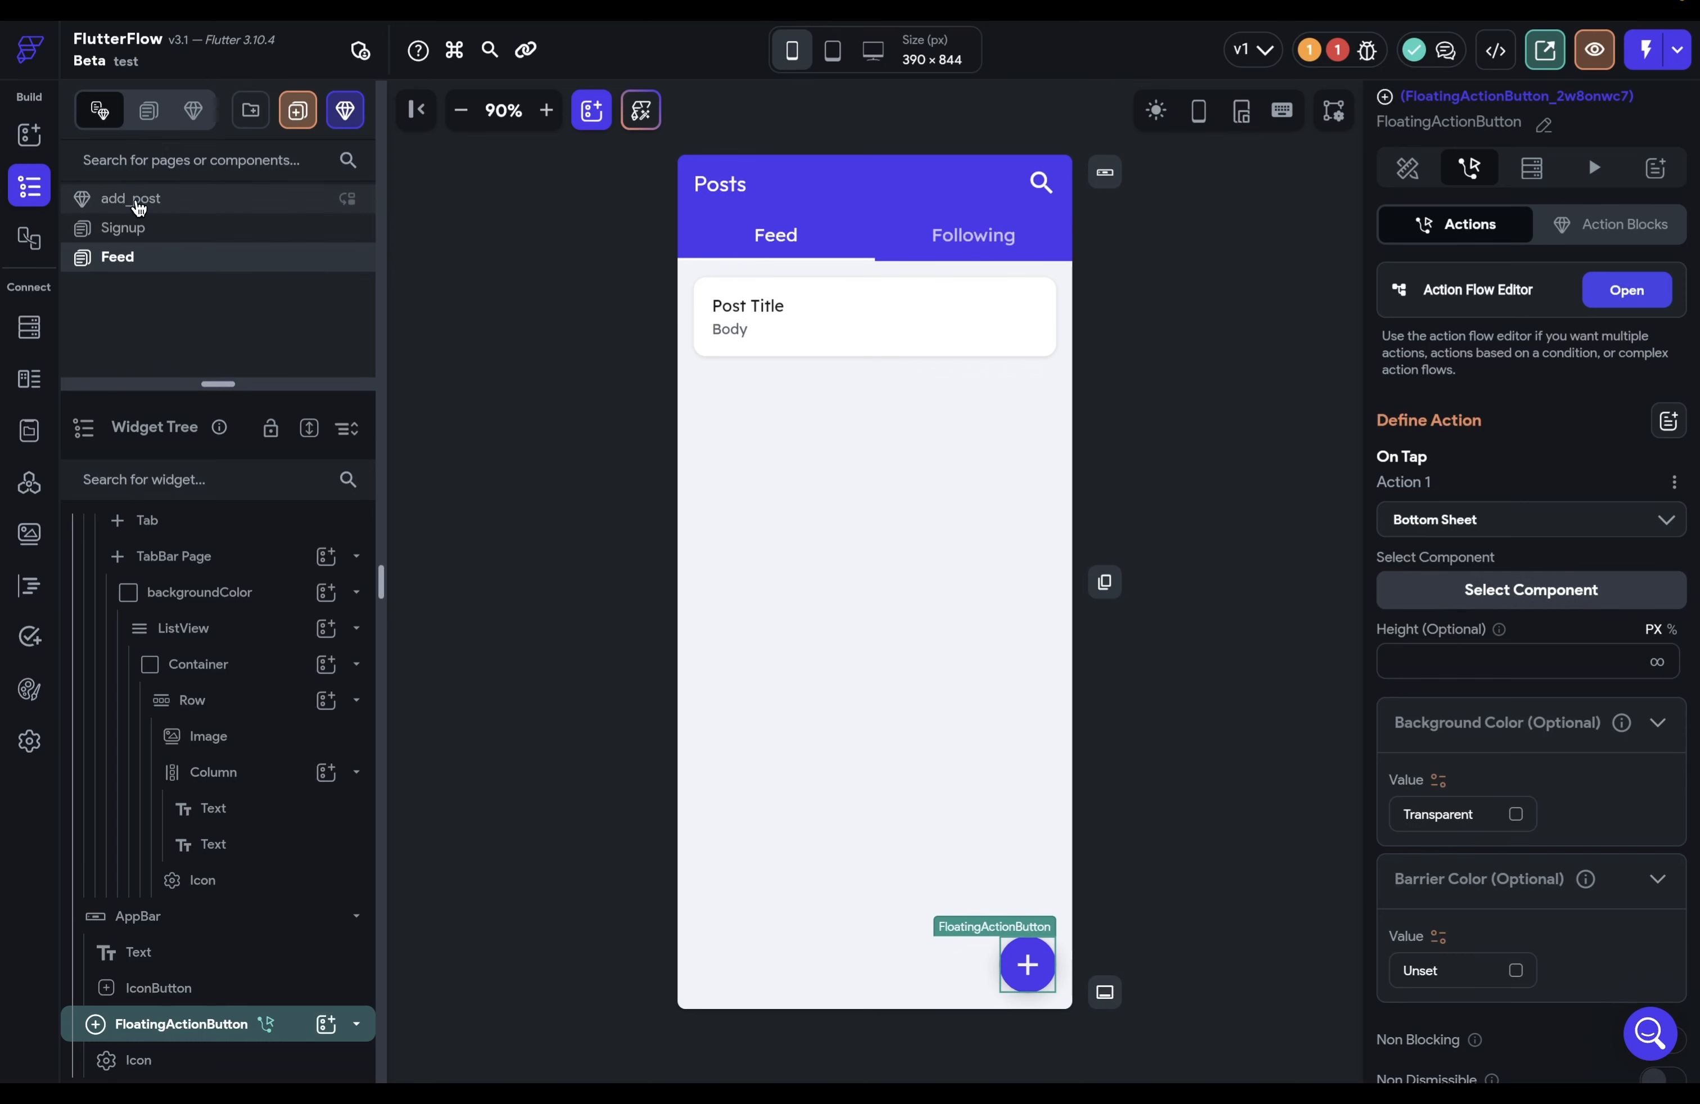
{"action": "left_click", "coordinate": [1432, 592]}
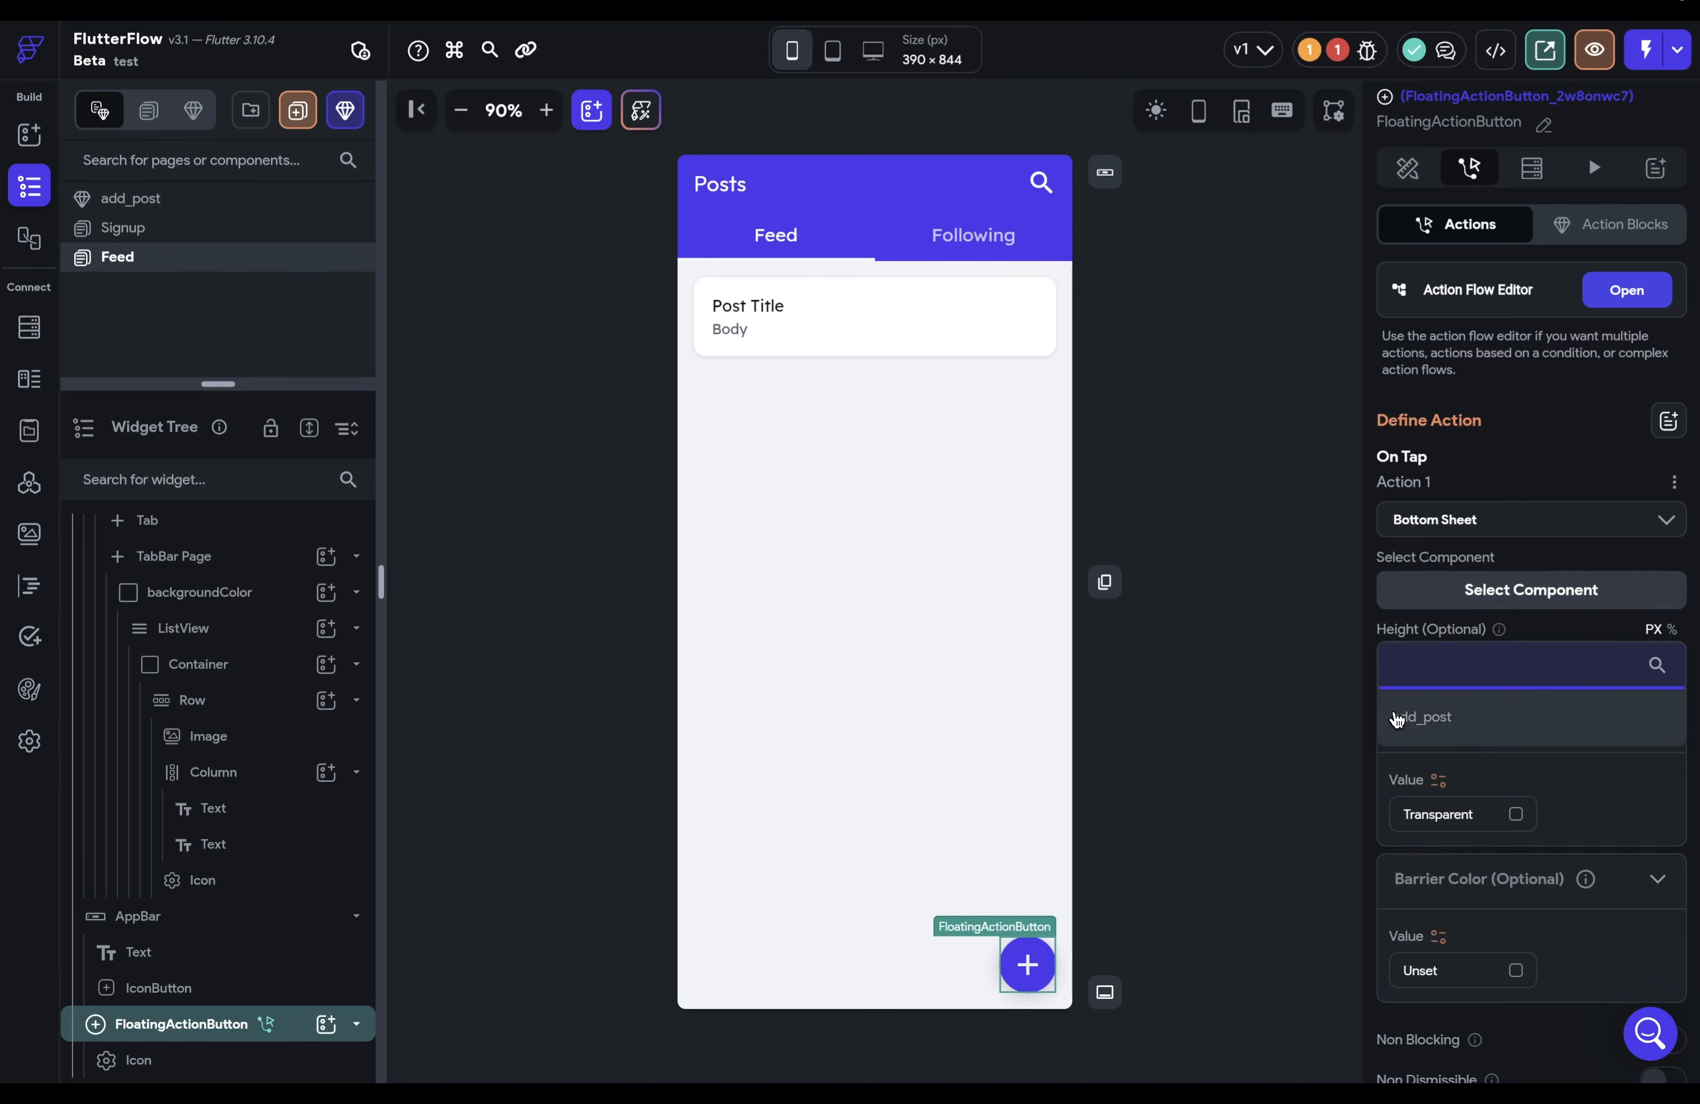
{"action": "left_click", "coordinate": [1421, 717]}
Step: Enable Drag on the sheet, then test that it opens and drags closed
{"action": "scroll", "coordinate": [1397, 719], "scroll_direction": "down", "scroll_amount": 4}
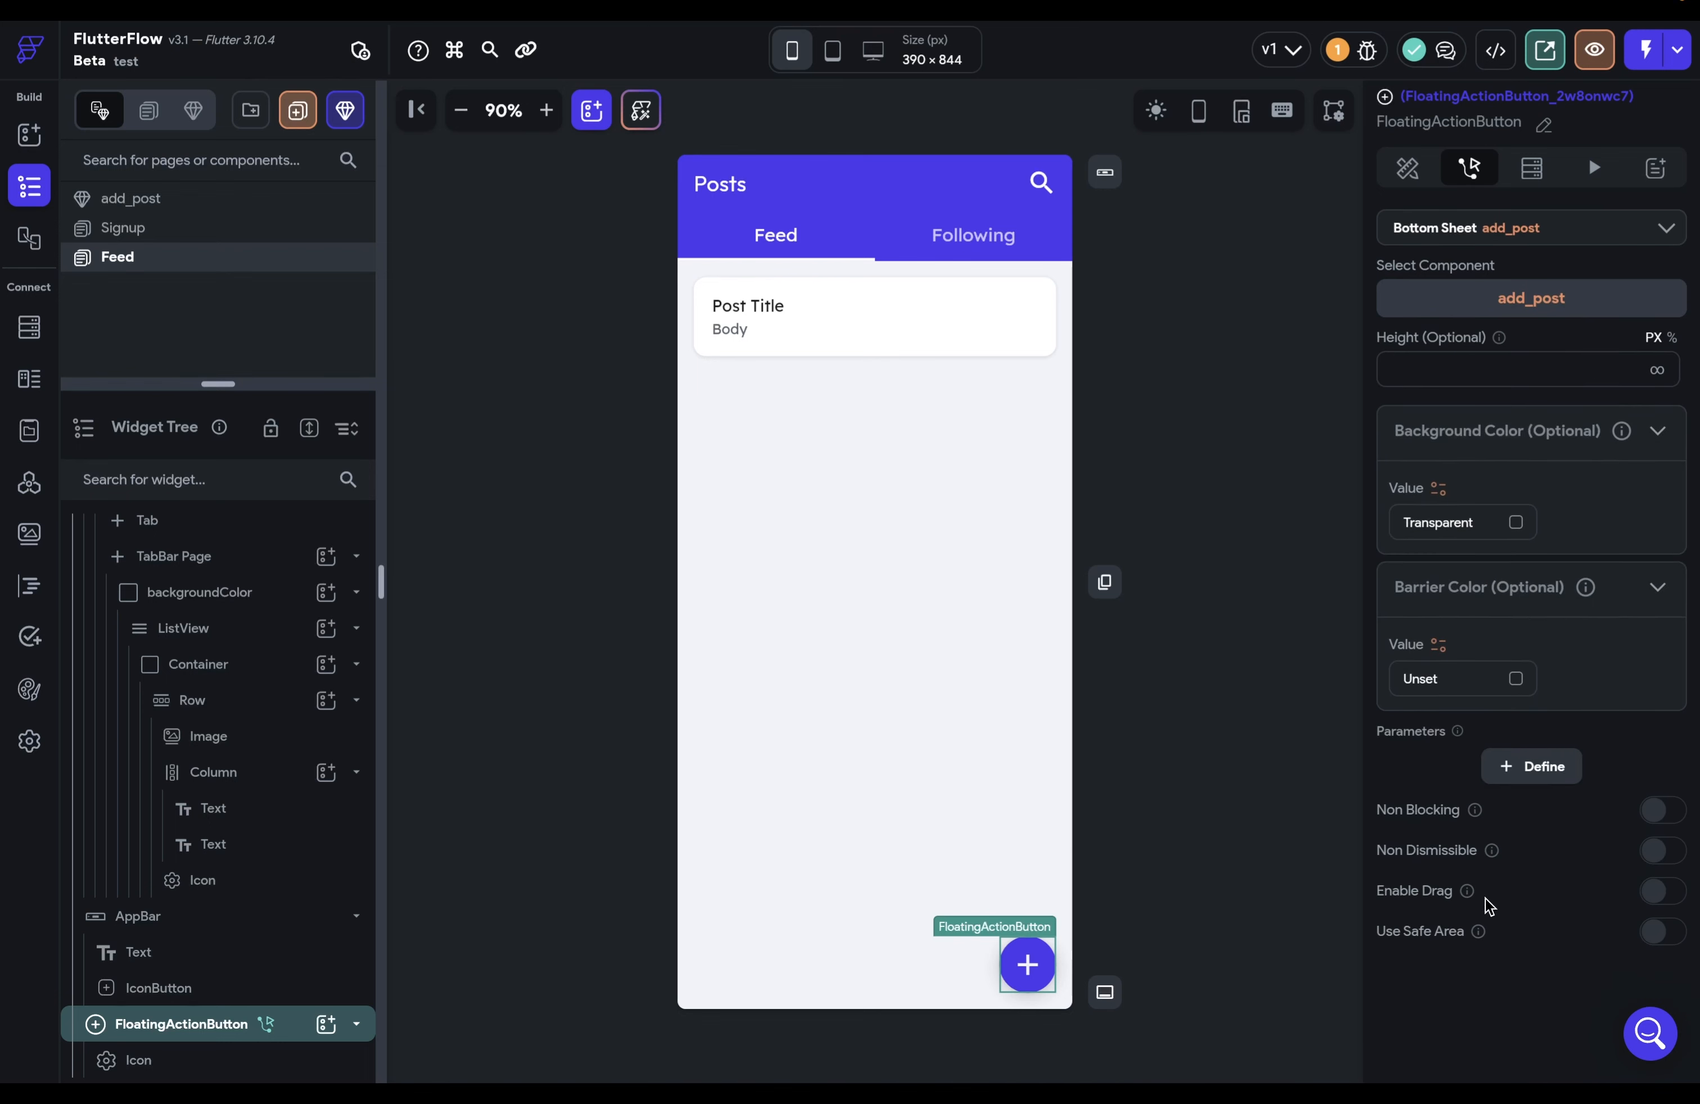
{"action": "left_click", "coordinate": [1657, 893]}
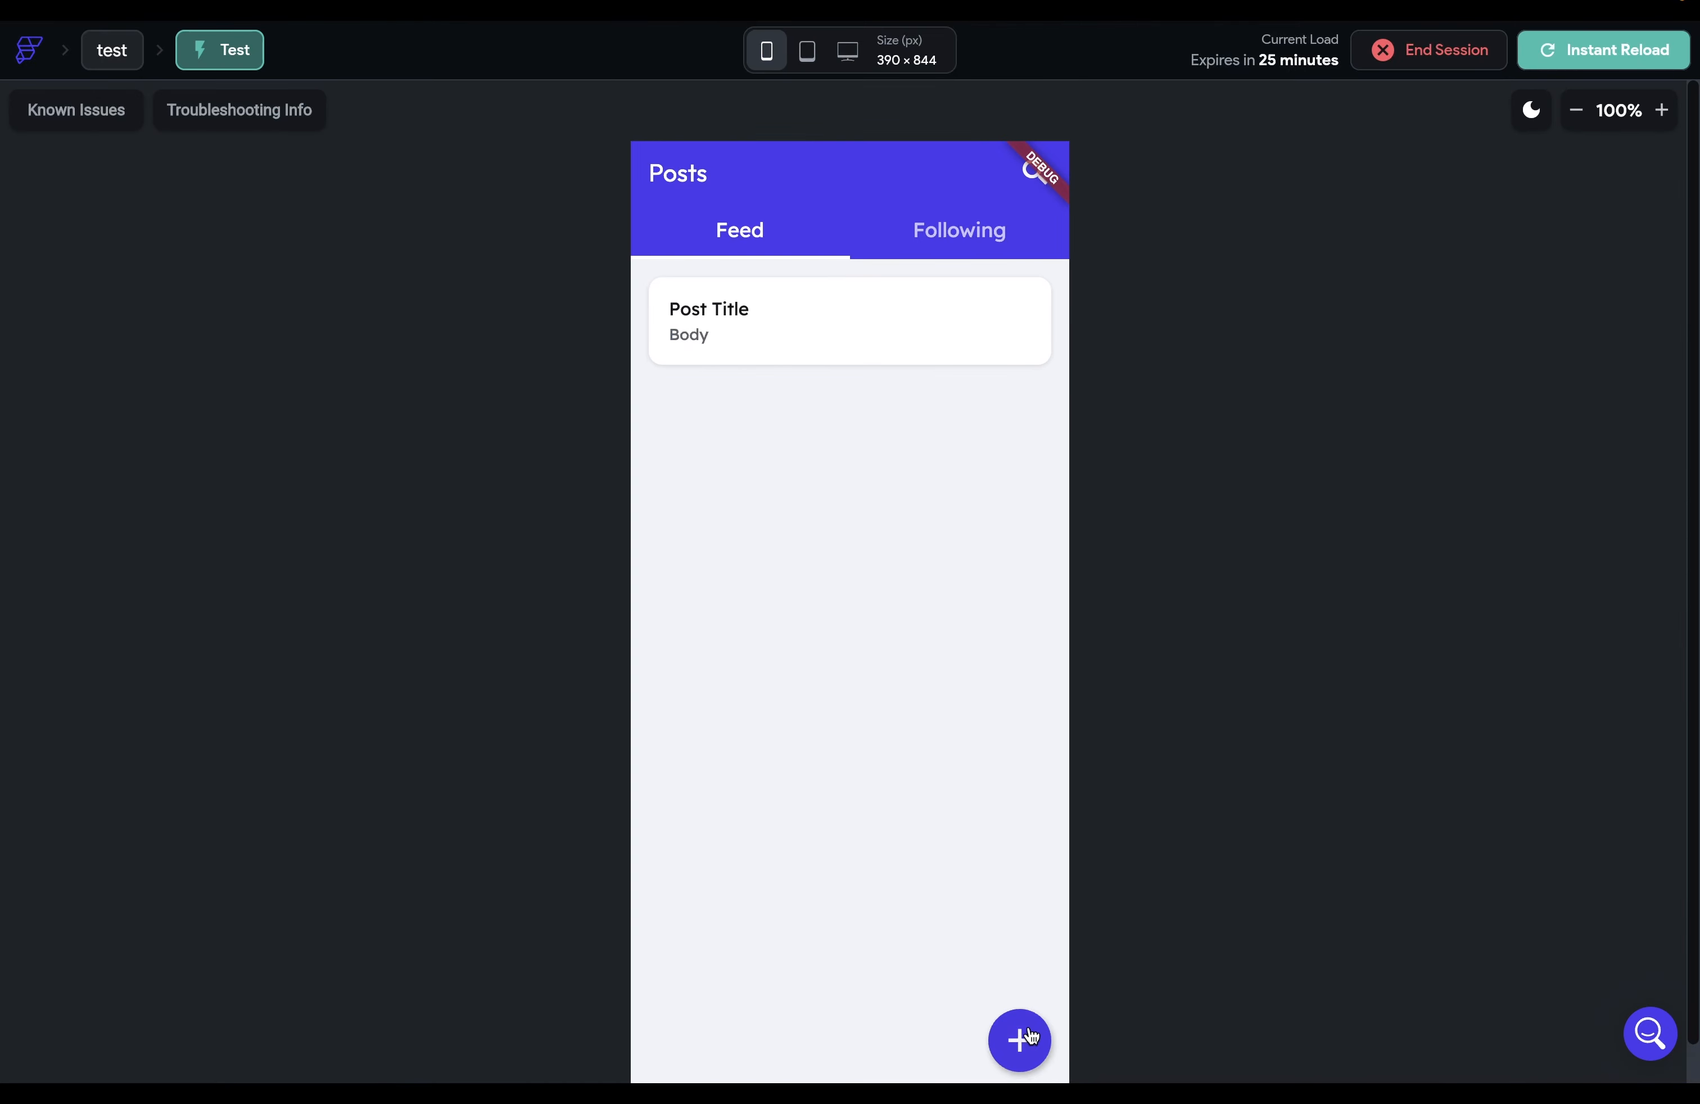
{"action": "left_click", "coordinate": [1029, 1036]}
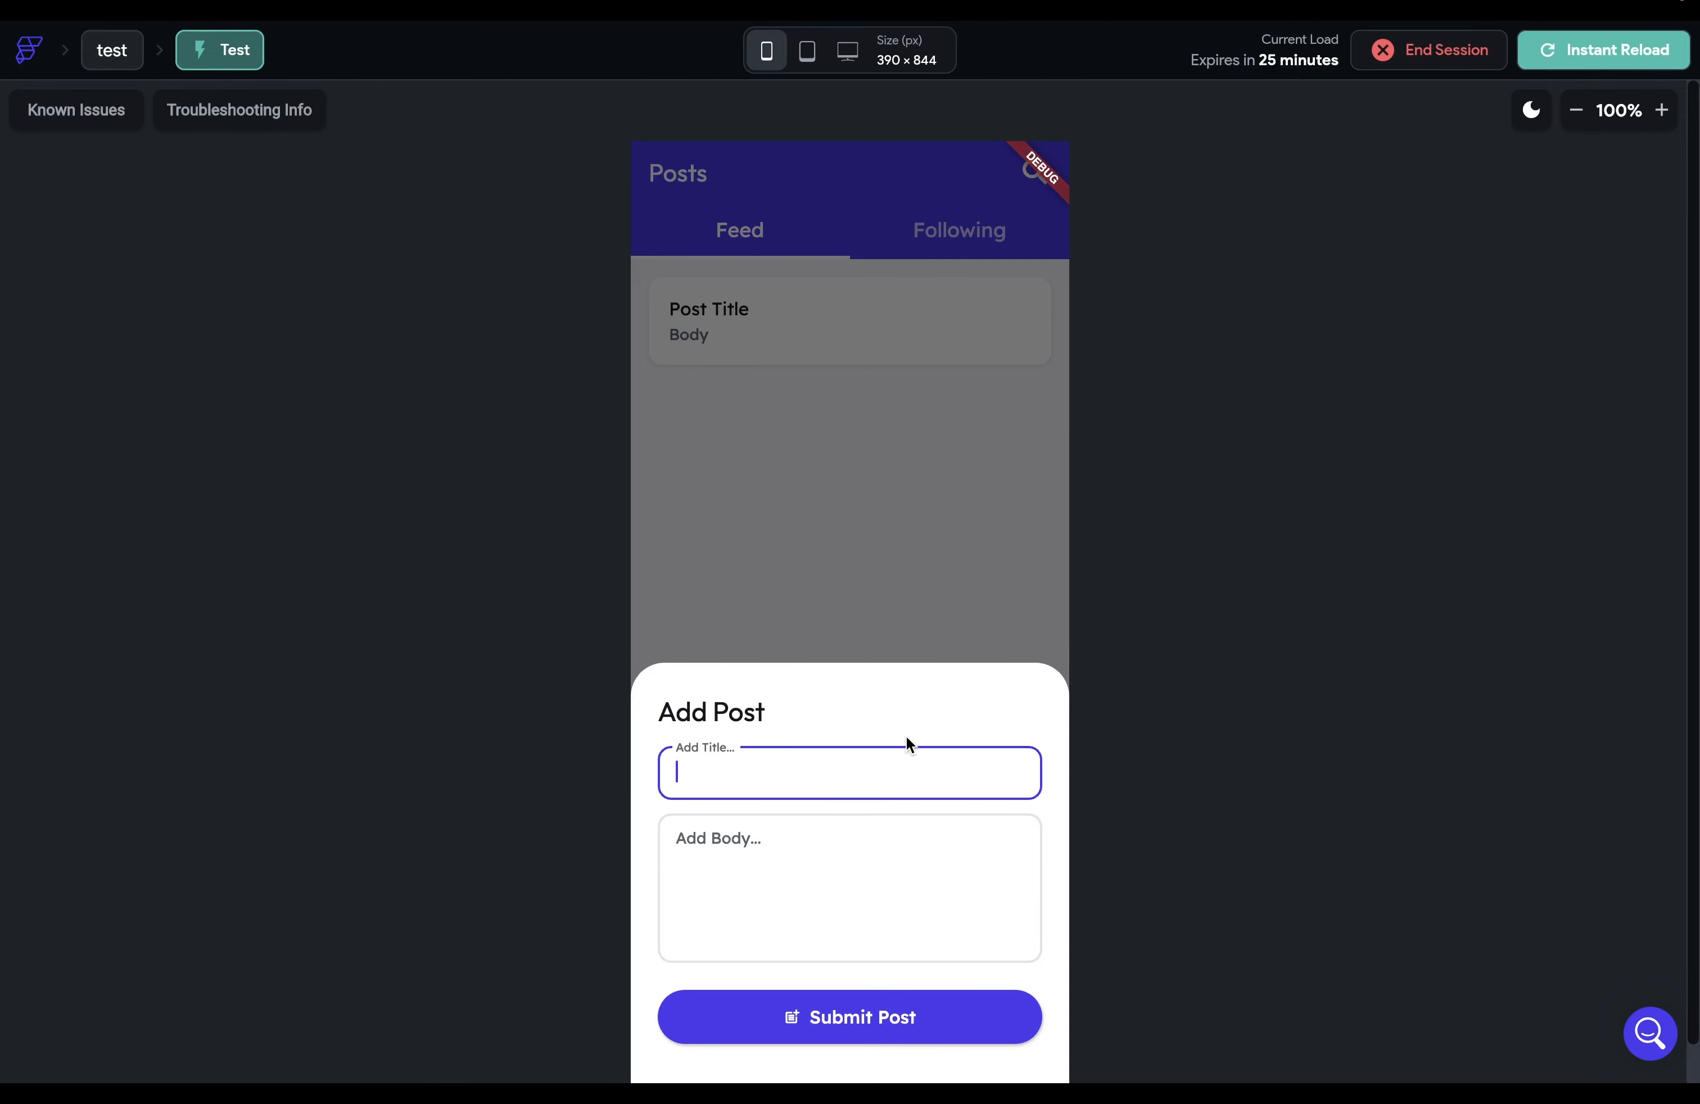
{"action": "left_click_drag", "start_coordinate": [925, 688], "coordinate": [970, 1073]}
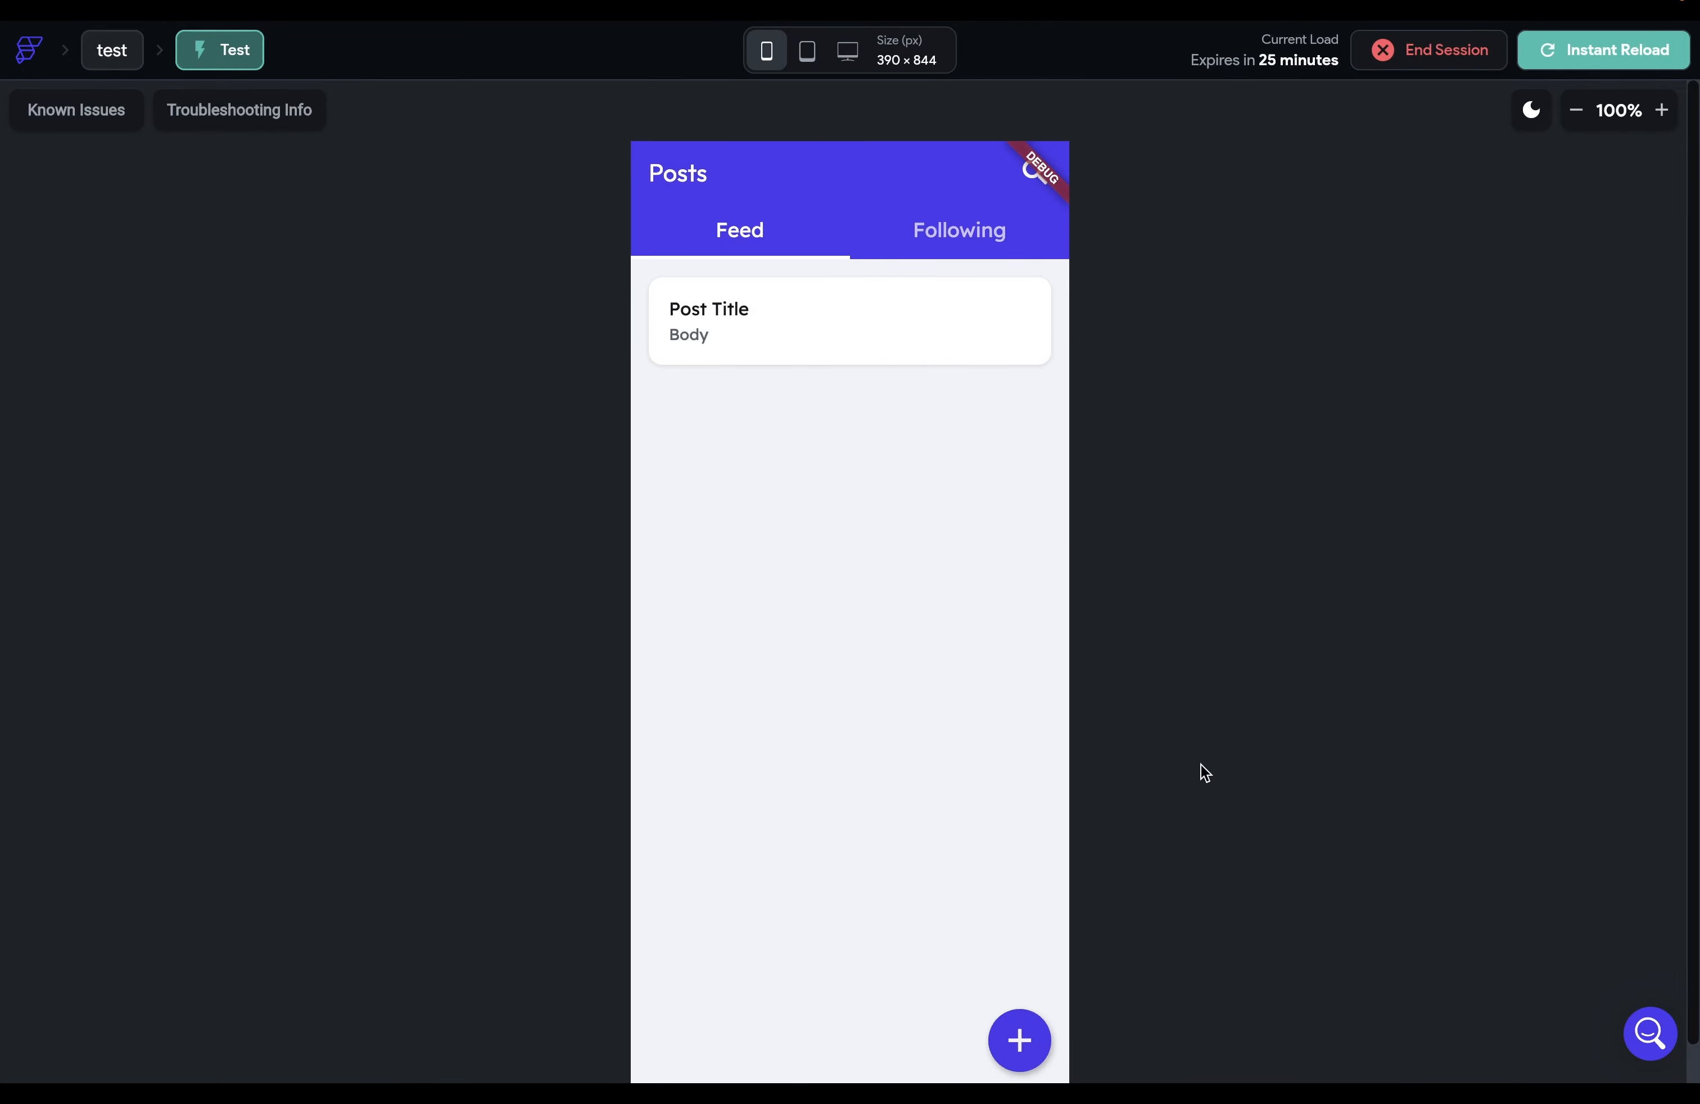